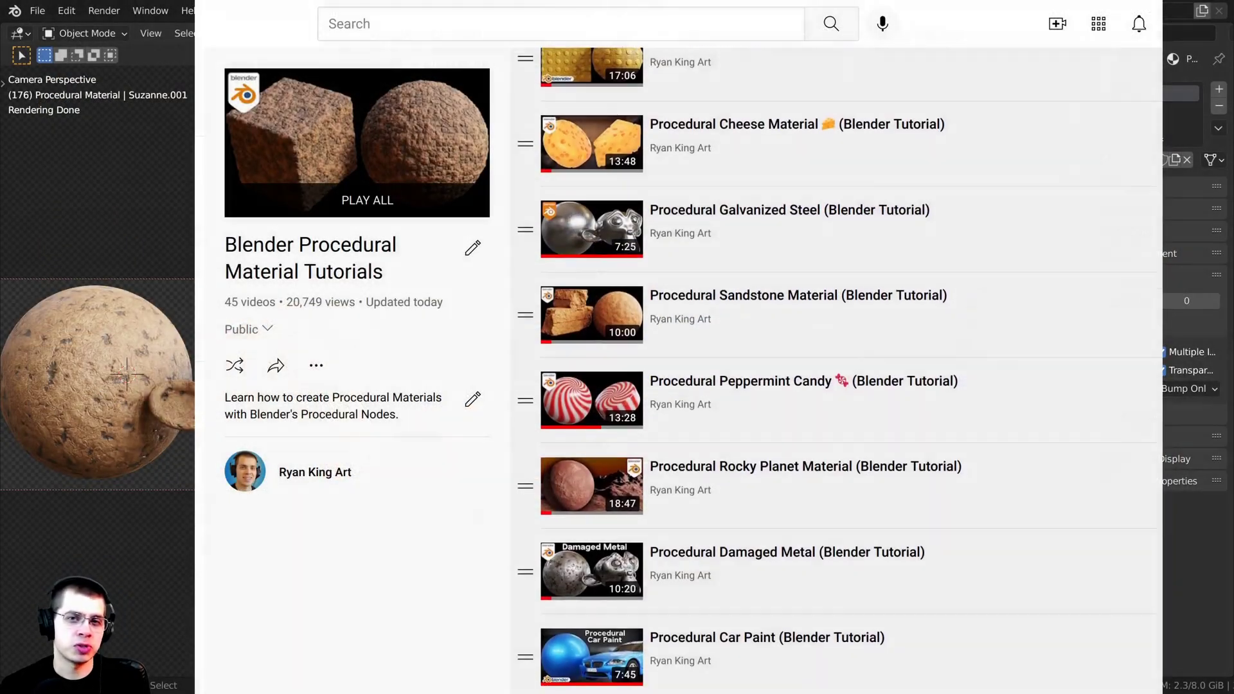
Step: Browse the videos in the Blender Procedural Material Tutorials playlist
{"action": "scroll", "coordinate": [835, 369], "scroll_direction": "down", "scroll_amount": 3}
{"action": "scroll", "coordinate": [836, 369], "scroll_direction": "down", "scroll_amount": 5}
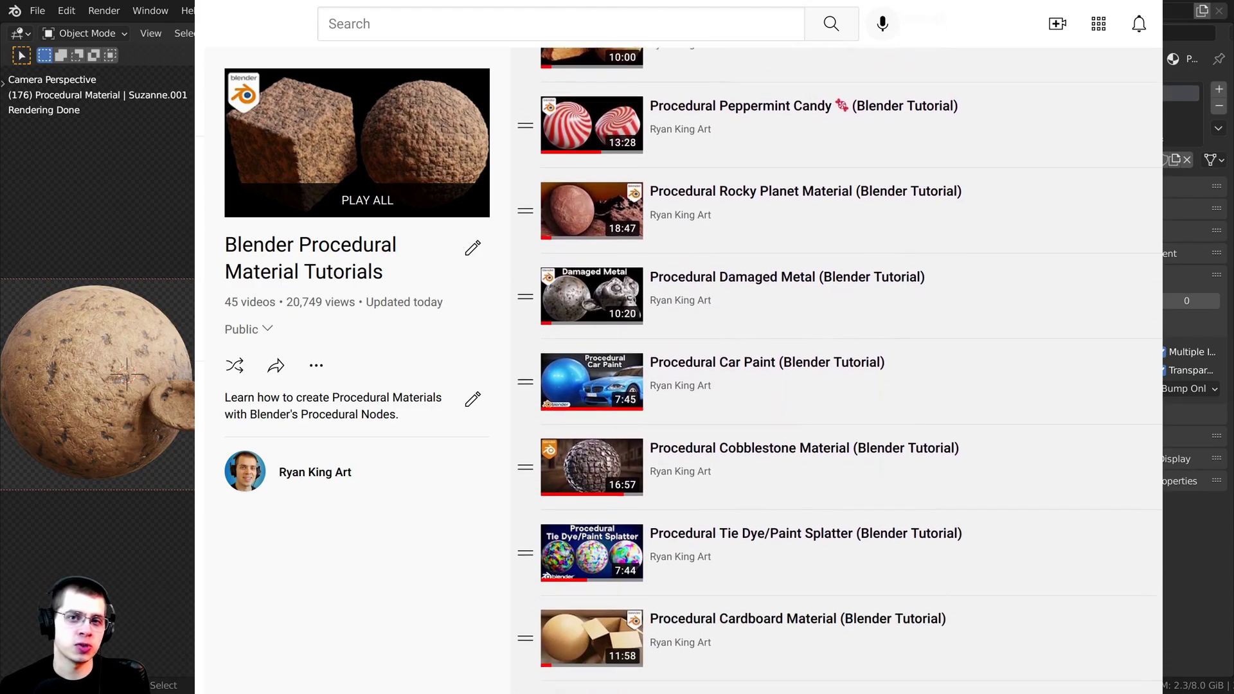
{"action": "scroll", "coordinate": [836, 370], "scroll_direction": "down", "scroll_amount": 6}
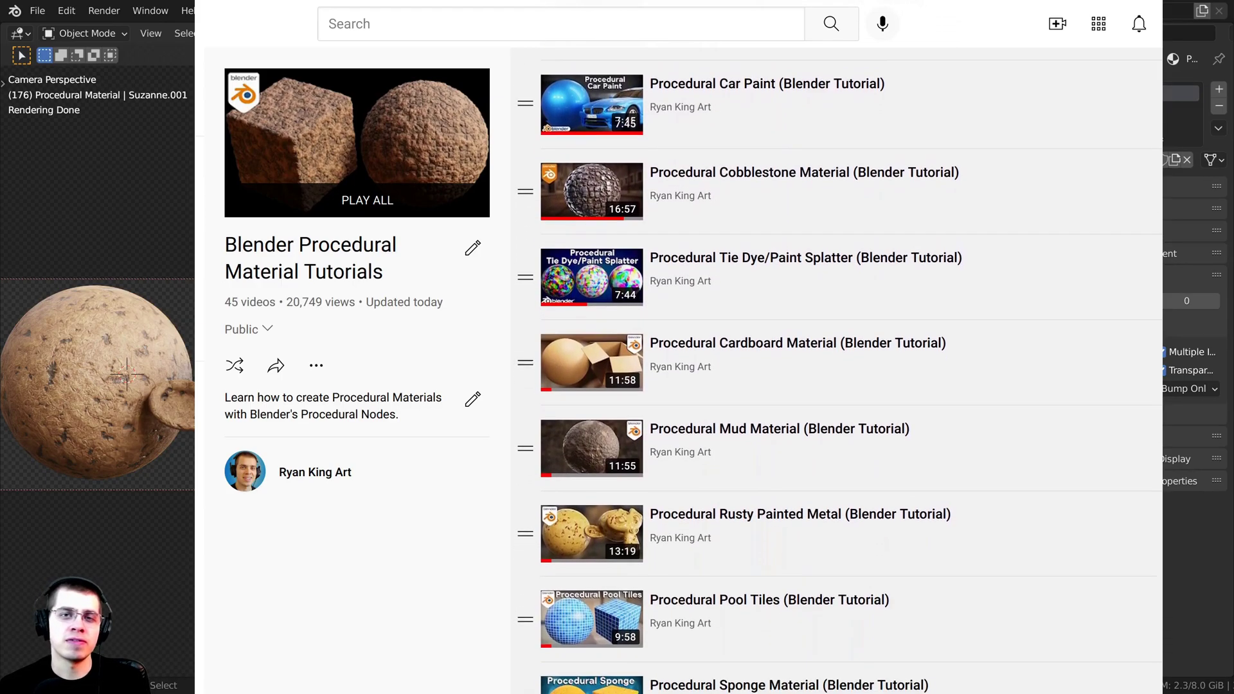
{"action": "scroll", "coordinate": [836, 370], "scroll_direction": "down", "scroll_amount": 5}
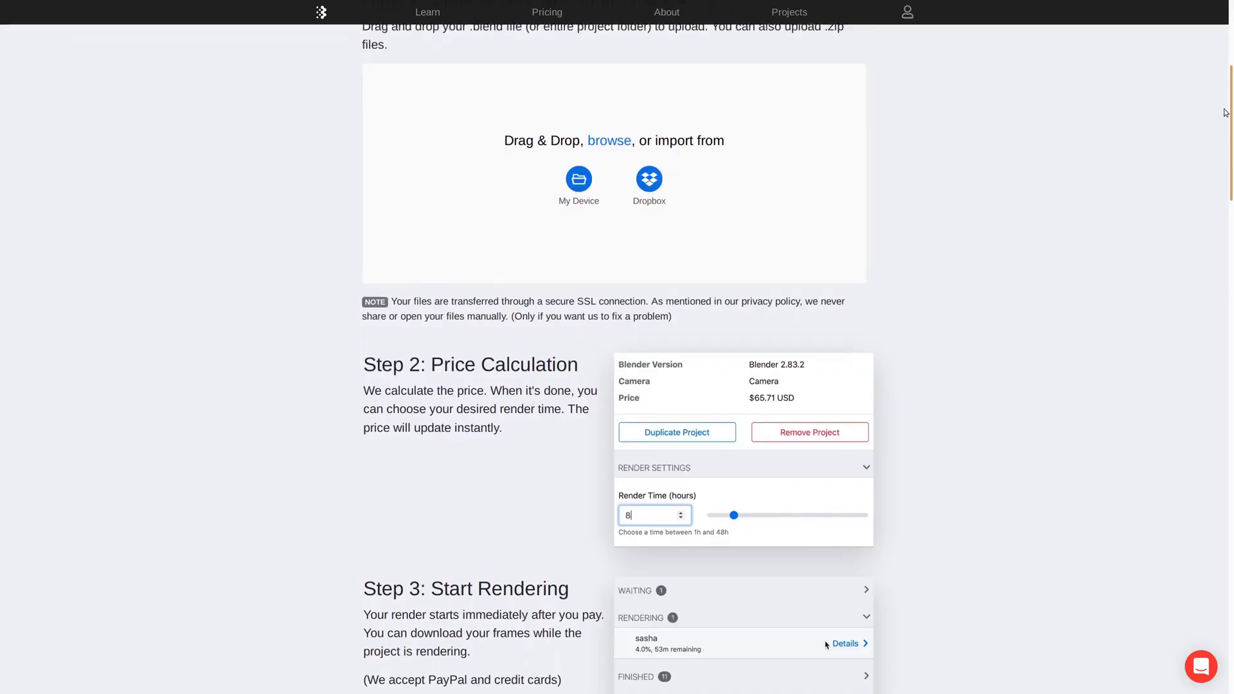
Step: Upload the file Martian Environment (Tutorial Files).zip to the Blendergrid render farm from the BlenderGrid folder
{"action": "scroll", "coordinate": [1225, 72], "scroll_direction": "up", "scroll_amount": 3}
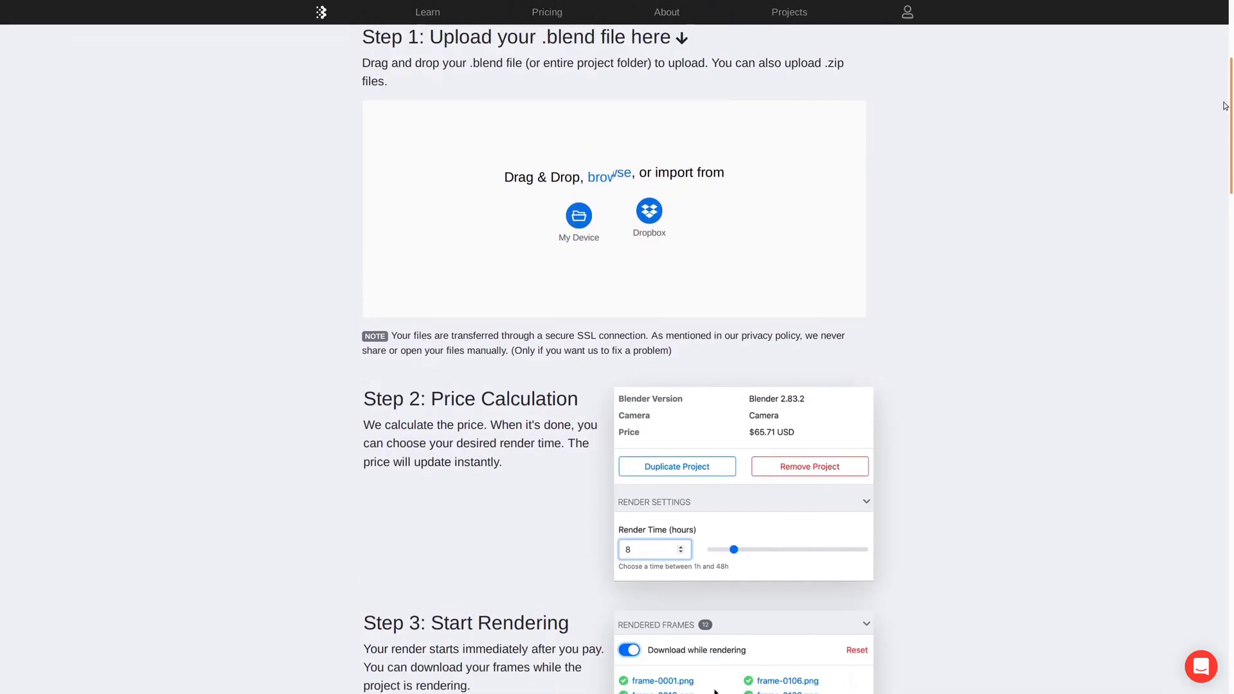
{"action": "scroll", "coordinate": [1225, 72], "scroll_direction": "up", "scroll_amount": 3}
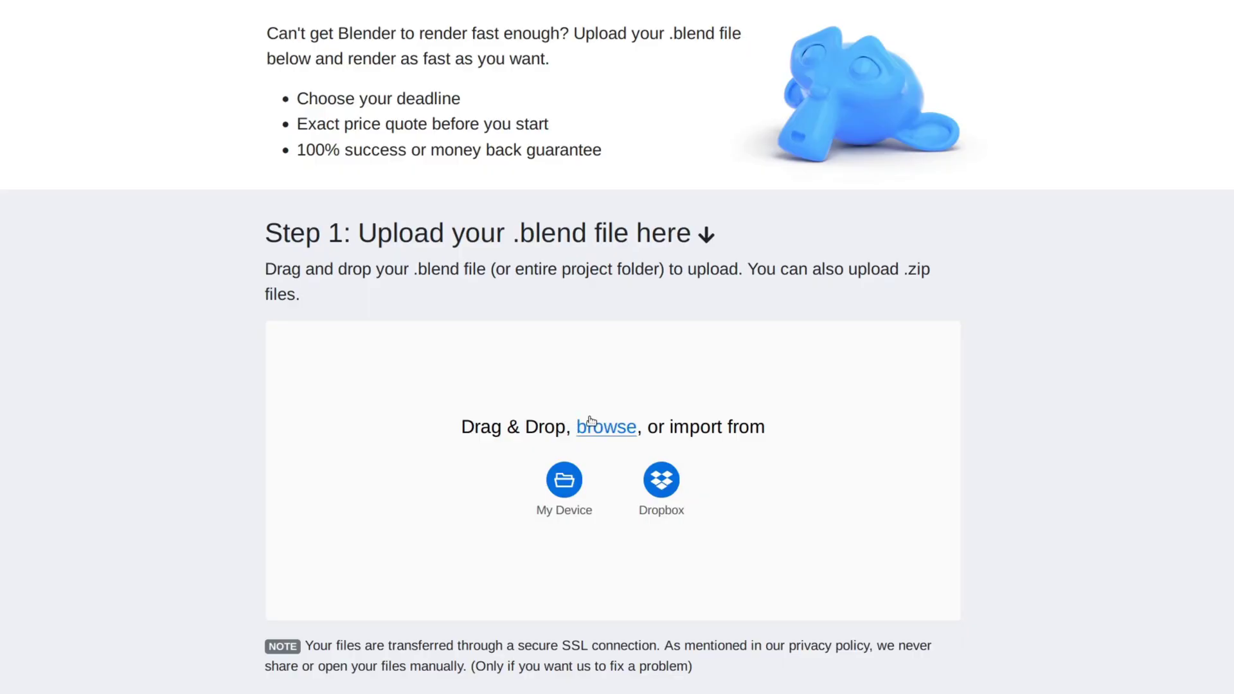
{"action": "left_click", "coordinate": [592, 424]}
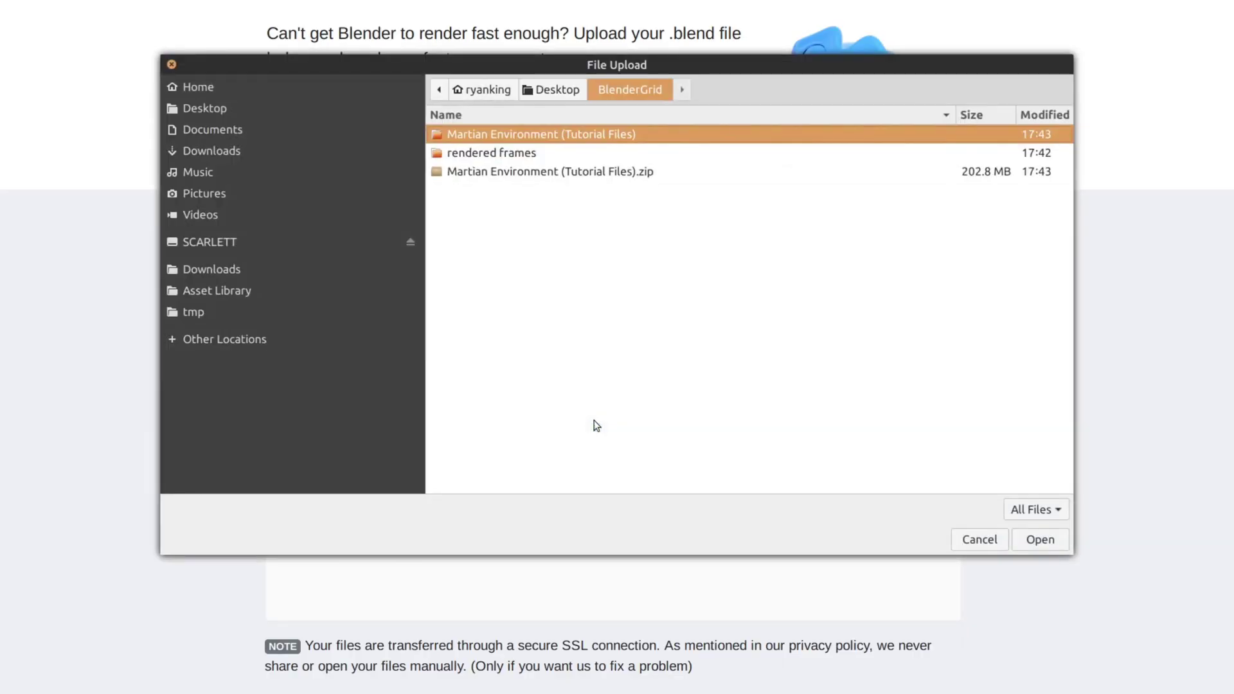
{"action": "left_click", "coordinate": [531, 171]}
{"action": "double_click", "coordinate": [509, 173]}
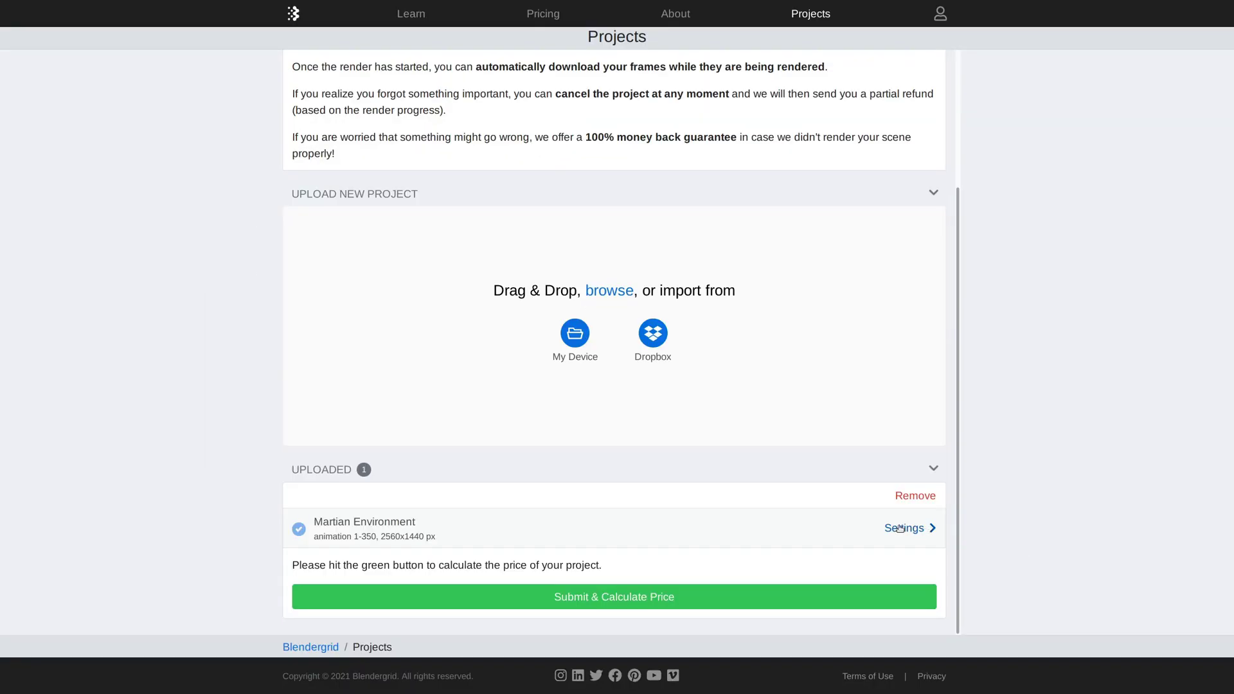
Step: Open the uploaded Martian Environment project's settings and review its frame range, resolution, image output and rendering options
{"action": "left_click", "coordinate": [900, 528]}
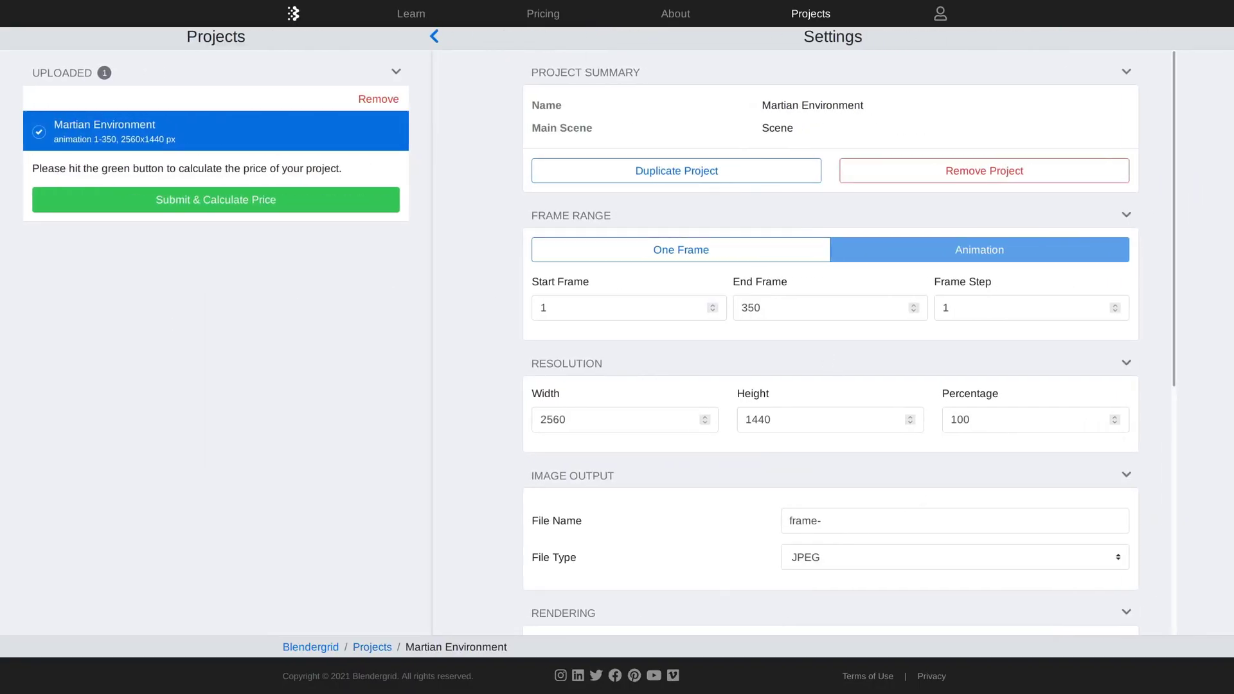
{"action": "scroll", "coordinate": [1171, 170], "scroll_direction": "down", "scroll_amount": 1}
{"action": "scroll", "coordinate": [1171, 169], "scroll_direction": "down", "scroll_amount": 5}
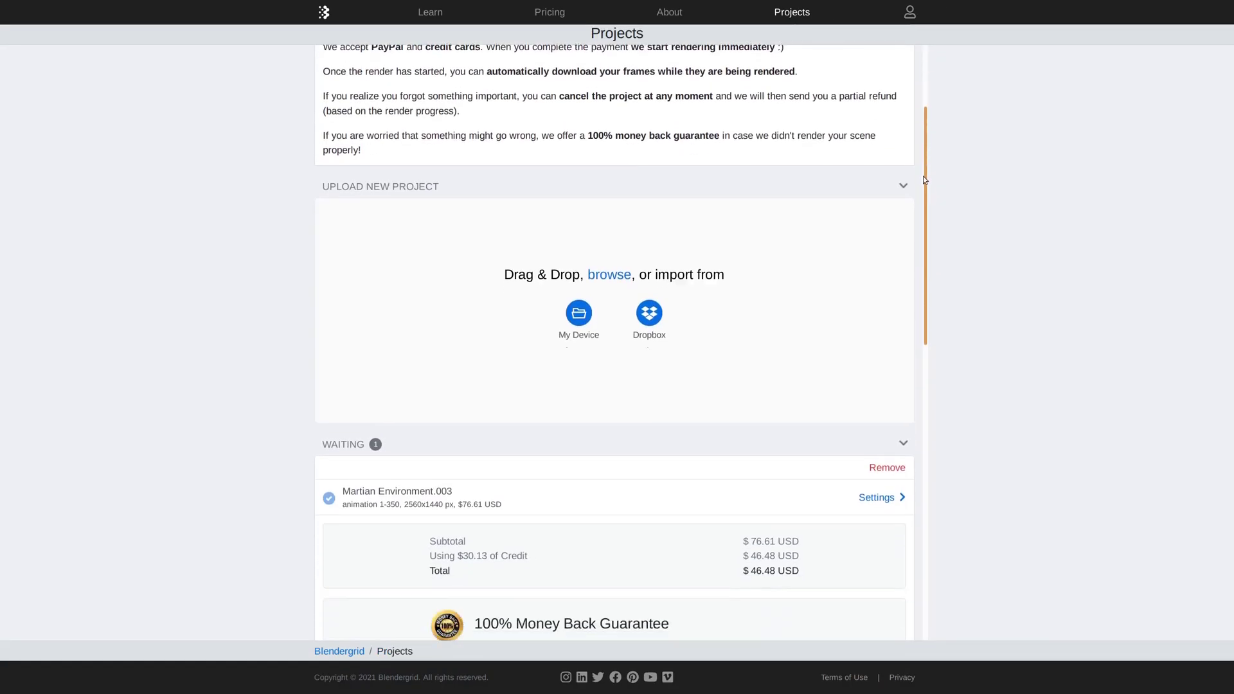
Step: Open the render settings of the waiting Martian Environment.003 project and shorten its deadline
{"action": "left_click_drag", "start_coordinate": [923, 176], "coordinate": [919, 305]}
{"action": "left_click", "coordinate": [877, 193]}
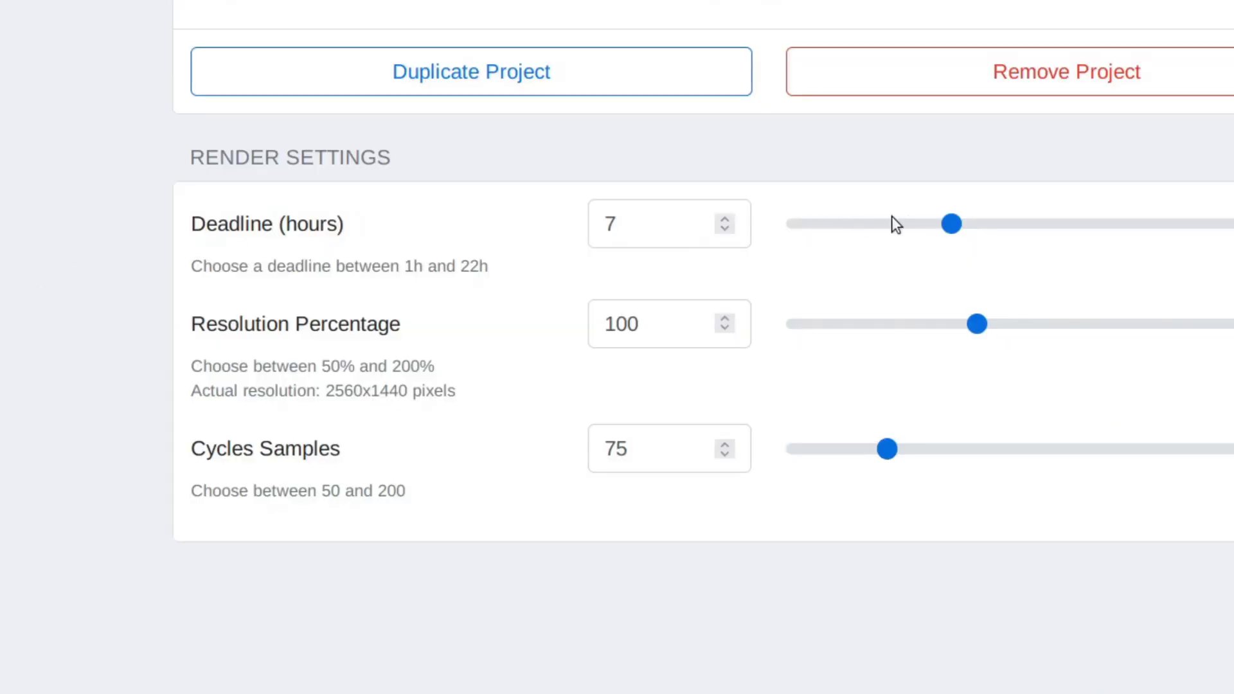
{"action": "left_click_drag", "start_coordinate": [951, 224], "coordinate": [850, 225]}
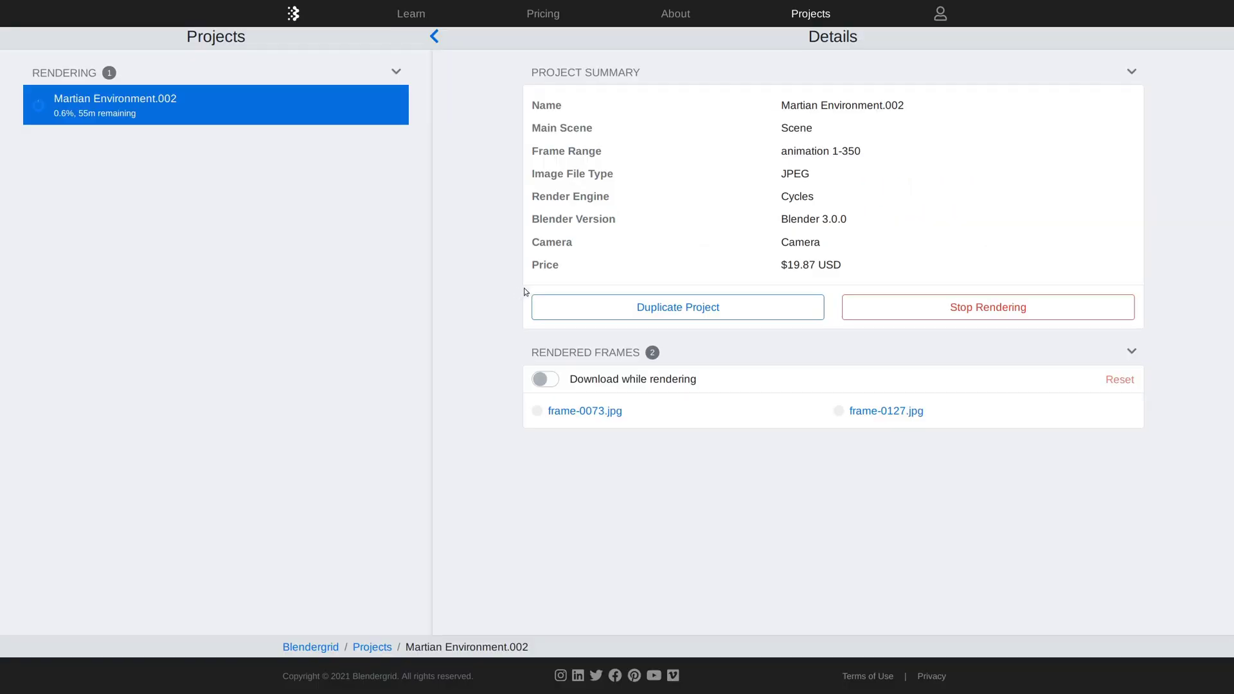
Step: Open the rendered frame-0073.jpg and download the finished frames as blendergrid-Martian Environment.zip
{"action": "left_click", "coordinate": [592, 411]}
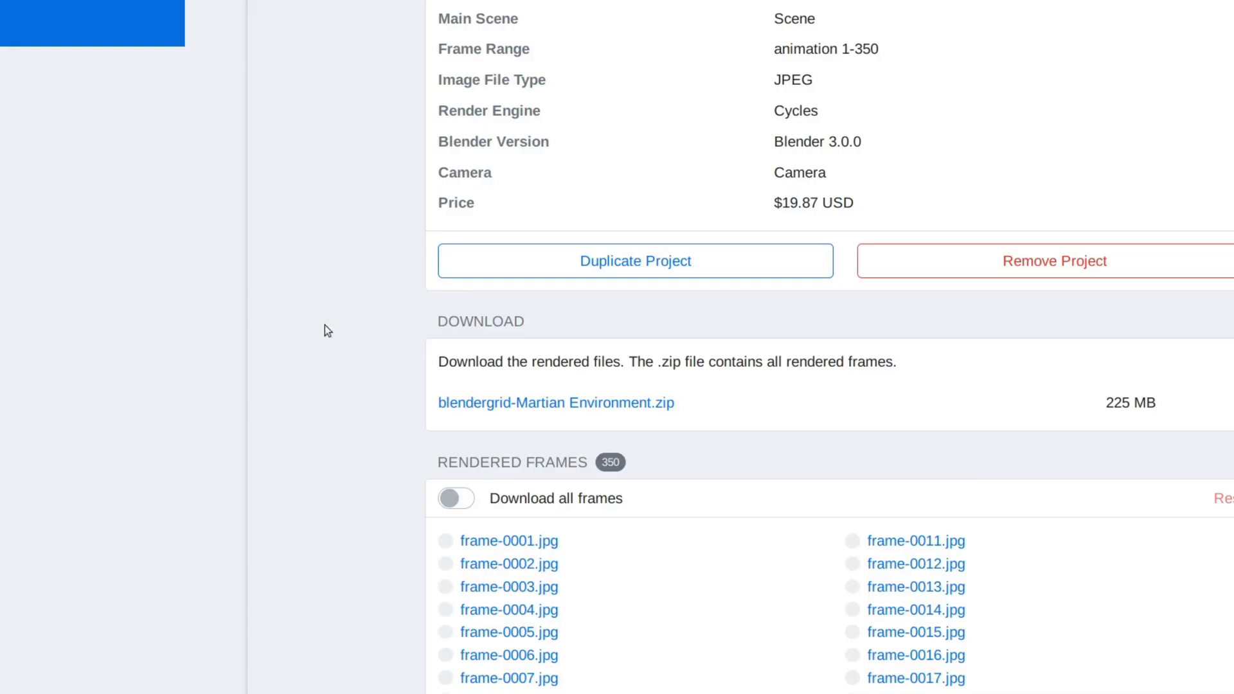
{"action": "left_click", "coordinate": [552, 405]}
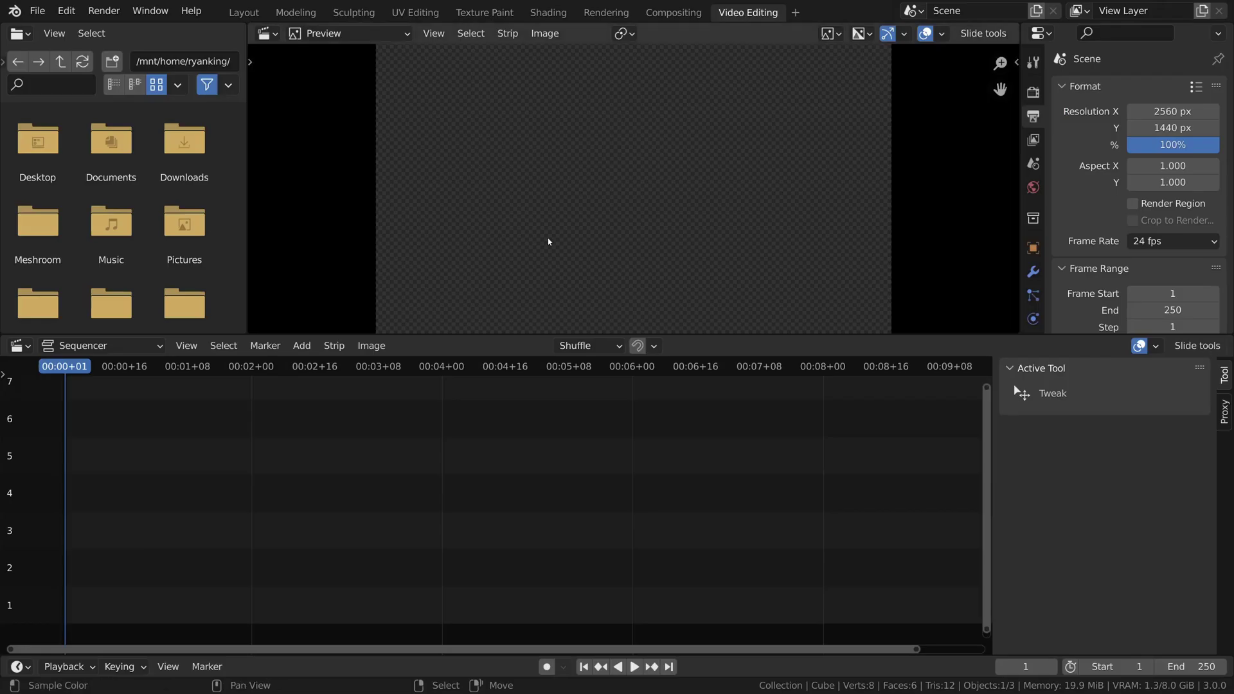
Step: Switch to Blender, add the downloaded frame JPEGs to the video sequencer as an image strip and play them back
{"action": "key", "text": "shift+a"}
{"action": "left_click", "coordinate": [270, 494]}
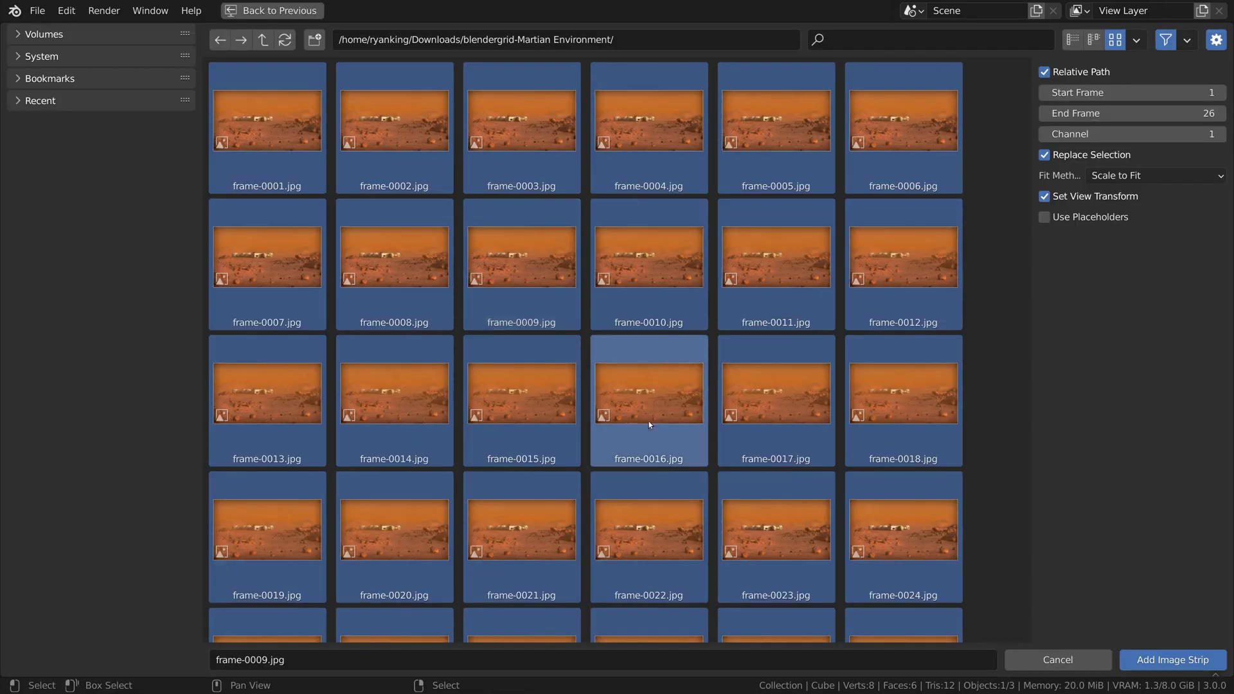
{"action": "left_click", "coordinate": [1173, 660]}
{"action": "key", "text": "space"}
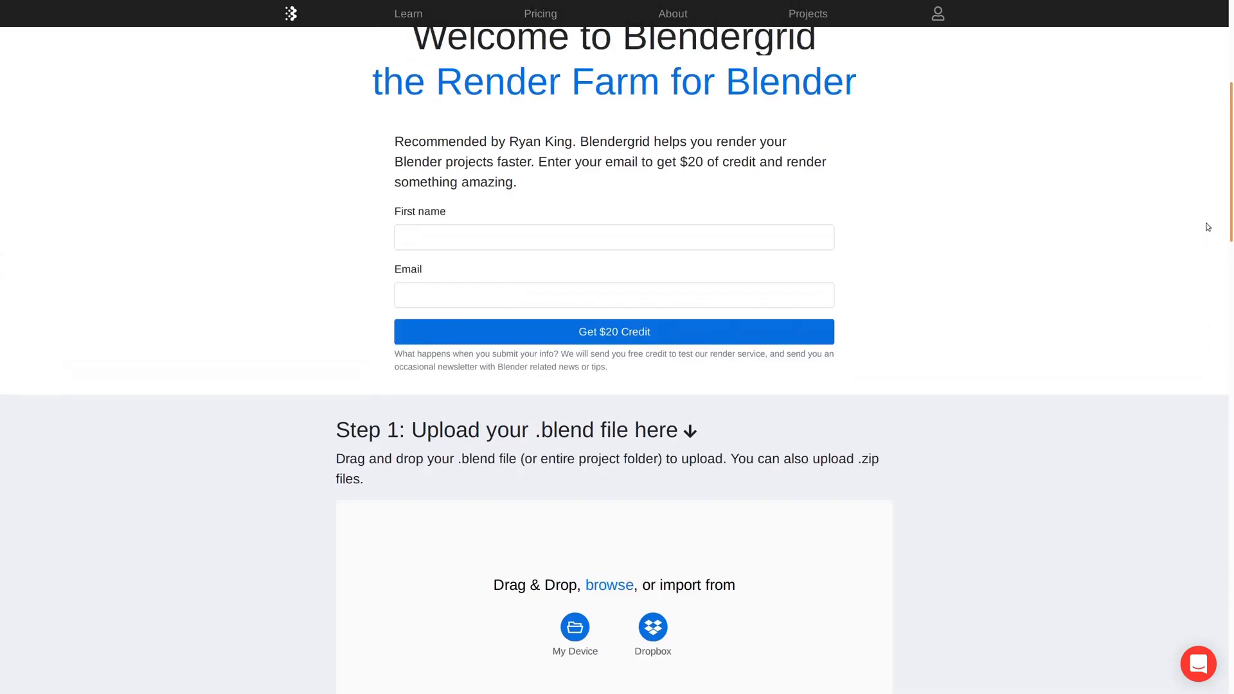
{"action": "scroll", "coordinate": [1208, 227], "scroll_direction": "up", "scroll_amount": 5}
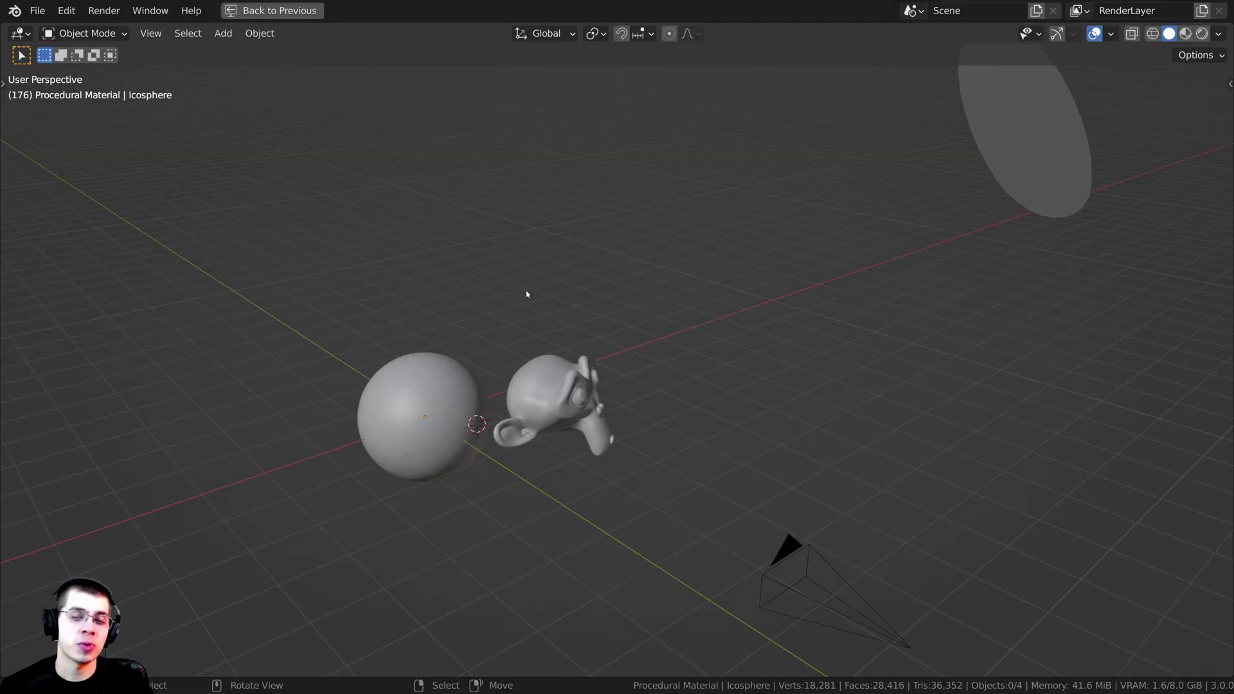
Step: Select the Suzanne monkey head in the procedural material scene and inspect its mesh in Edit Mode
{"action": "middle_click_drag", "start_coordinate": [526, 294], "coordinate": [849, 130]}
{"action": "middle_click_drag", "start_coordinate": [682, 318], "coordinate": [649, 308]}
{"action": "scroll", "coordinate": [720, 335], "scroll_direction": "up", "scroll_amount": 1}
{"action": "scroll", "coordinate": [623, 348], "scroll_direction": "up", "scroll_amount": 6}
{"action": "right_click", "coordinate": [658, 318]}
{"action": "key", "text": "Tab"}
{"action": "scroll", "coordinate": [811, 505], "scroll_direction": "down", "scroll_amount": 2}
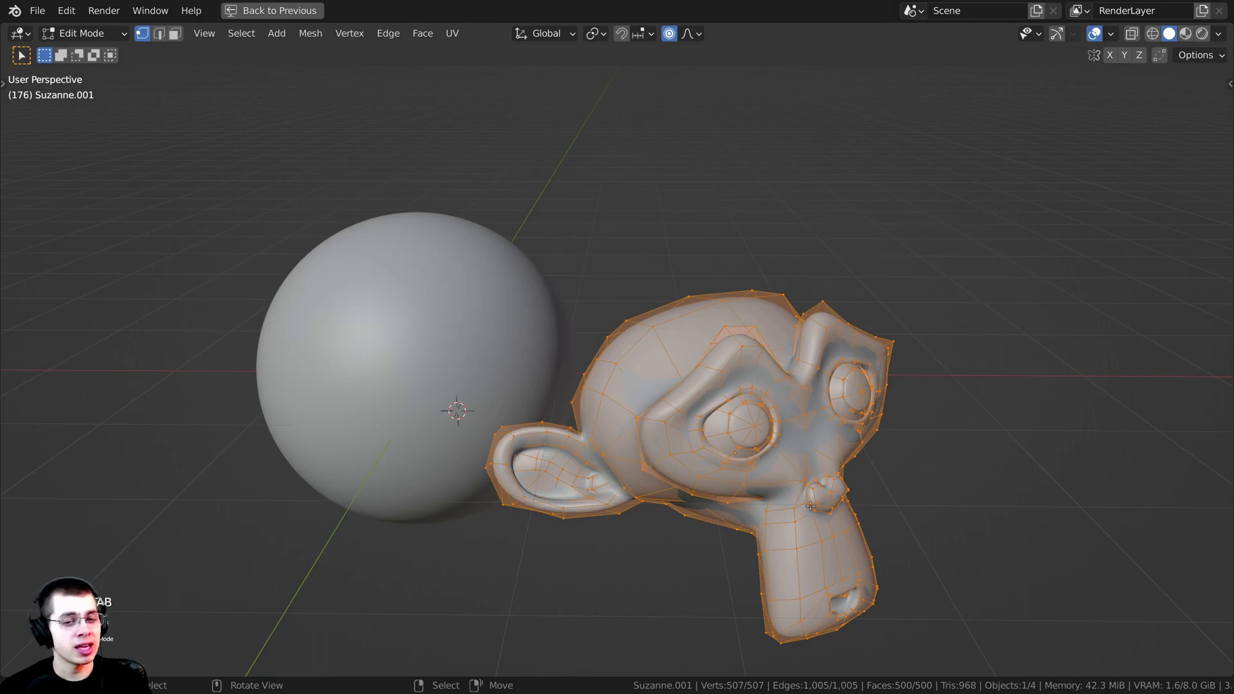
{"action": "key", "text": "Tab"}
Step: Inspect the icosphere's mesh in Edit Mode and return to Object Mode
{"action": "middle_click_drag", "start_coordinate": [643, 322], "coordinate": [852, 270]}
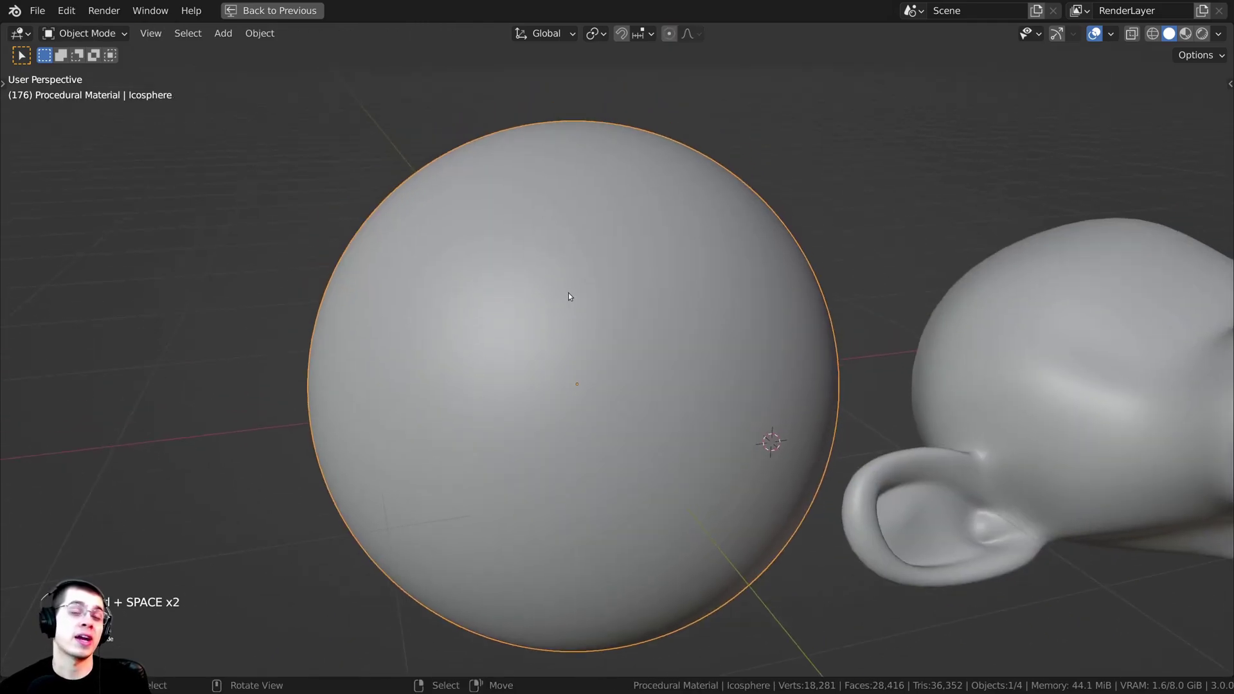
{"action": "middle_click_drag", "start_coordinate": [568, 296], "coordinate": [397, 244]}
{"action": "key", "text": "Tab"}
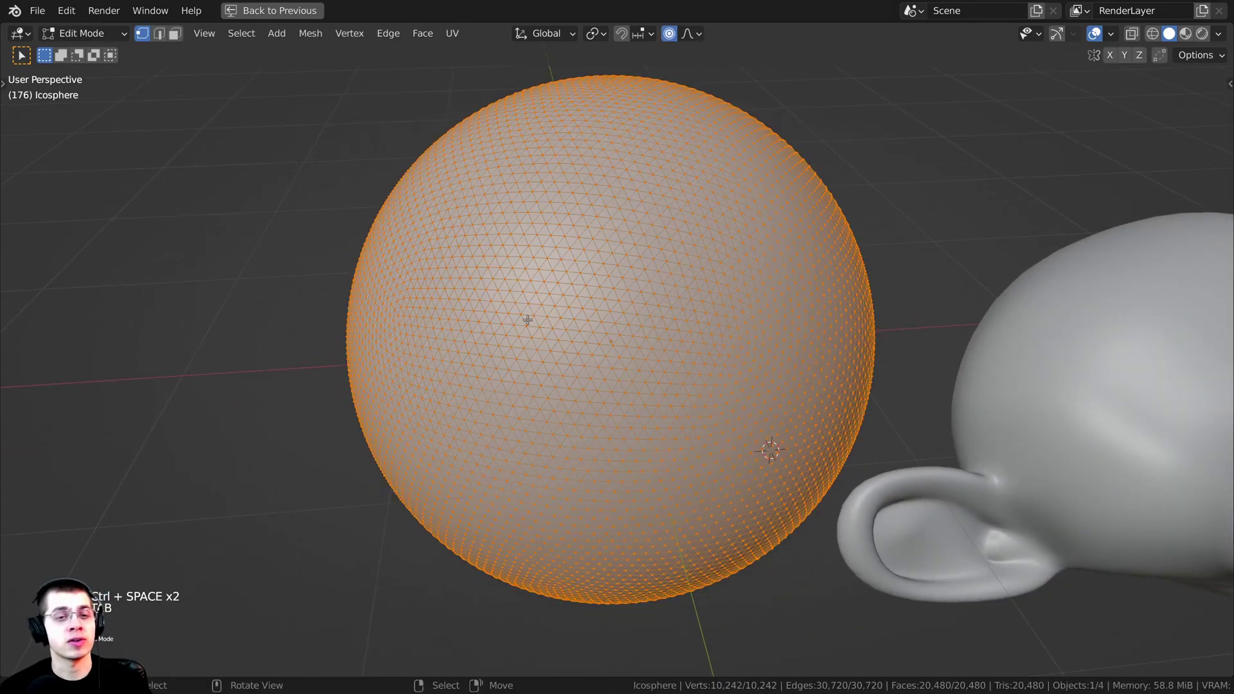
{"action": "scroll", "coordinate": [615, 278], "scroll_direction": "down", "scroll_amount": 1}
{"action": "key", "text": "Tab"}
{"action": "scroll", "coordinate": [634, 255], "scroll_direction": "down", "scroll_amount": 4}
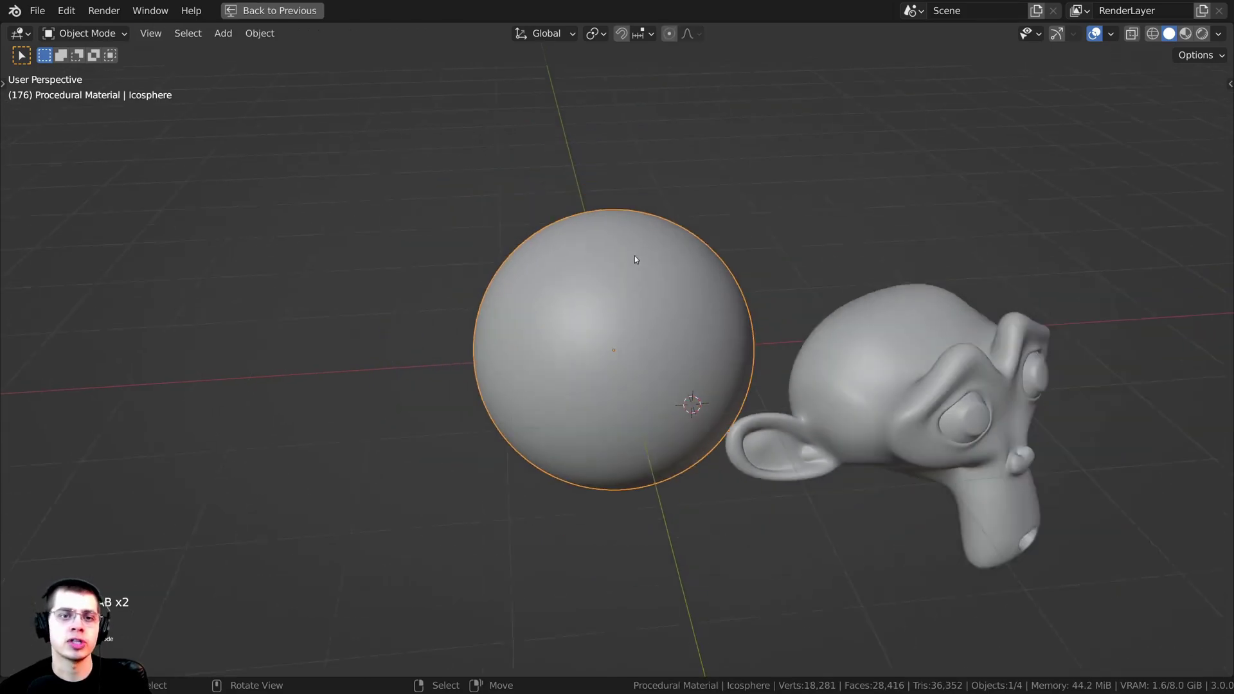
Step: Select the Lighting plane, inspect its mesh in Edit Mode and restore the full Shading workspace layout
{"action": "middle_click_drag", "start_coordinate": [619, 332], "coordinate": [652, 321]}
{"action": "scroll", "coordinate": [653, 322], "scroll_direction": "down", "scroll_amount": 3}
{"action": "left_click", "coordinate": [1039, 187]}
{"action": "middle_click_drag", "start_coordinate": [1039, 187], "coordinate": [702, 233]}
{"action": "key", "text": "Tab"}
{"action": "mouse_move", "coordinate": [775, 205]}
{"action": "middle_mouse_down"}
{"action": "mouse_move", "coordinate": [713, 131]}
{"action": "mouse_move", "coordinate": [760, 167]}
{"action": "middle_mouse_up"}
{"action": "key", "text": "Tab"}
{"action": "key", "text": "ctrl+space"}
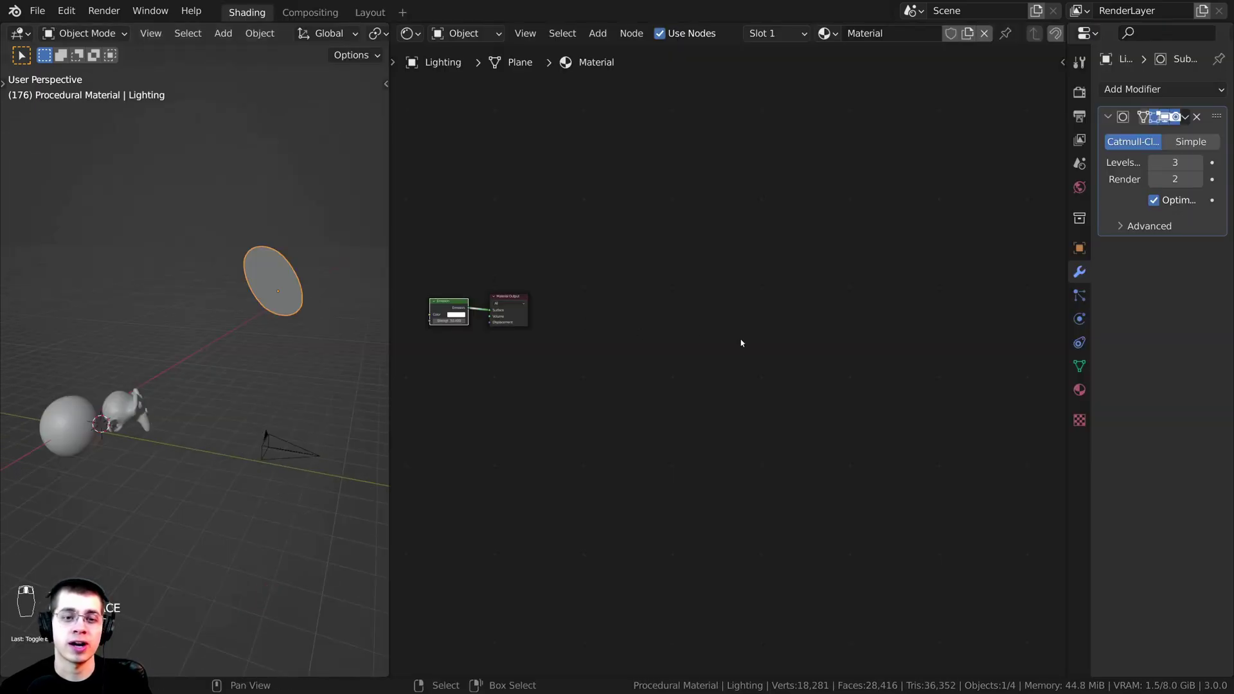
Step: Examine the light plane's Emission node and show the scene in Rendered shading through the camera
{"action": "scroll", "coordinate": [644, 318], "scroll_direction": "up", "scroll_amount": 5}
{"action": "middle_click_drag", "start_coordinate": [643, 318], "coordinate": [1016, 411]}
{"action": "scroll", "coordinate": [698, 373], "scroll_direction": "up", "scroll_amount": 12}
{"action": "key", "text": "z"}
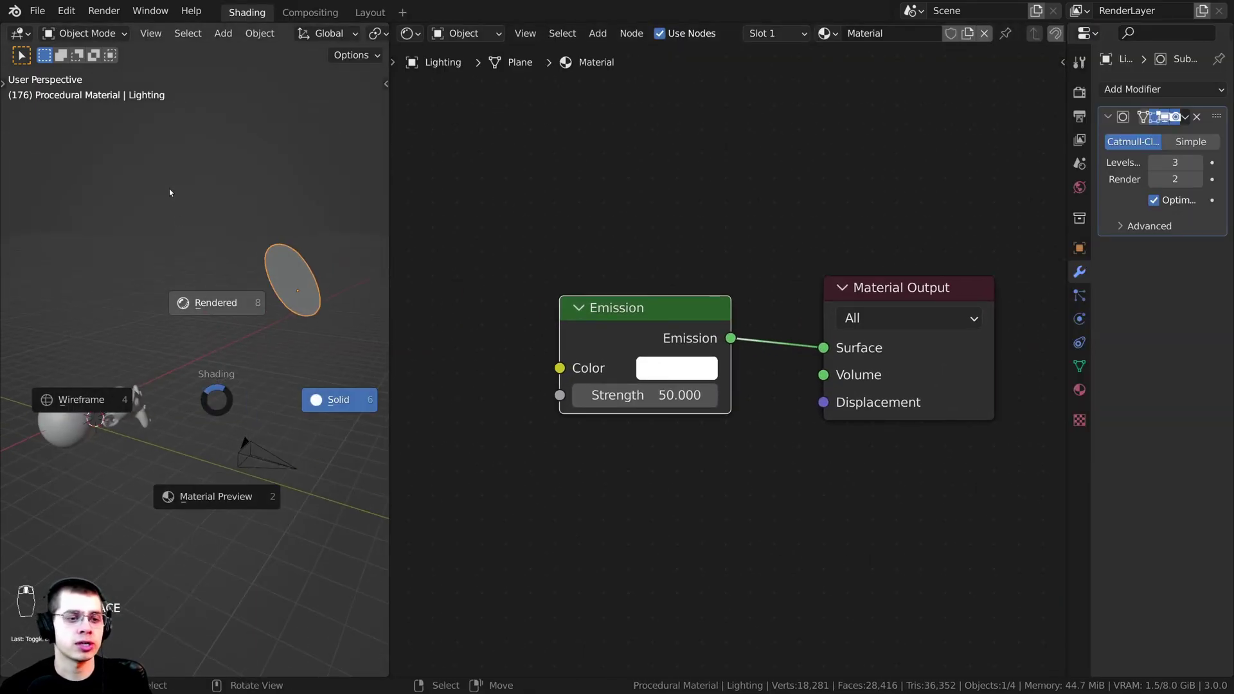
{"action": "left_click", "coordinate": [170, 190]}
{"action": "key", "text": "KP_0"}
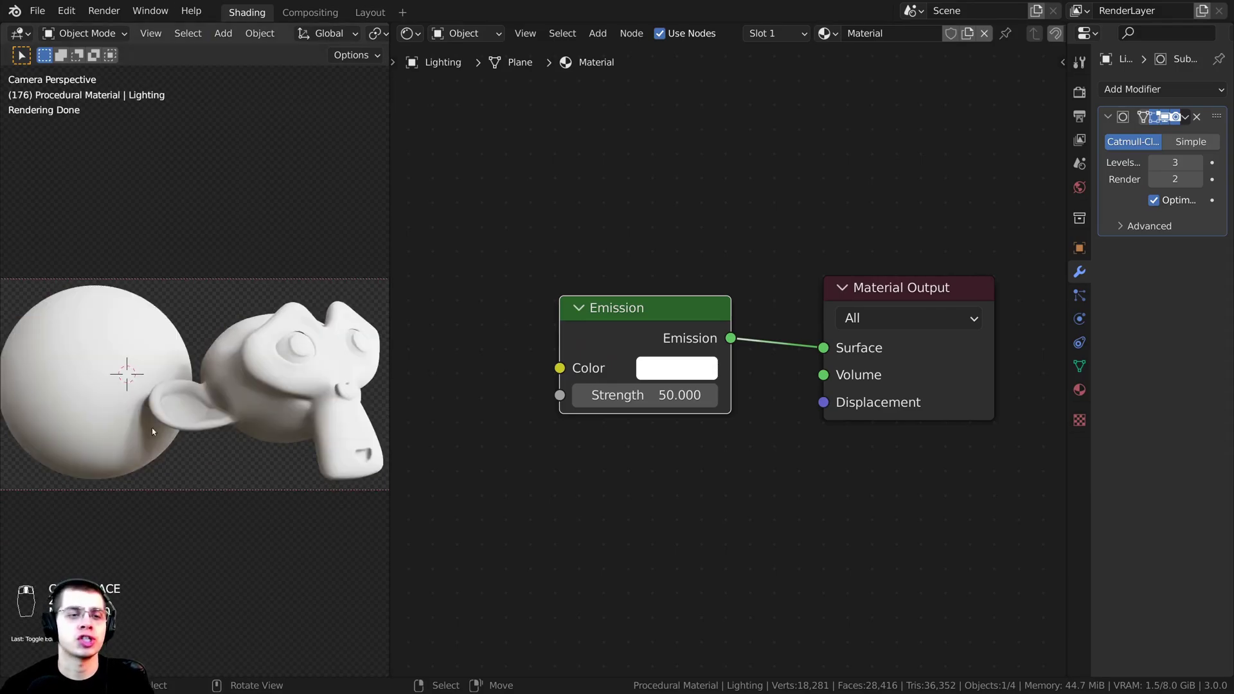
Step: Examine the world background settings and the machine_shop_02_1k.hdr environment image used for lighting
{"action": "left_click", "coordinate": [1080, 187]}
{"action": "left_click_drag", "start_coordinate": [1067, 193], "coordinate": [929, 193]}
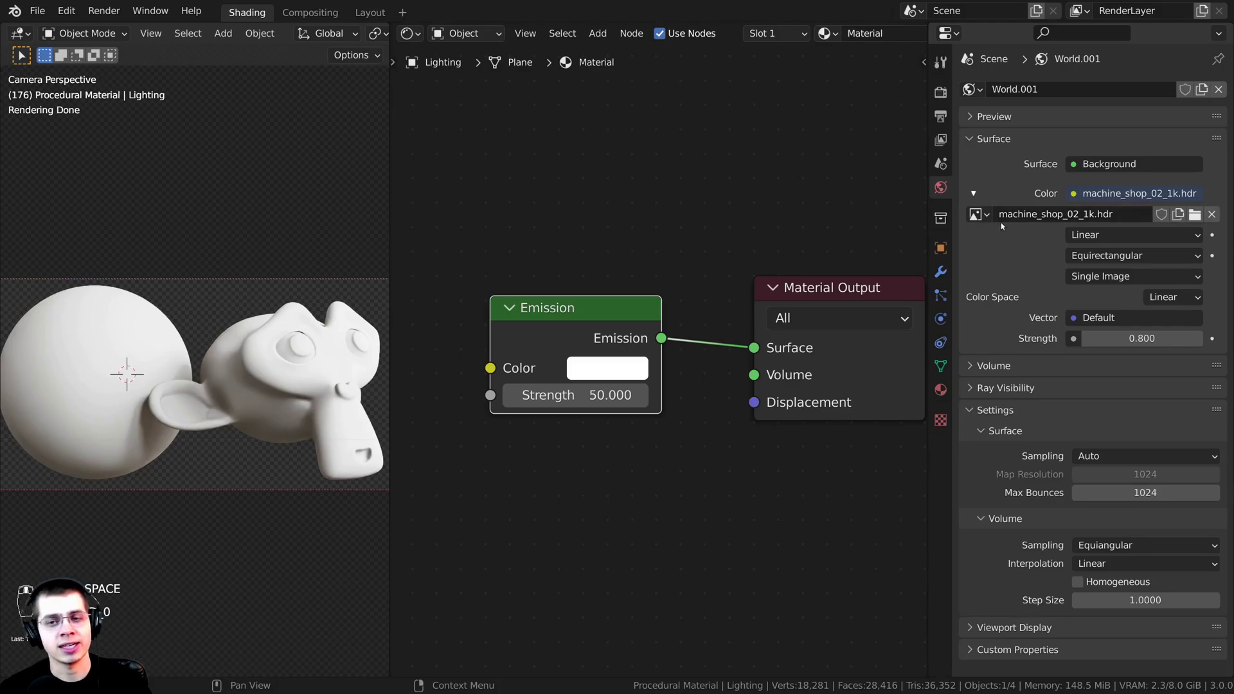
{"action": "left_click", "coordinate": [1028, 215]}
{"action": "left_click_drag", "start_coordinate": [1032, 214], "coordinate": [1116, 215]}
{"action": "left_click", "coordinate": [1084, 215]}
{"action": "left_click", "coordinate": [1120, 216]}
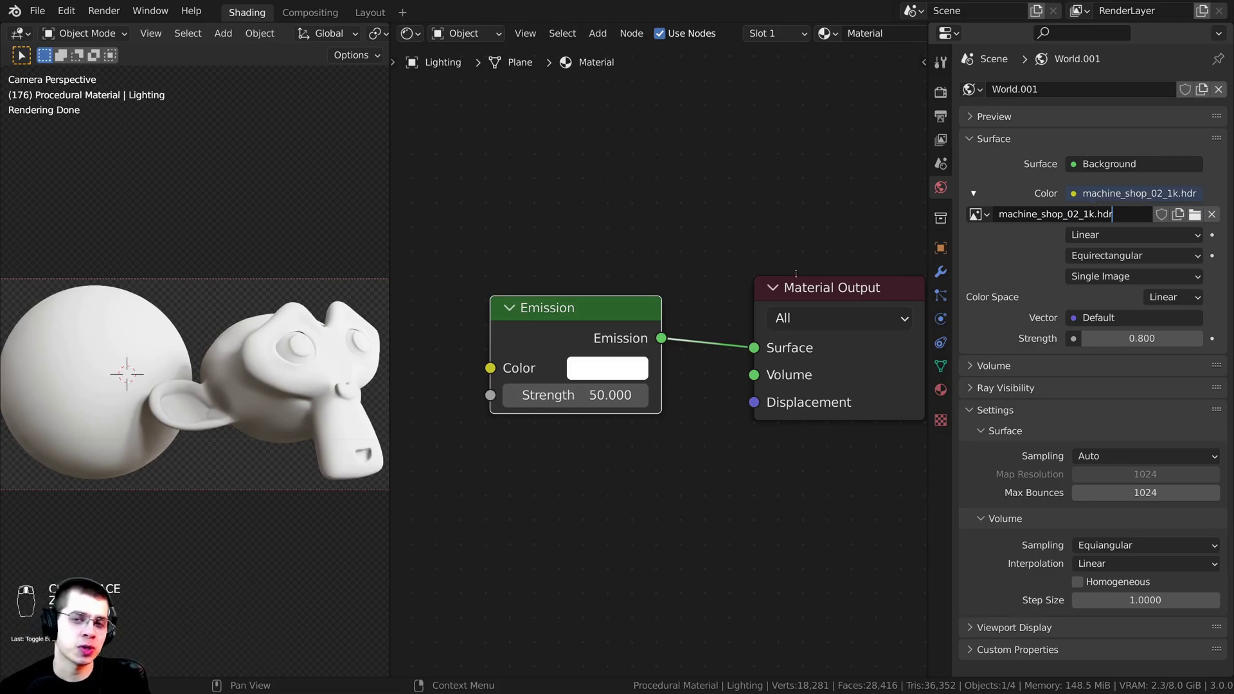
{"action": "left_click", "coordinate": [106, 174]}
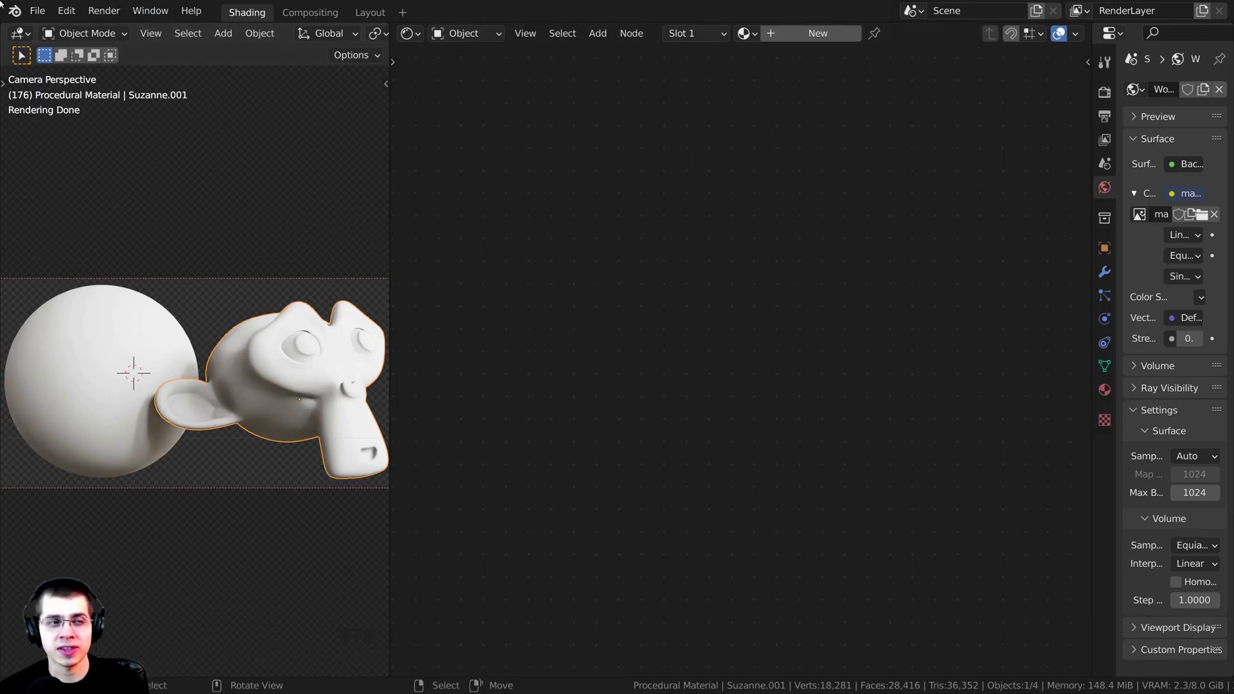
Step: Open the Blender preferences
{"action": "left_click", "coordinate": [67, 11]}
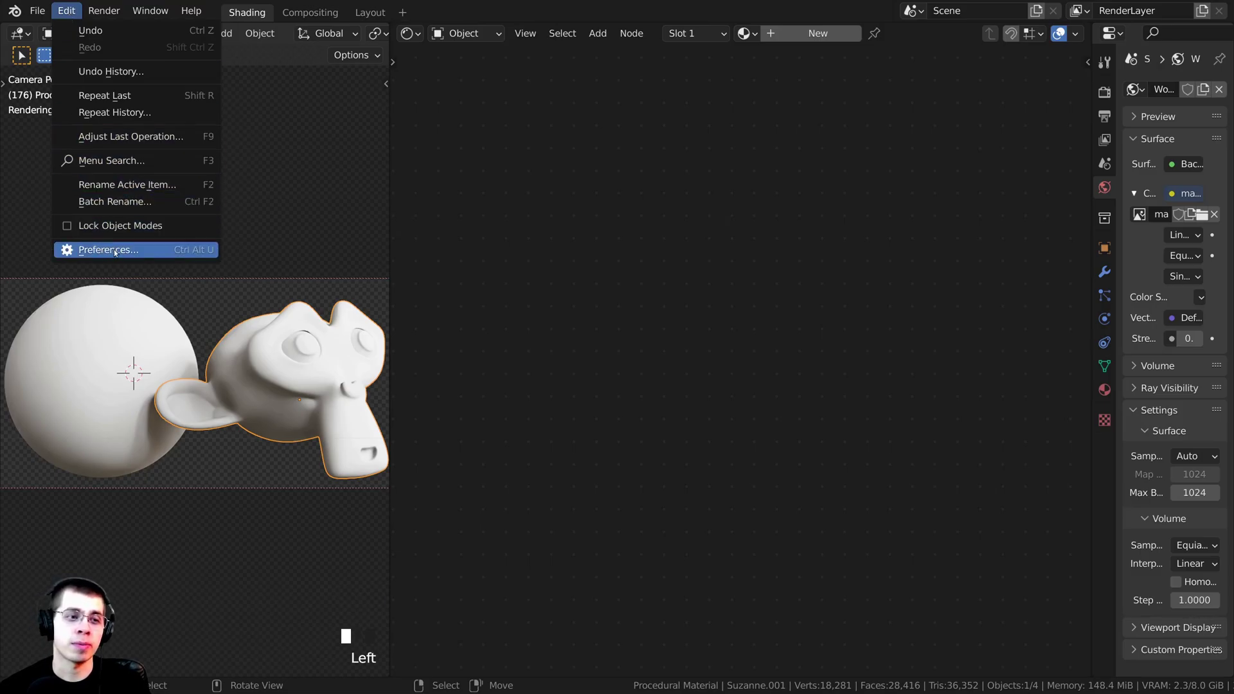
{"action": "left_click", "coordinate": [184, 249]}
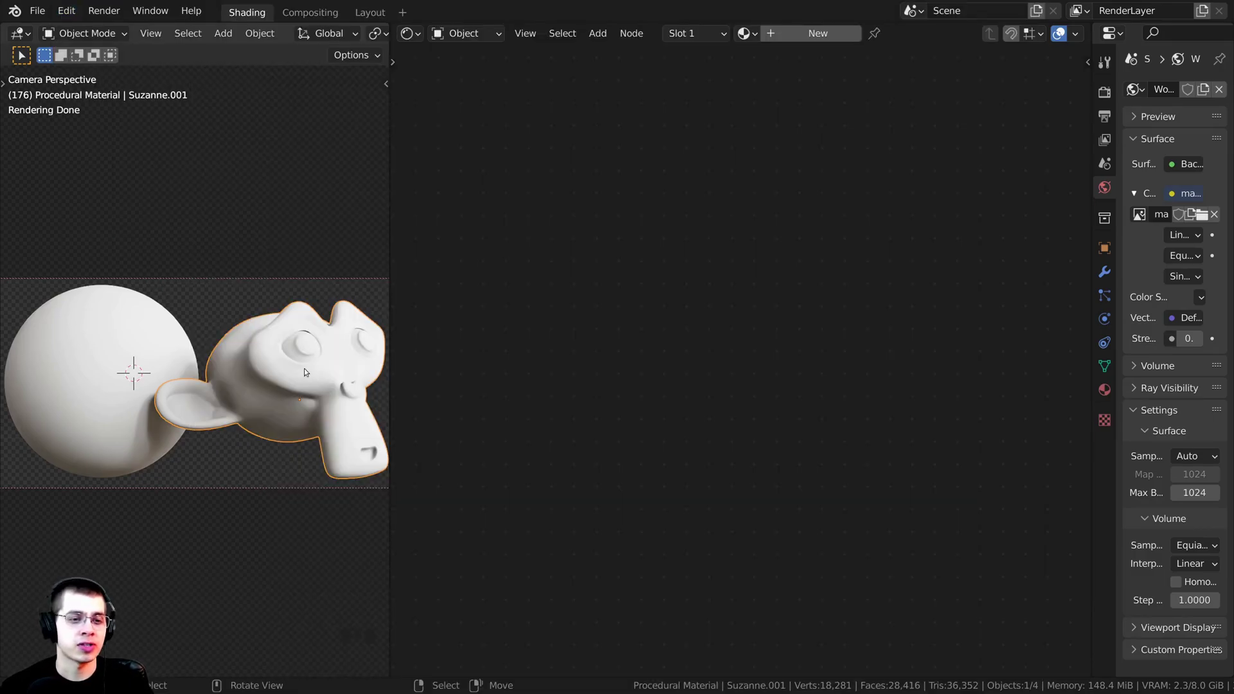
Step: Create a new material on the Suzanne monkey head and name it Damaged Plaster
{"action": "left_click", "coordinate": [797, 36]}
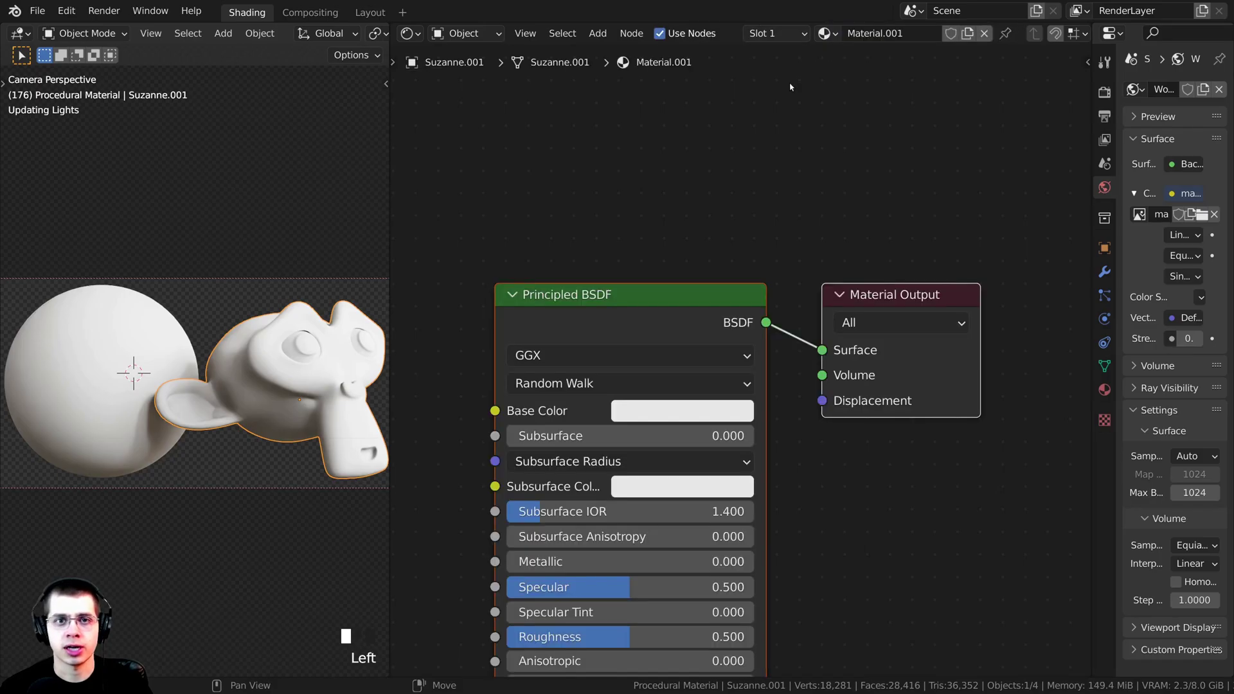
{"action": "left_click", "coordinate": [879, 33]}
{"action": "type", "text": "D"}
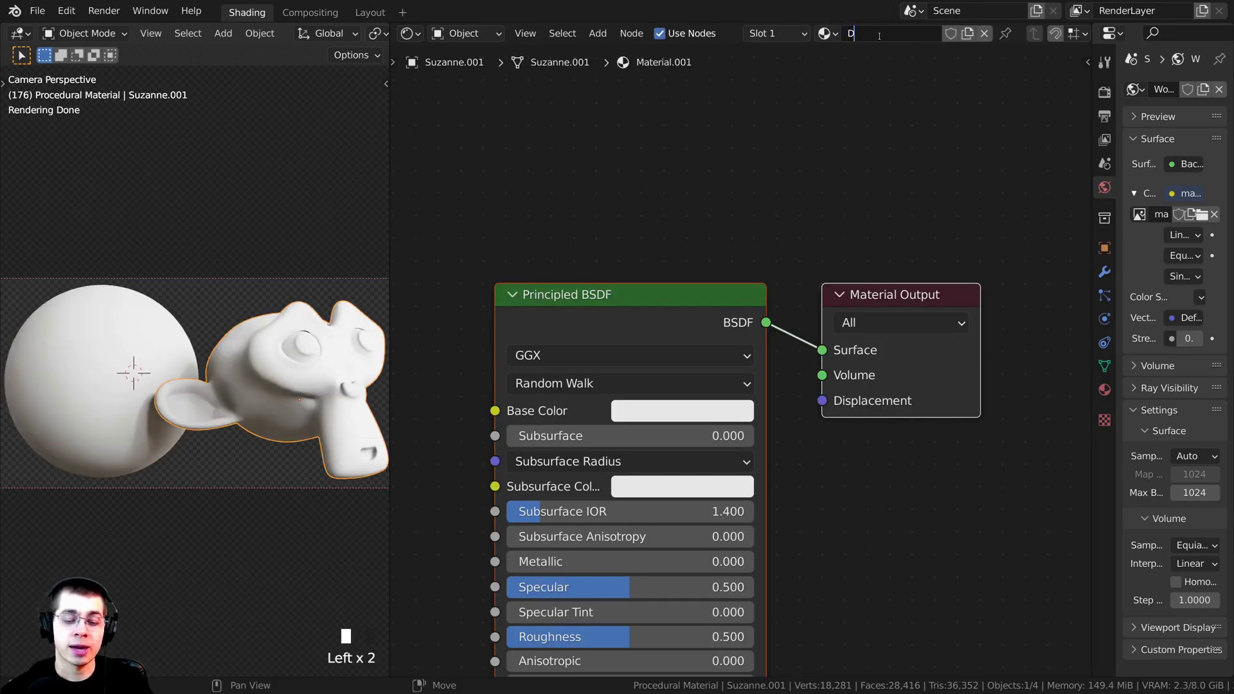
{"action": "type", "text": "amaged Plaster"}
{"action": "key", "text": "Return"}
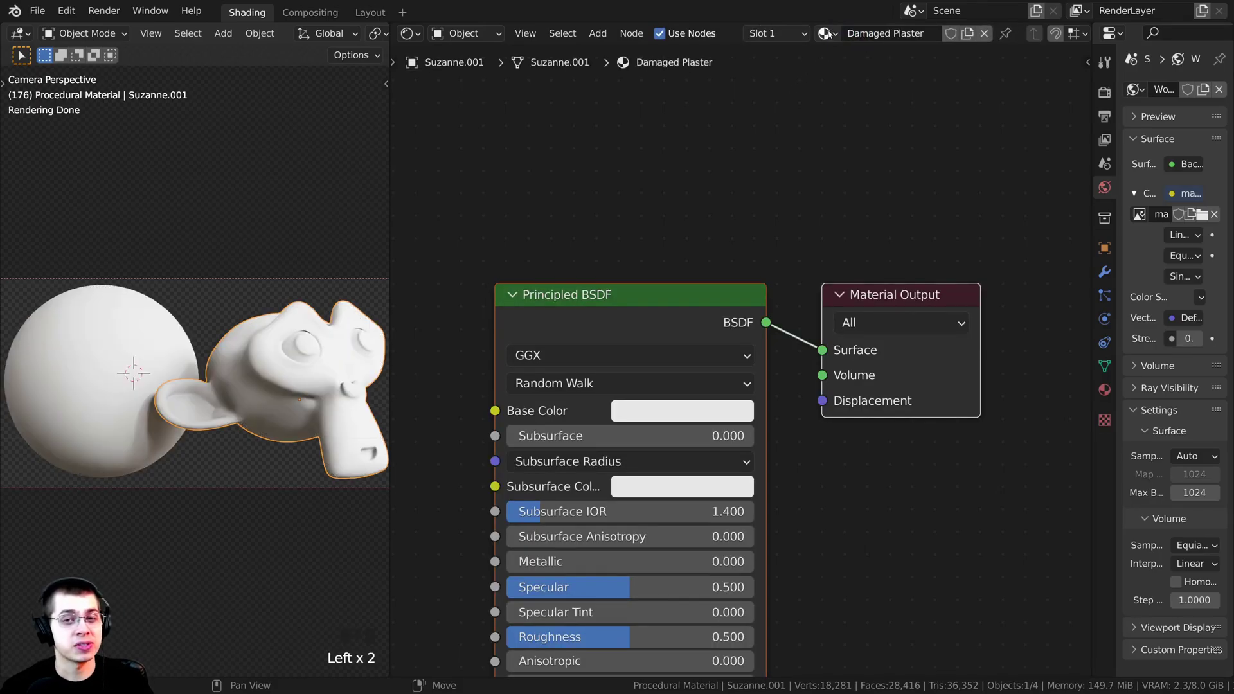
Step: Assign the Damaged Plaster material to the sphere as well
{"action": "left_click_drag", "start_coordinate": [826, 33], "coordinate": [64, 342]}
{"action": "middle_click_drag", "start_coordinate": [64, 342], "coordinate": [77, 348], "text": "shift"}
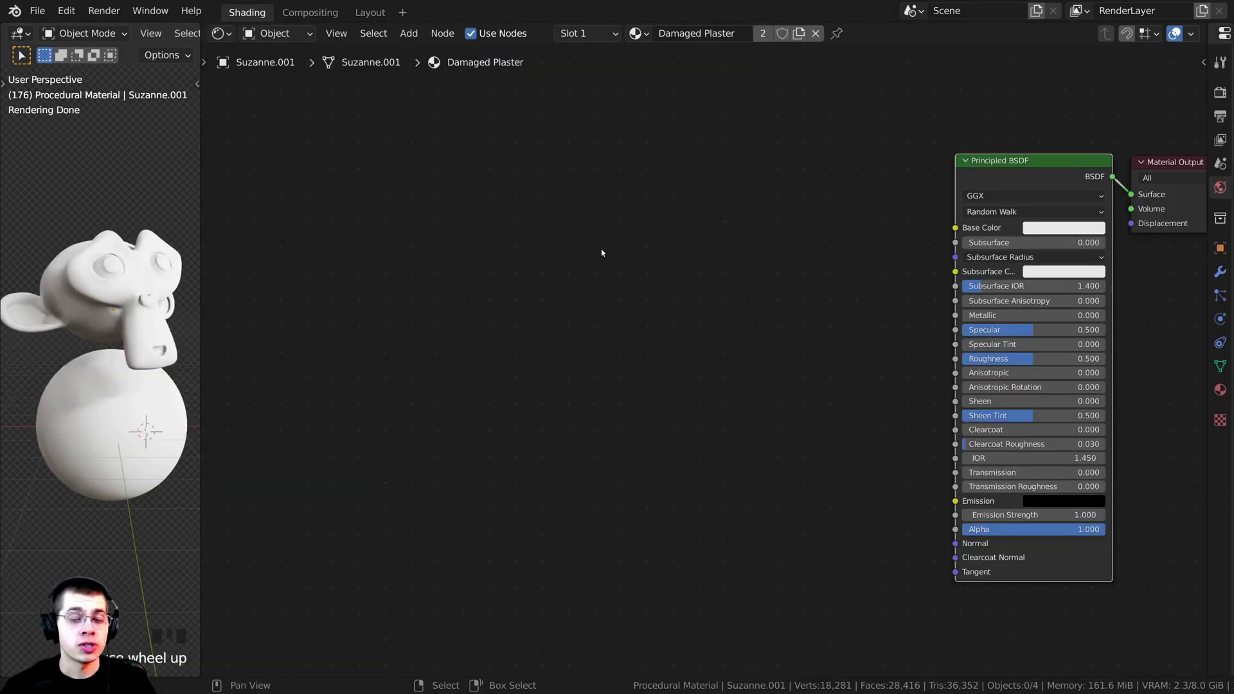
Step: Add a Voronoi Texture node in the empty area before the Principled BSDF
{"action": "middle_click_drag", "start_coordinate": [601, 253], "coordinate": [615, 226]}
{"action": "key", "text": "shift+a"}
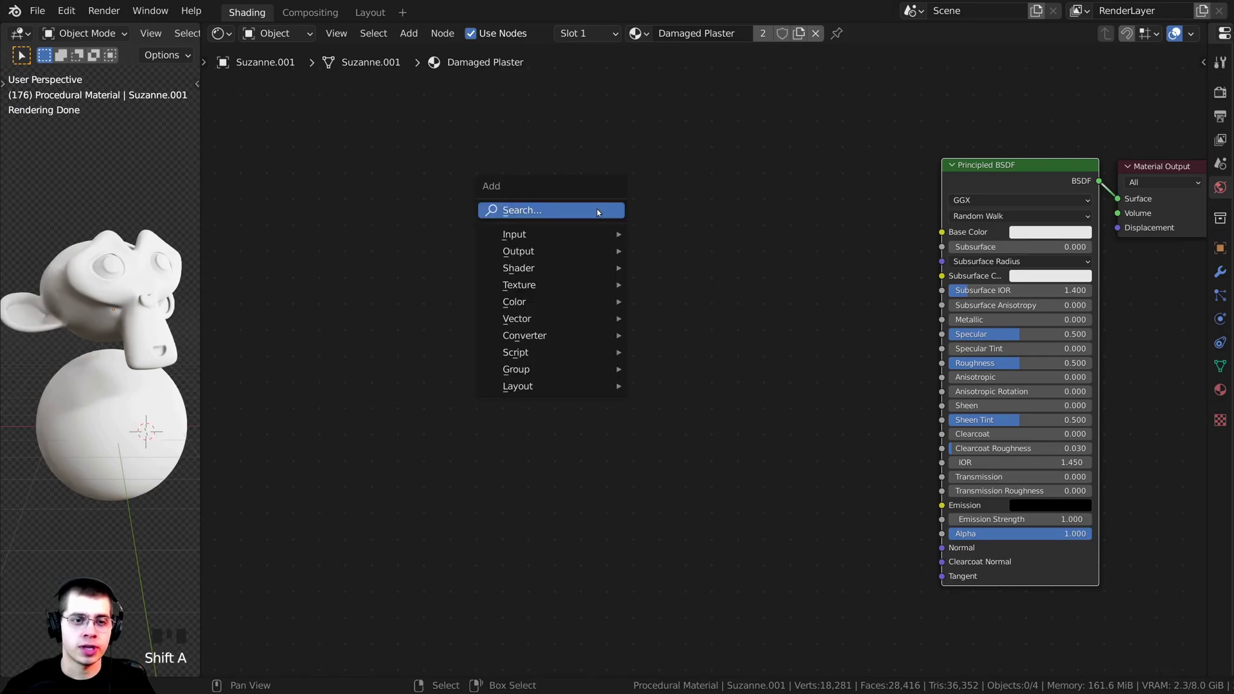
{"action": "left_click", "coordinate": [561, 210]}
{"action": "type", "text": "vor"}
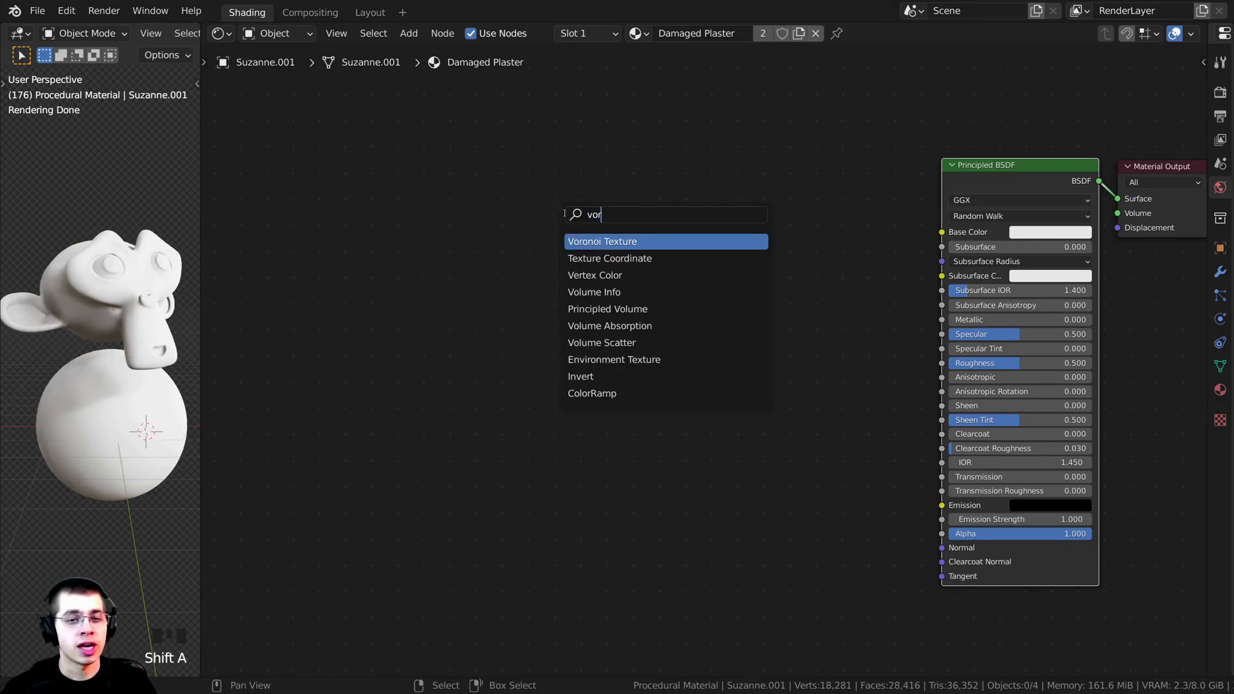
{"action": "left_click", "coordinate": [593, 242]}
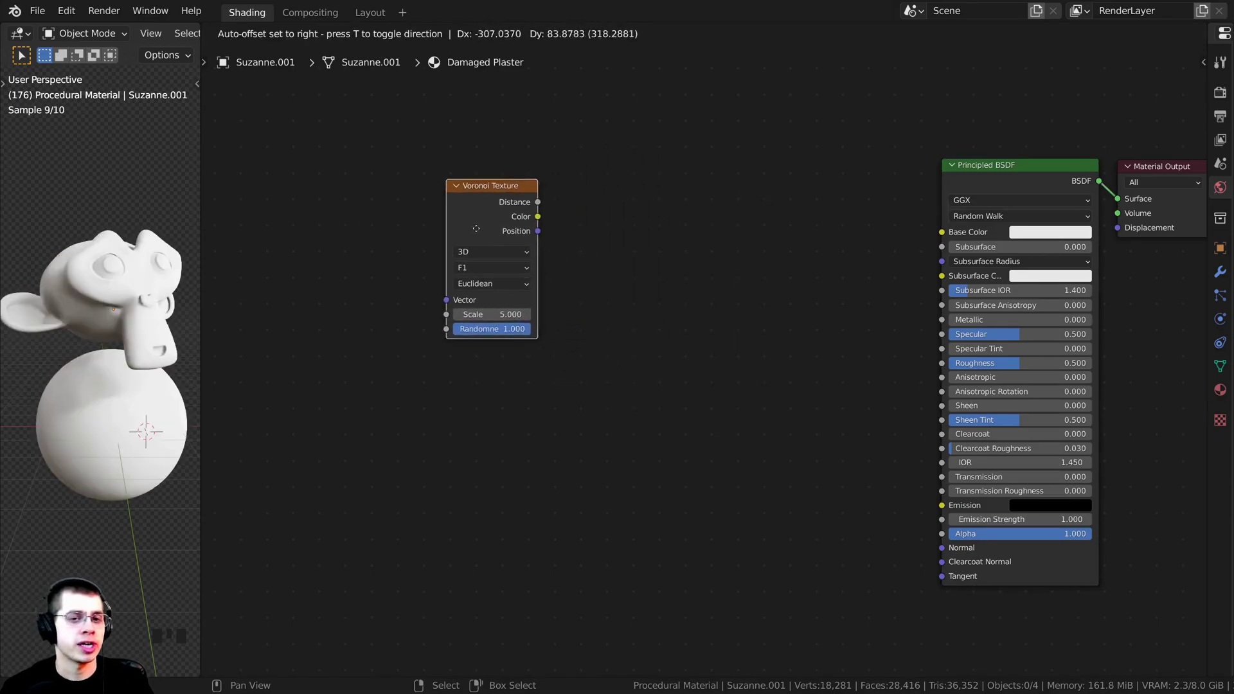
{"action": "left_click", "coordinate": [537, 253]}
{"action": "middle_click_drag", "start_coordinate": [538, 252], "coordinate": [599, 310]}
{"action": "scroll", "coordinate": [597, 303], "scroll_direction": "up", "scroll_amount": 1}
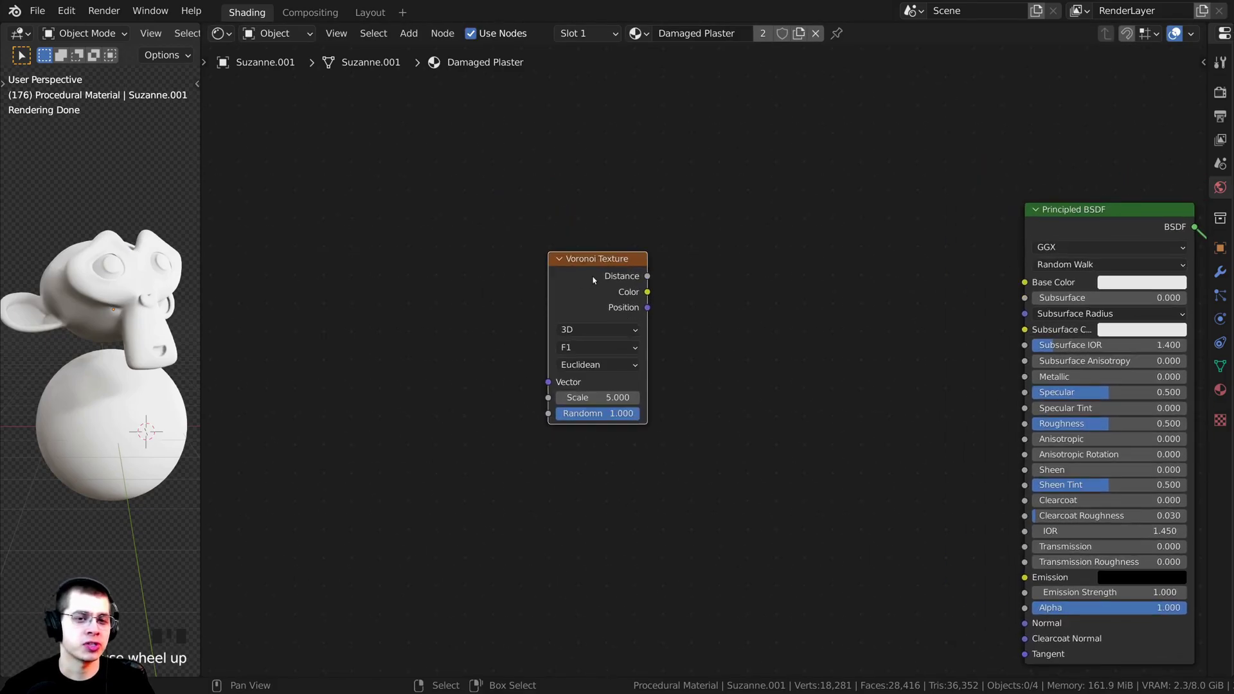
Step: Add Texture Coordinate and Mapping nodes feeding the Voronoi Texture's Vector input
{"action": "left_click_drag", "start_coordinate": [595, 278], "coordinate": [599, 277]}
{"action": "scroll", "coordinate": [607, 283], "scroll_direction": "up", "scroll_amount": 2}
{"action": "scroll", "coordinate": [612, 283], "scroll_direction": "down", "scroll_amount": 1}
{"action": "middle_click_drag", "start_coordinate": [577, 258], "coordinate": [542, 263]}
{"action": "left_click_drag", "start_coordinate": [556, 247], "coordinate": [571, 231]}
{"action": "key", "text": "ctrl+t"}
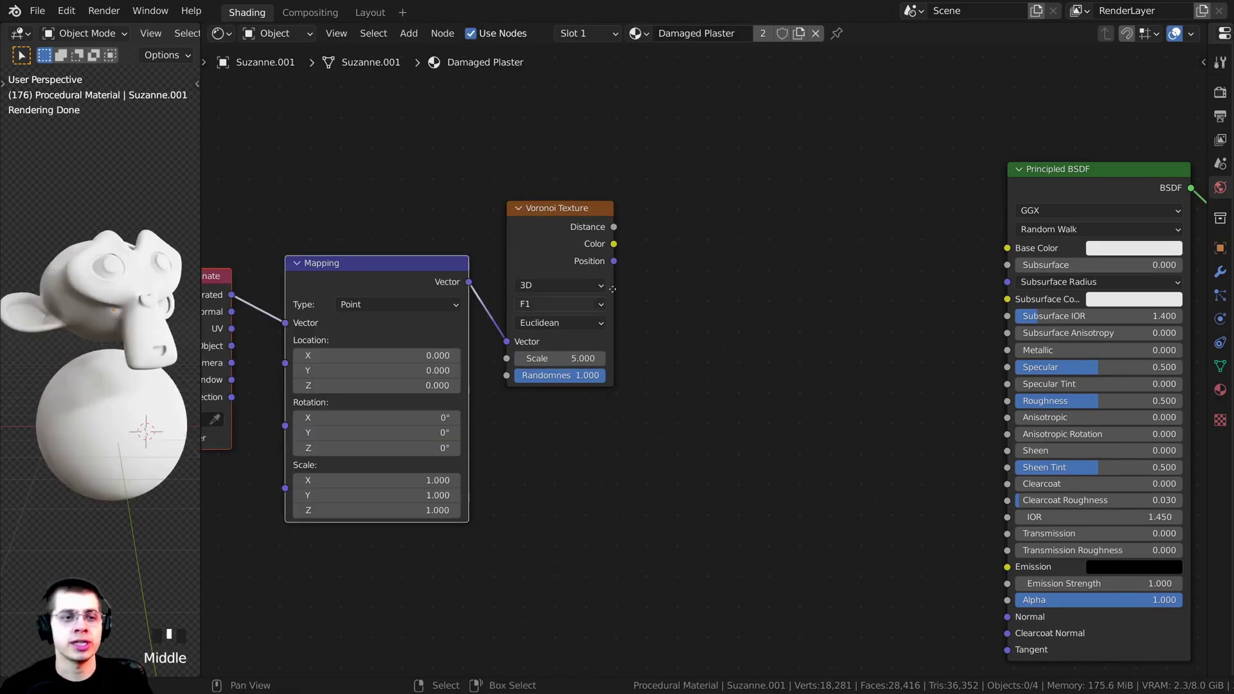
Step: Delete the Mapping node and move the Texture Coordinate node closer to the Voronoi Texture
{"action": "middle_click_drag", "start_coordinate": [212, 392], "coordinate": [477, 364]}
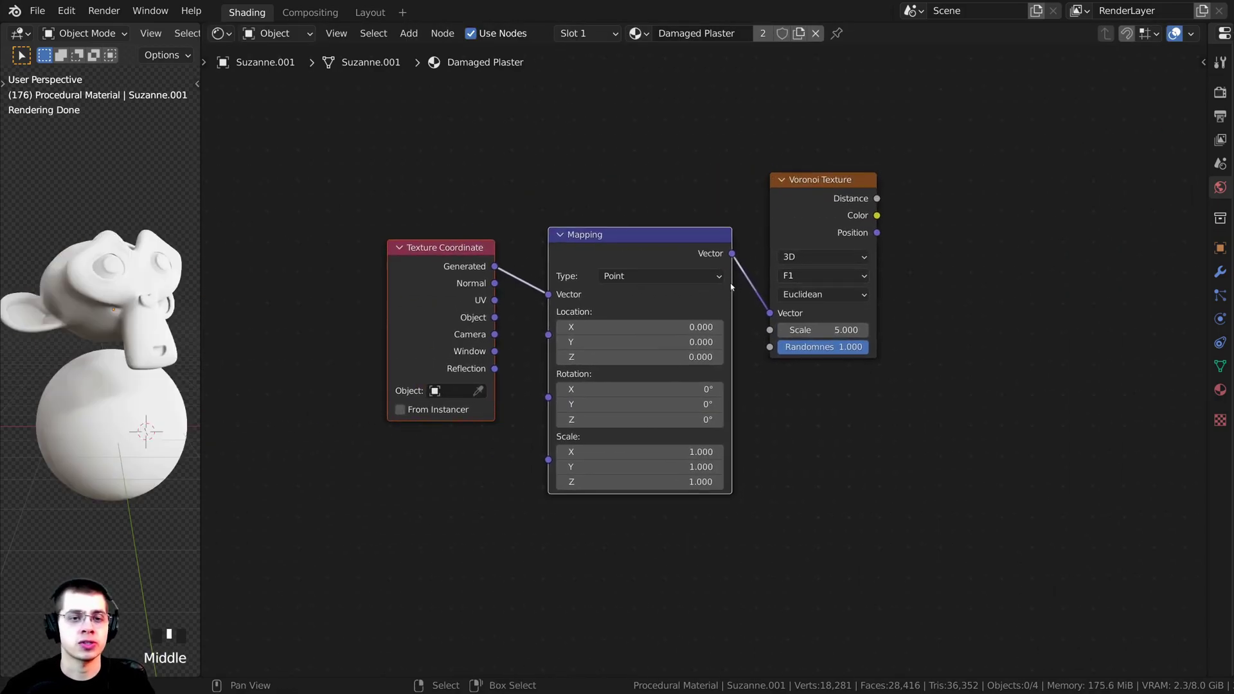
{"action": "left_click", "coordinate": [646, 259]}
{"action": "left_click_drag", "start_coordinate": [643, 261], "coordinate": [608, 187]}
{"action": "key", "text": "x"}
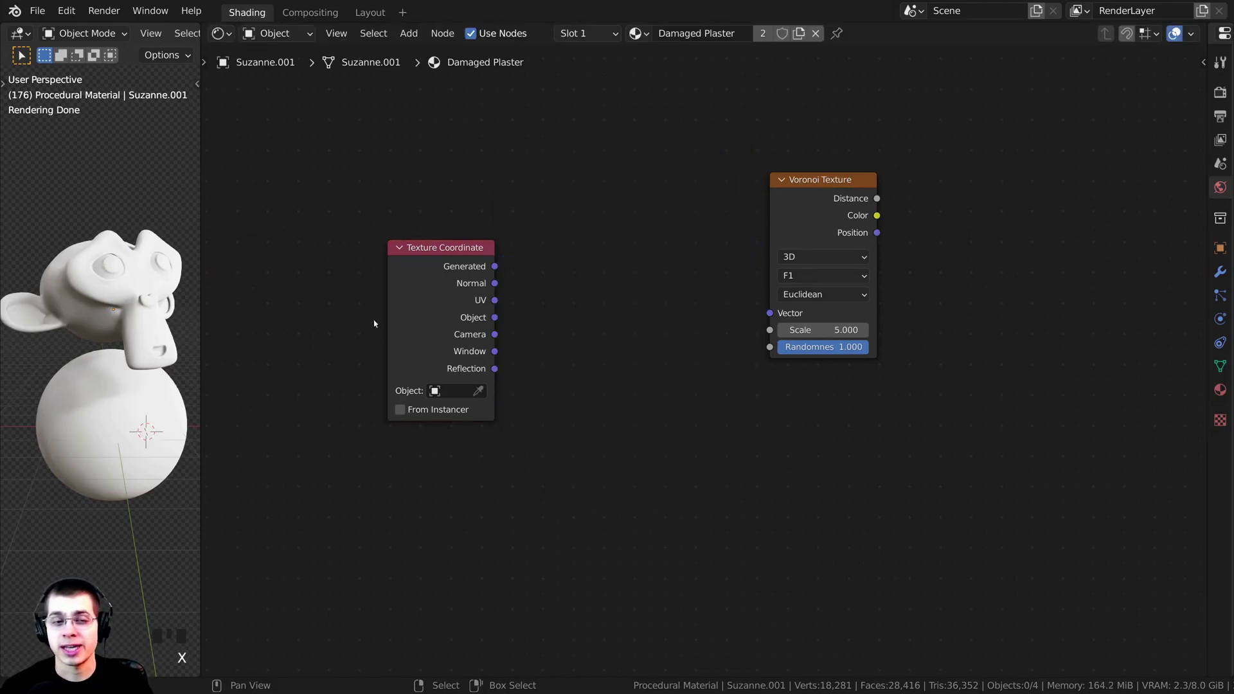
{"action": "left_click_drag", "start_coordinate": [399, 321], "coordinate": [450, 276]}
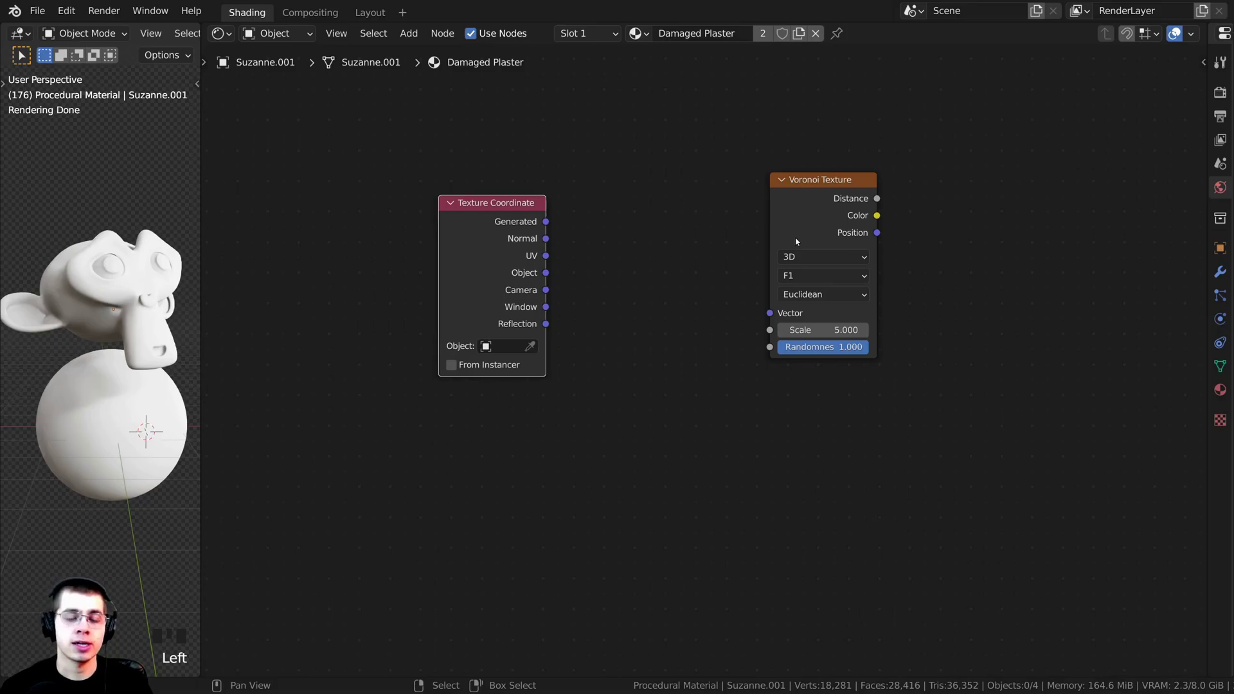
Step: Preview the Voronoi Texture's Distance output directly on the monkey head and sphere
{"action": "left_click", "coordinate": [813, 212], "text": "ctrl+shift"}
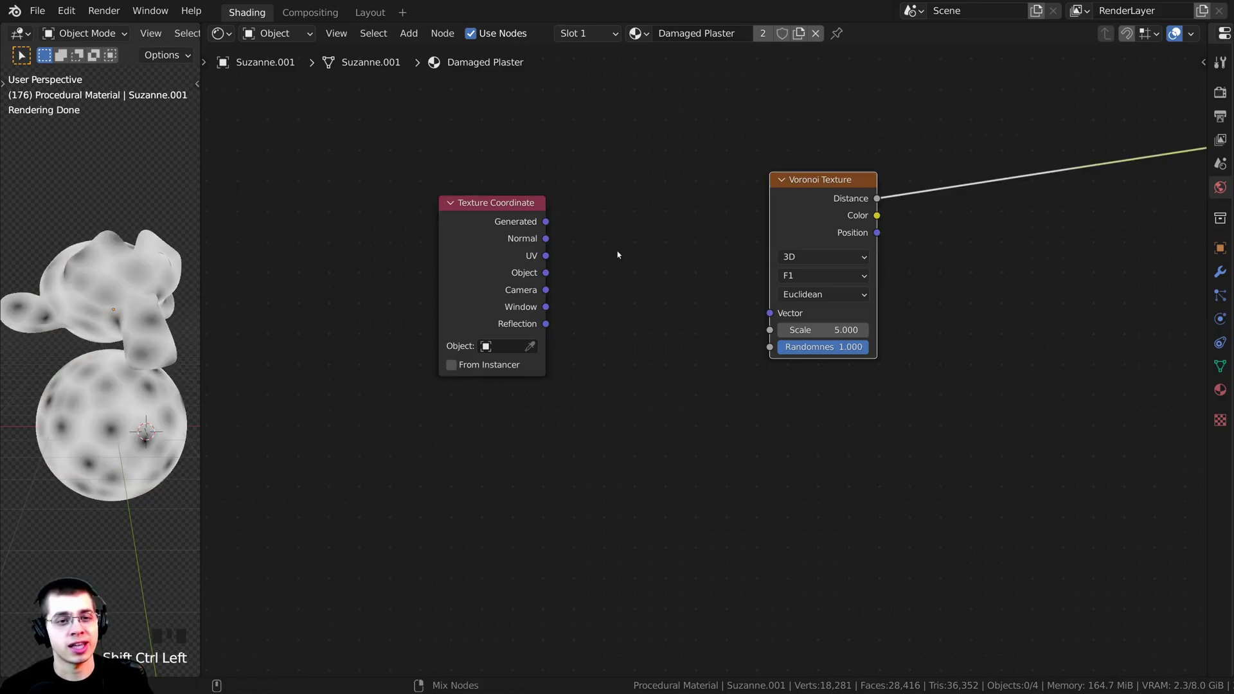
{"action": "left_click", "coordinate": [494, 246], "text": "ctrl+shift"}
{"action": "left_click", "coordinate": [787, 246], "text": "ctrl+shift"}
{"action": "middle_click_drag", "start_coordinate": [786, 246], "coordinate": [696, 263]}
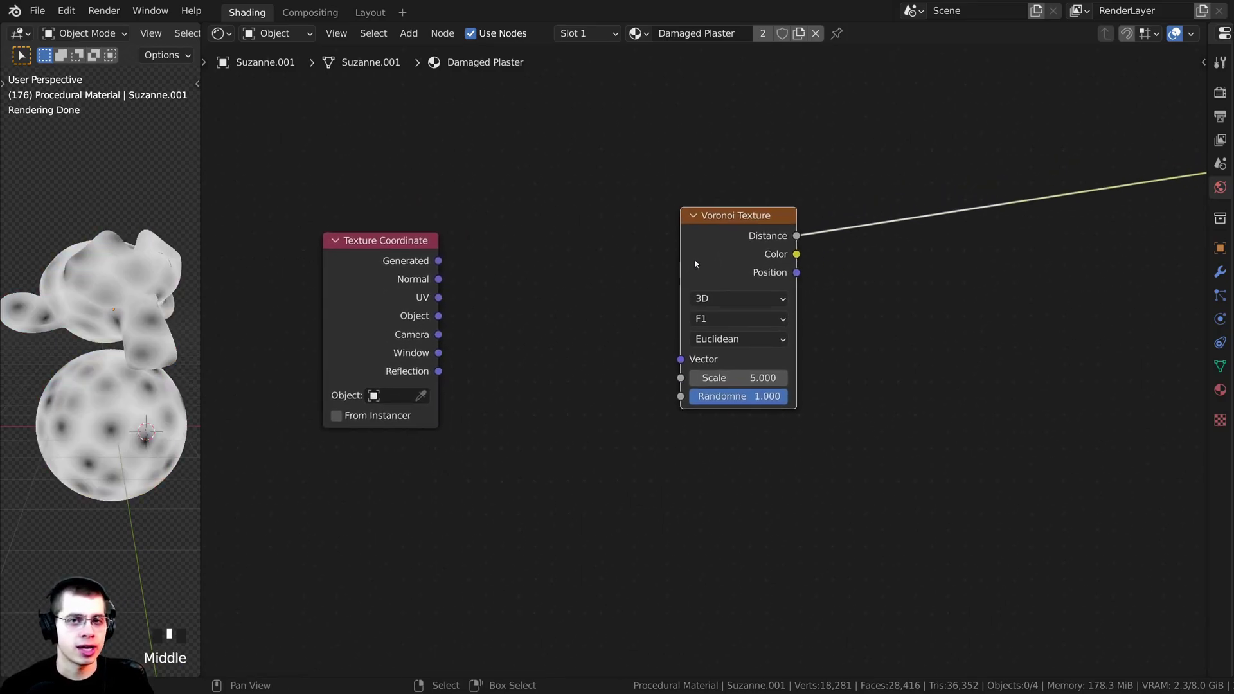
{"action": "scroll", "coordinate": [695, 264], "scroll_direction": "up", "scroll_amount": 1}
{"action": "left_click", "coordinate": [400, 299]}
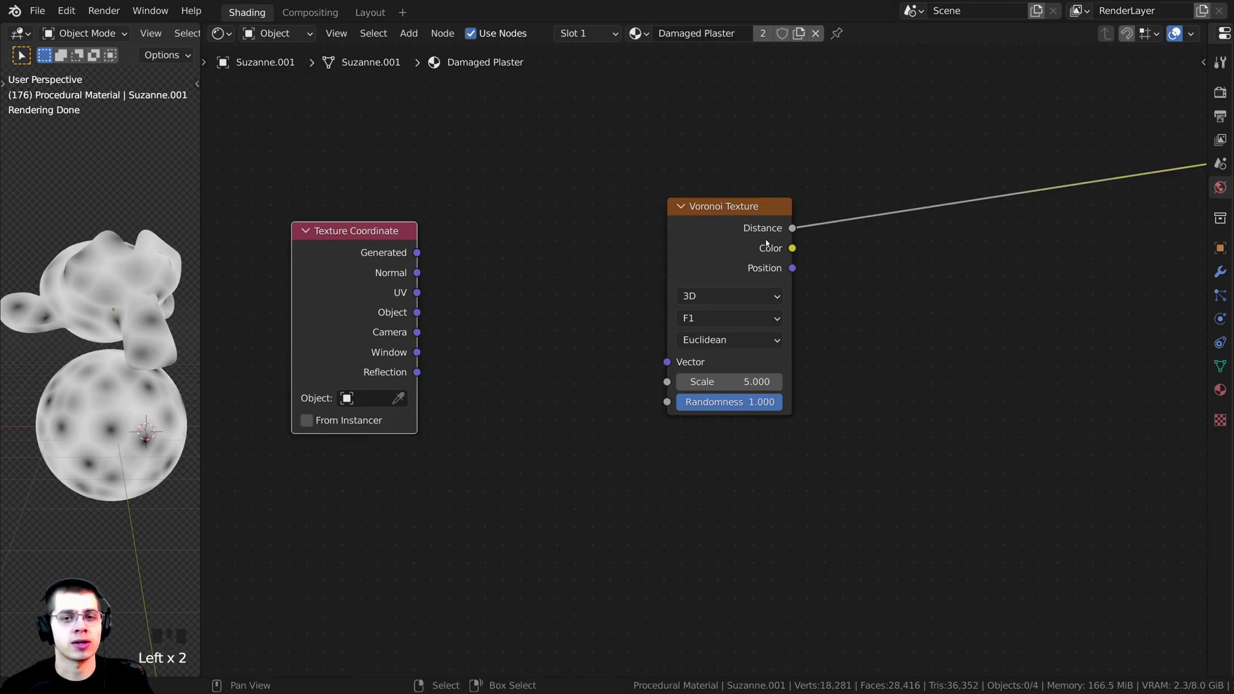
{"action": "left_click", "coordinate": [733, 232], "text": "ctrl+shift"}
{"action": "left_click", "coordinate": [720, 230], "text": "ctrl+shift"}
{"action": "left_click", "coordinate": [715, 229], "text": "ctrl+shift"}
{"action": "left_click", "coordinate": [709, 226], "text": "ctrl+shift"}
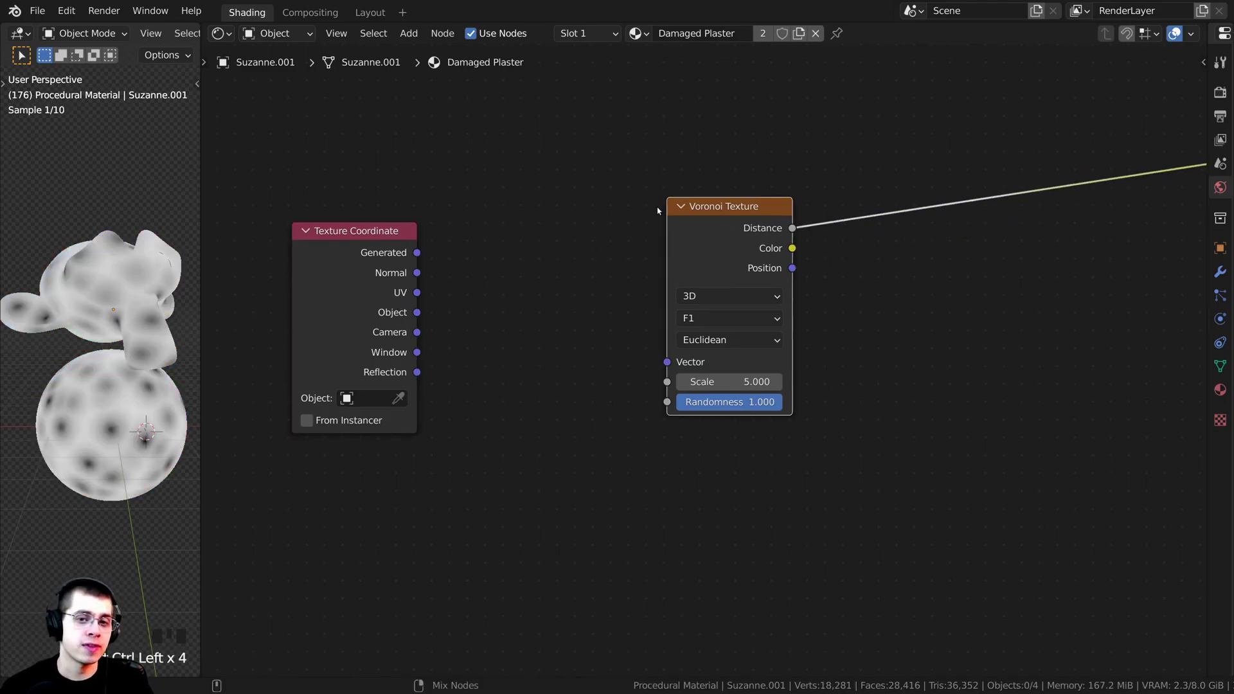
{"action": "left_click_drag", "start_coordinate": [706, 227], "coordinate": [709, 222]}
Step: Connect the Texture Coordinate's Object output to the Voronoi Texture's Vector input and inspect the pattern on the models
{"action": "left_click_drag", "start_coordinate": [375, 313], "coordinate": [670, 357]}
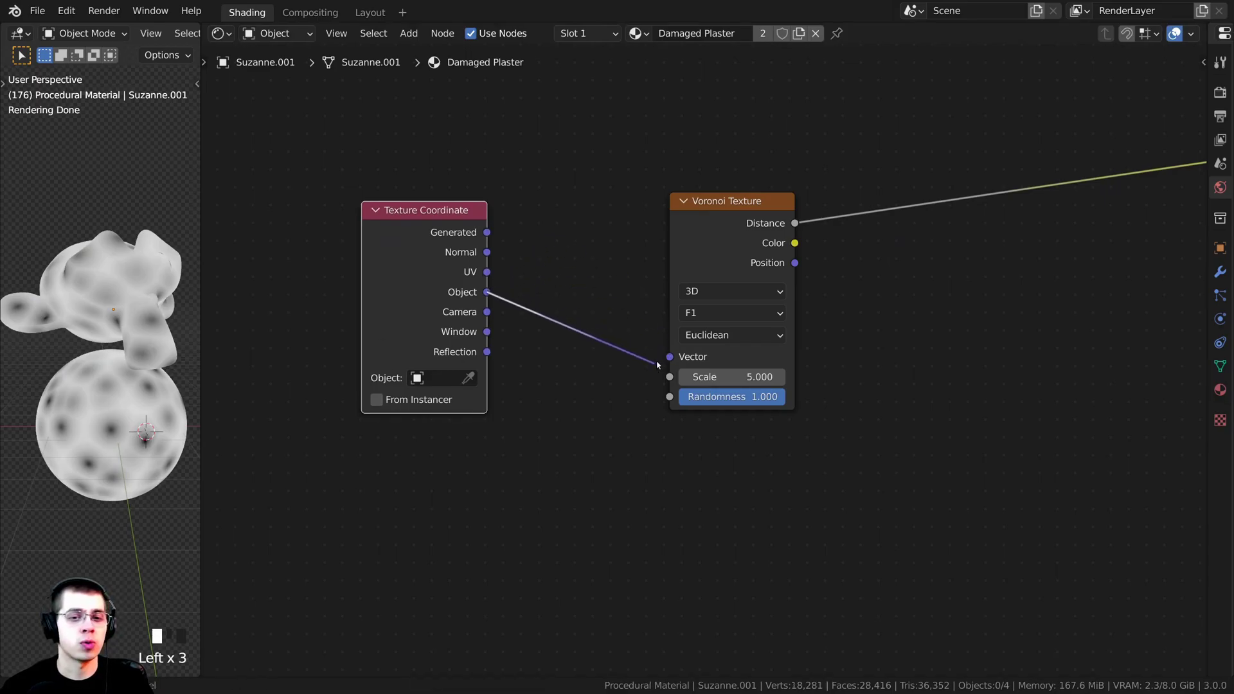
{"action": "left_click_drag", "start_coordinate": [488, 292], "coordinate": [595, 228]}
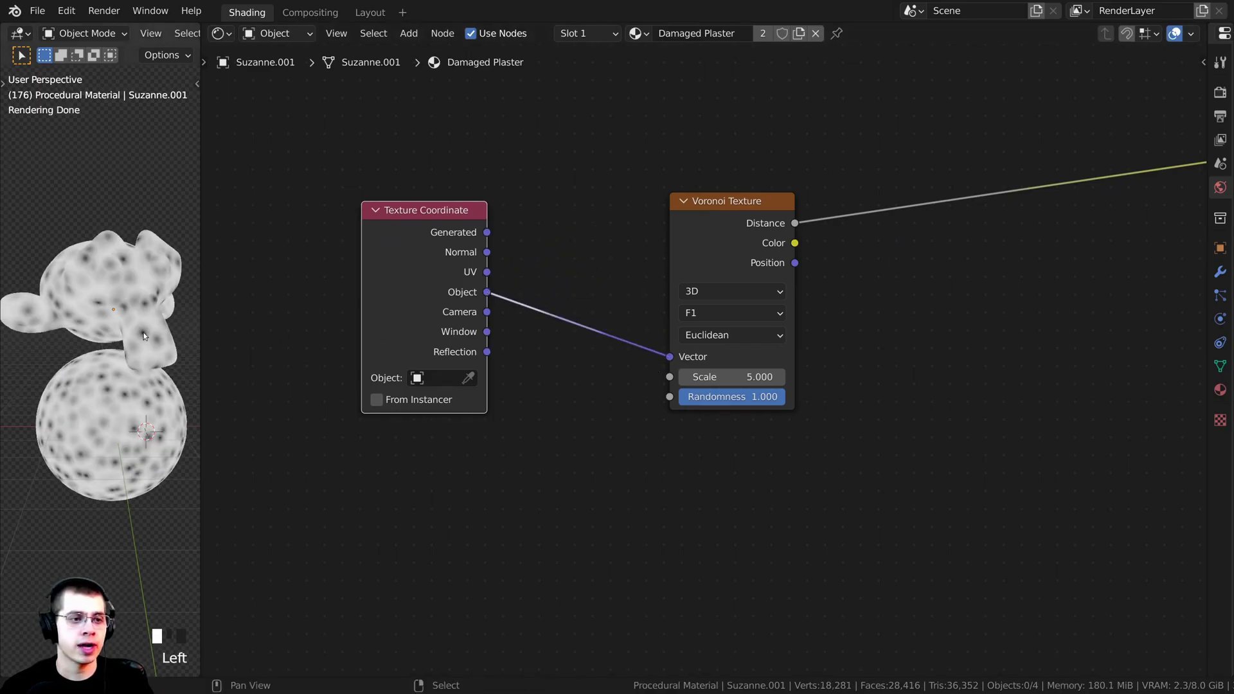
{"action": "middle_click_drag", "start_coordinate": [144, 333], "coordinate": [98, 353]}
{"action": "middle_click_drag", "start_coordinate": [158, 273], "coordinate": [144, 284]}
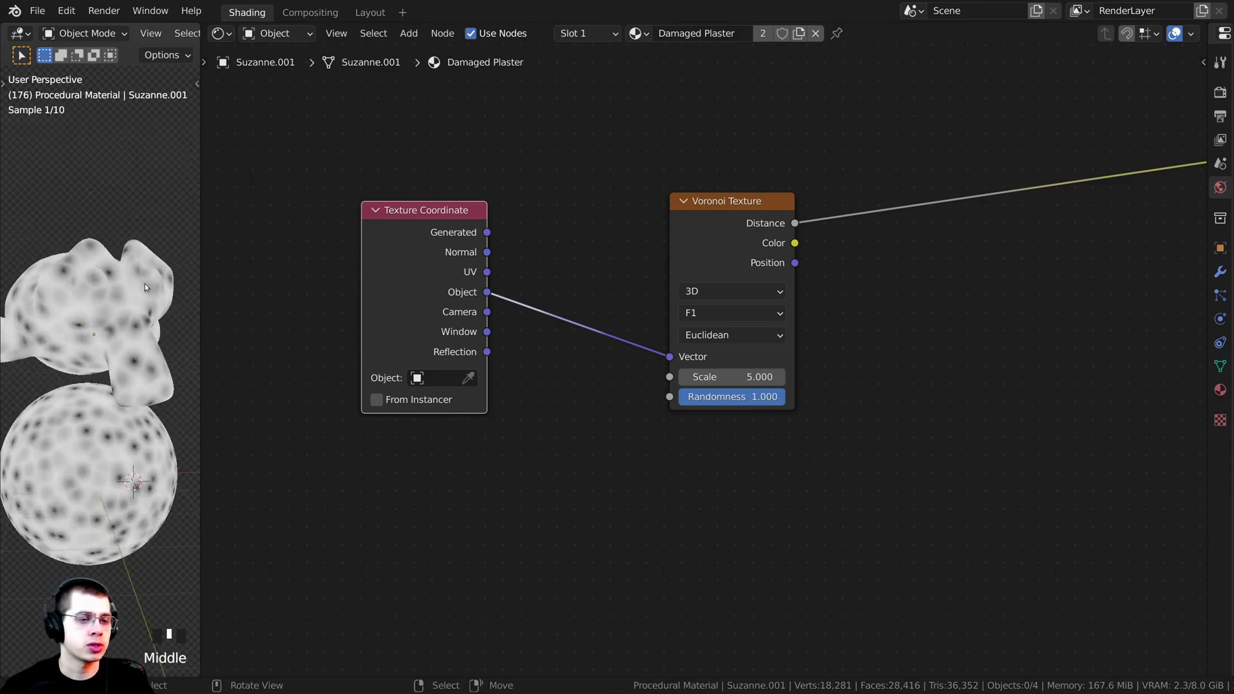
{"action": "middle_click_drag", "start_coordinate": [122, 333], "coordinate": [143, 314], "text": "shift"}
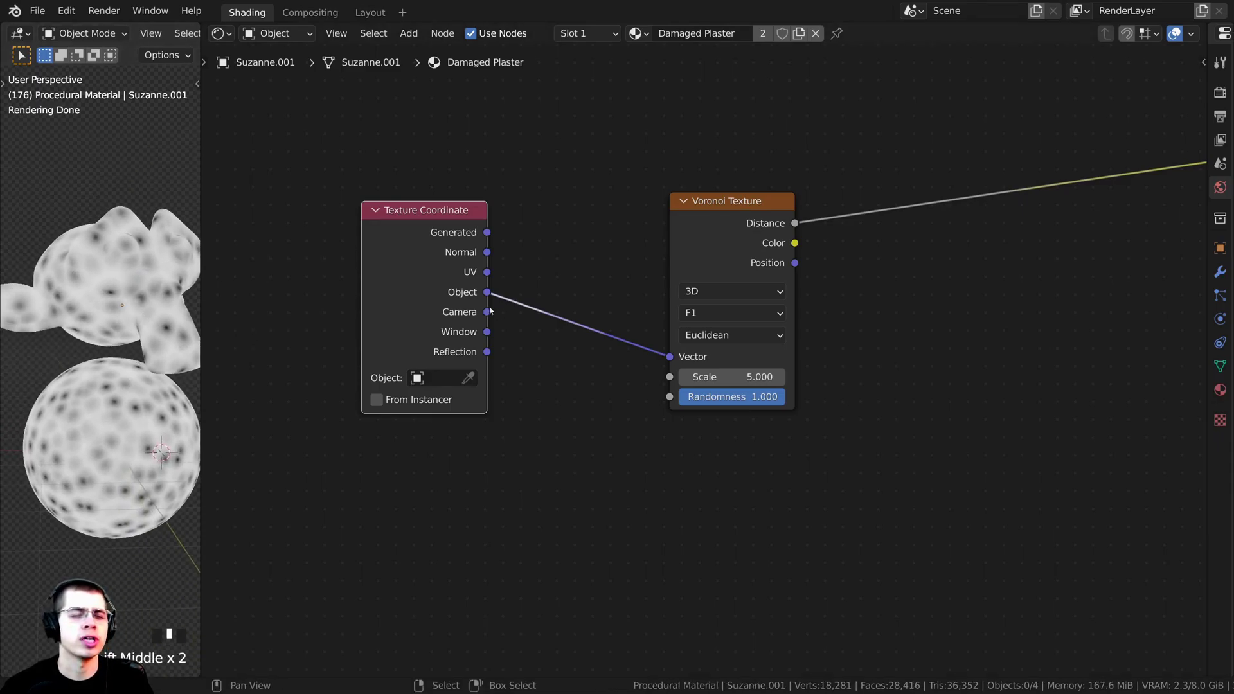
{"action": "left_click_drag", "start_coordinate": [495, 298], "coordinate": [601, 184]}
{"action": "left_click", "coordinate": [533, 285]}
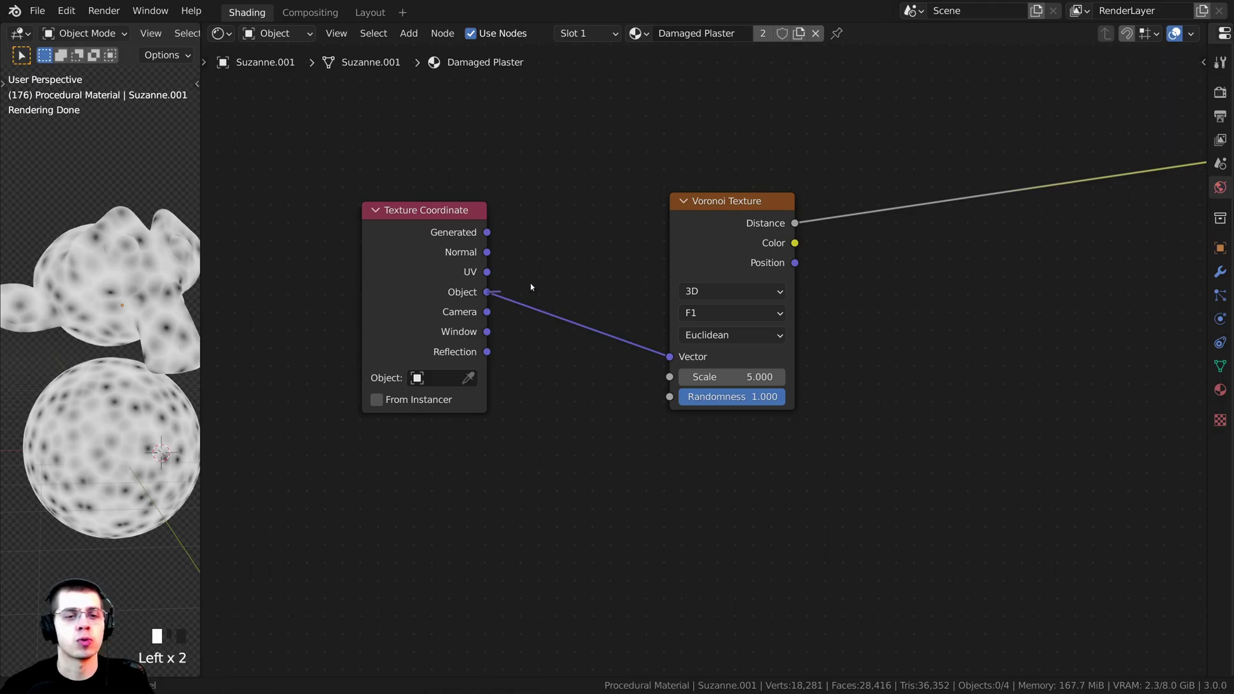
Step: Set the Voronoi Texture's Scale to 40 and inspect the dots up close on the models
{"action": "scroll", "coordinate": [434, 392], "scroll_direction": "down", "scroll_amount": 2}
{"action": "scroll", "coordinate": [691, 373], "scroll_direction": "up", "scroll_amount": 4}
{"action": "left_click_drag", "start_coordinate": [669, 241], "coordinate": [626, 230]}
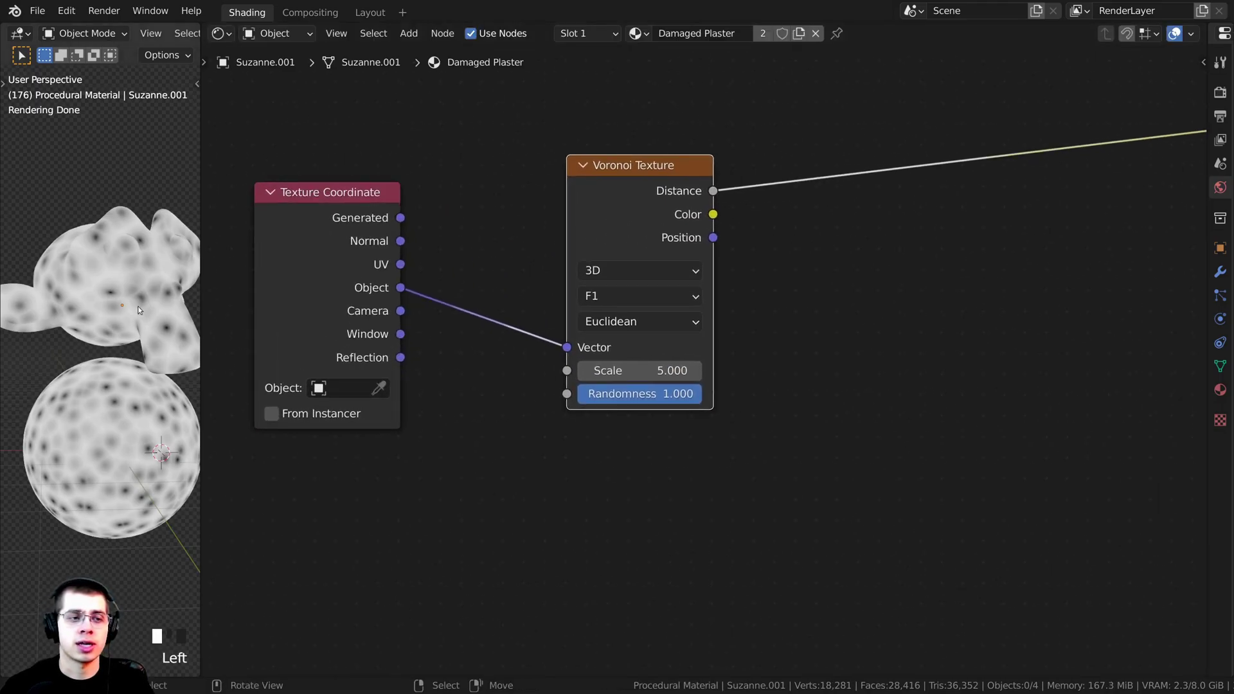
{"action": "double_click", "coordinate": [635, 368]}
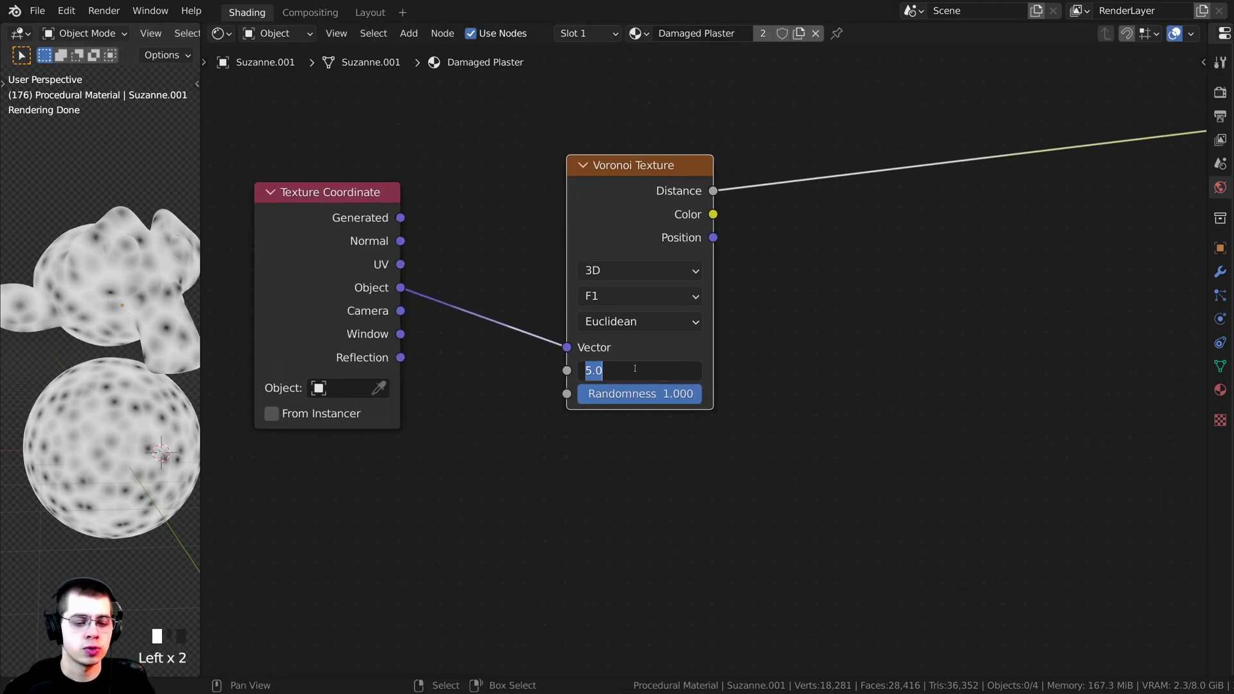
{"action": "type", "text": "40"}
{"action": "key", "text": "Return"}
{"action": "scroll", "coordinate": [123, 348], "scroll_direction": "up", "scroll_amount": 2}
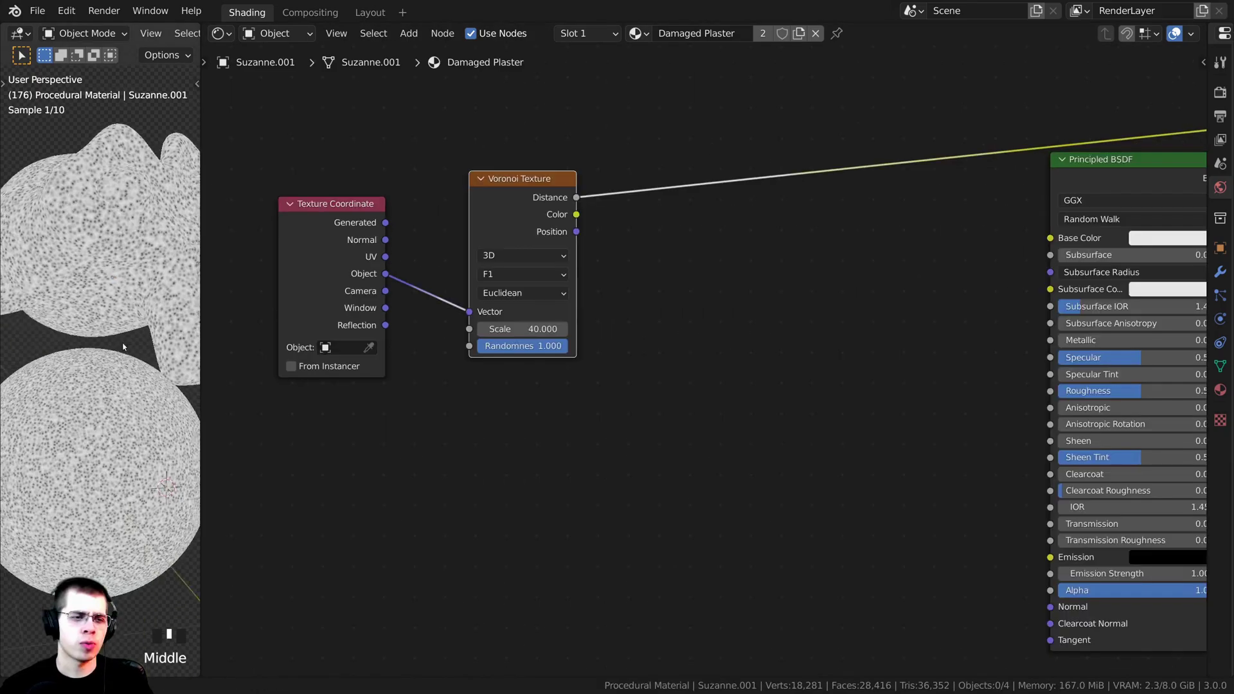
{"action": "scroll", "coordinate": [123, 347], "scroll_direction": "up", "scroll_amount": 4}
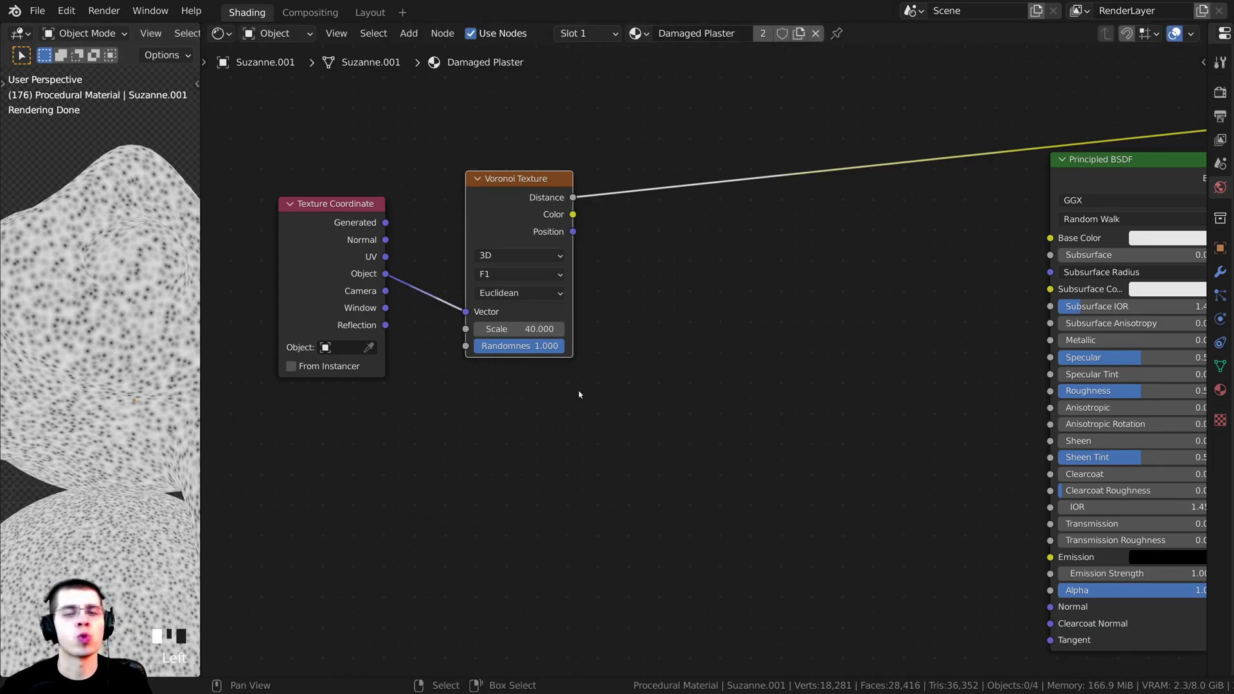
Step: Add a Musgrave Texture node below the Voronoi Texture and lower the Texture Coordinate node to sit between both
{"action": "scroll", "coordinate": [574, 371], "scroll_direction": "down", "scroll_amount": 1}
{"action": "middle_click_drag", "start_coordinate": [574, 371], "coordinate": [580, 350]}
{"action": "key", "text": "shift+a"}
{"action": "type", "text": "s"}
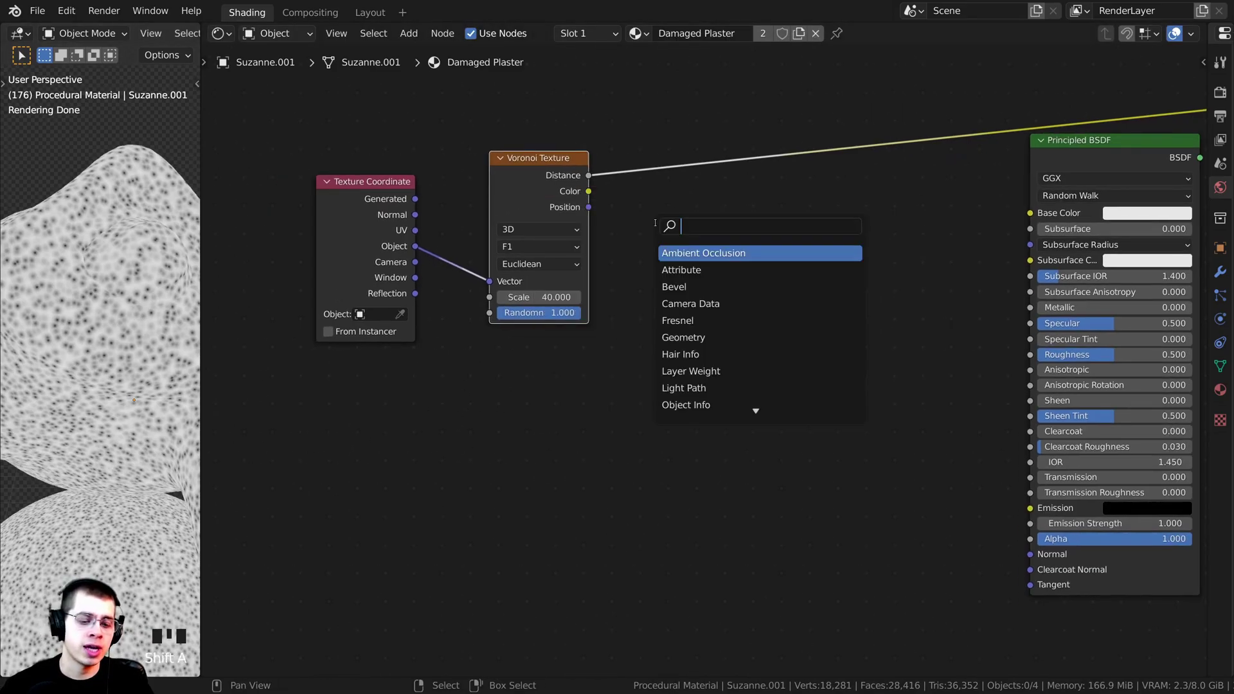
{"action": "type", "text": "mu"}
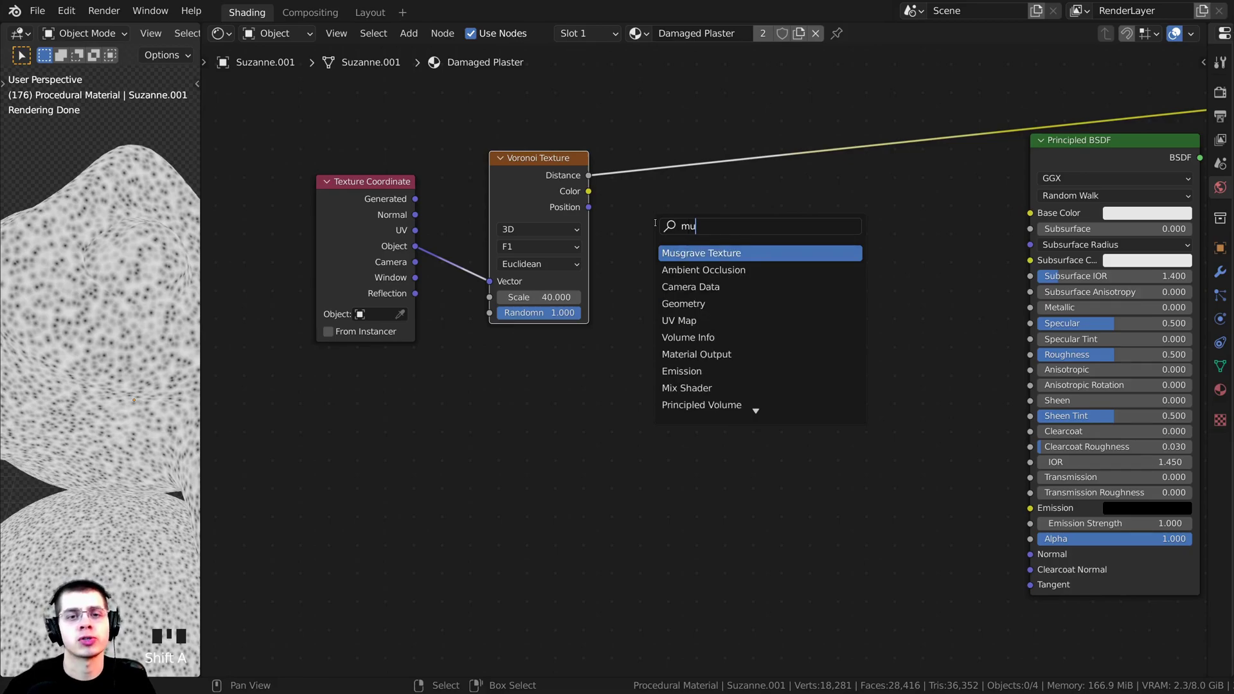
{"action": "left_click", "coordinate": [684, 257]}
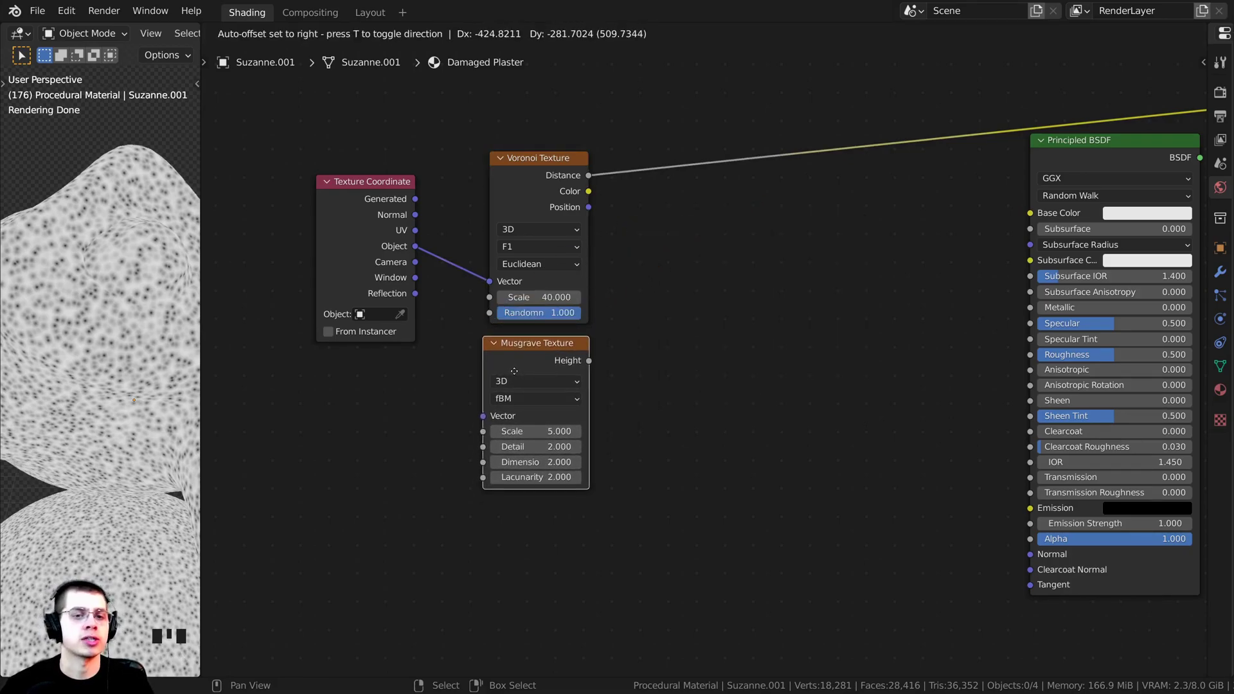
{"action": "left_click", "coordinate": [515, 365]}
{"action": "left_click_drag", "start_coordinate": [409, 317], "coordinate": [377, 376]}
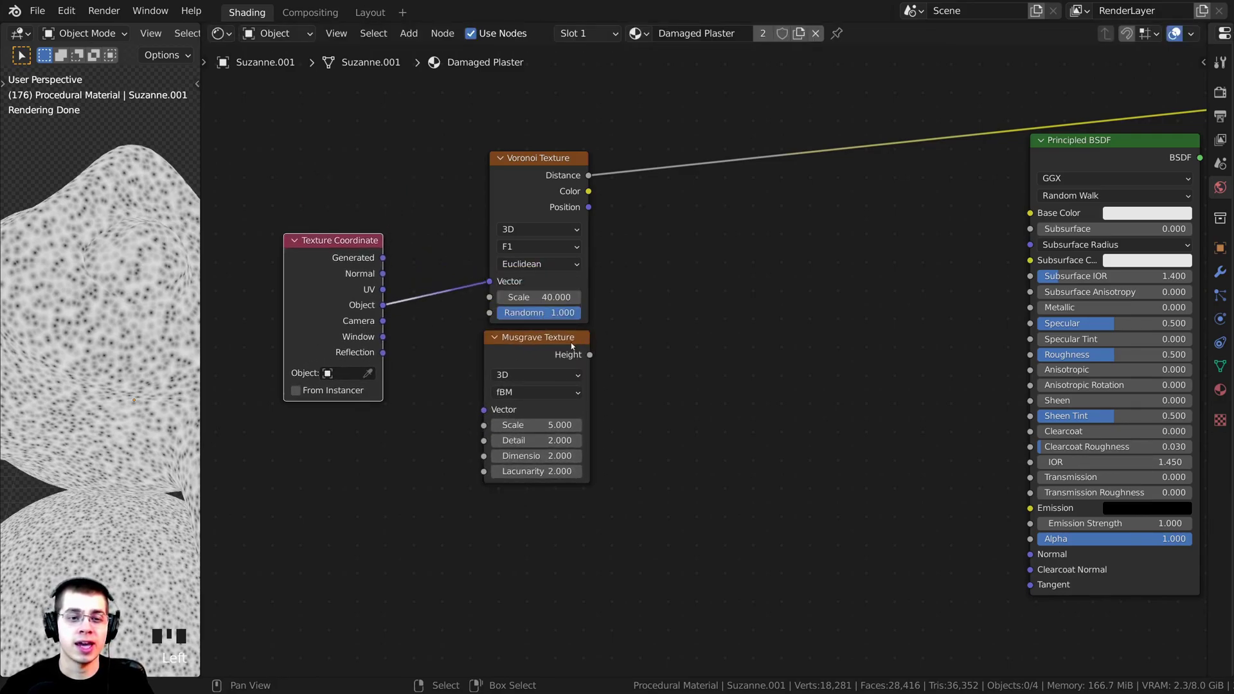
Step: Preview the Musgrave Texture and connect the Texture Coordinate's Object output to its Vector input
{"action": "left_click", "coordinate": [540, 353], "text": "ctrl+shift"}
{"action": "middle_click_drag", "start_coordinate": [409, 328], "coordinate": [453, 306]}
{"action": "left_click_drag", "start_coordinate": [420, 284], "coordinate": [518, 378]}
{"action": "scroll", "coordinate": [100, 385], "scroll_direction": "down", "scroll_amount": 4}
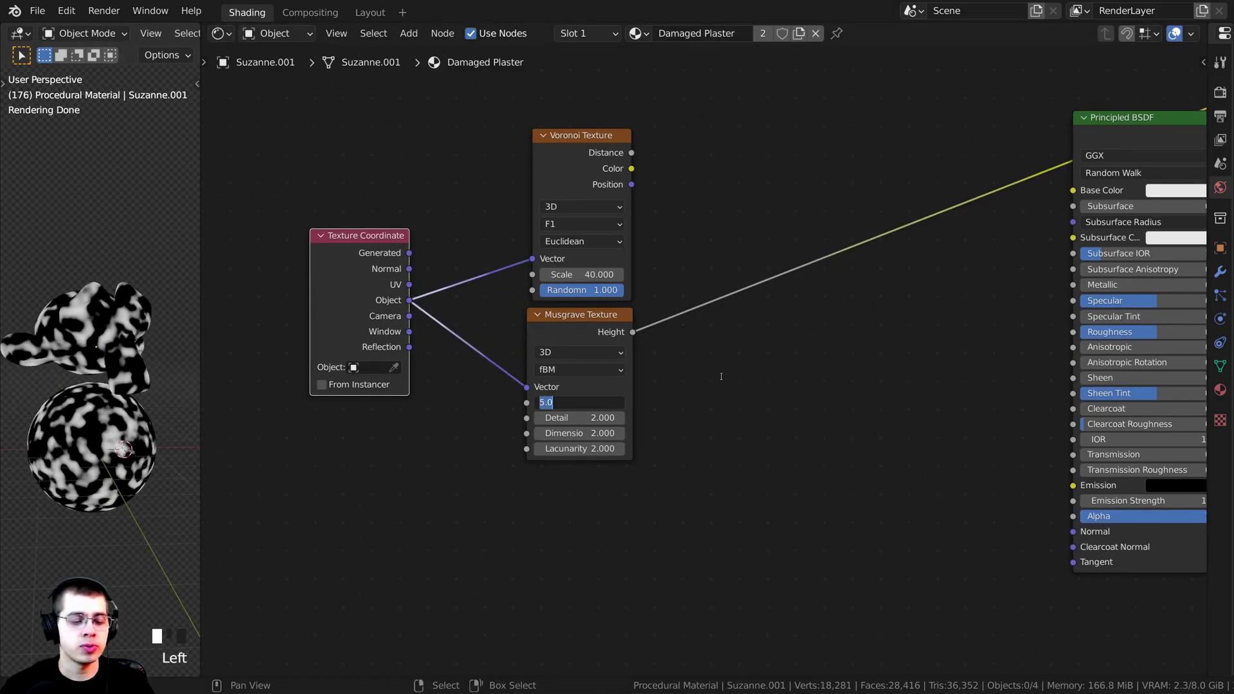
Step: Set the Musgrave Texture's Scale to 7 and Detail to 15
{"action": "type", "text": "7"}
{"action": "key", "text": "Return"}
{"action": "middle_click_drag", "start_coordinate": [721, 377], "coordinate": [736, 369]}
{"action": "scroll", "coordinate": [589, 415], "scroll_direction": "up", "scroll_amount": 6}
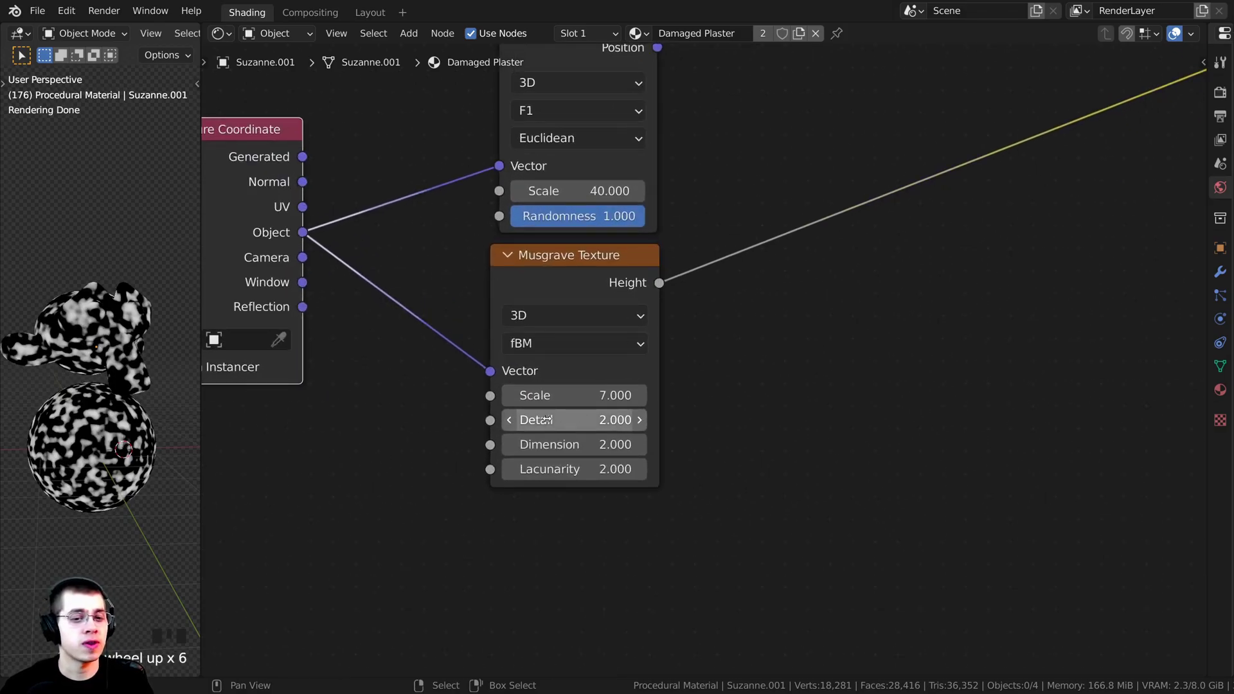
{"action": "left_click_drag", "start_coordinate": [533, 420], "coordinate": [642, 420]}
{"action": "scroll", "coordinate": [90, 389], "scroll_direction": "up", "scroll_amount": 1}
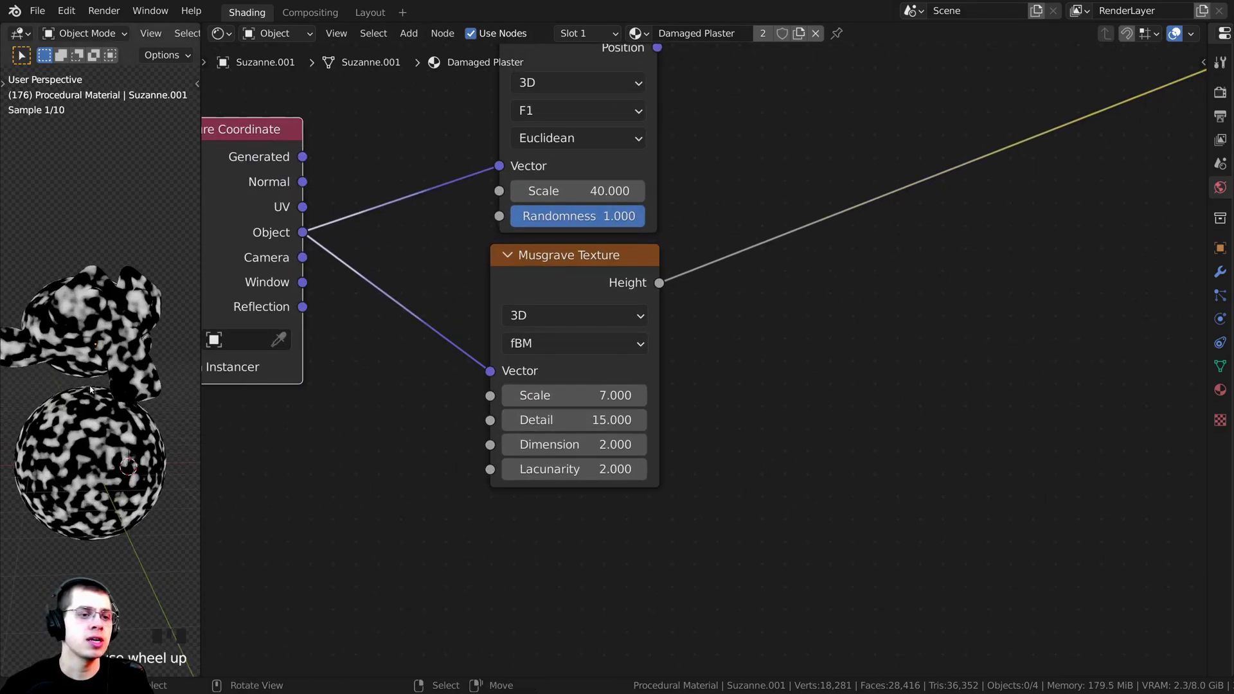
Step: Set the Musgrave Texture's Dimension to 0 and inspect the pattern on the models
{"action": "scroll", "coordinate": [90, 388], "scroll_direction": "up", "scroll_amount": 1}
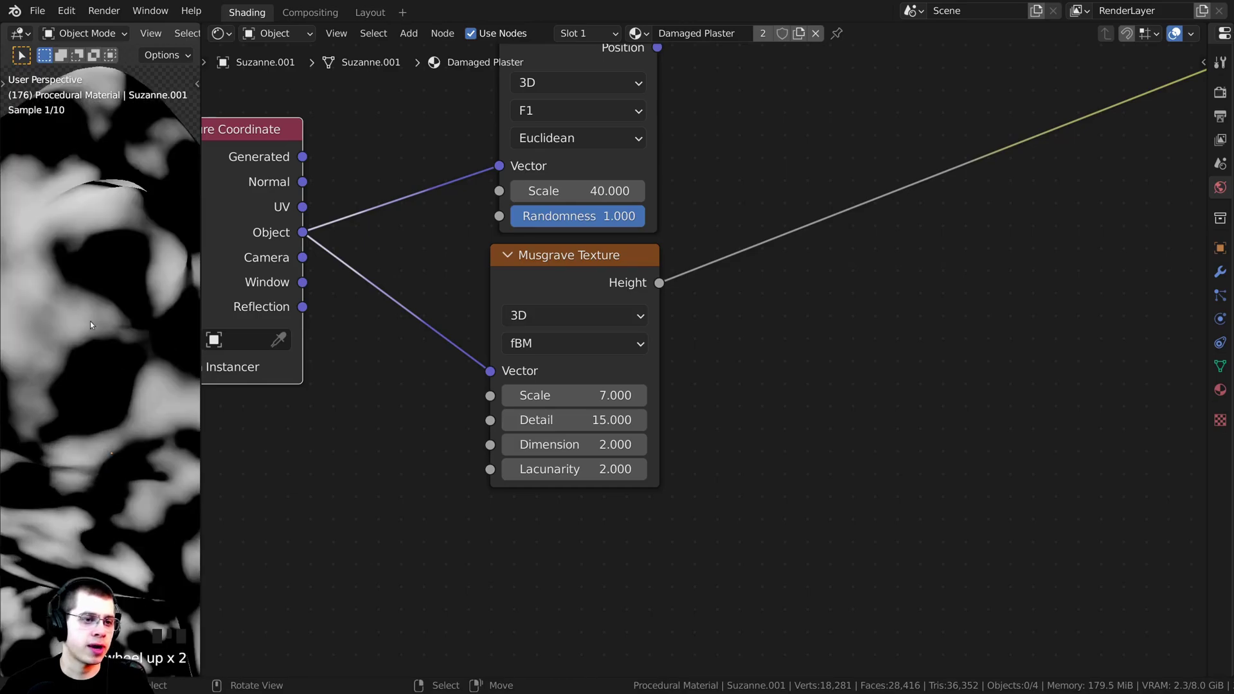
{"action": "scroll", "coordinate": [90, 321], "scroll_direction": "down", "scroll_amount": 5}
{"action": "middle_click_drag", "start_coordinate": [90, 322], "coordinate": [84, 251], "text": "shift"}
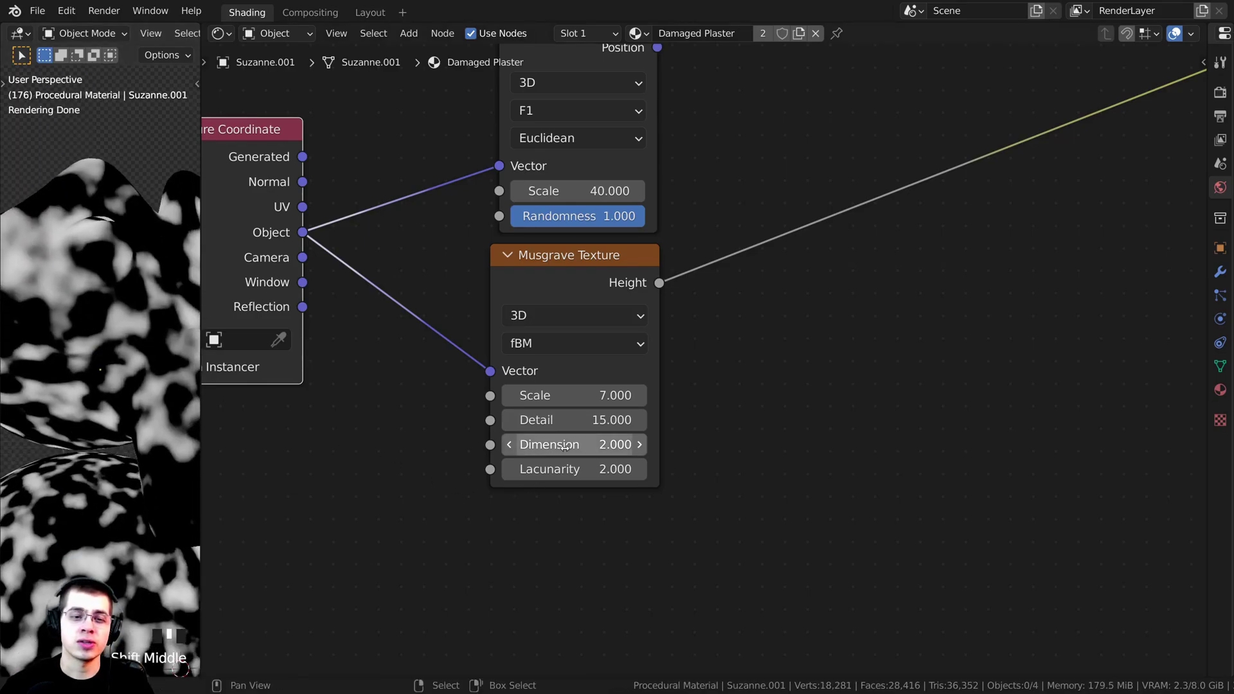
{"action": "left_click_drag", "start_coordinate": [577, 446], "coordinate": [444, 447]}
{"action": "middle_click_drag", "start_coordinate": [96, 283], "coordinate": [95, 391]}
{"action": "scroll", "coordinate": [90, 319], "scroll_direction": "up", "scroll_amount": 3}
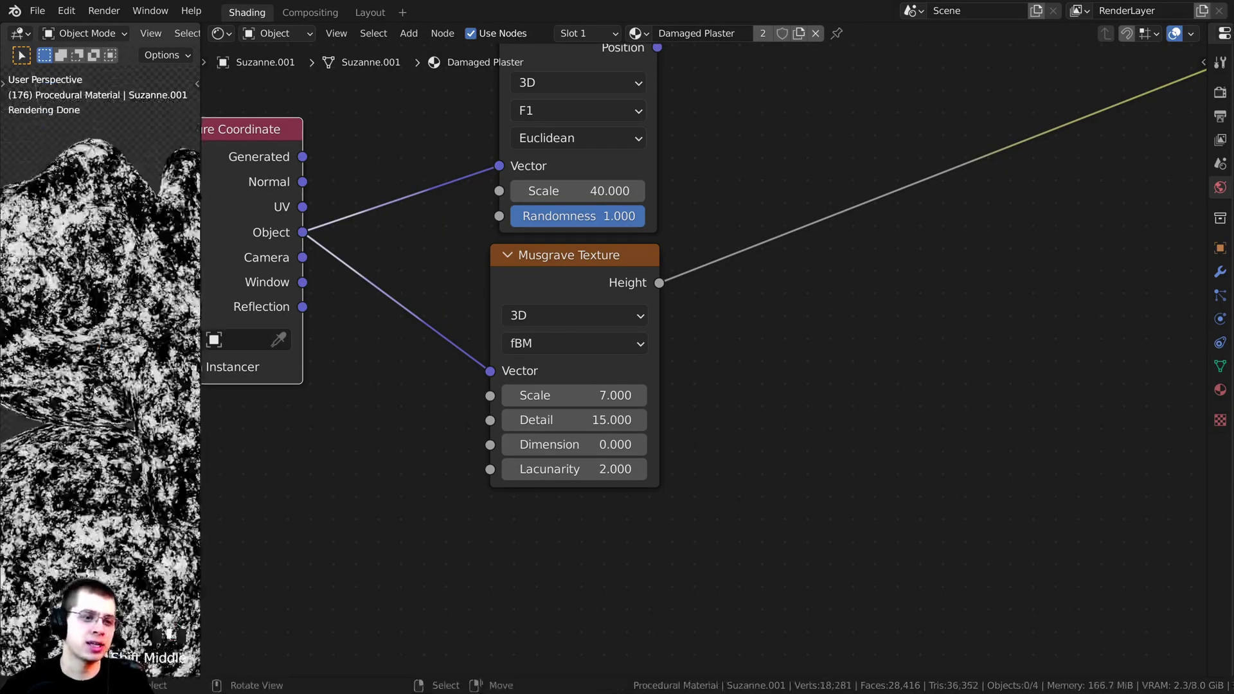
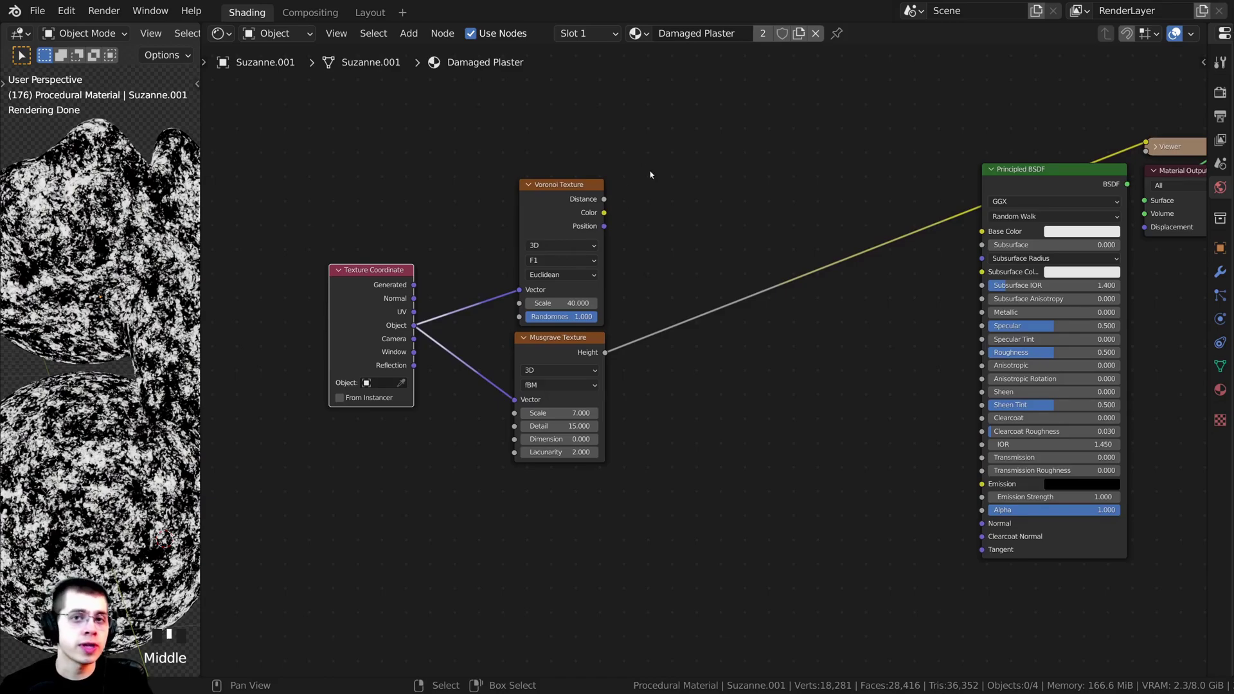
Step: Add a ColorRamp node on the Musgrave Texture's Height output, feeding the preview
{"action": "key", "text": "shift+a"}
{"action": "left_click", "coordinate": [659, 167]}
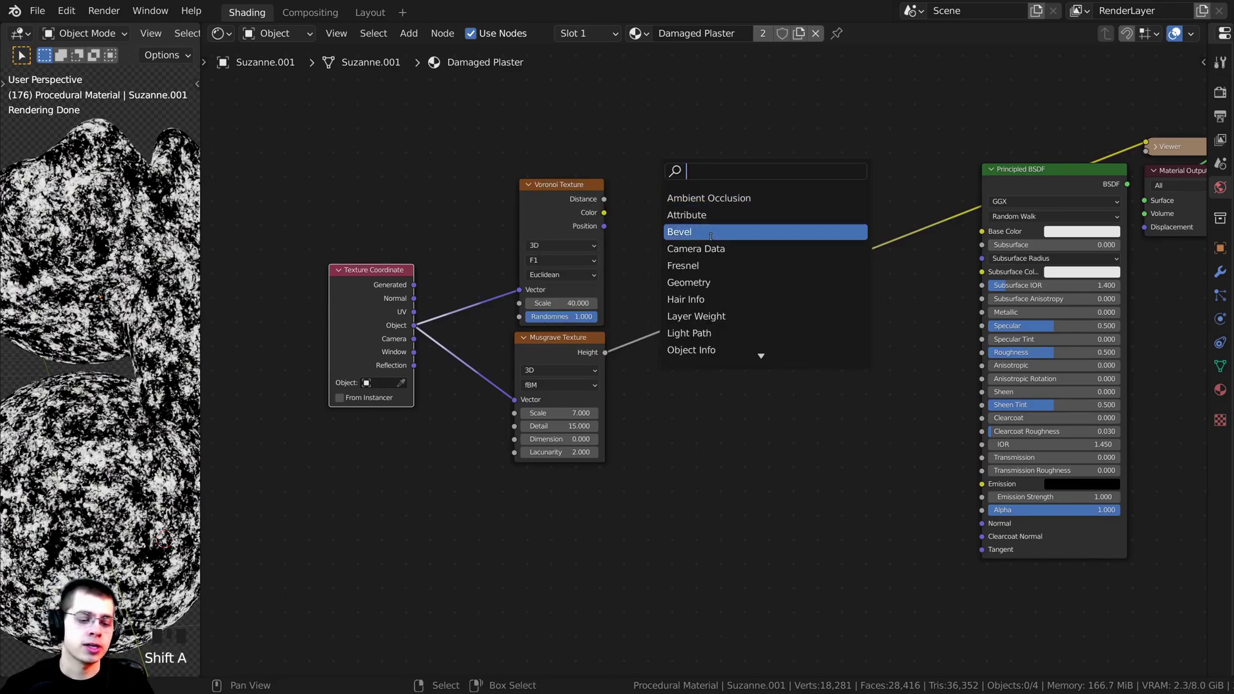
{"action": "type", "text": "co"}
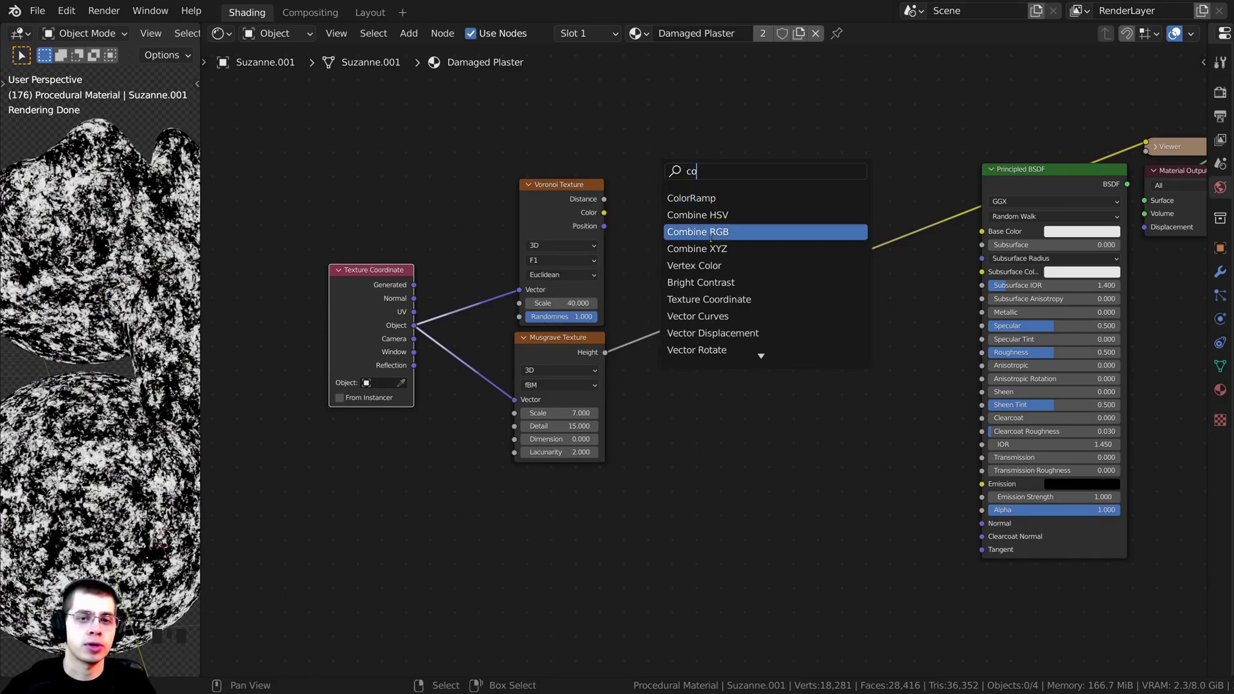
{"action": "left_click", "coordinate": [692, 200]}
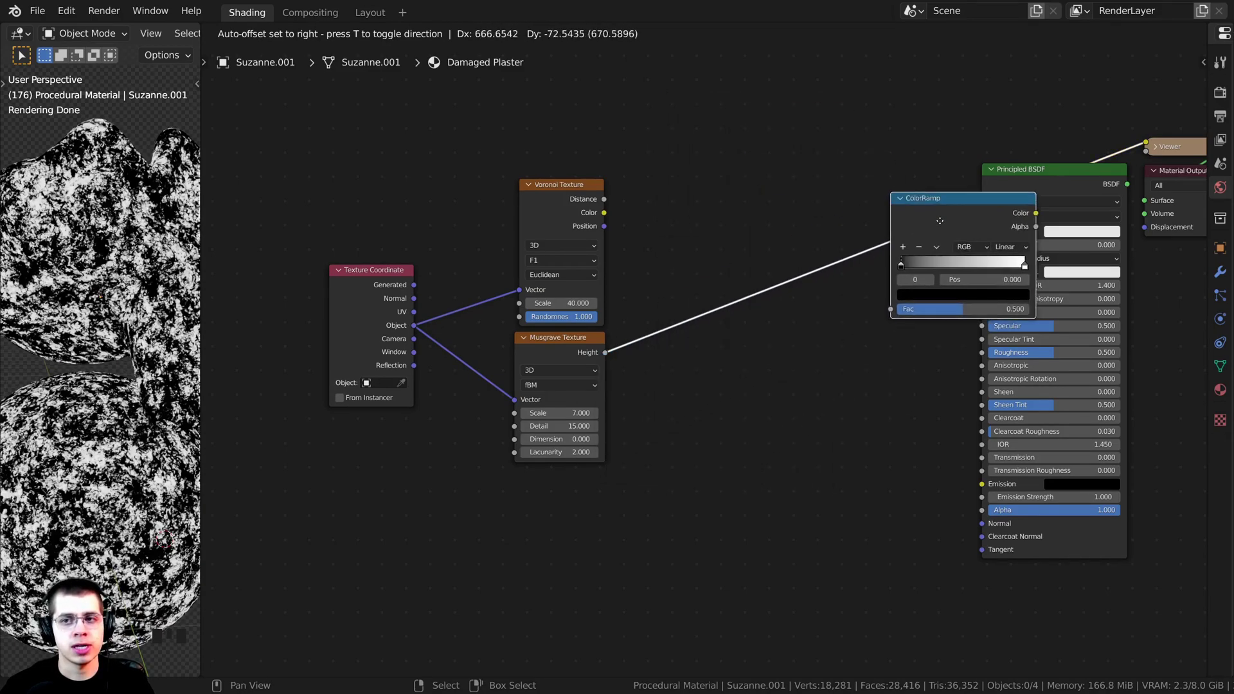
{"action": "left_click", "coordinate": [687, 304]}
{"action": "scroll", "coordinate": [475, 345], "scroll_direction": "up", "scroll_amount": 4}
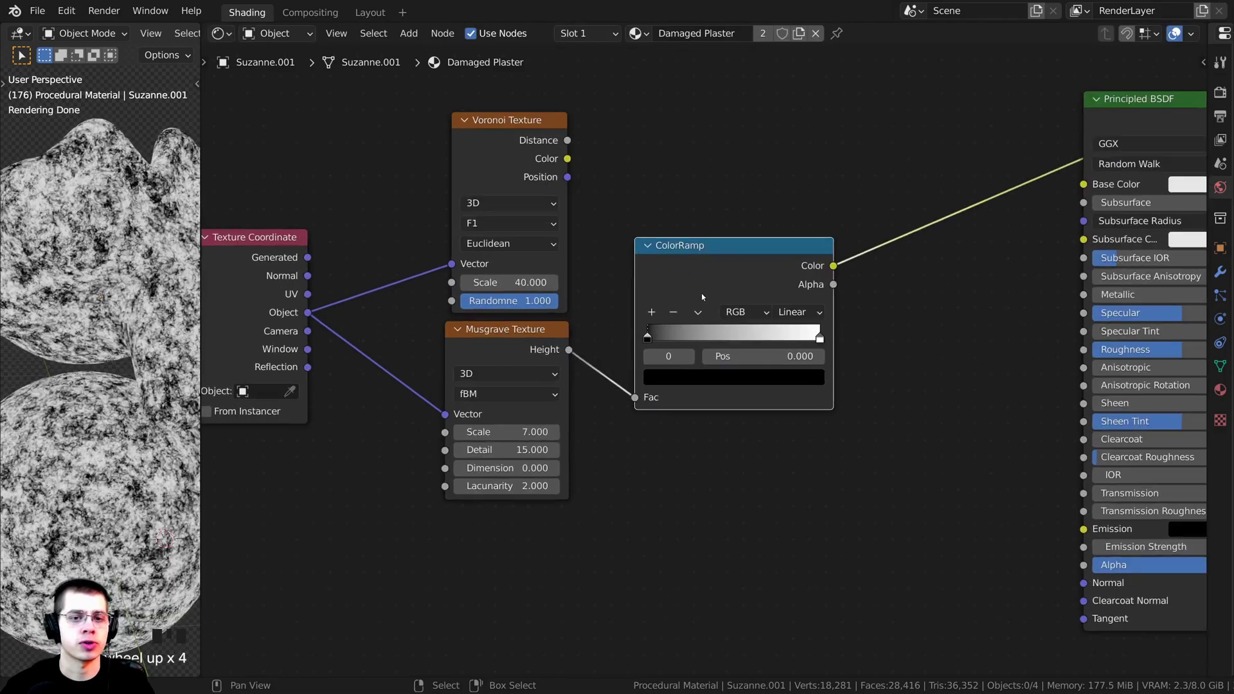
{"action": "left_click_drag", "start_coordinate": [669, 277], "coordinate": [653, 277]}
{"action": "middle_click_drag", "start_coordinate": [632, 331], "coordinate": [636, 349]}
{"action": "scroll", "coordinate": [636, 349], "scroll_direction": "up", "scroll_amount": 2}
{"action": "mouse_move", "coordinate": [576, 359]}
{"action": "left_mouse_down"}
{"action": "mouse_move", "coordinate": [657, 359]}
{"action": "mouse_move", "coordinate": [561, 364]}
{"action": "left_mouse_up"}
{"action": "middle_click_drag", "start_coordinate": [634, 327], "coordinate": [616, 327]}
{"action": "left_click", "coordinate": [599, 320]}
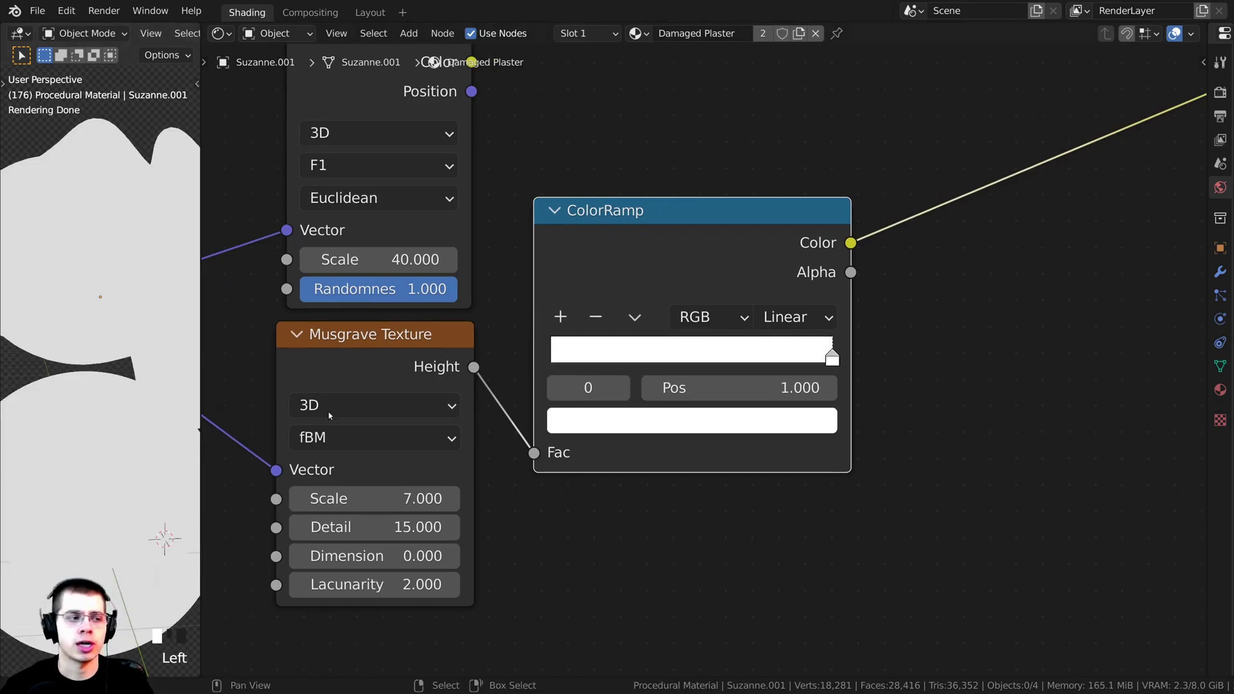
{"action": "key", "text": "ctrl+z"}
Step: Move the ColorRamp's black stop to position 0.114
{"action": "scroll", "coordinate": [683, 263], "scroll_direction": "down", "scroll_amount": 3}
{"action": "scroll", "coordinate": [582, 371], "scroll_direction": "up", "scroll_amount": 3}
{"action": "left_click_drag", "start_coordinate": [580, 370], "coordinate": [613, 370]}
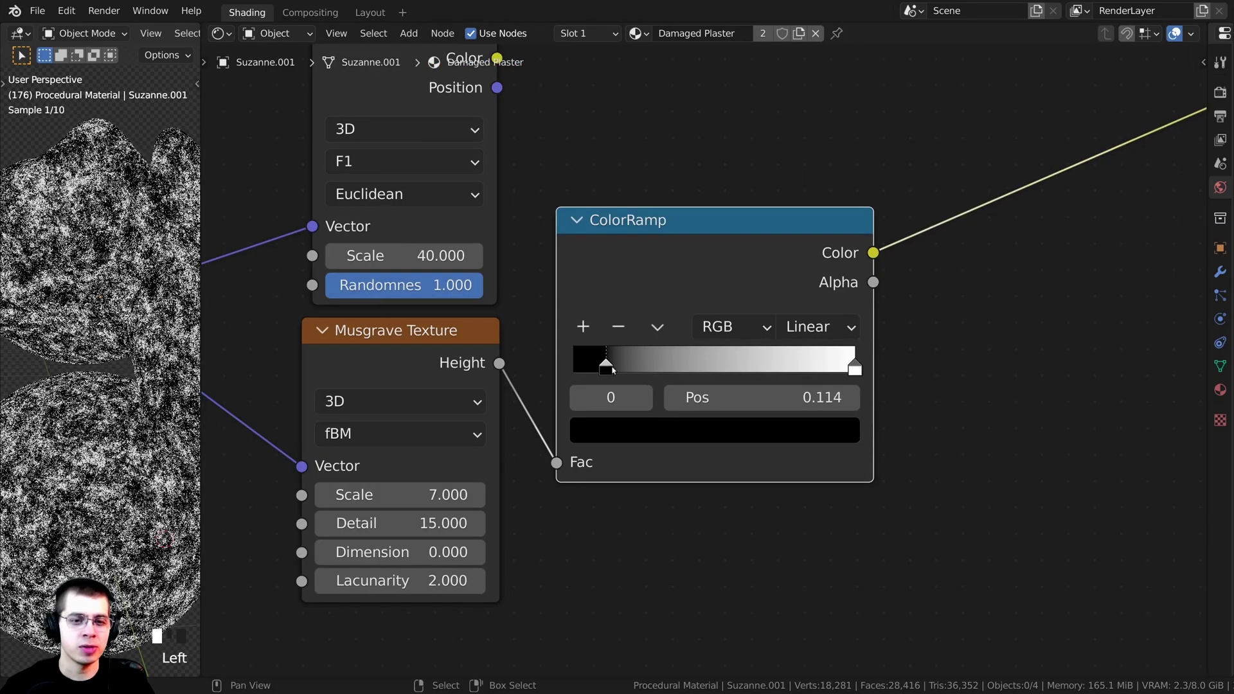
Step: Change the ColorRamp's black stop to an orange-brown colour with hex A76736
{"action": "scroll", "coordinate": [727, 468], "scroll_direction": "down", "scroll_amount": 4}
{"action": "middle_click_drag", "start_coordinate": [675, 450], "coordinate": [676, 500]}
{"action": "scroll", "coordinate": [680, 478], "scroll_direction": "up", "scroll_amount": 1}
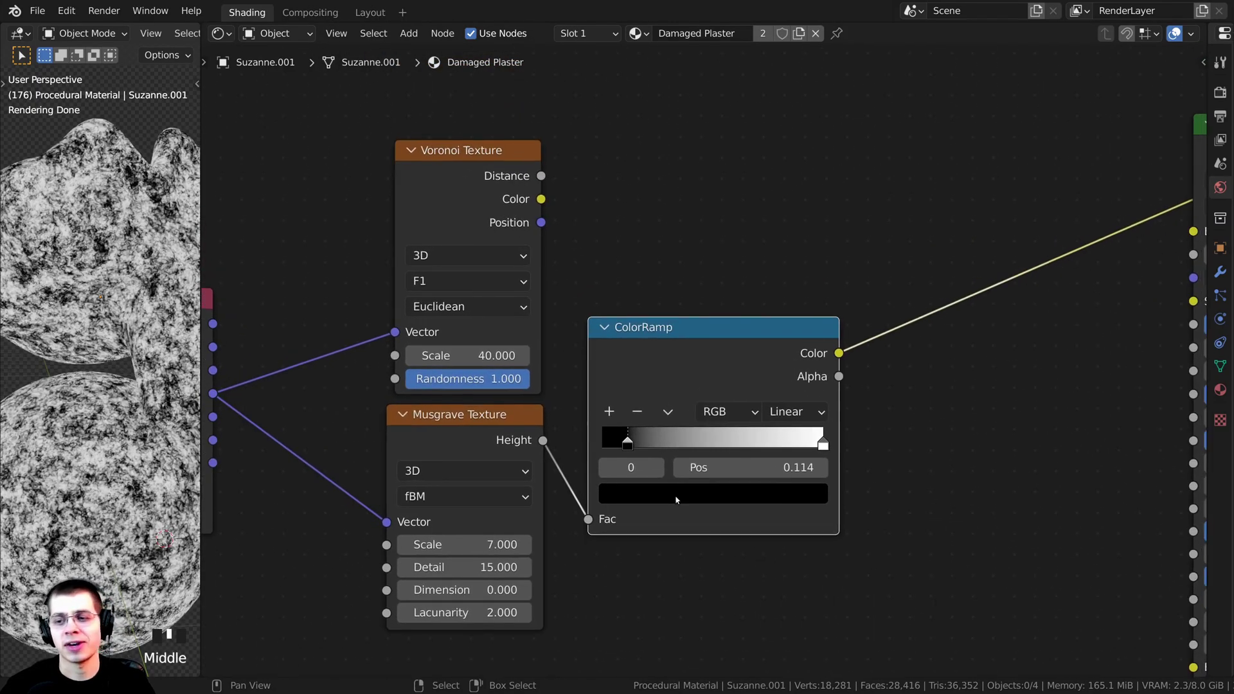
{"action": "left_click", "coordinate": [674, 495]}
{"action": "left_click_drag", "start_coordinate": [772, 303], "coordinate": [770, 264]}
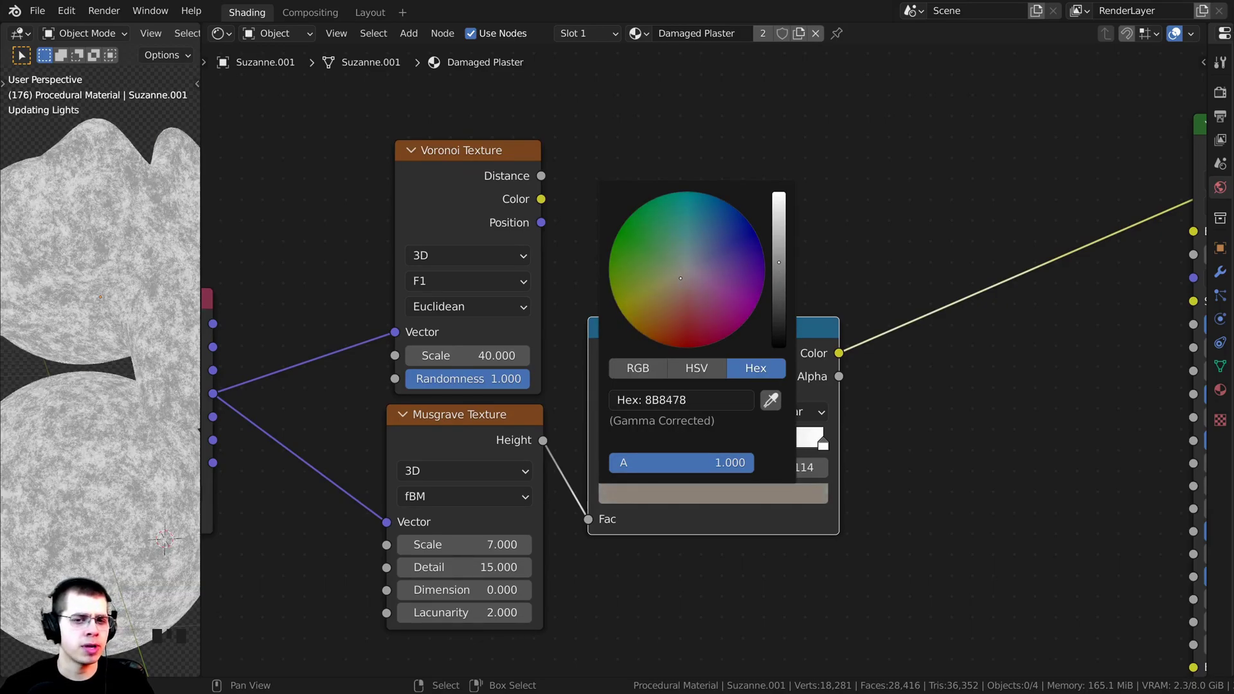
{"action": "left_click", "coordinate": [669, 300]}
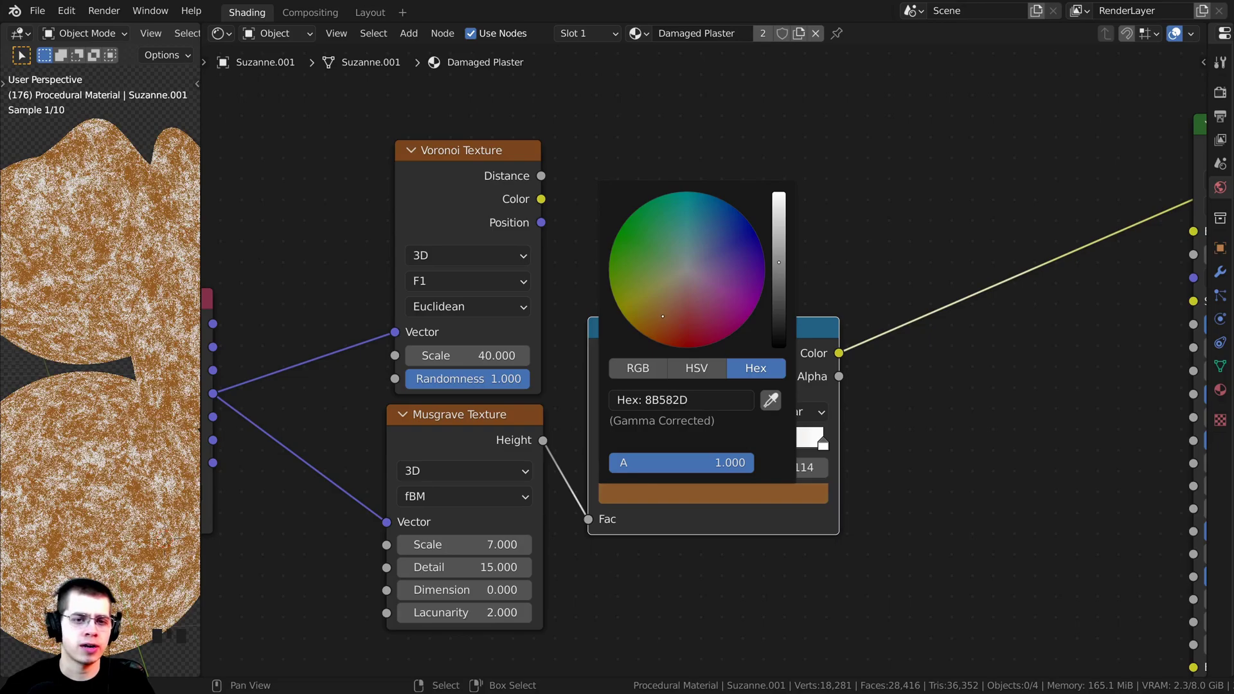
{"action": "left_click_drag", "start_coordinate": [663, 315], "coordinate": [664, 313]}
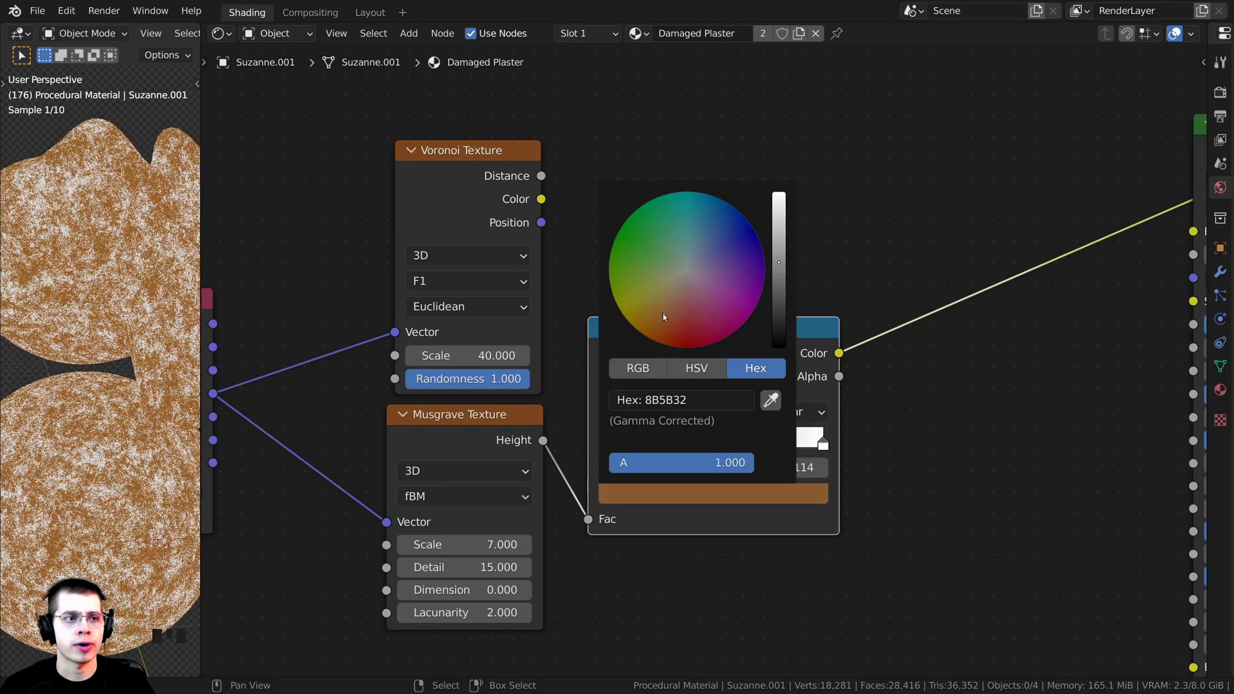
{"action": "scroll", "coordinate": [669, 415], "scroll_direction": "up", "scroll_amount": 3}
{"action": "middle_click_drag", "start_coordinate": [697, 440], "coordinate": [657, 467]}
{"action": "left_click", "coordinate": [758, 458]}
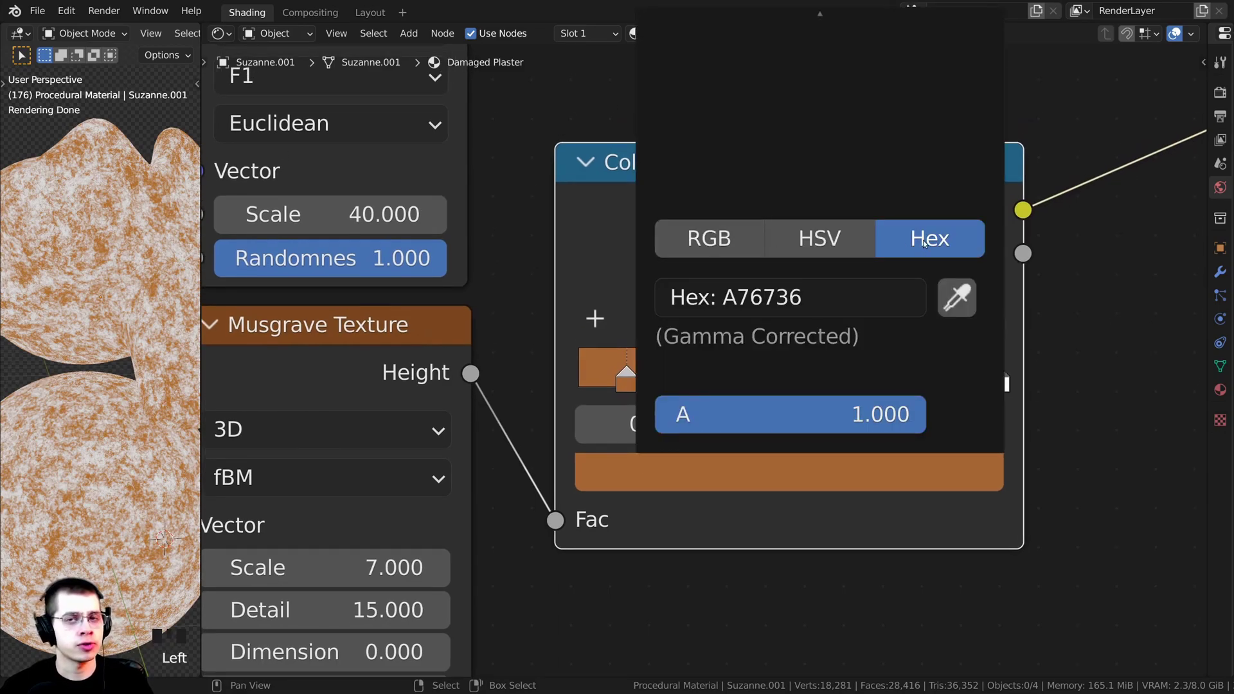
{"action": "scroll", "coordinate": [579, 463], "scroll_direction": "down", "scroll_amount": 1}
{"action": "middle_click_drag", "start_coordinate": [654, 483], "coordinate": [633, 576]}
{"action": "left_click", "coordinate": [713, 556]}
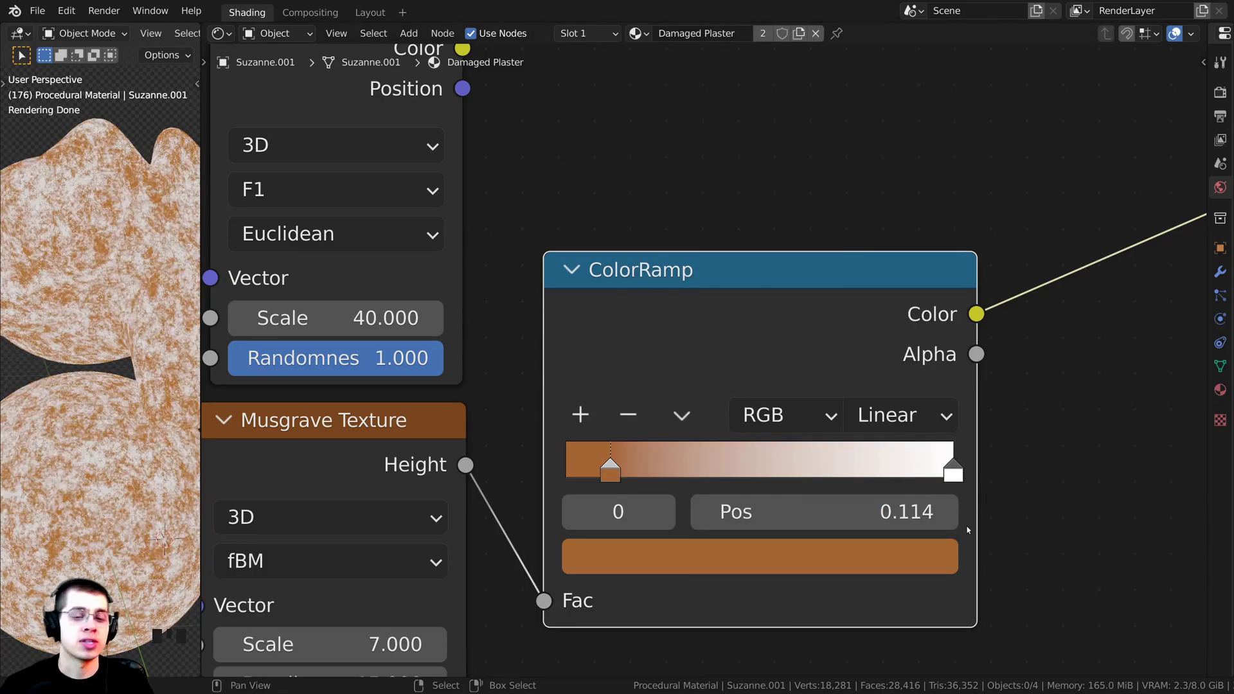
Step: Change the ColorRamp's white end stop to a light orange-tan colour with hex CC9453
{"action": "left_click", "coordinate": [951, 467]}
{"action": "scroll", "coordinate": [716, 465], "scroll_direction": "down", "scroll_amount": 2}
{"action": "middle_click_drag", "start_coordinate": [716, 466], "coordinate": [739, 454]}
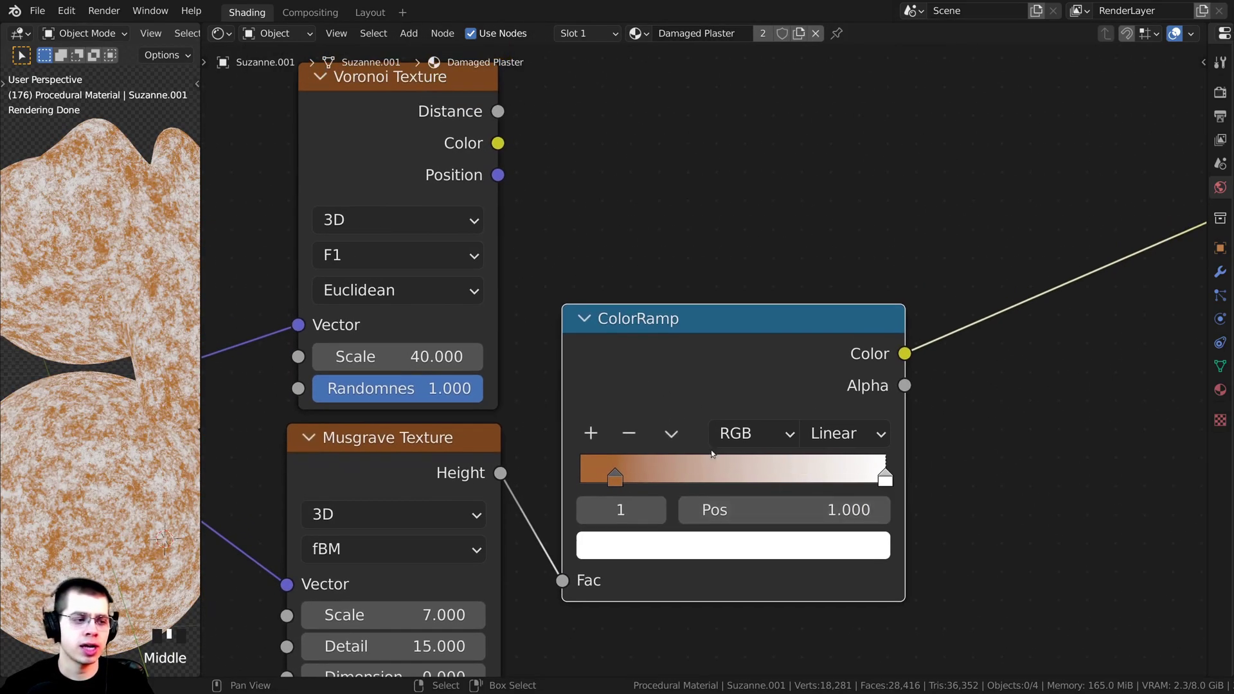
{"action": "left_click", "coordinate": [724, 548]}
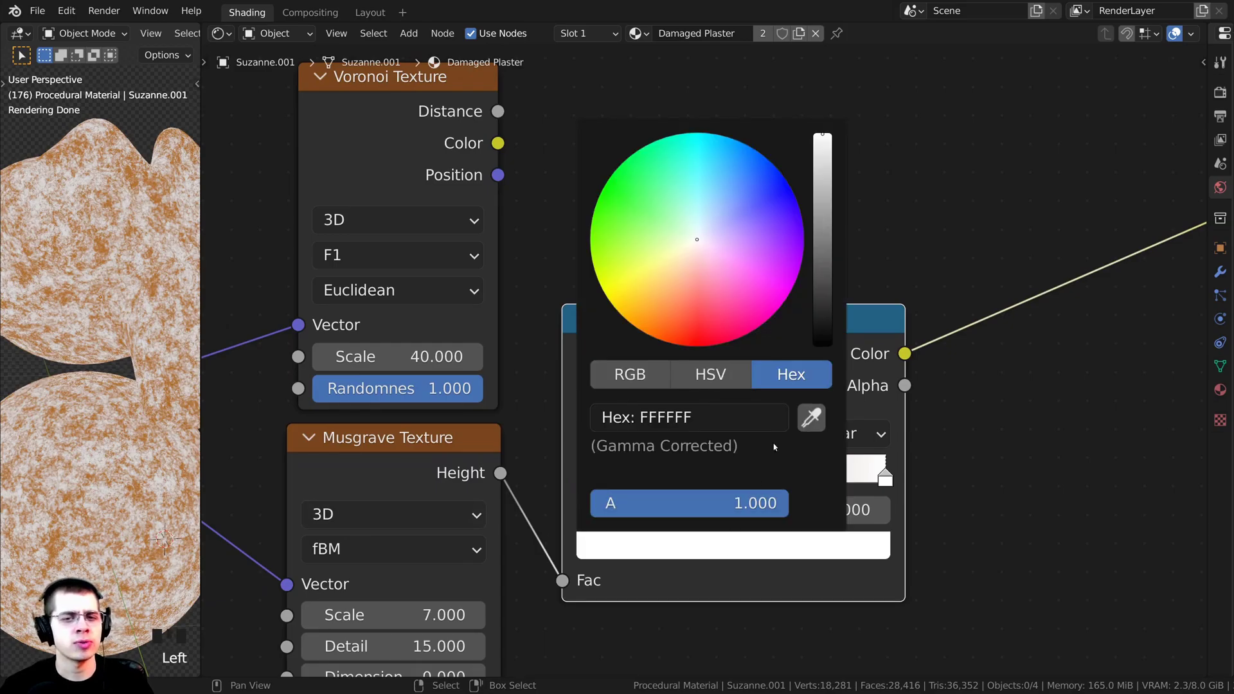
{"action": "left_click", "coordinate": [815, 163]}
{"action": "left_click_drag", "start_coordinate": [697, 241], "coordinate": [663, 275]}
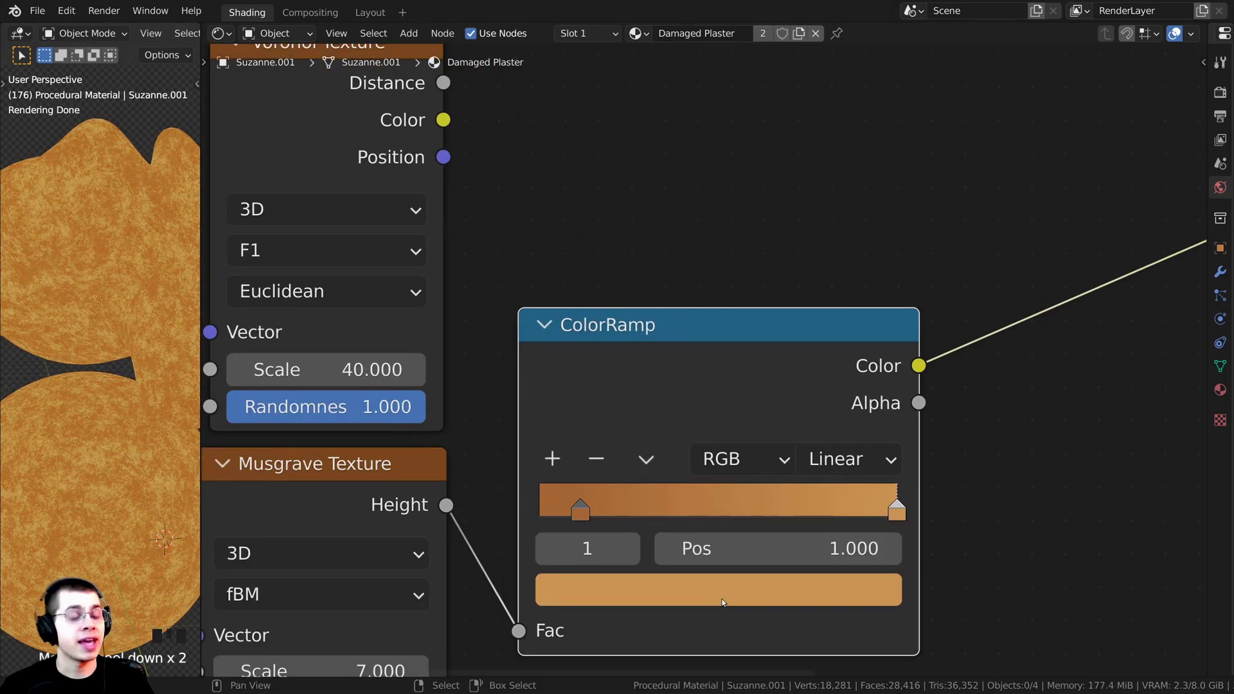
{"action": "left_click", "coordinate": [722, 599]}
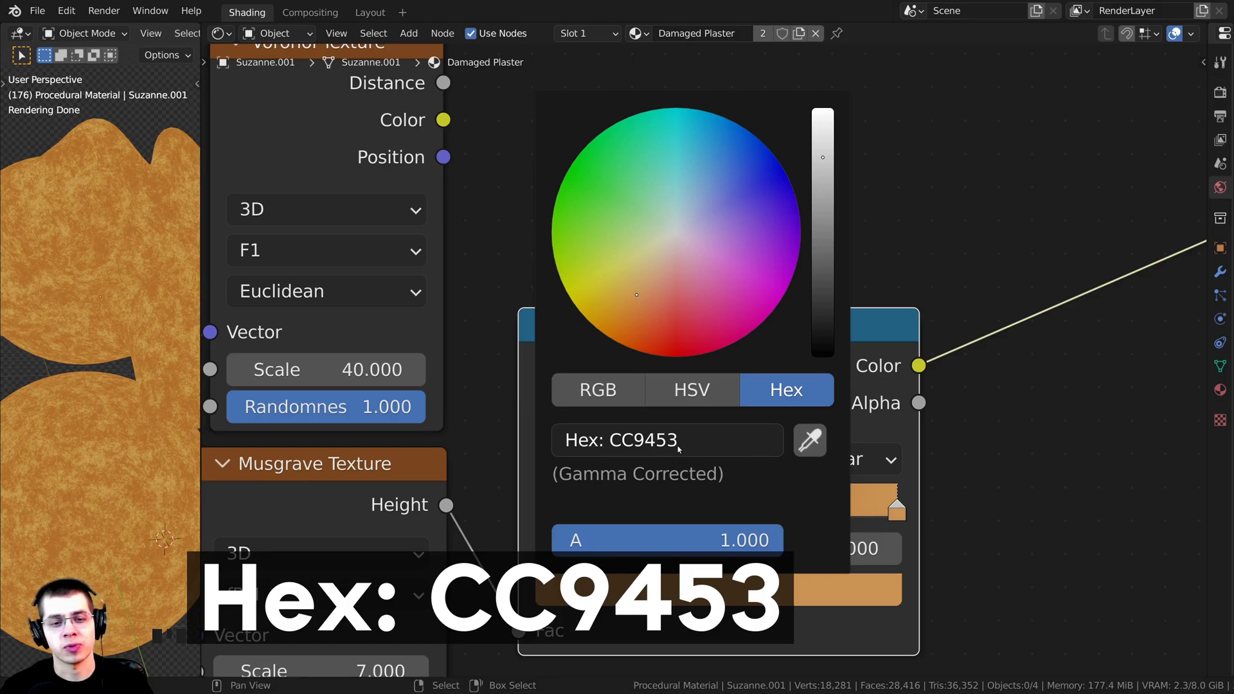
{"action": "middle_click_drag", "start_coordinate": [556, 500], "coordinate": [619, 423]}
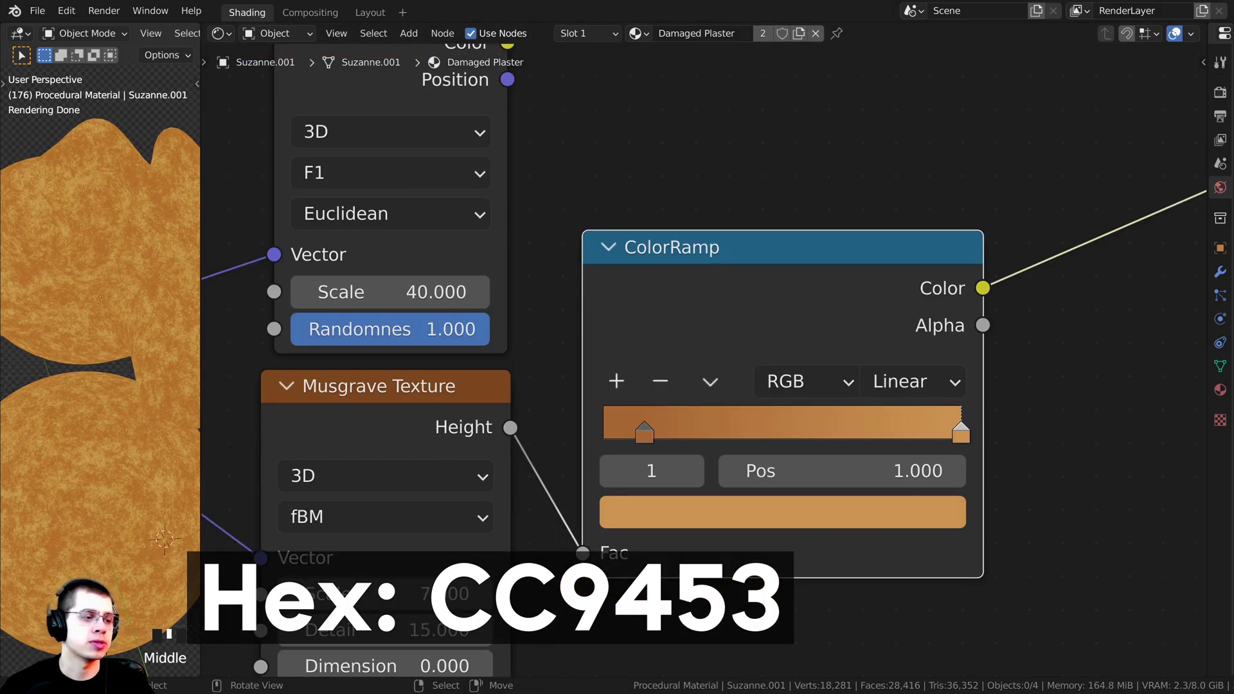
Step: Add a third colour stop between the two existing ColorRamp stops, at position 0.567
{"action": "middle_click_drag", "start_coordinate": [762, 443], "coordinate": [757, 441]}
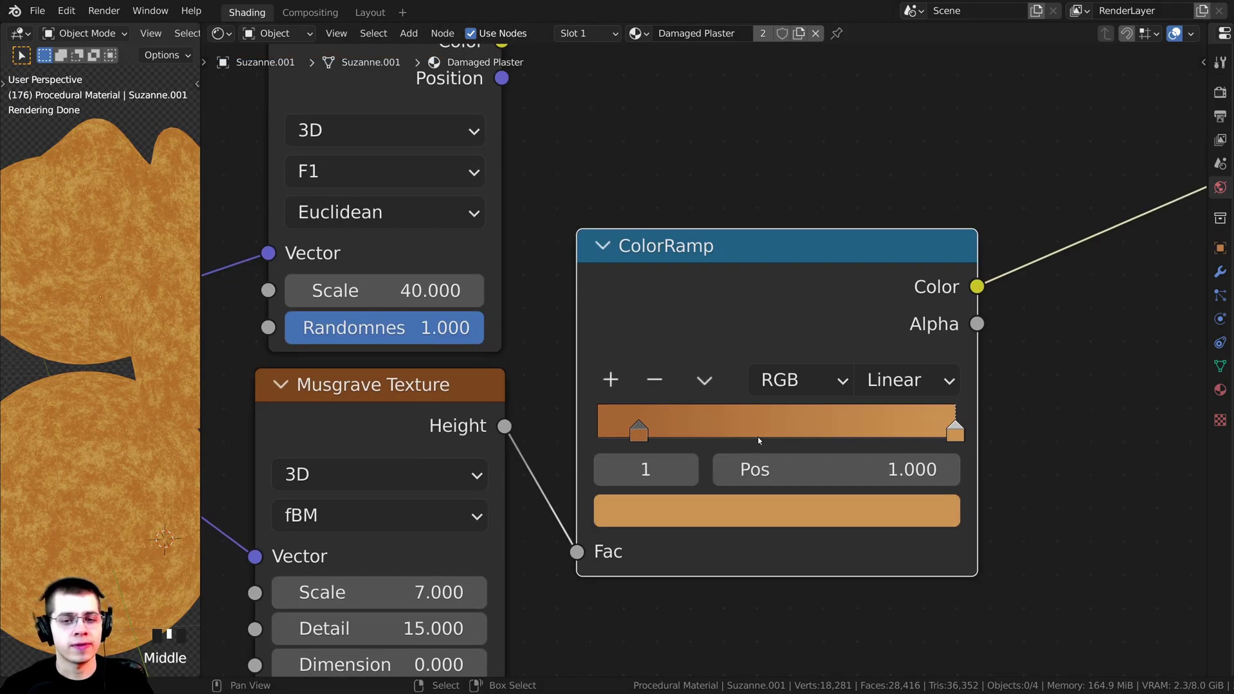
{"action": "left_click", "coordinate": [787, 428], "text": "ctrl"}
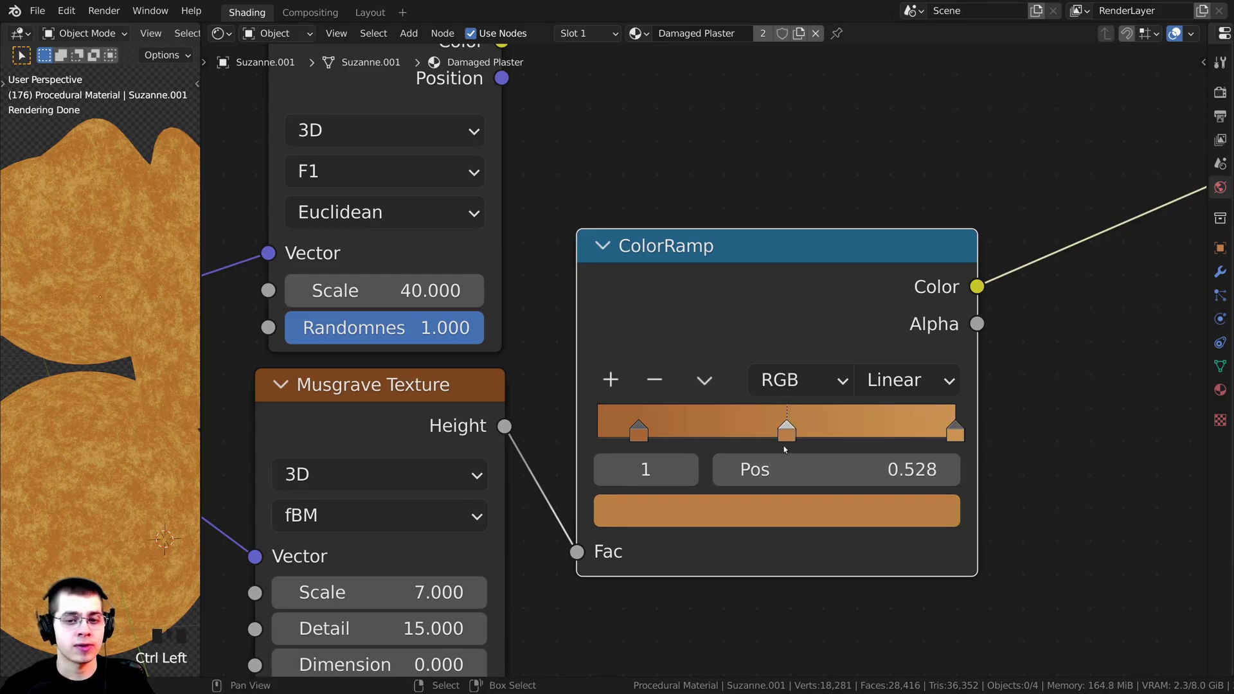
{"action": "left_click_drag", "start_coordinate": [787, 424], "coordinate": [800, 424]}
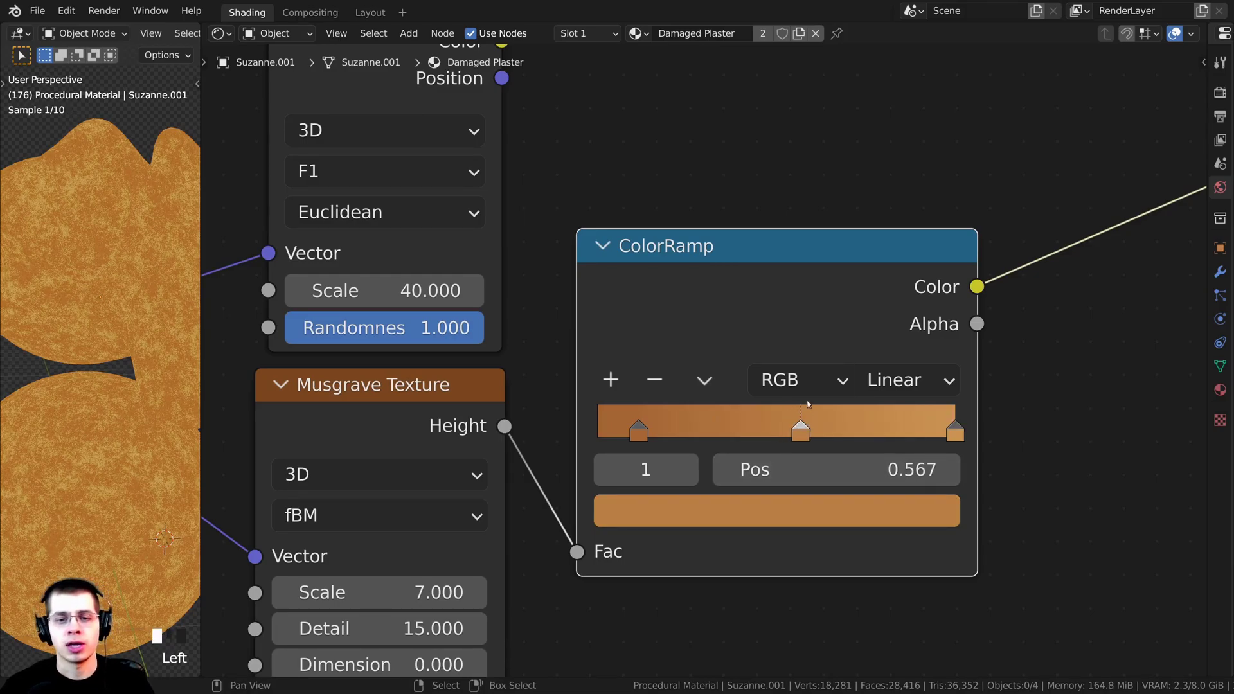
Step: Set the ColorRamp's middle stop to a pale greyish brown with hex 9C8981
{"action": "middle_click_drag", "start_coordinate": [814, 378], "coordinate": [807, 379]}
{"action": "middle_click_drag", "start_coordinate": [660, 537], "coordinate": [673, 552]}
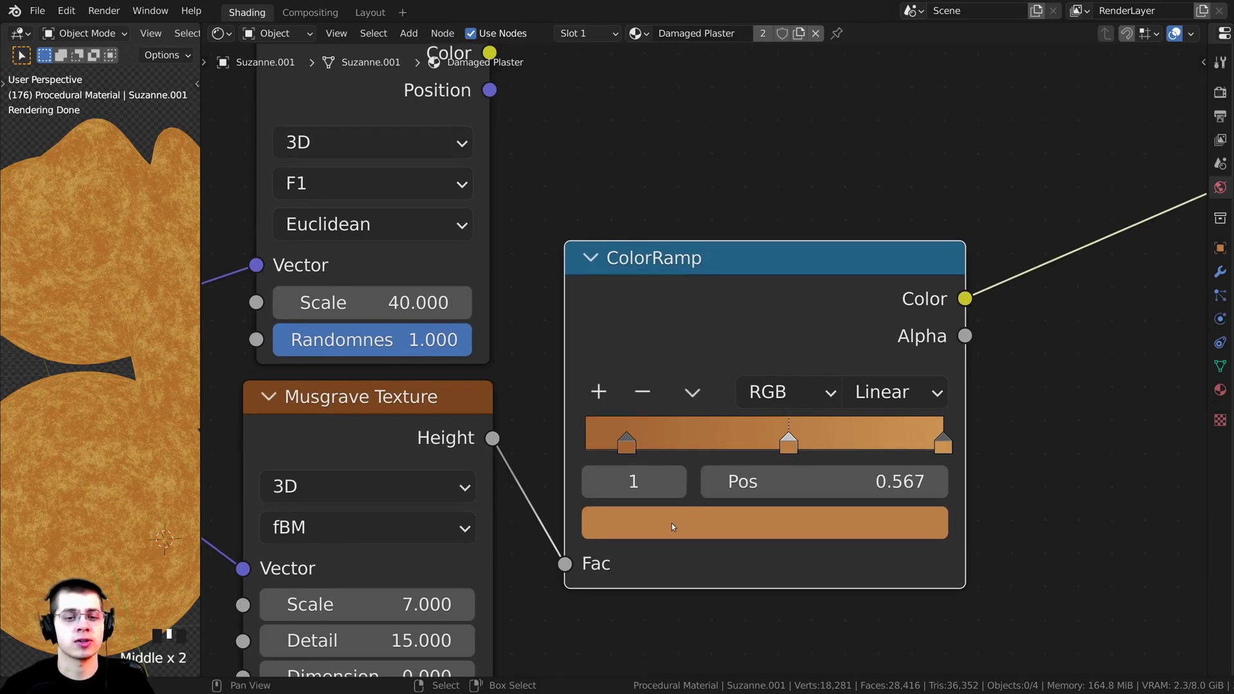
{"action": "left_click", "coordinate": [671, 523]}
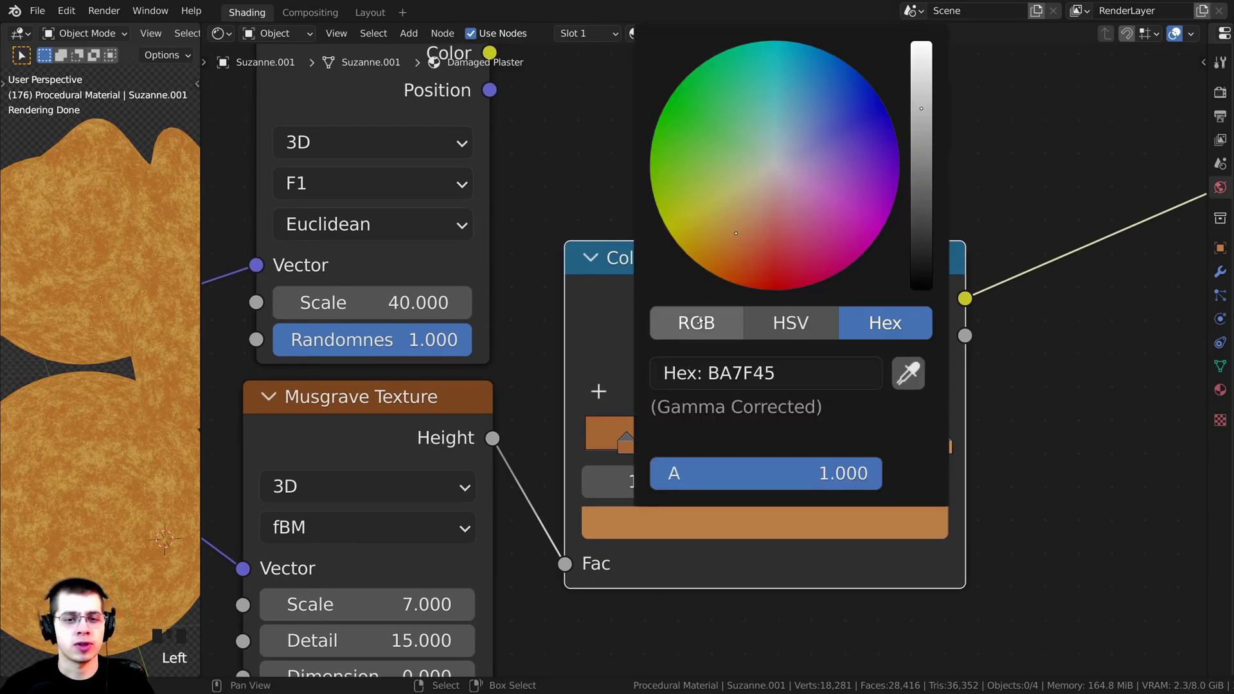
{"action": "left_click", "coordinate": [691, 322]}
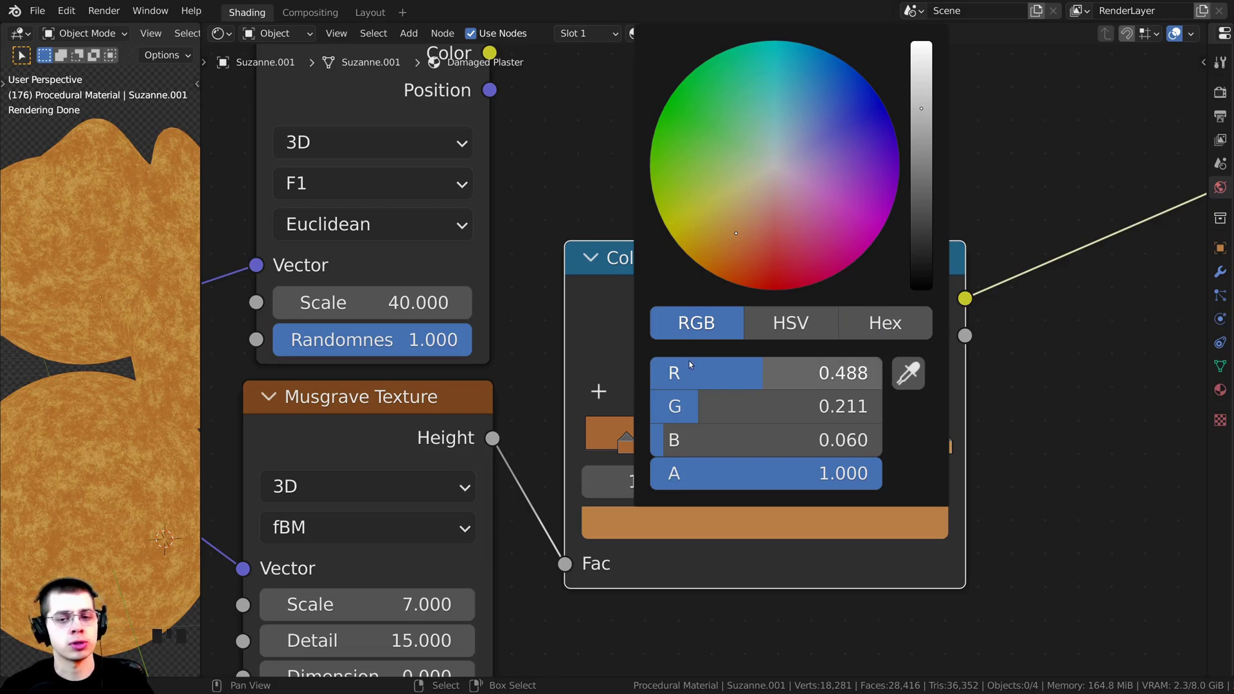
{"action": "mouse_move", "coordinate": [689, 363]}
{"action": "left_mouse_down"}
{"action": "mouse_move", "coordinate": [870, 380]}
{"action": "mouse_move", "coordinate": [836, 406]}
{"action": "mouse_move", "coordinate": [862, 406]}
{"action": "mouse_move", "coordinate": [882, 443]}
{"action": "left_mouse_up"}
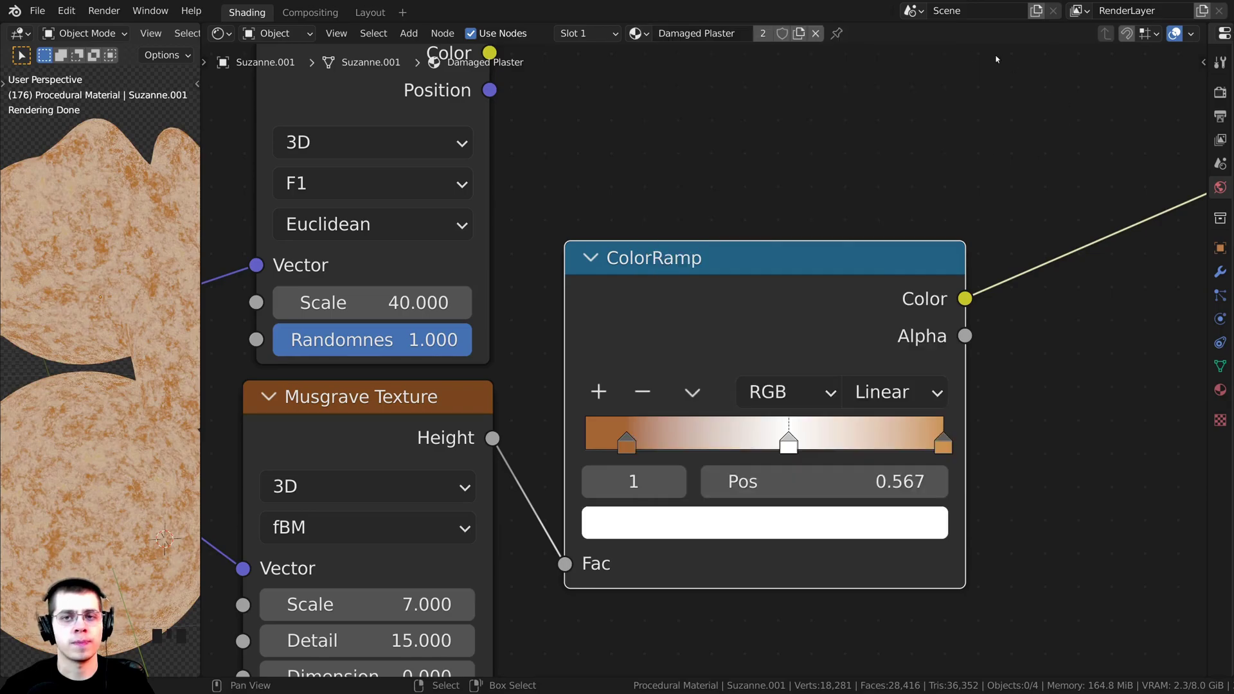
{"action": "middle_click_drag", "start_coordinate": [775, 533], "coordinate": [779, 591]}
{"action": "left_click", "coordinate": [795, 566]}
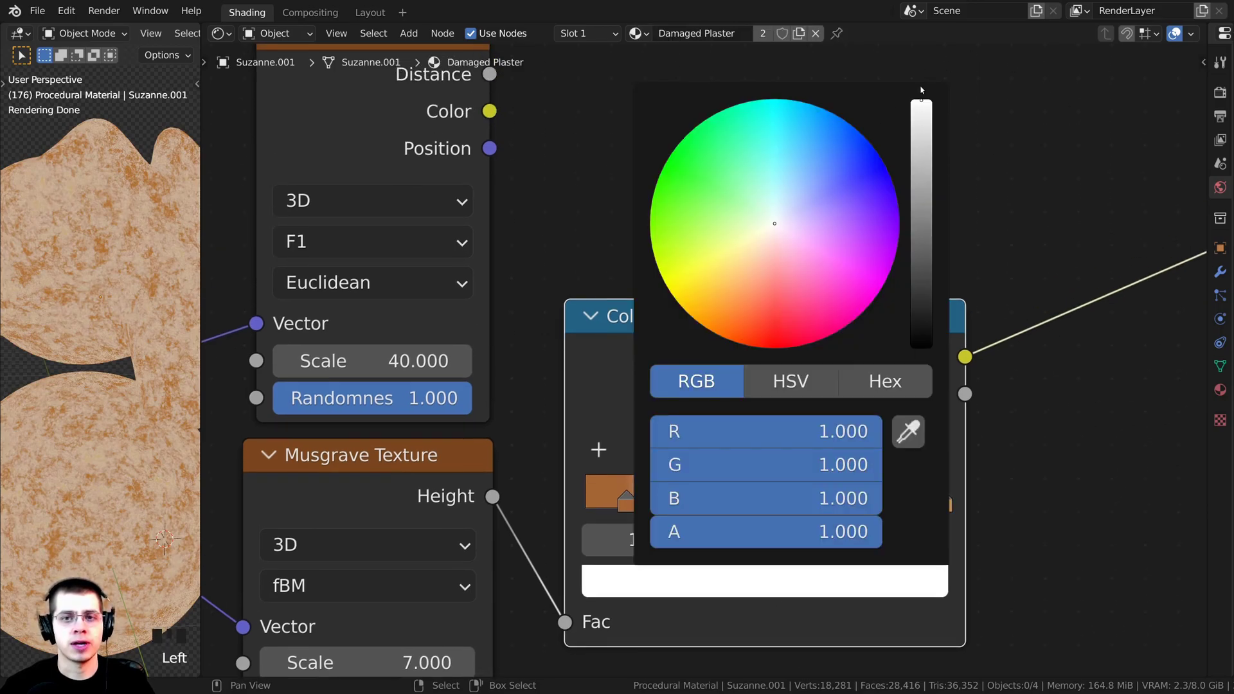
{"action": "left_click_drag", "start_coordinate": [922, 104], "coordinate": [922, 214]}
{"action": "left_click_drag", "start_coordinate": [713, 184], "coordinate": [706, 195]}
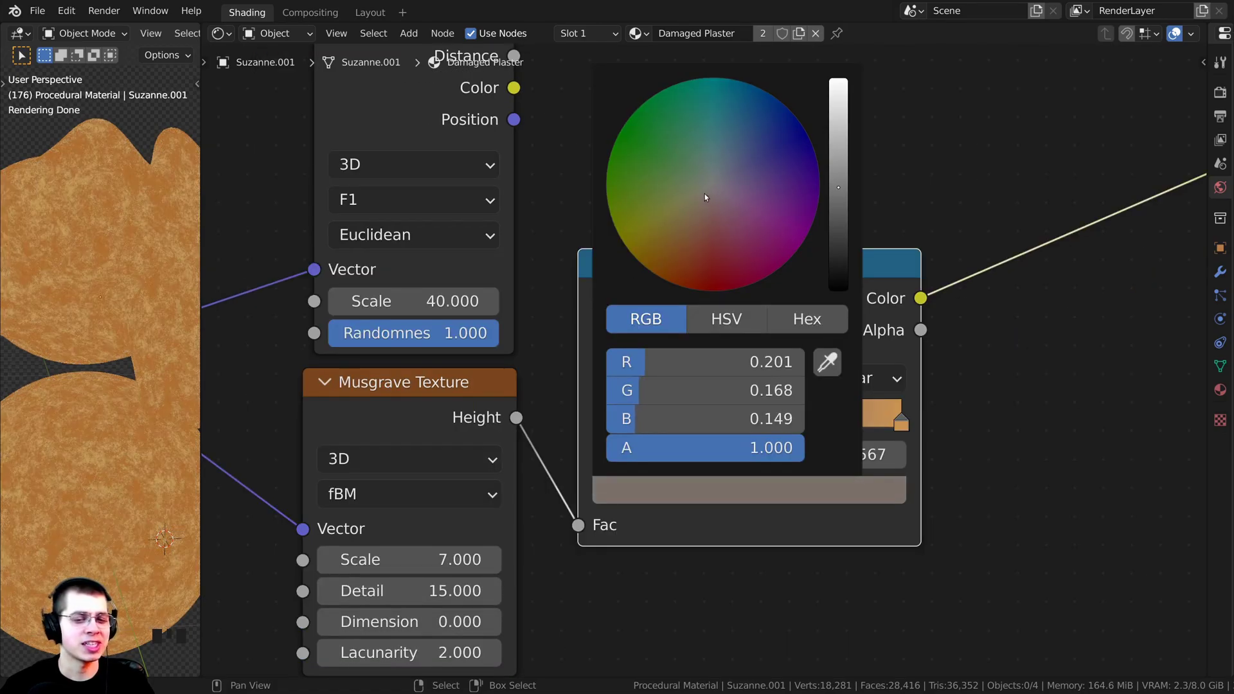
{"action": "middle_click_drag", "start_coordinate": [702, 488], "coordinate": [699, 517]}
{"action": "left_click", "coordinate": [698, 517]}
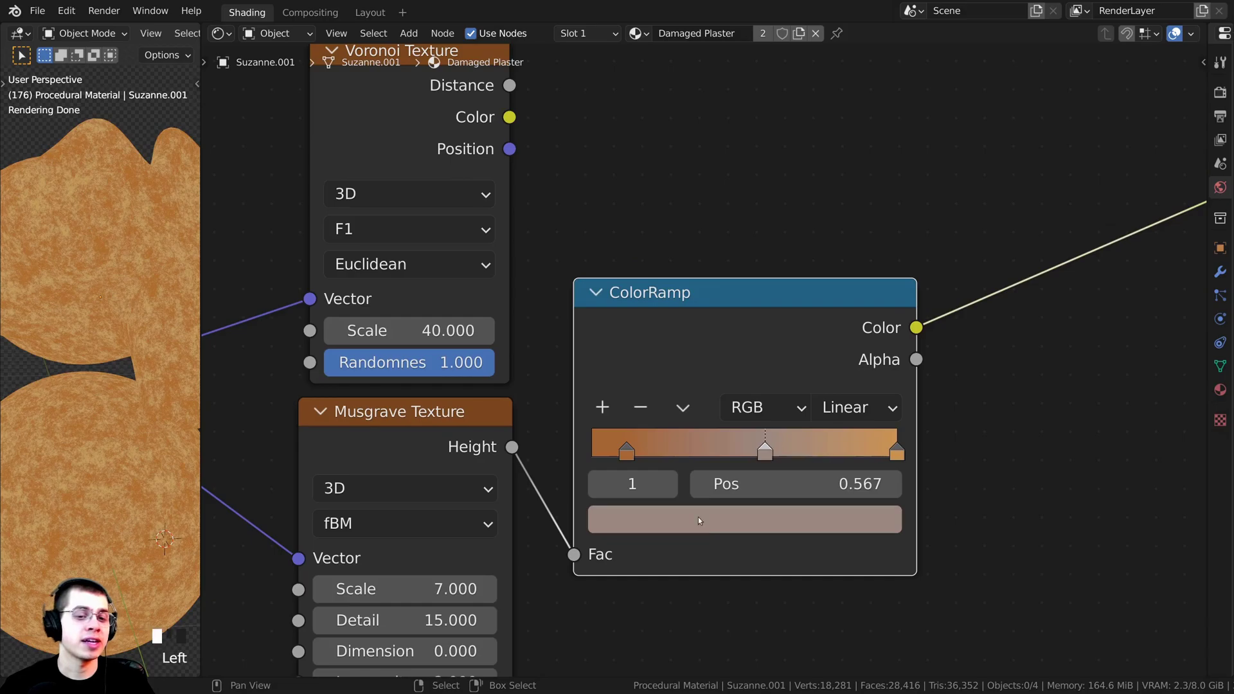
{"action": "left_click", "coordinate": [681, 510]}
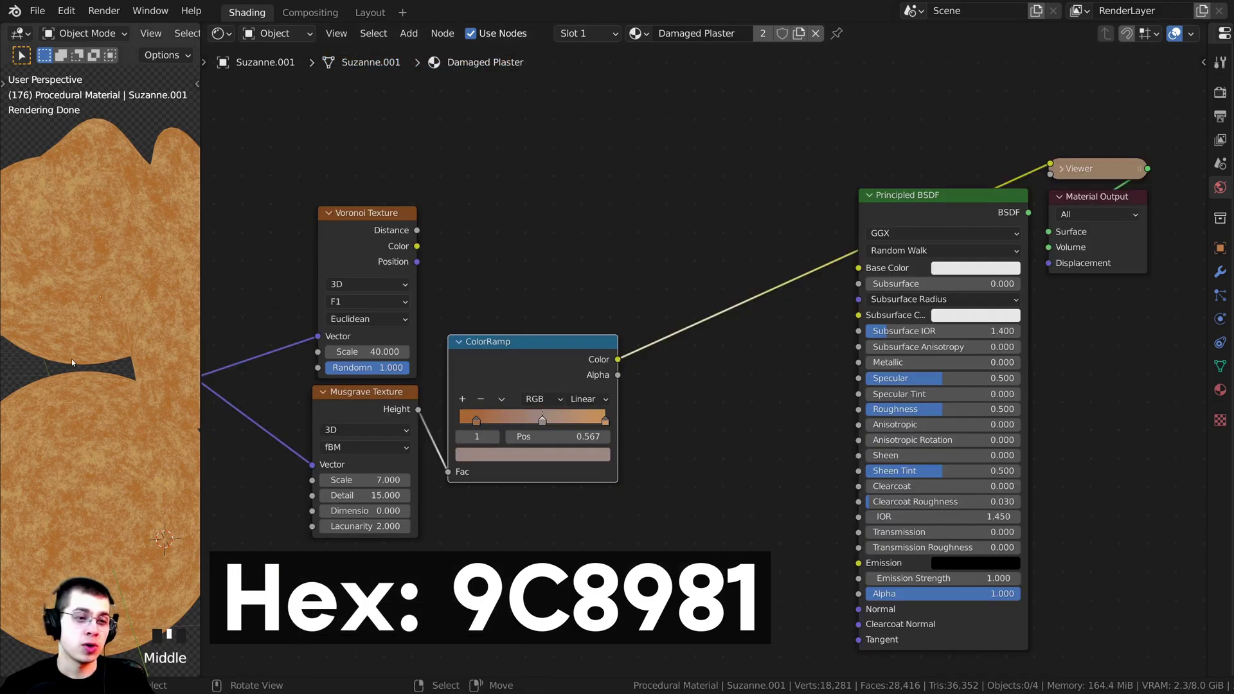
Step: Shift the Voronoi Texture node slightly up and the ColorRamp node down to make room between them
{"action": "middle_click_drag", "start_coordinate": [71, 359], "coordinate": [86, 340]}
{"action": "scroll", "coordinate": [90, 324], "scroll_direction": "down", "scroll_amount": 1}
{"action": "middle_click_drag", "start_coordinate": [94, 307], "coordinate": [124, 327], "text": "shift"}
{"action": "middle_click_drag", "start_coordinate": [482, 355], "coordinate": [537, 355]}
{"action": "left_click_drag", "start_coordinate": [403, 216], "coordinate": [400, 208]}
{"action": "left_click_drag", "start_coordinate": [571, 375], "coordinate": [577, 400]}
Step: Insert a MixRGB node on the link after the ColorRamp
{"action": "middle_click_drag", "start_coordinate": [720, 208], "coordinate": [673, 209]}
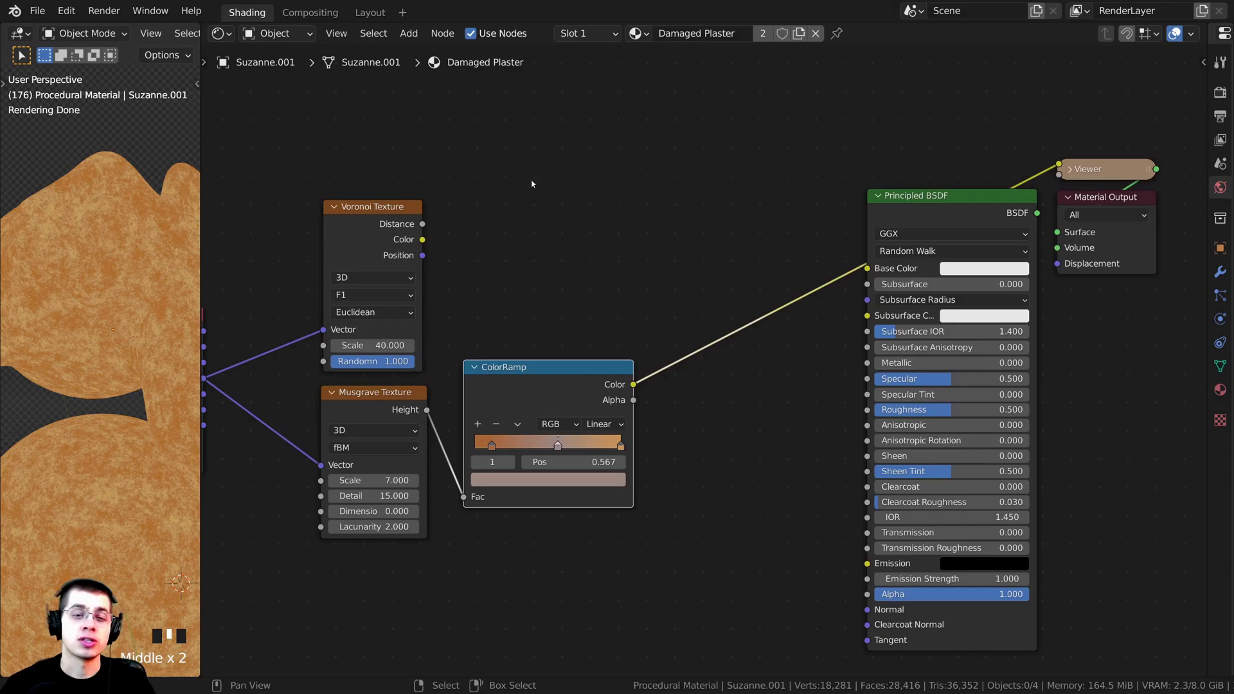
{"action": "key", "text": "shift+a"}
{"action": "left_click", "coordinate": [638, 197]}
{"action": "type", "text": "mix"}
{"action": "left_click", "coordinate": [680, 227]}
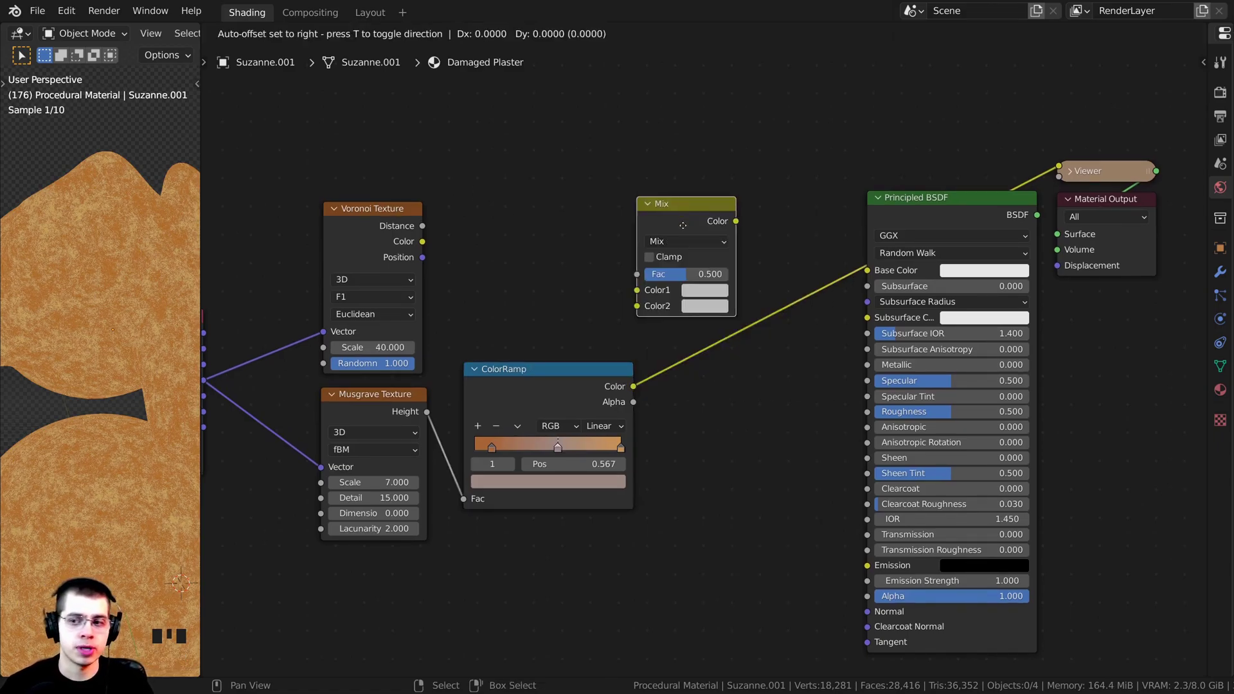
{"action": "left_click", "coordinate": [701, 306]}
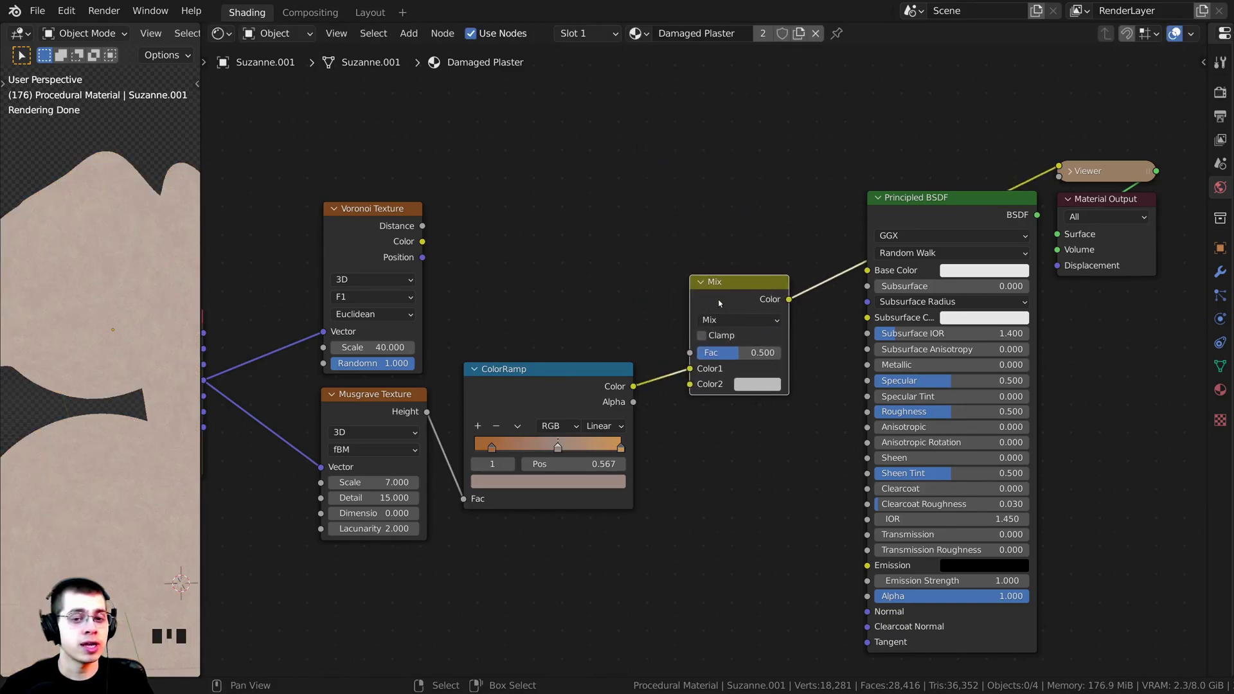
Step: Move the ColorRamp link to the Mix node's Color2 input and connect the Voronoi Texture's Distance output to Fac
{"action": "scroll", "coordinate": [699, 360], "scroll_direction": "up", "scroll_amount": 1}
{"action": "left_click_drag", "start_coordinate": [668, 366], "coordinate": [667, 384]}
{"action": "left_click", "coordinate": [271, 202]}
{"action": "left_click_drag", "start_coordinate": [375, 203], "coordinate": [678, 342]}
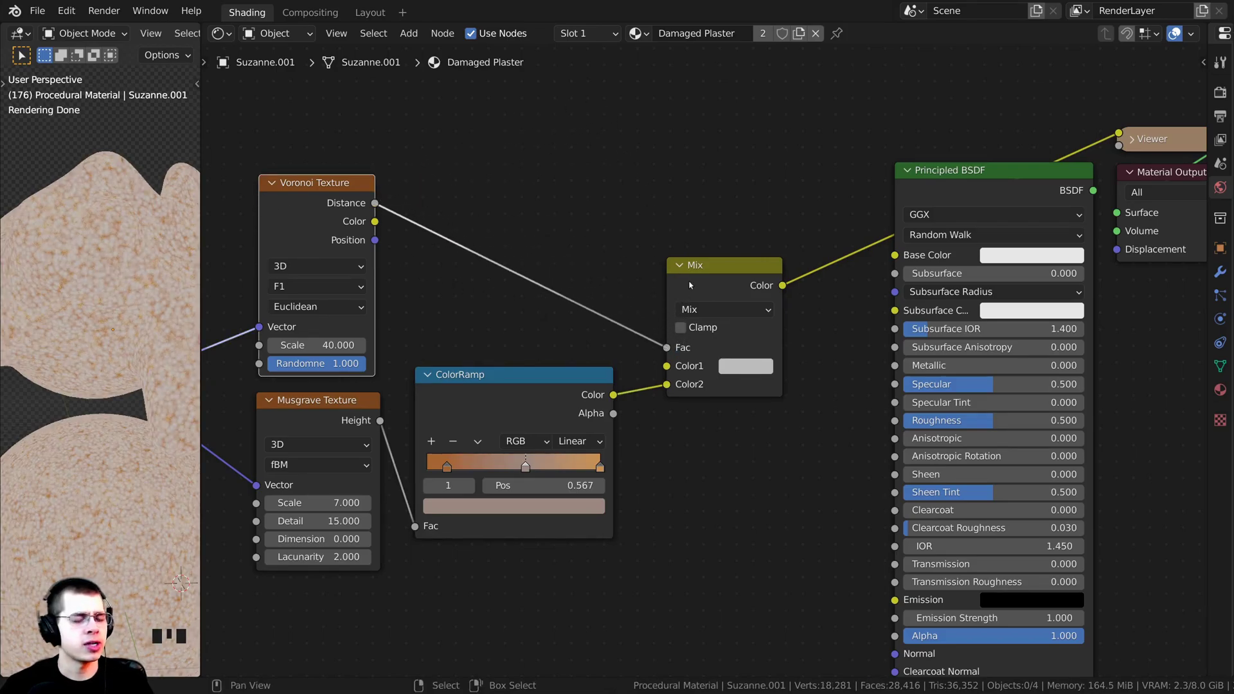
Step: Change the Mix node's blending mode to Add
{"action": "left_click", "coordinate": [700, 310]}
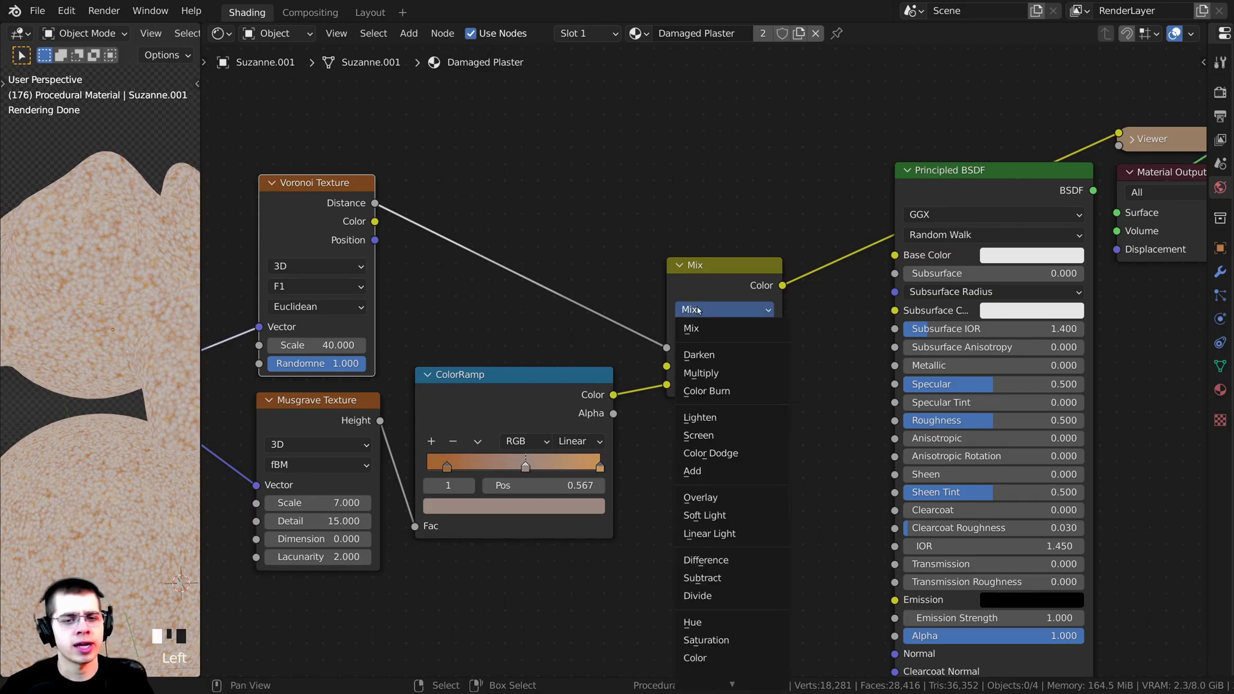
{"action": "left_click", "coordinate": [718, 471]}
Step: Preview the Voronoi Texture's Distance output and examine the pattern up close on the models
{"action": "scroll", "coordinate": [421, 234], "scroll_direction": "up", "scroll_amount": 2}
{"action": "left_click", "coordinate": [249, 192], "text": "ctrl+shift"}
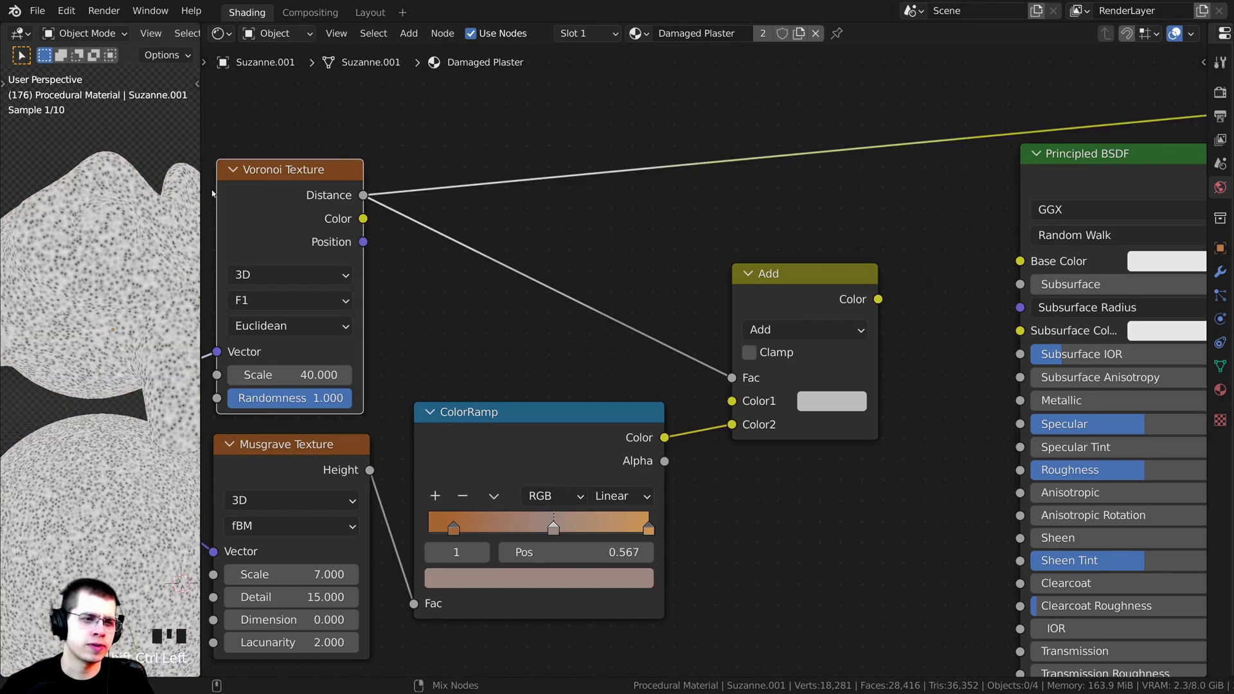
{"action": "scroll", "coordinate": [113, 315], "scroll_direction": "up", "scroll_amount": 4}
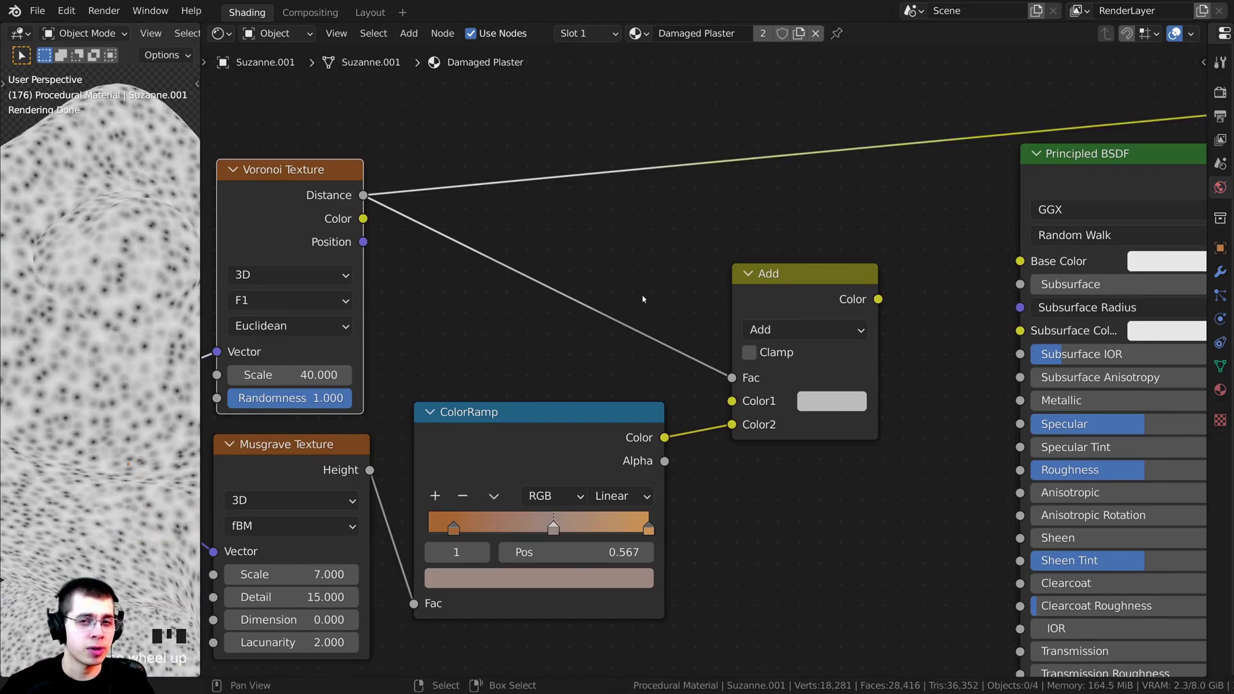
Step: Insert a ColorRamp between the Voronoi Texture's Distance output and the Add node's Fac, and place it above the orange ColorRamp
{"action": "scroll", "coordinate": [642, 299], "scroll_direction": "down", "scroll_amount": 1}
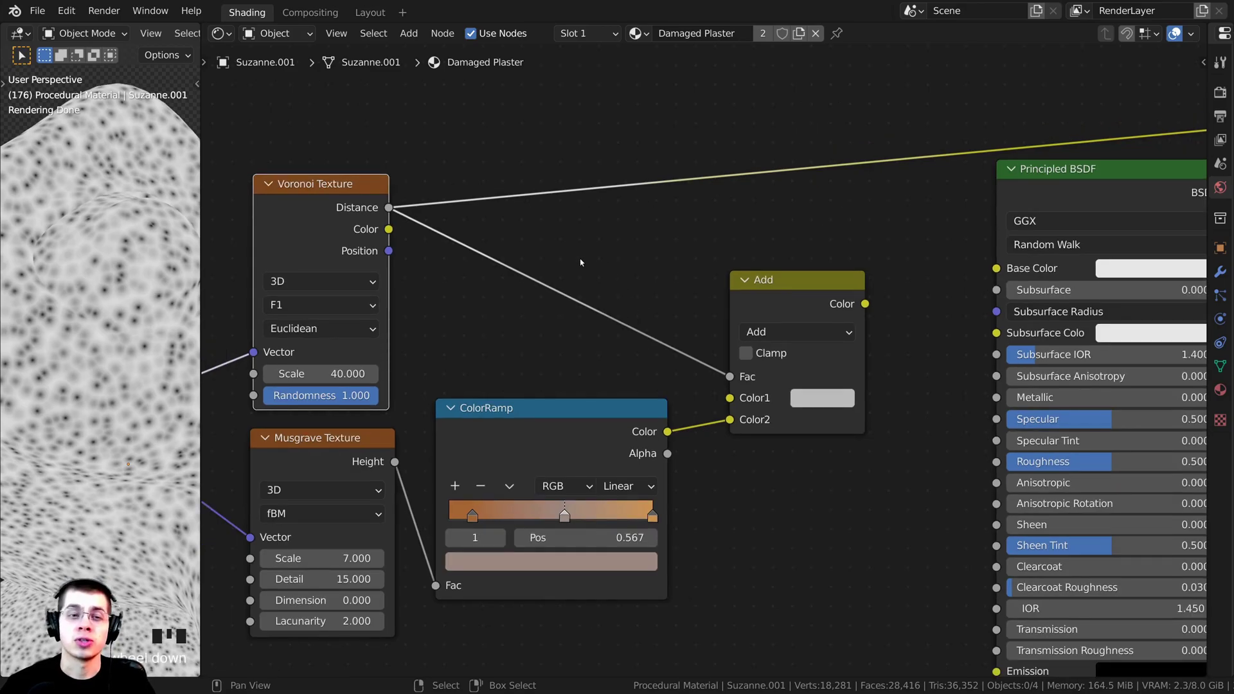
{"action": "key", "text": "shift+a"}
{"action": "type", "text": "col"}
{"action": "left_click", "coordinate": [604, 291]}
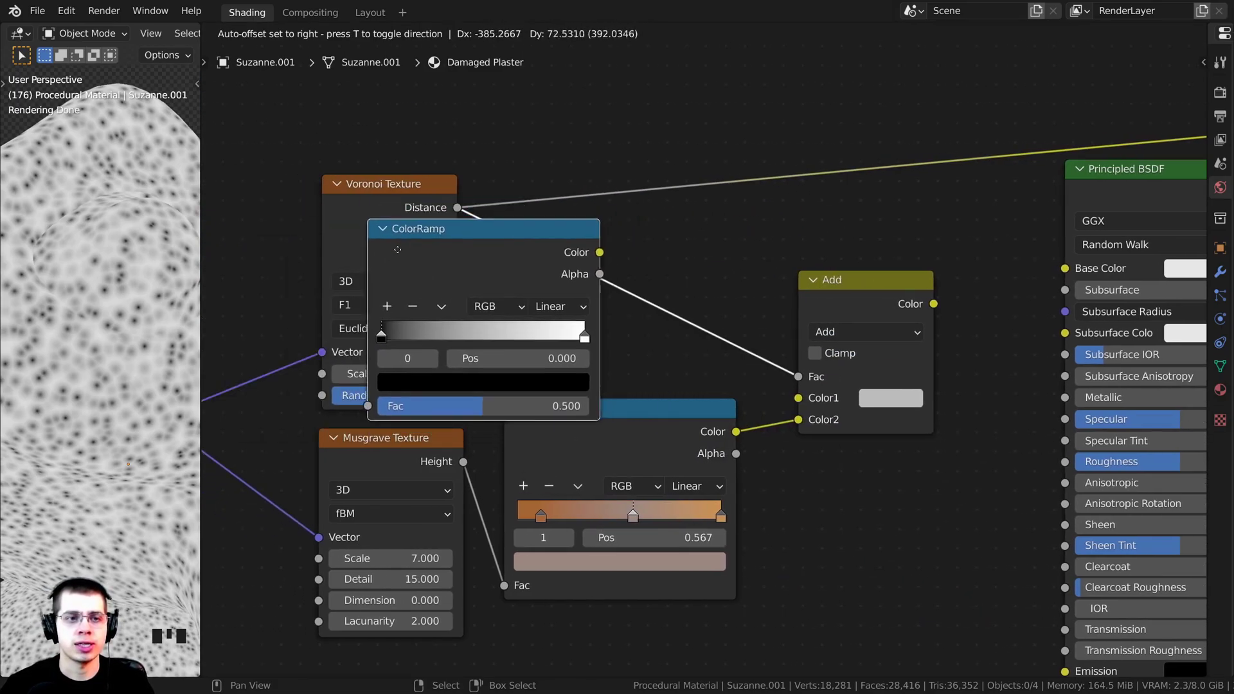
{"action": "left_click", "coordinate": [584, 285]}
{"action": "left_click_drag", "start_coordinate": [644, 284], "coordinate": [621, 215]}
{"action": "middle_click_drag", "start_coordinate": [644, 216], "coordinate": [609, 219]}
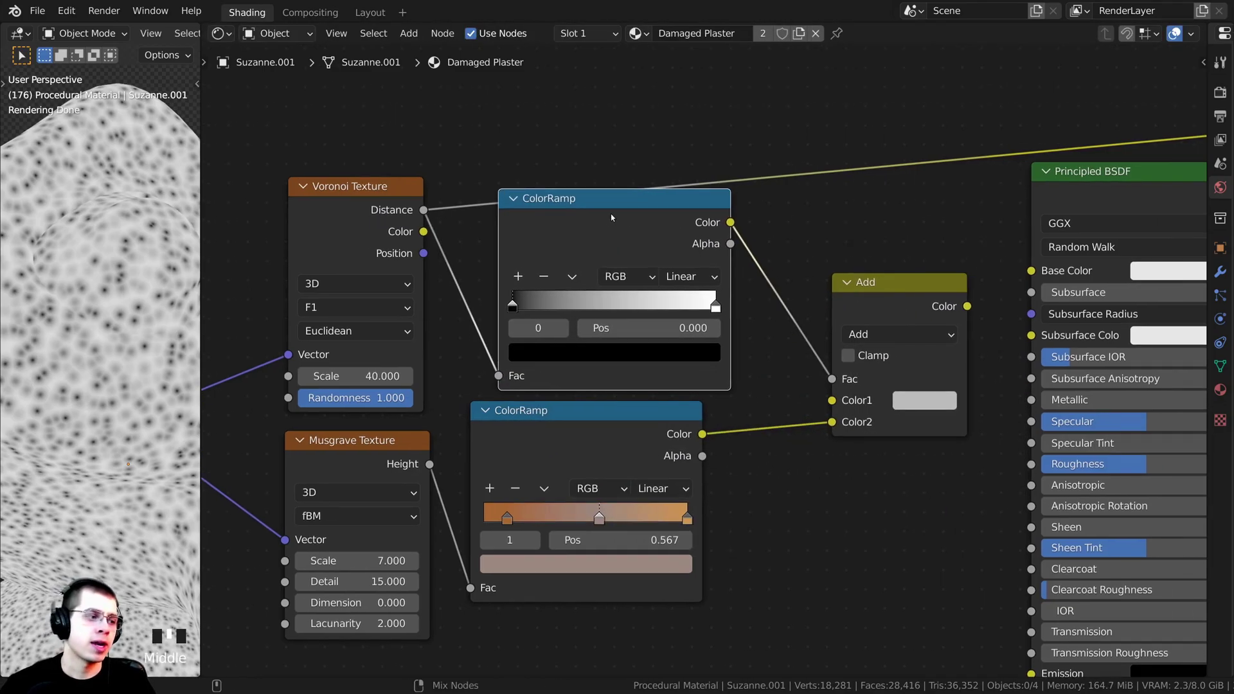
Step: Preview the new Voronoi ColorRamp and move its white stop to about 0.2 and its black stop to 0.085
{"action": "left_click", "coordinate": [611, 217], "text": "ctrl+shift"}
{"action": "scroll", "coordinate": [504, 257], "scroll_direction": "up", "scroll_amount": 3}
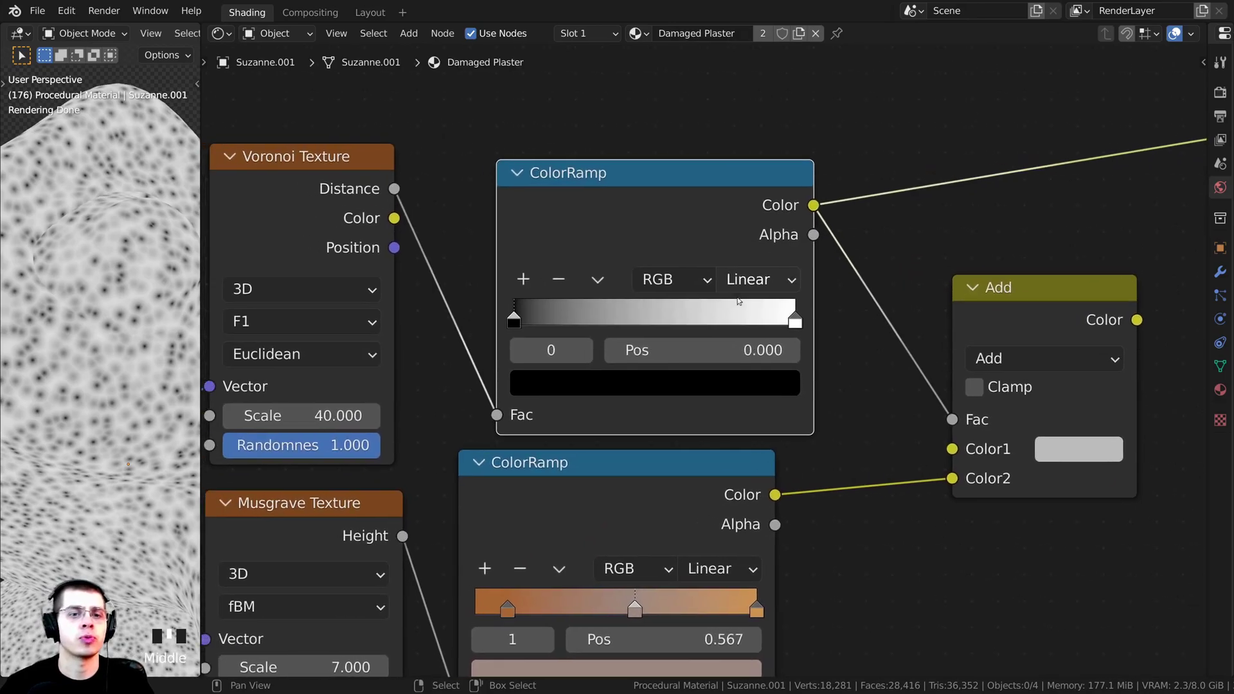
{"action": "left_click_drag", "start_coordinate": [795, 320], "coordinate": [579, 320]}
{"action": "scroll", "coordinate": [122, 264], "scroll_direction": "up", "scroll_amount": 2}
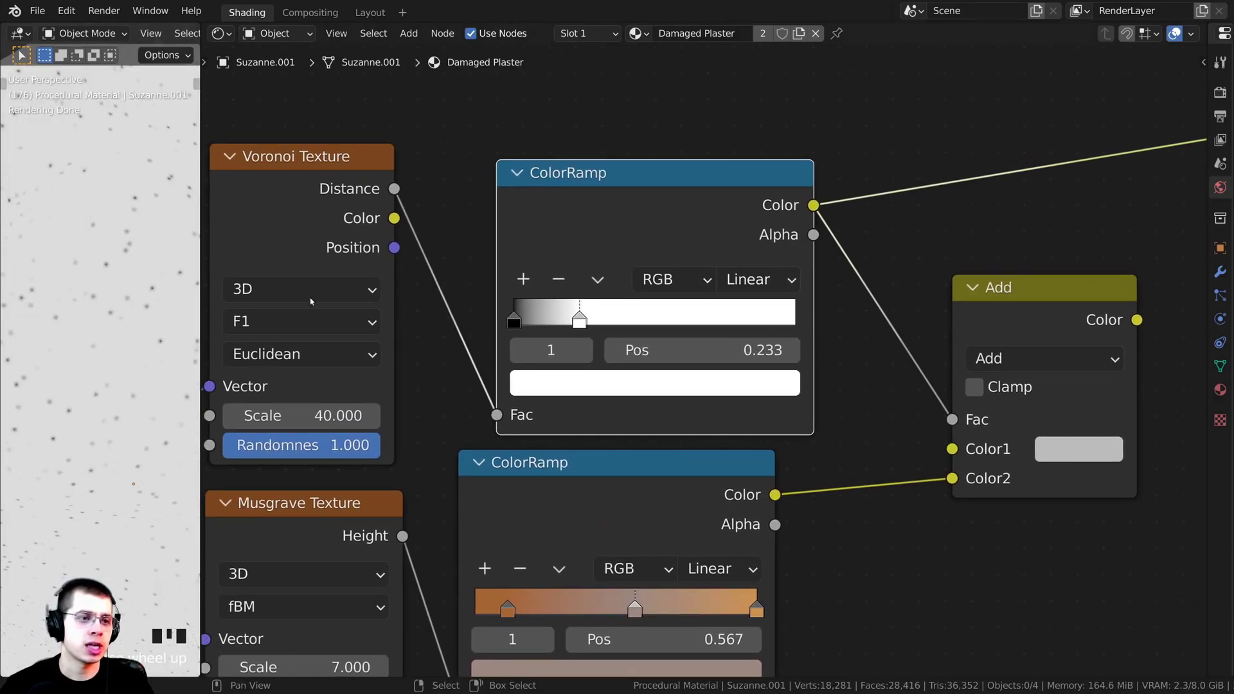
{"action": "middle_click_drag", "start_coordinate": [664, 318], "coordinate": [785, 350]}
{"action": "scroll", "coordinate": [758, 350], "scroll_direction": "up", "scroll_amount": 1}
{"action": "left_click_drag", "start_coordinate": [708, 352], "coordinate": [661, 354]}
{"action": "left_click", "coordinate": [657, 350]}
{"action": "scroll", "coordinate": [192, 355], "scroll_direction": "up", "scroll_amount": 3}
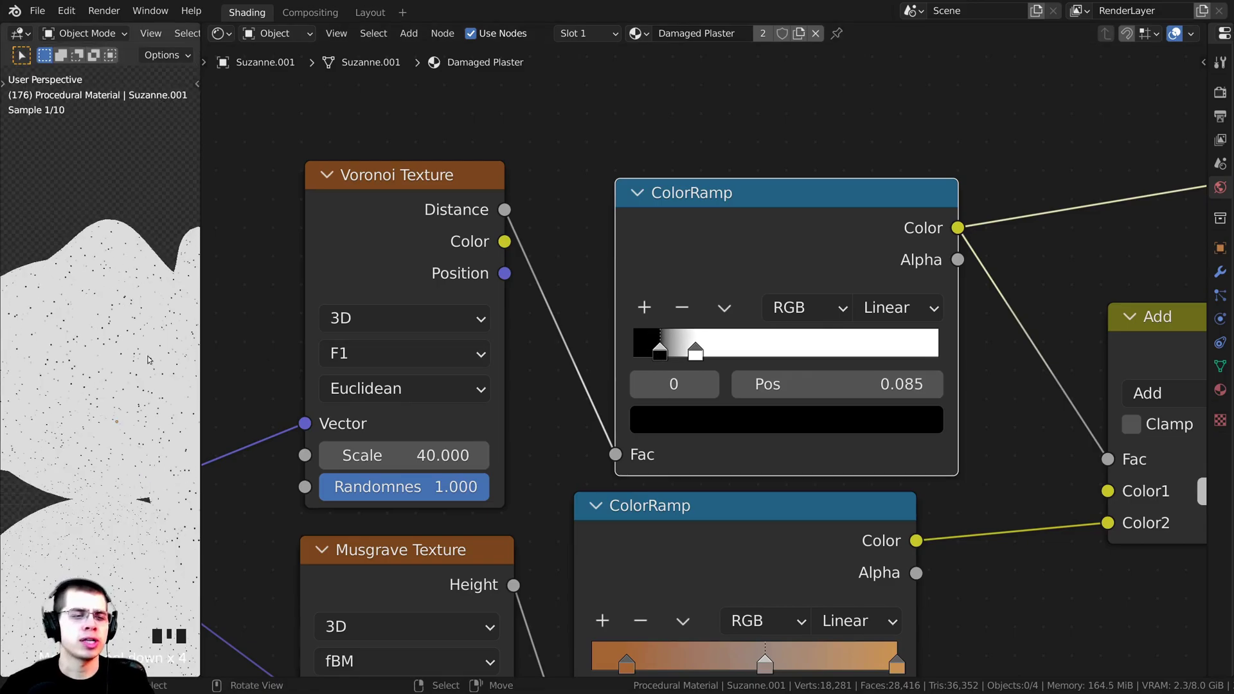
{"action": "scroll", "coordinate": [675, 421], "scroll_direction": "down", "scroll_amount": 2}
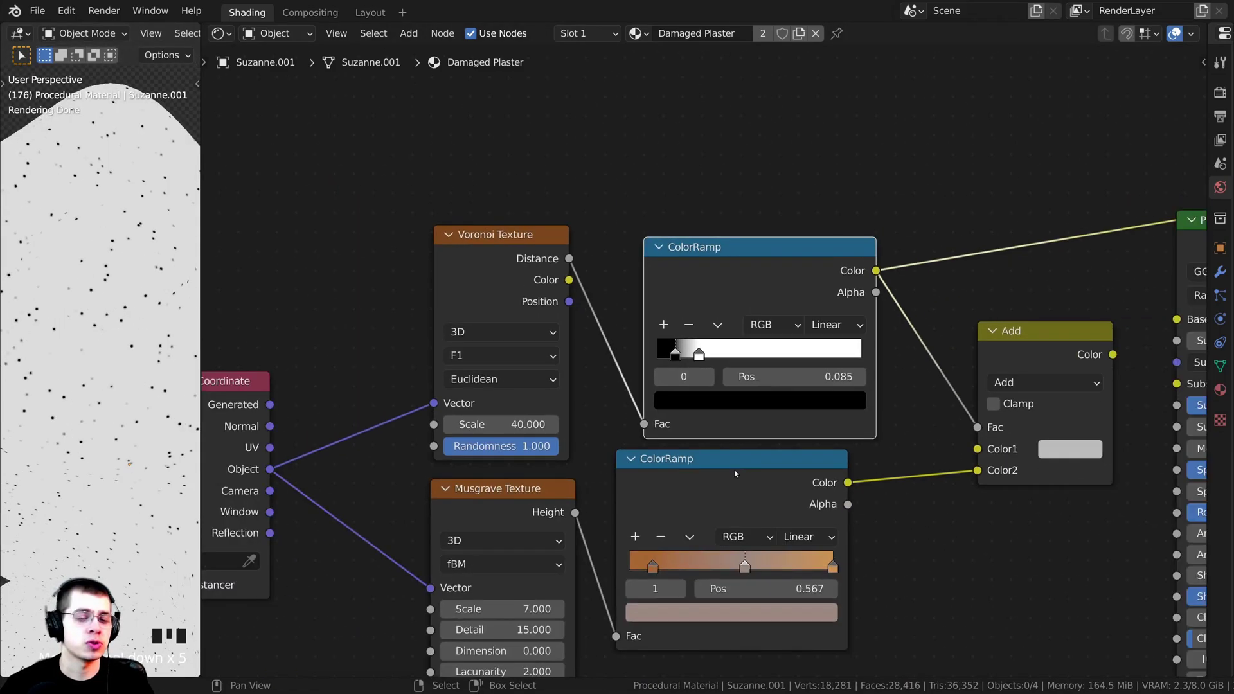
Step: Lighten the black stop of the Voronoi ColorRamp to a mid grey
{"action": "middle_click_drag", "start_coordinate": [736, 468], "coordinate": [711, 522]}
{"action": "left_click", "coordinate": [667, 450]}
{"action": "left_click", "coordinate": [653, 452]}
{"action": "left_click_drag", "start_coordinate": [793, 309], "coordinate": [793, 222]}
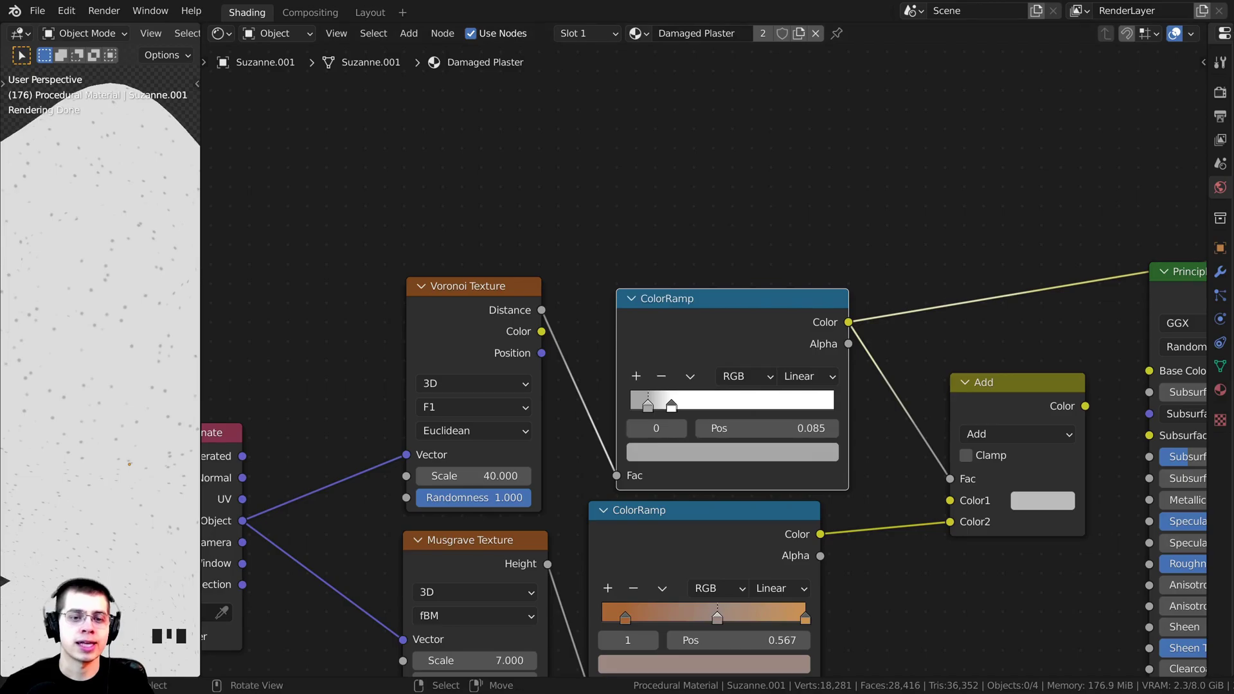
{"action": "scroll", "coordinate": [153, 333], "scroll_direction": "up", "scroll_amount": 3}
Step: Widen the 3D viewport slightly and preview the Add node's output on the models
{"action": "left_click_drag", "start_coordinate": [200, 307], "coordinate": [213, 306]}
{"action": "scroll", "coordinate": [859, 449], "scroll_direction": "down", "scroll_amount": 1}
{"action": "middle_click_drag", "start_coordinate": [905, 381], "coordinate": [650, 350]}
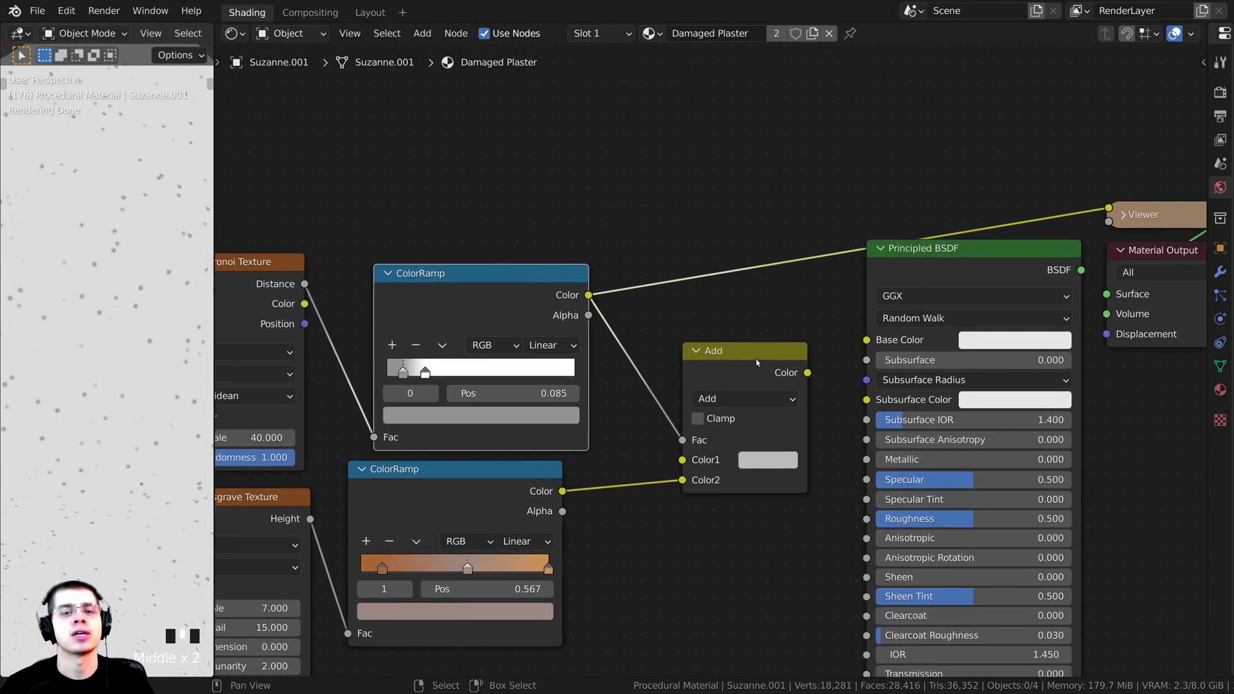
{"action": "left_click_drag", "start_coordinate": [738, 353], "coordinate": [728, 349]}
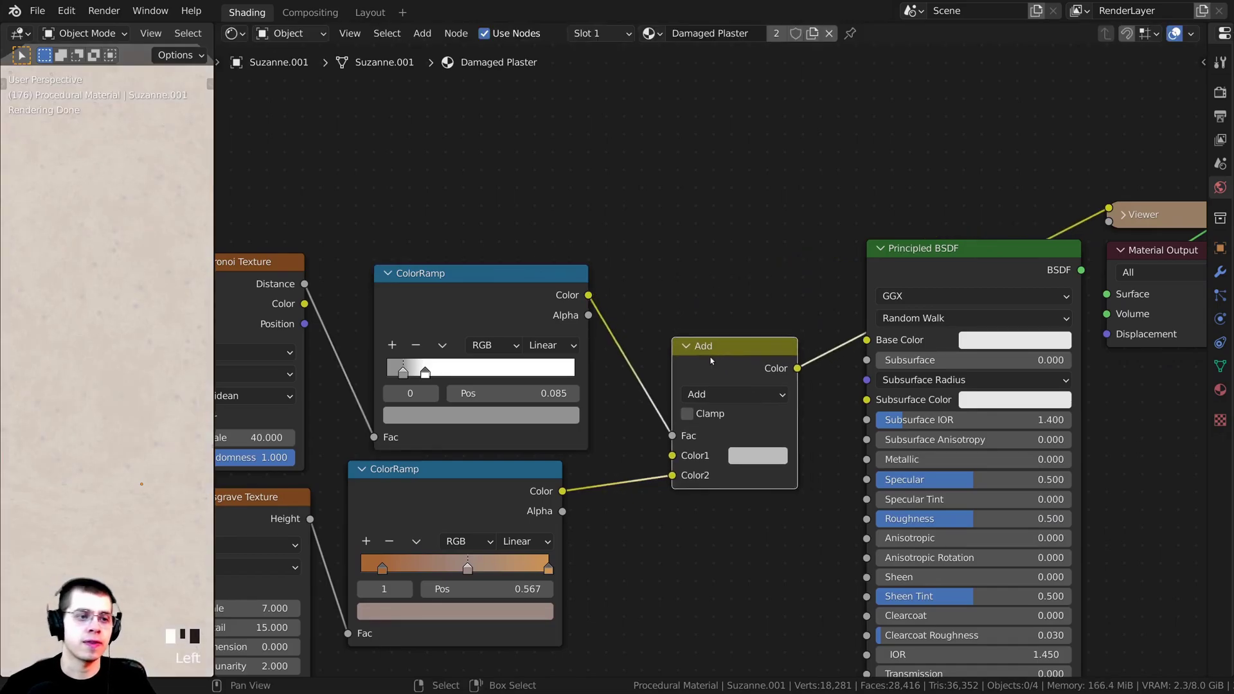
{"action": "scroll", "coordinate": [141, 360], "scroll_direction": "up", "scroll_amount": 2}
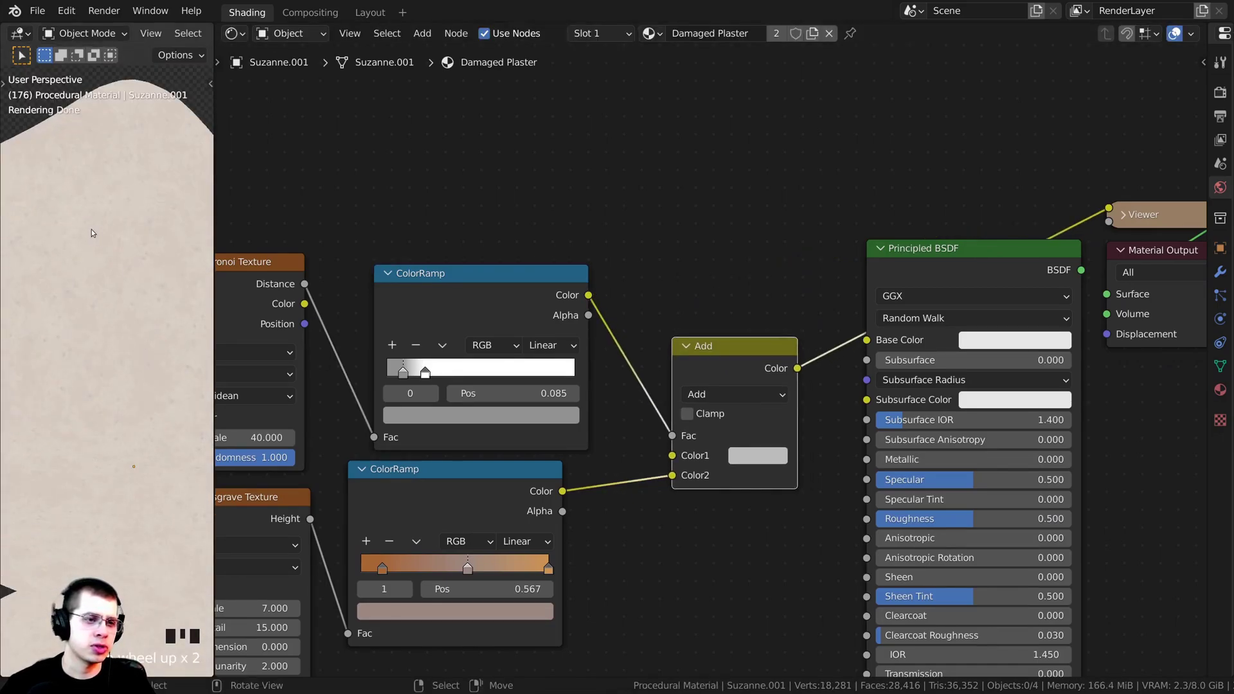
{"action": "scroll", "coordinate": [176, 284], "scroll_direction": "up", "scroll_amount": 1}
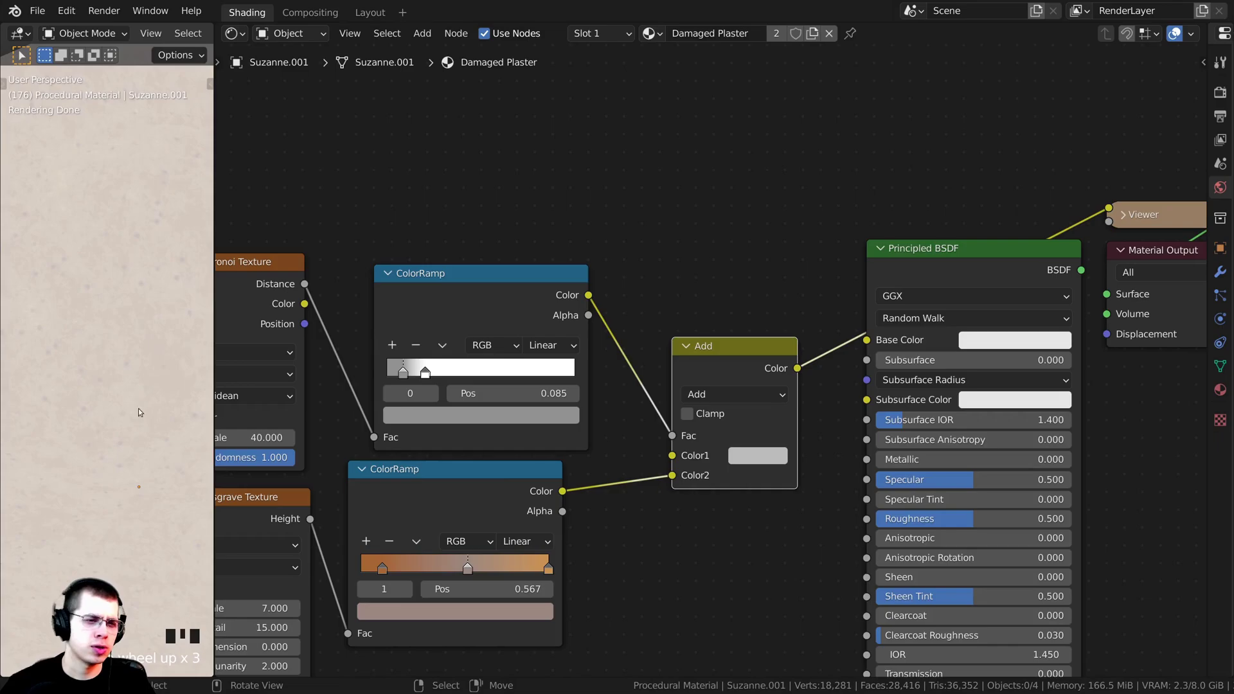
{"action": "scroll", "coordinate": [760, 398], "scroll_direction": "up", "scroll_amount": 1}
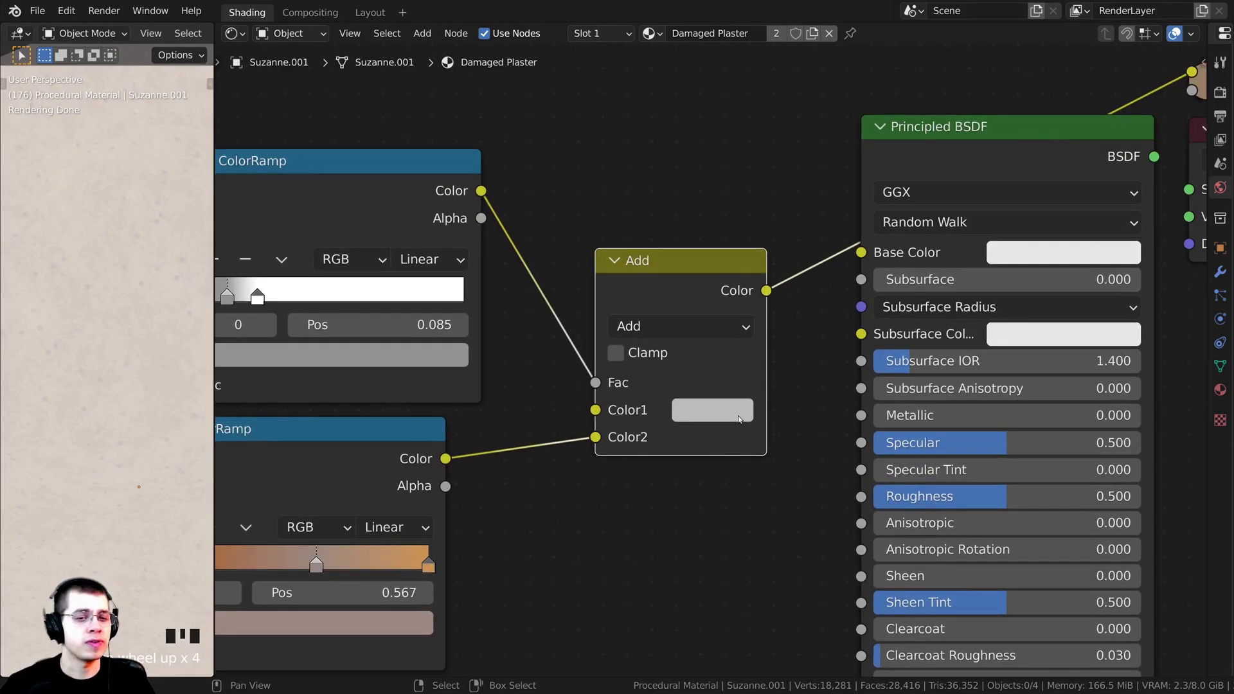
Step: Darken the Add node's Color1 to the grey with hex value 494949
{"action": "left_click", "coordinate": [729, 419]}
{"action": "left_click_drag", "start_coordinate": [873, 127], "coordinate": [881, 185]}
{"action": "scroll", "coordinate": [709, 363], "scroll_direction": "down", "scroll_amount": 3}
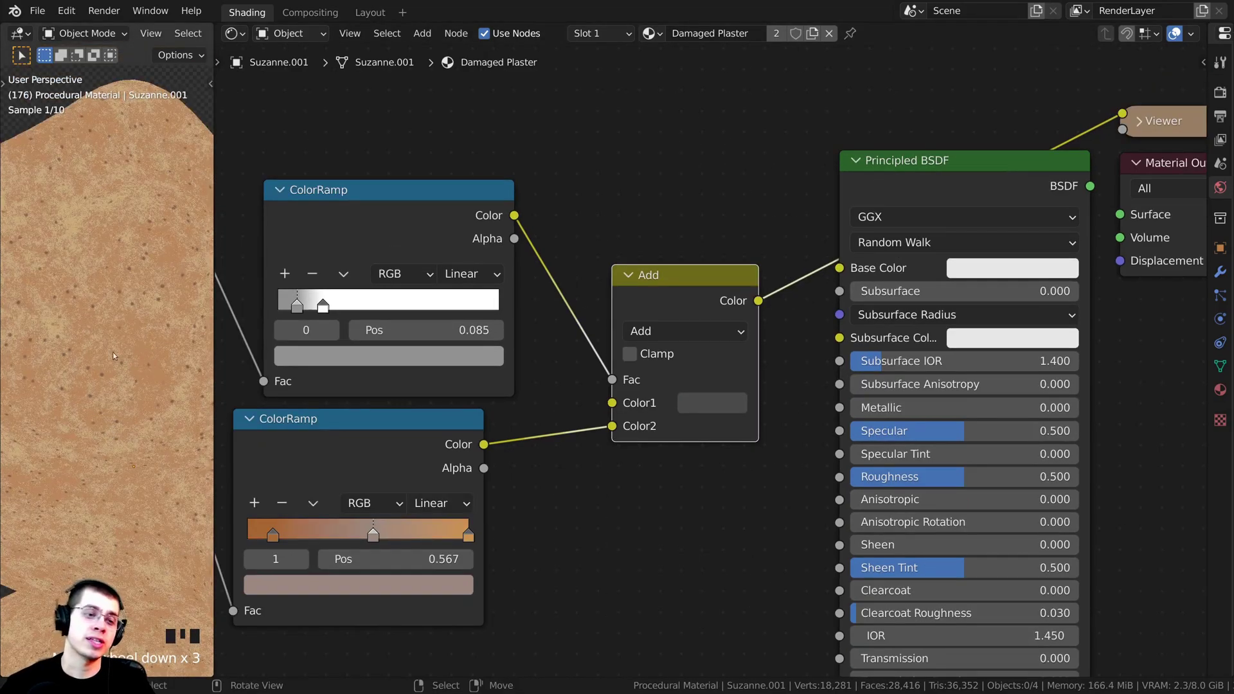
{"action": "scroll", "coordinate": [630, 533], "scroll_direction": "up", "scroll_amount": 1}
{"action": "middle_click_drag", "start_coordinate": [621, 529], "coordinate": [641, 539]}
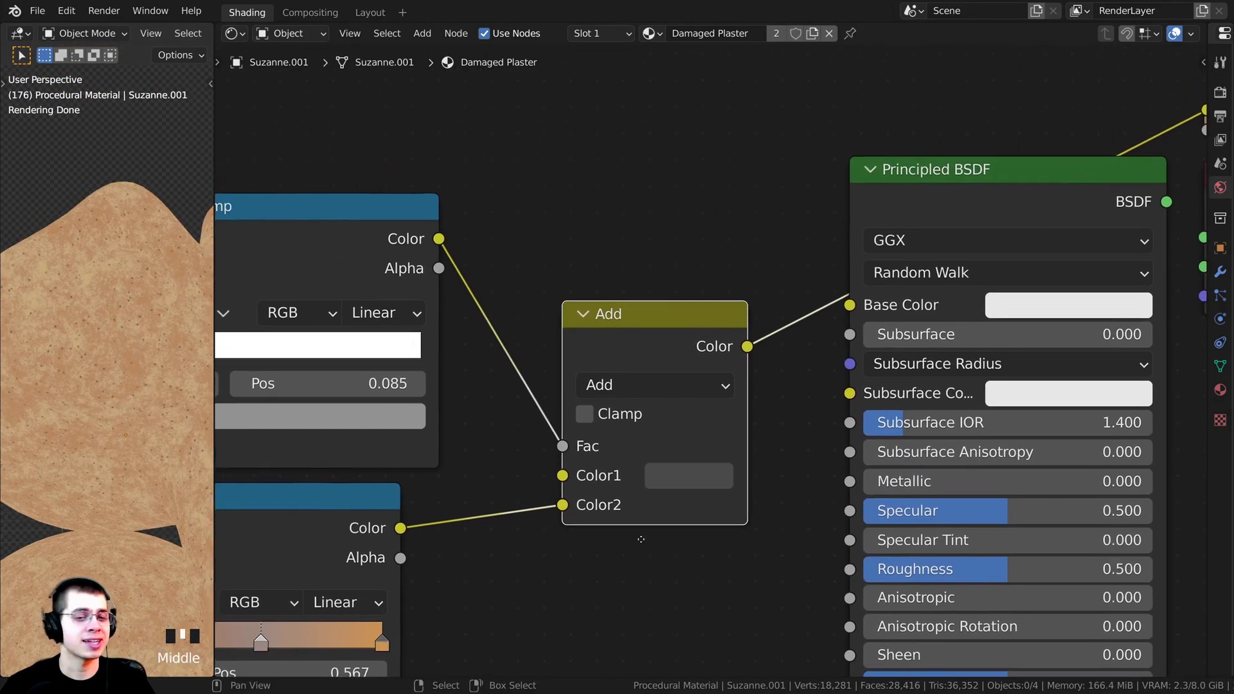
{"action": "left_click", "coordinate": [675, 475]}
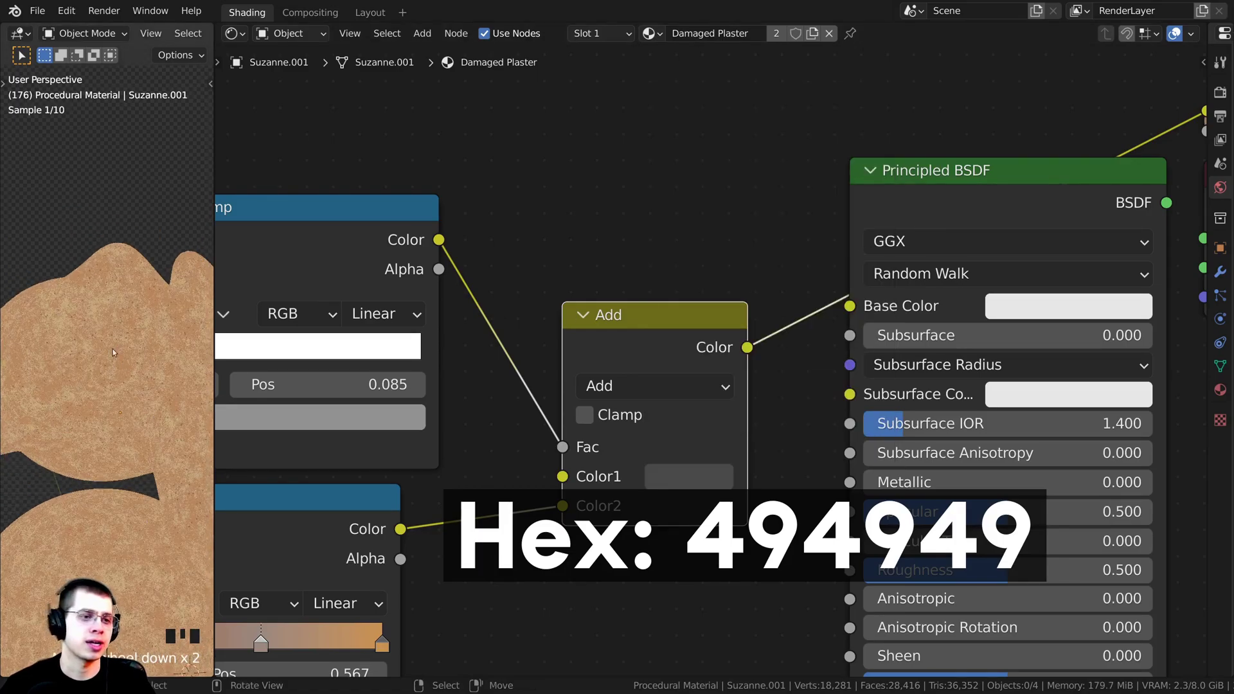
Step: Connect the Add node's Color output to the Principled BSDF's Base Color and preview the Principled BSDF
{"action": "left_click", "coordinate": [712, 320]}
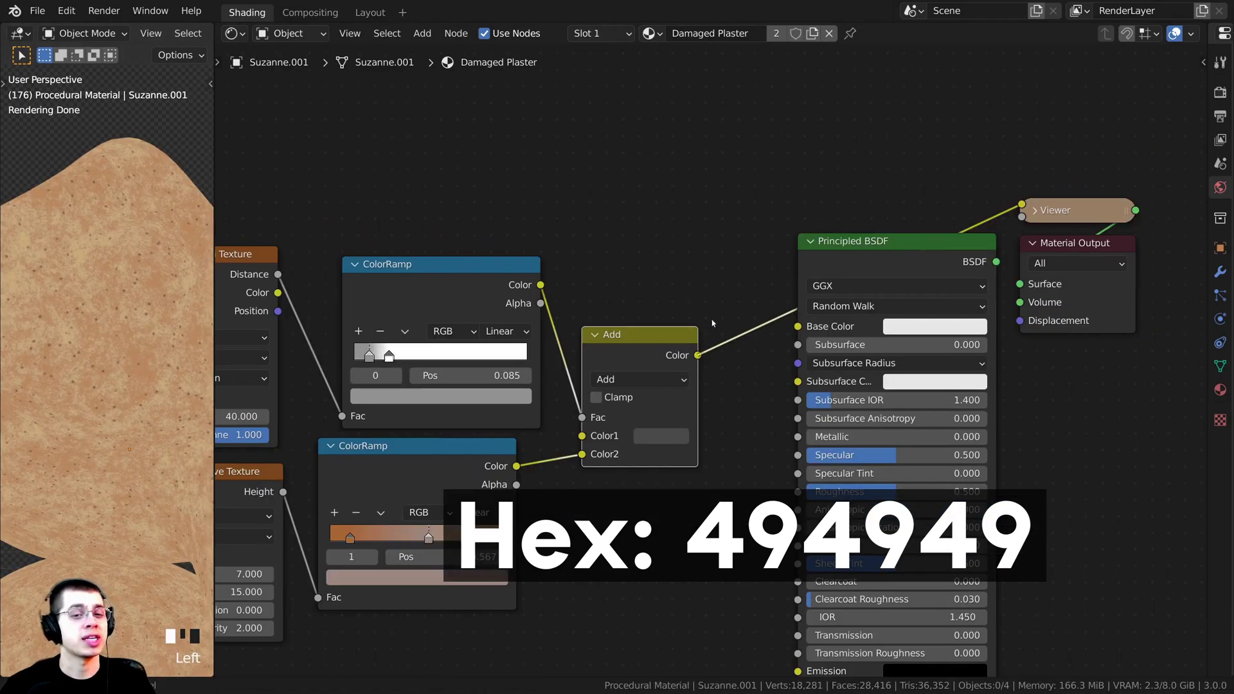
{"action": "left_click_drag", "start_coordinate": [698, 354], "coordinate": [707, 251]}
{"action": "left_click_drag", "start_coordinate": [795, 322], "coordinate": [802, 328]}
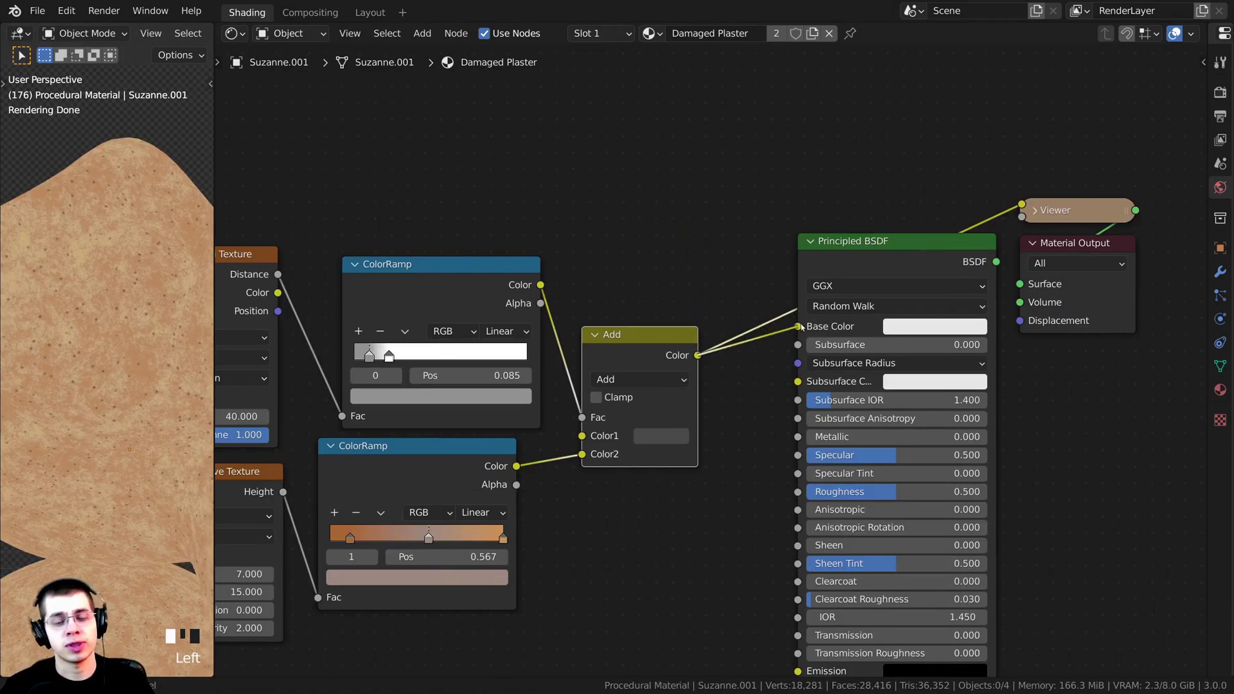
{"action": "middle_click_drag", "start_coordinate": [804, 301], "coordinate": [707, 301]}
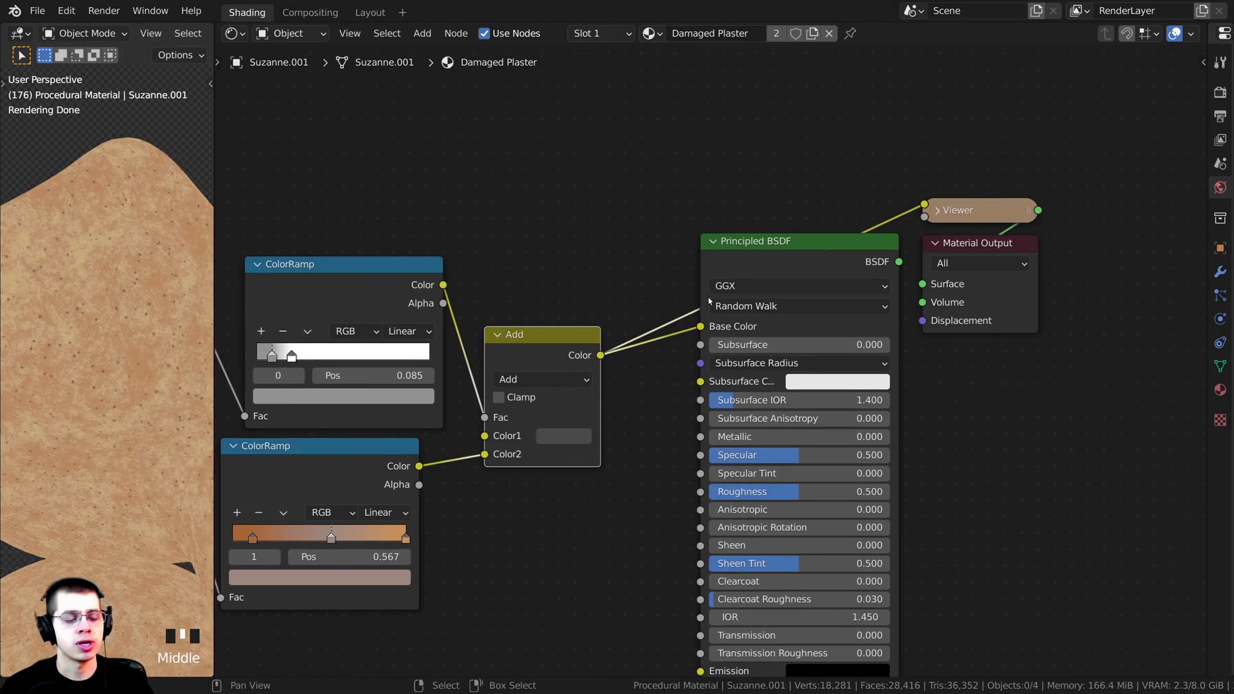
{"action": "left_click", "coordinate": [765, 253], "text": "ctrl+shift"}
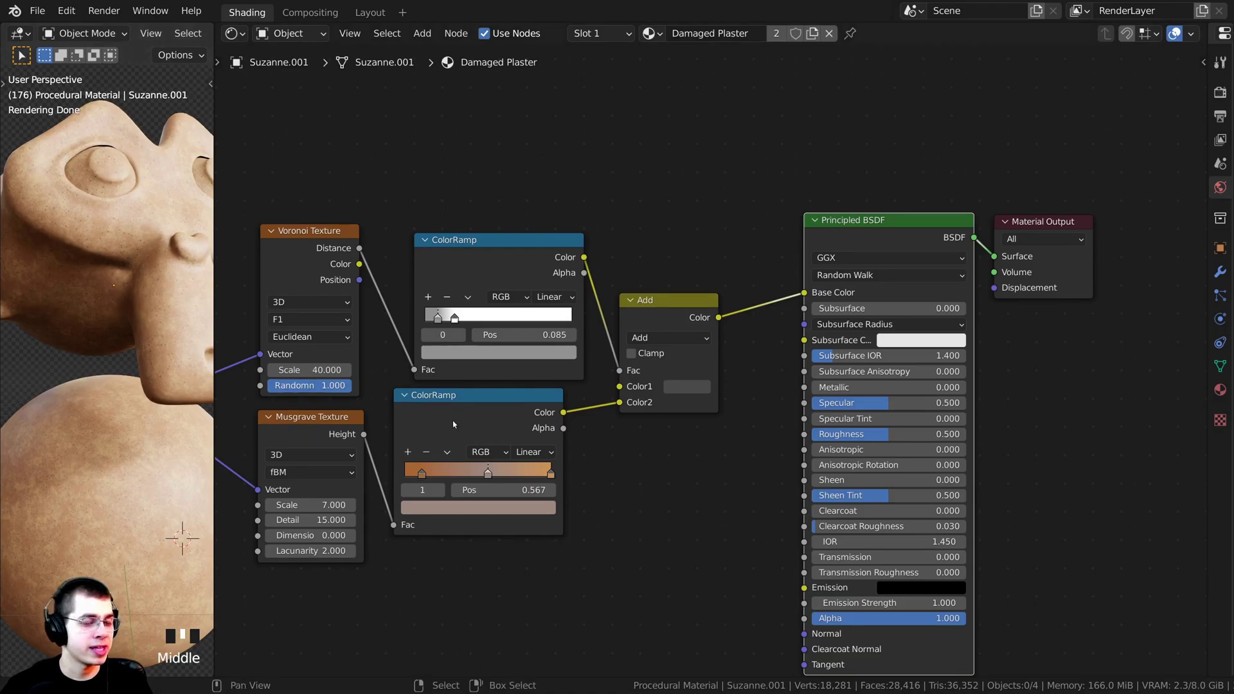
Step: Connect the Add node's Color output to the Principled BSDF's Roughness as well
{"action": "scroll", "coordinate": [715, 358], "scroll_direction": "down", "scroll_amount": 1}
{"action": "scroll", "coordinate": [715, 358], "scroll_direction": "up", "scroll_amount": 2}
{"action": "scroll", "coordinate": [714, 358], "scroll_direction": "up", "scroll_amount": 1}
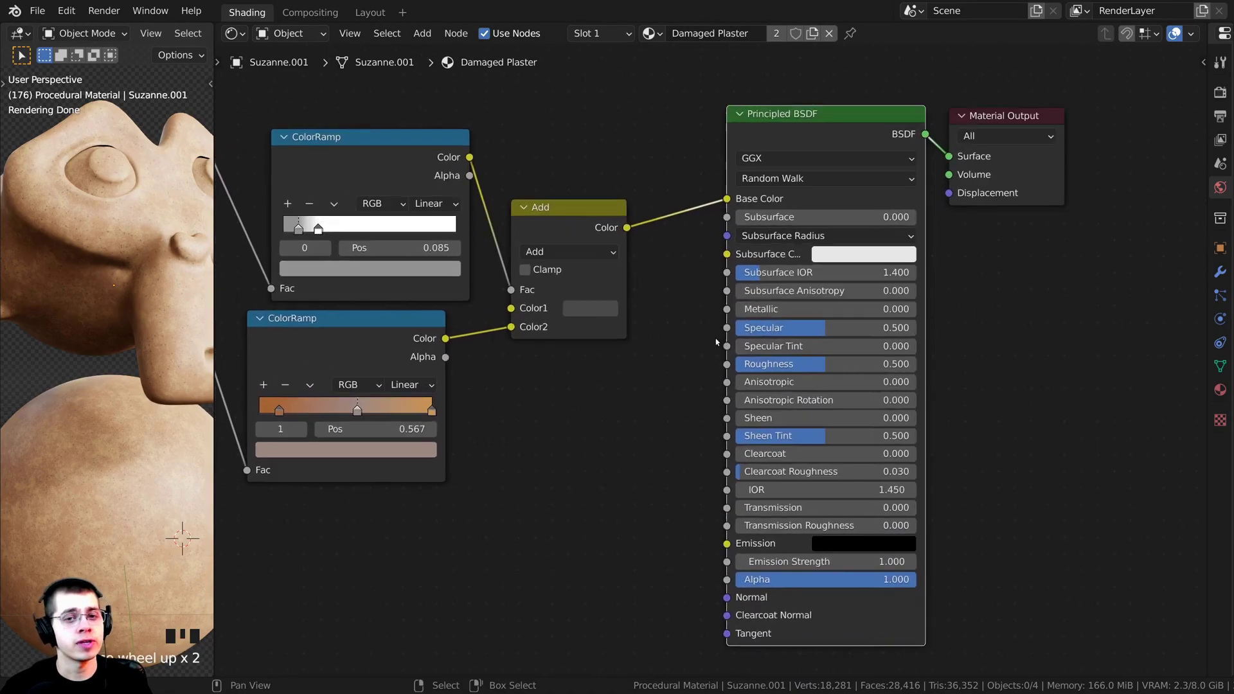
{"action": "left_click_drag", "start_coordinate": [634, 237], "coordinate": [620, 191]}
{"action": "left_click_drag", "start_coordinate": [699, 196], "coordinate": [727, 364]}
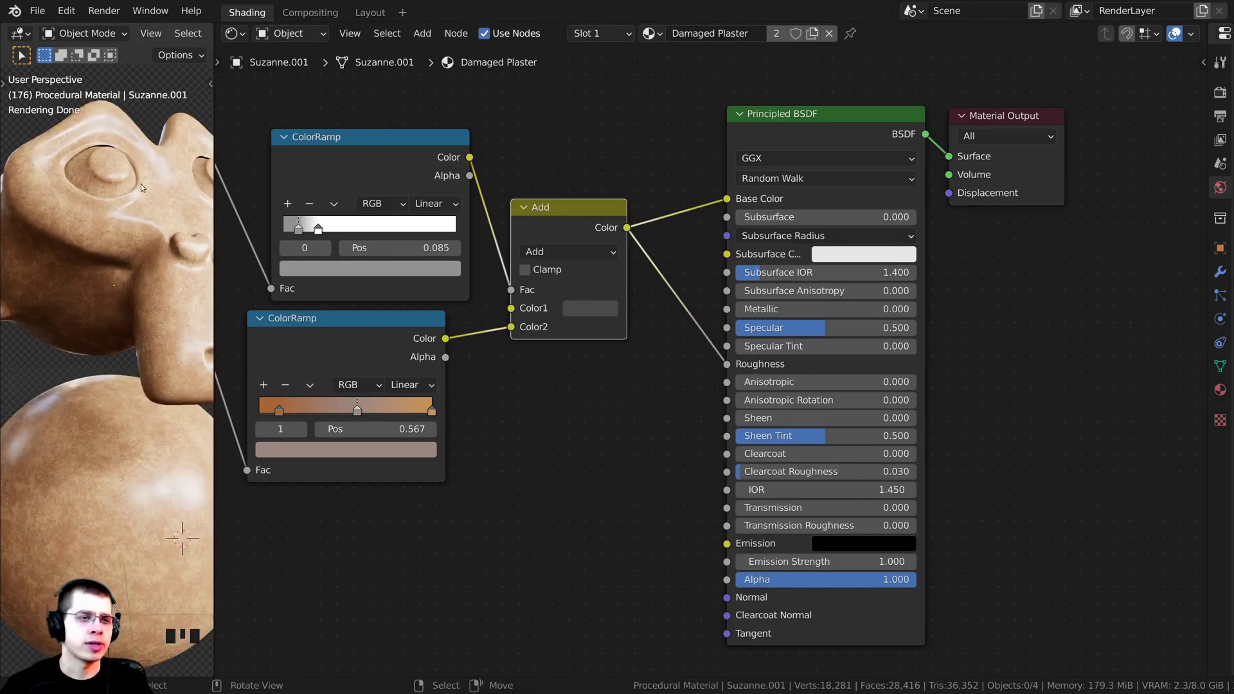
Step: Move the Principled BSDF and Material Output nodes together farther from the Add node to make room for another node
{"action": "scroll", "coordinate": [710, 359], "scroll_direction": "down", "scroll_amount": 2}
{"action": "key", "text": "b"}
{"action": "left_click_drag", "start_coordinate": [769, 123], "coordinate": [982, 278]}
{"action": "scroll", "coordinate": [750, 235], "scroll_direction": "down", "scroll_amount": 1}
{"action": "middle_click_drag", "start_coordinate": [750, 235], "coordinate": [727, 235]}
{"action": "key", "text": "a"}
{"action": "left_click_drag", "start_coordinate": [683, 89], "coordinate": [1032, 421]}
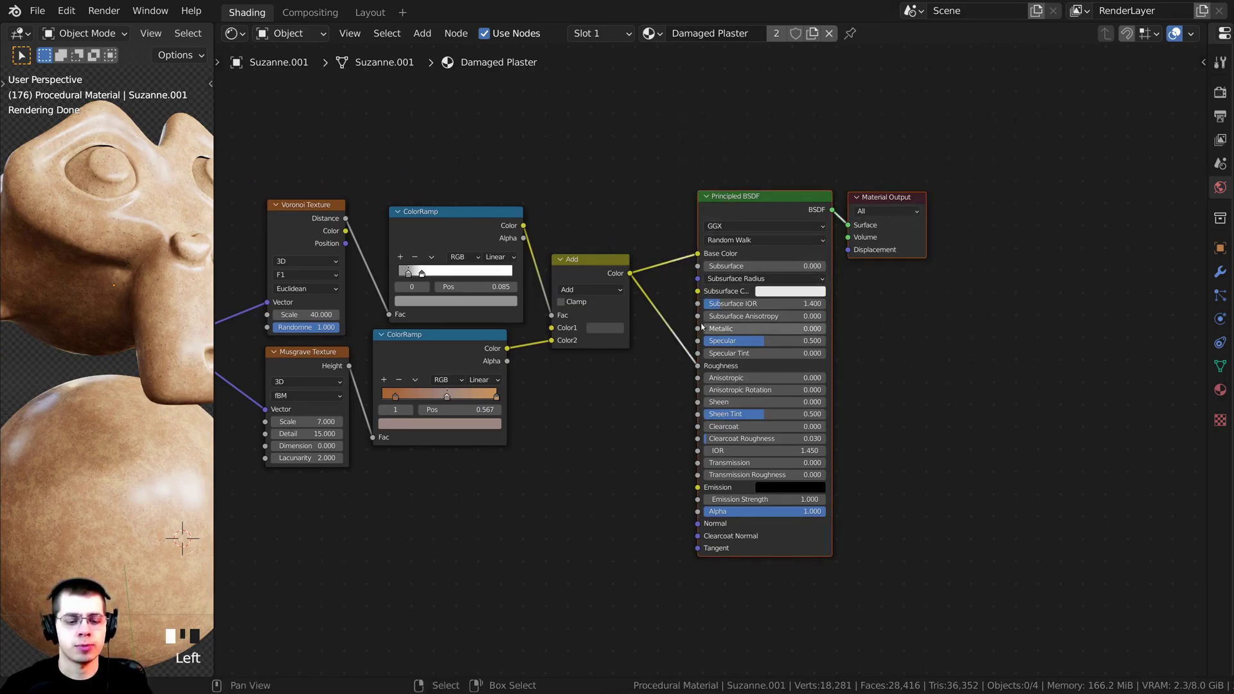
{"action": "key", "text": "g"}
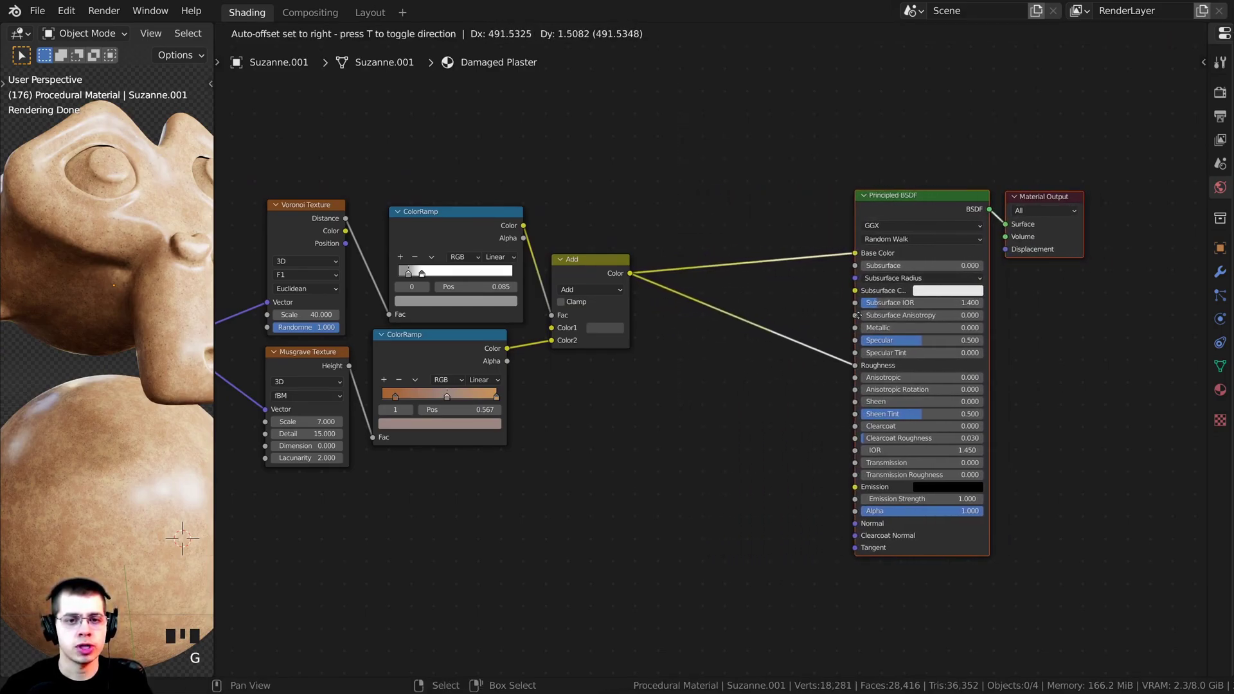
{"action": "left_click", "coordinate": [858, 315]}
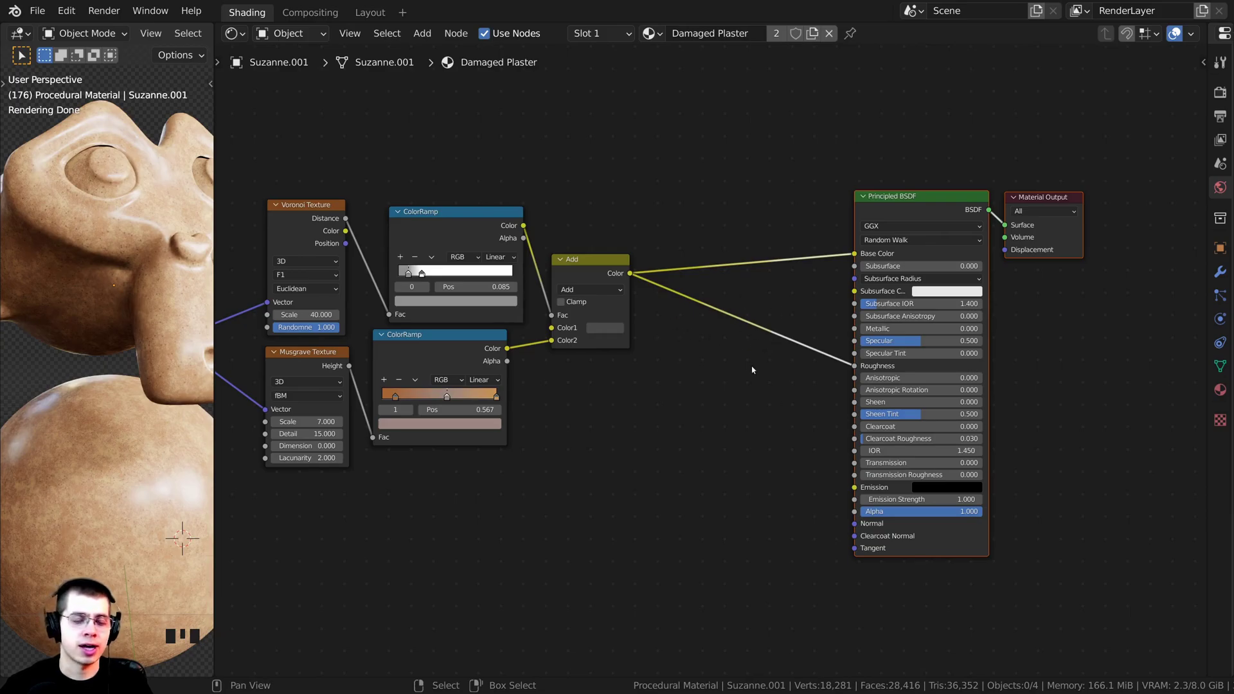
Step: Insert a ColorRamp on the link between the Add node and the Principled BSDF's Roughness
{"action": "key", "text": "shift+a"}
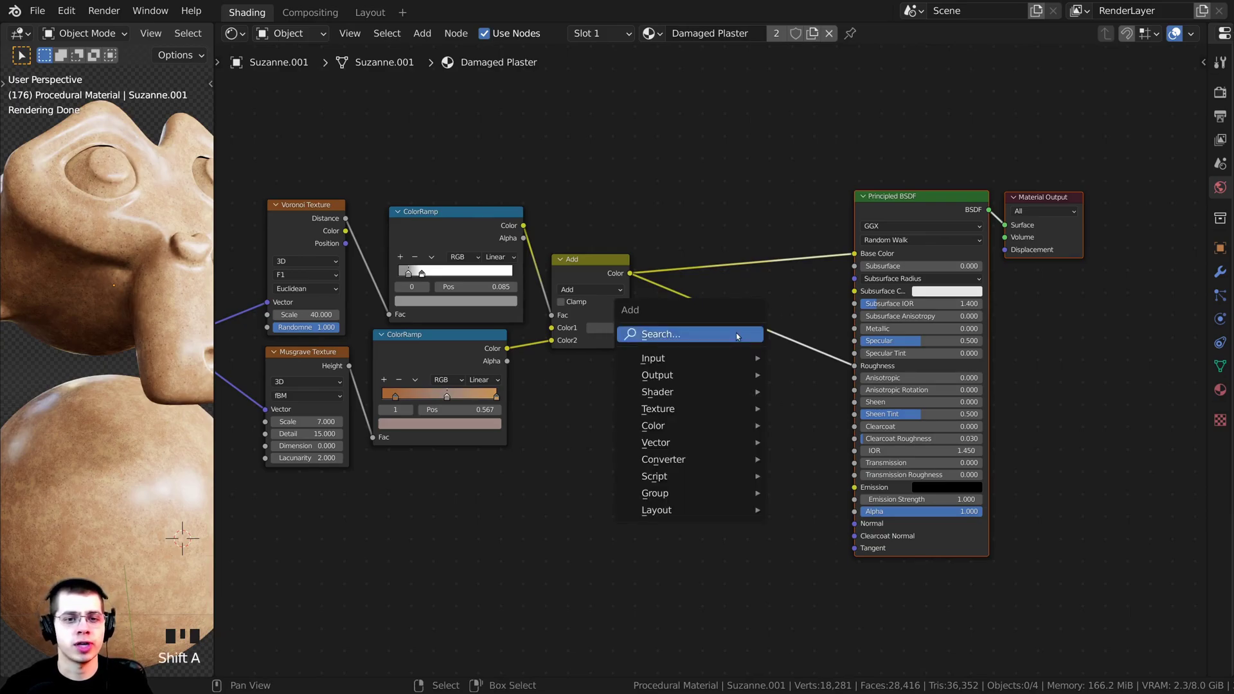
{"action": "left_click", "coordinate": [735, 333]}
{"action": "type", "text": "col"}
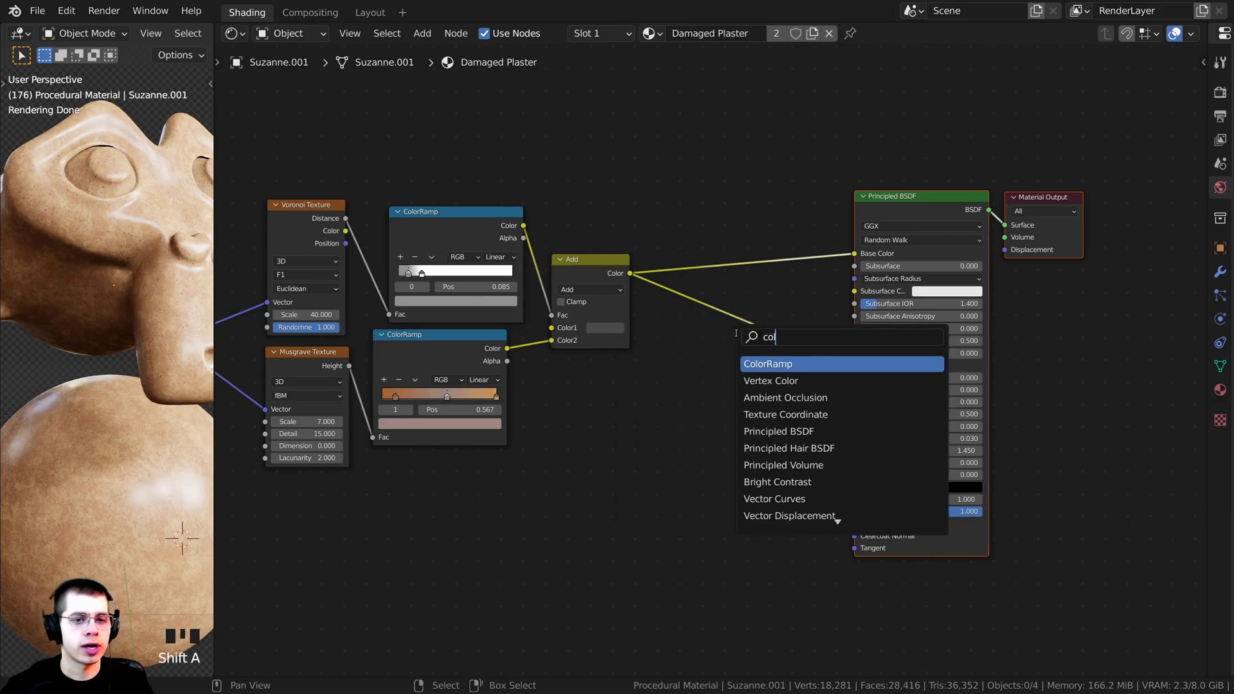
{"action": "left_click", "coordinate": [759, 364]}
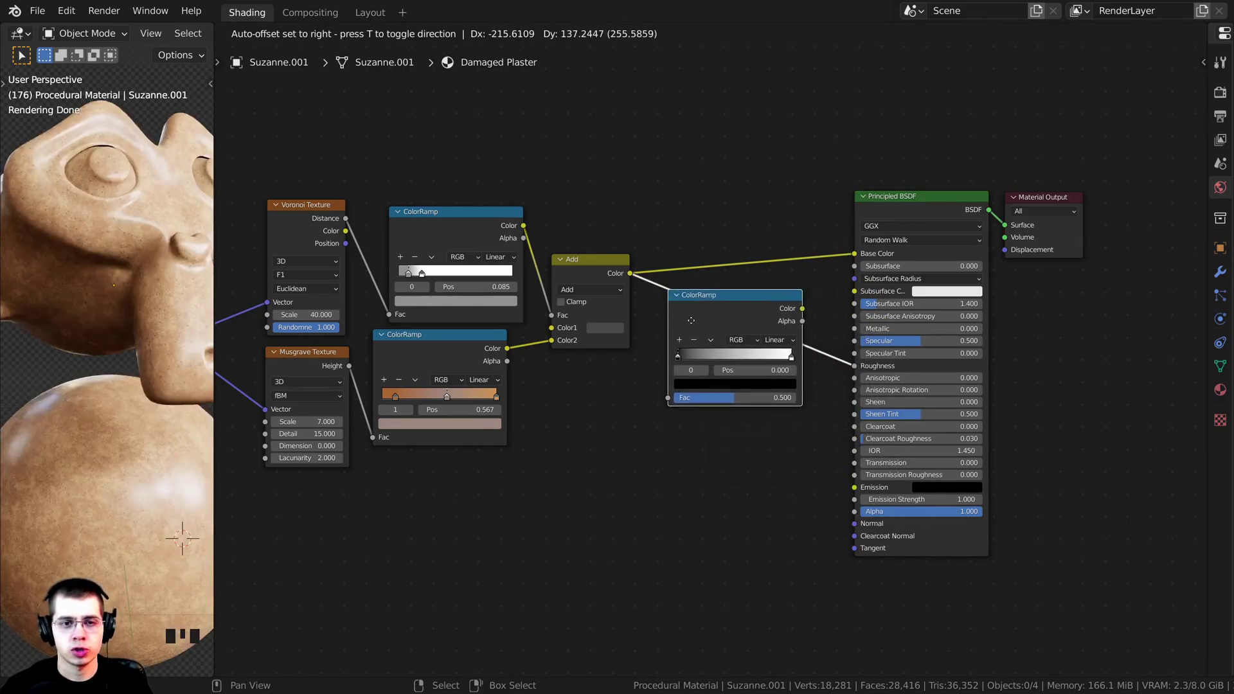
{"action": "left_click", "coordinate": [702, 326]}
{"action": "middle_click_drag", "start_coordinate": [702, 326], "coordinate": [684, 337]}
{"action": "scroll", "coordinate": [684, 336], "scroll_direction": "up", "scroll_amount": 7}
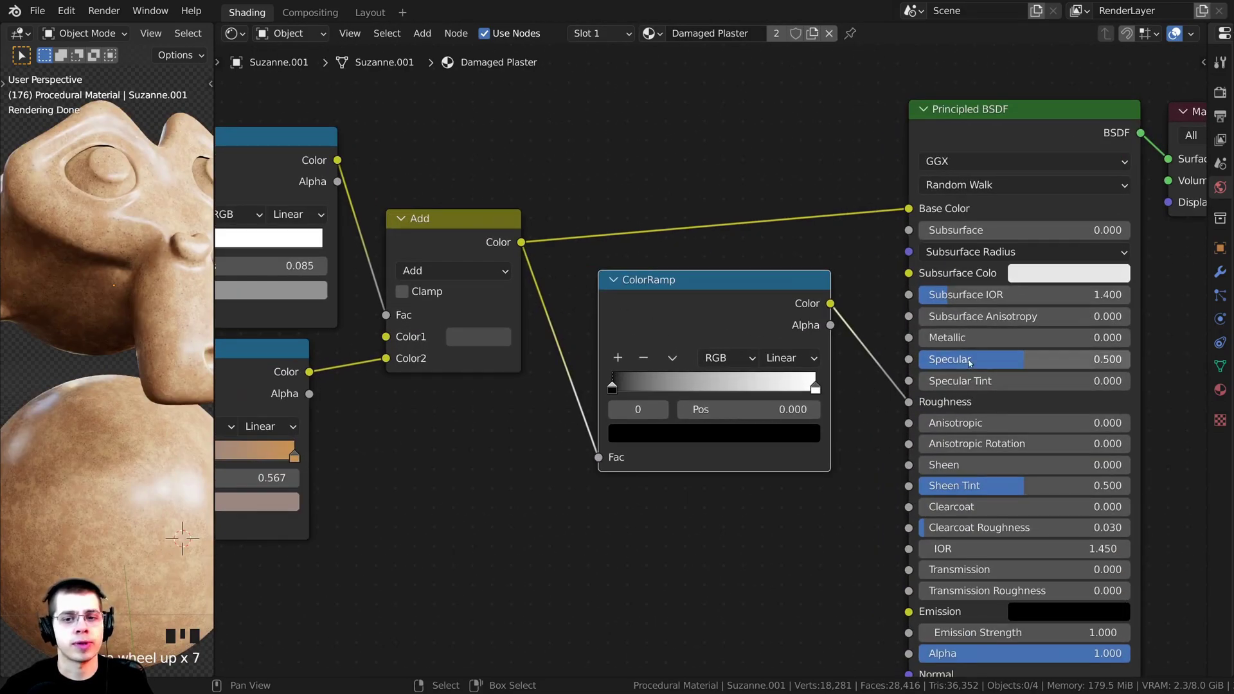
{"action": "left_click_drag", "start_coordinate": [709, 325], "coordinate": [707, 329]}
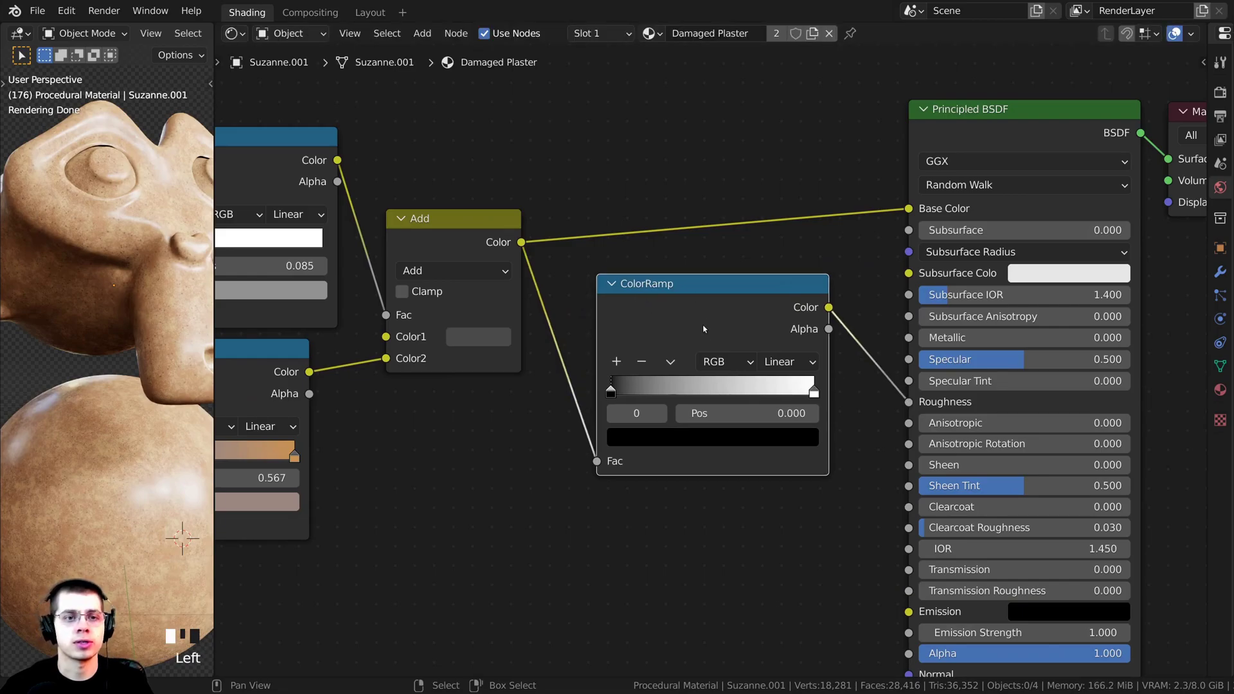
Step: Lighten the black stop of the Roughness ColorRamp to white
{"action": "scroll", "coordinate": [681, 350], "scroll_direction": "up", "scroll_amount": 2}
{"action": "middle_click_drag", "start_coordinate": [677, 354], "coordinate": [671, 361]}
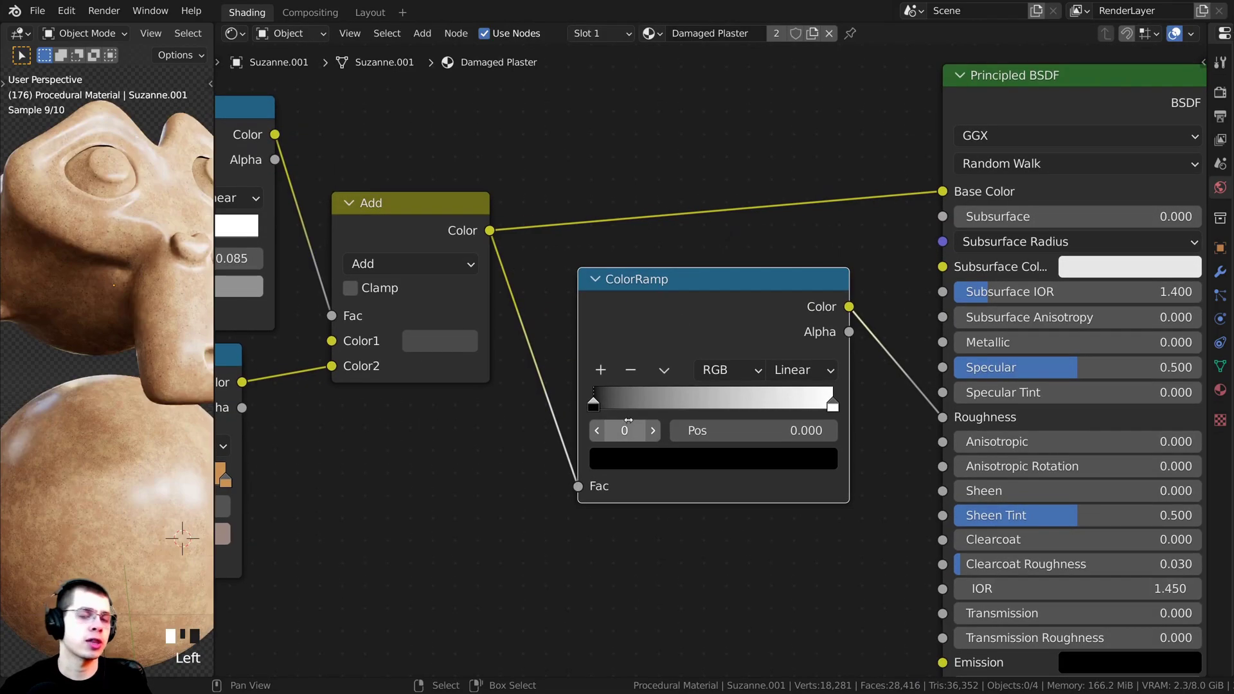
{"action": "middle_click_drag", "start_coordinate": [596, 406], "coordinate": [631, 507]}
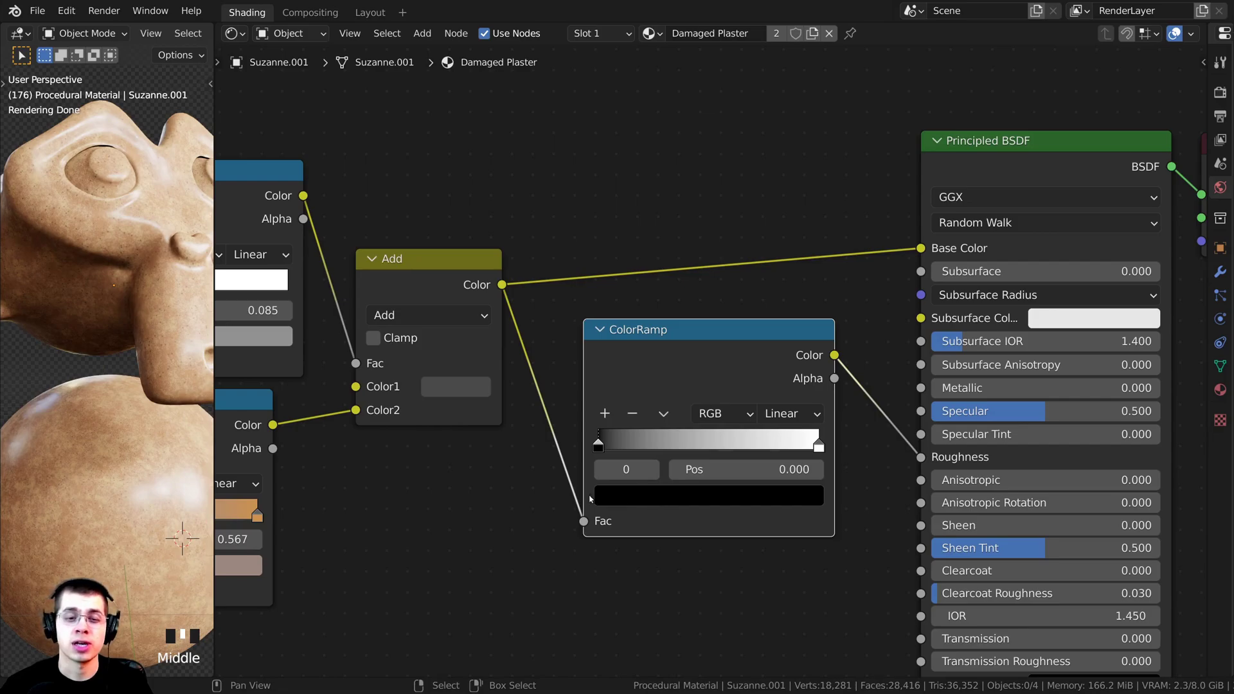
{"action": "left_click", "coordinate": [645, 500]}
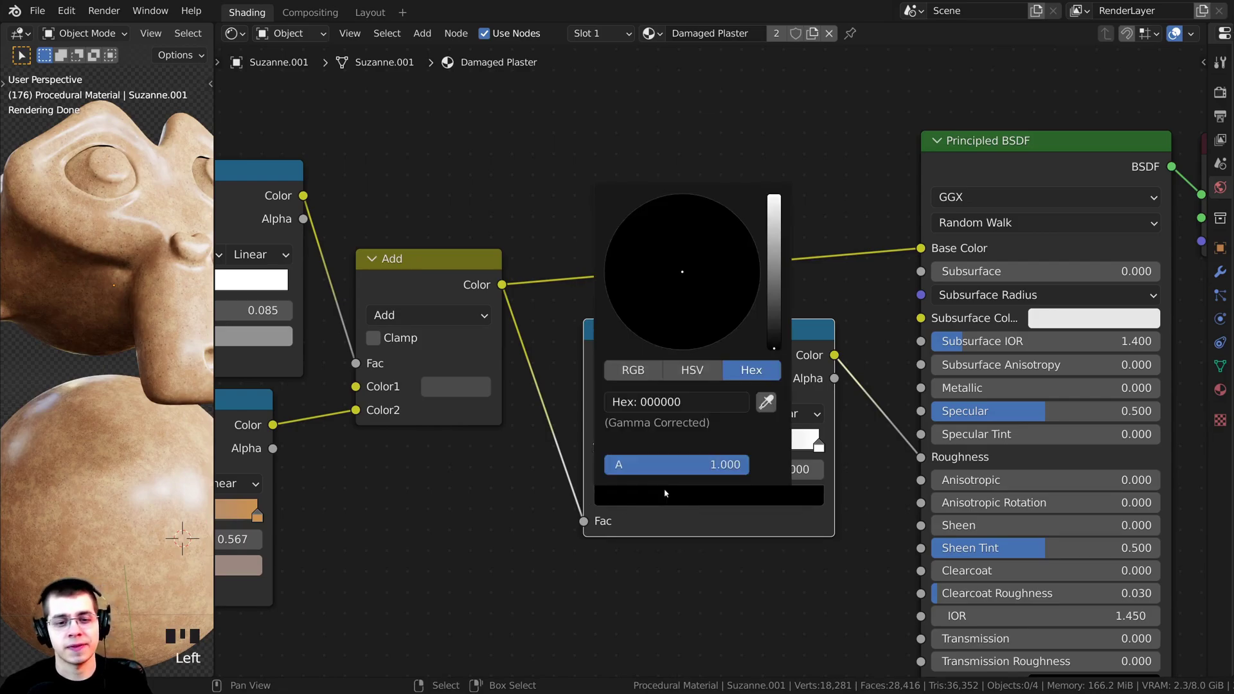
{"action": "left_click_drag", "start_coordinate": [765, 345], "coordinate": [773, 270]}
{"action": "middle_click_drag", "start_coordinate": [147, 281], "coordinate": [188, 320]}
{"action": "middle_click_drag", "start_coordinate": [188, 319], "coordinate": [178, 322], "text": "shift"}
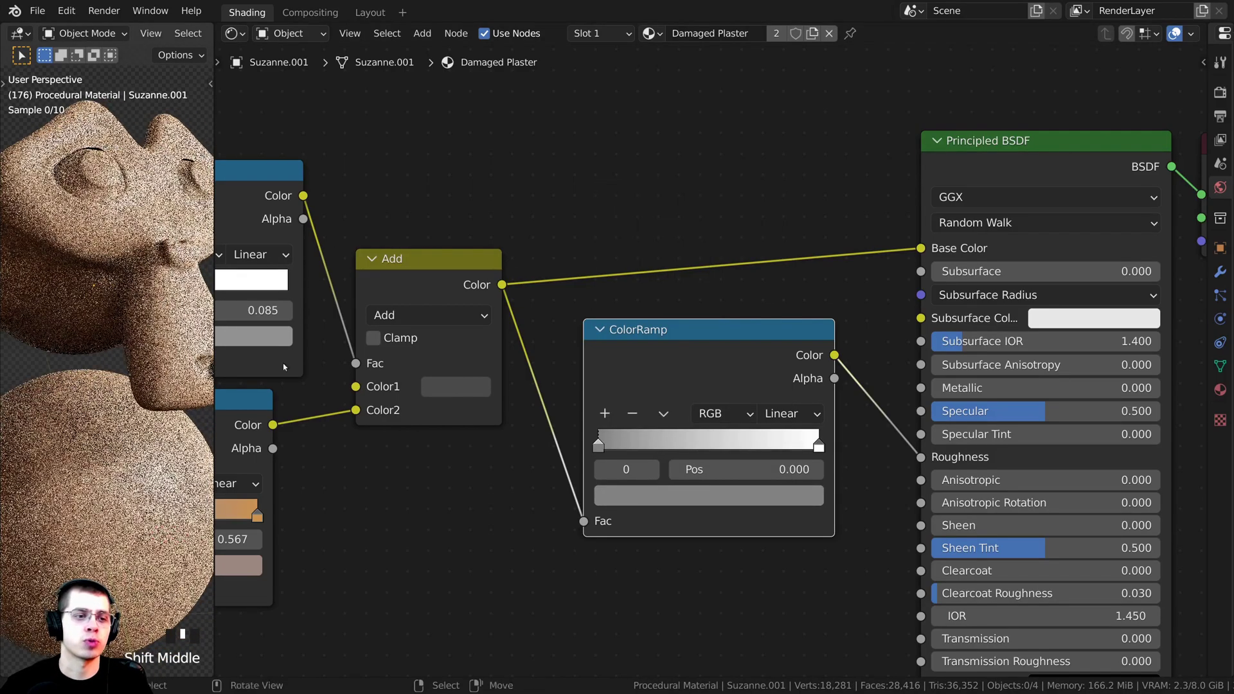
{"action": "left_click", "coordinate": [648, 499]}
{"action": "left_click", "coordinate": [748, 490]}
{"action": "left_click_drag", "start_coordinate": [773, 264], "coordinate": [774, 195]}
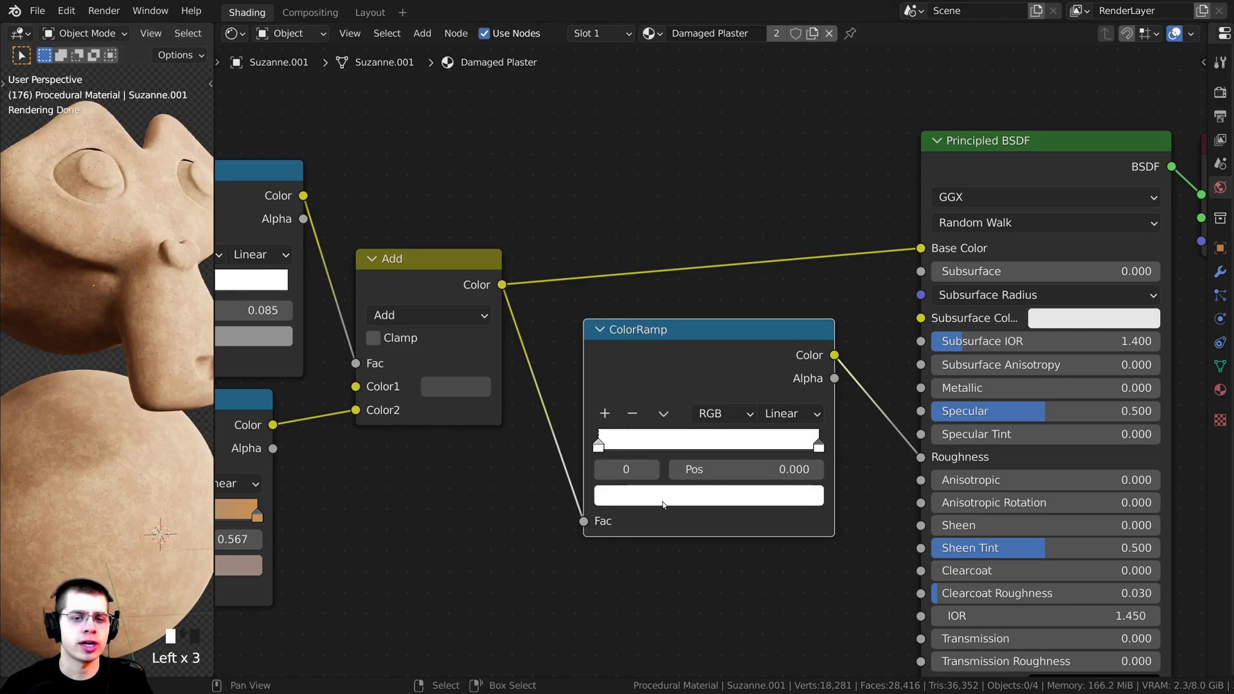
Step: Set the first stop of the Roughness ColorRamp to a dark gray
{"action": "left_click", "coordinate": [663, 505]}
{"action": "left_click", "coordinate": [774, 347]}
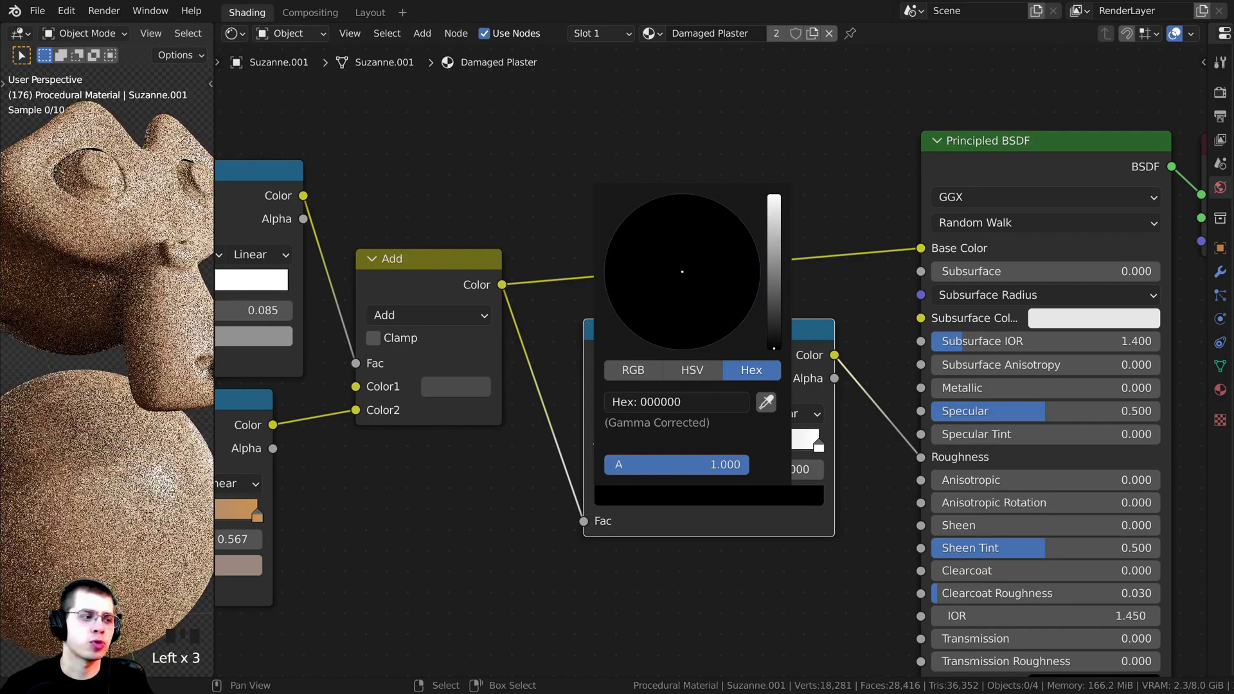
{"action": "left_click_drag", "start_coordinate": [774, 347], "coordinate": [773, 301]}
{"action": "middle_click_drag", "start_coordinate": [23, 294], "coordinate": [154, 319], "text": "shift"}
{"action": "left_click", "coordinate": [781, 495]}
{"action": "left_click_drag", "start_coordinate": [774, 304], "coordinate": [774, 300]}
Step: Connect the Add node's Color output directly to the Principled BSDF's Normal input
{"action": "middle_click_drag", "start_coordinate": [860, 622], "coordinate": [830, 486]}
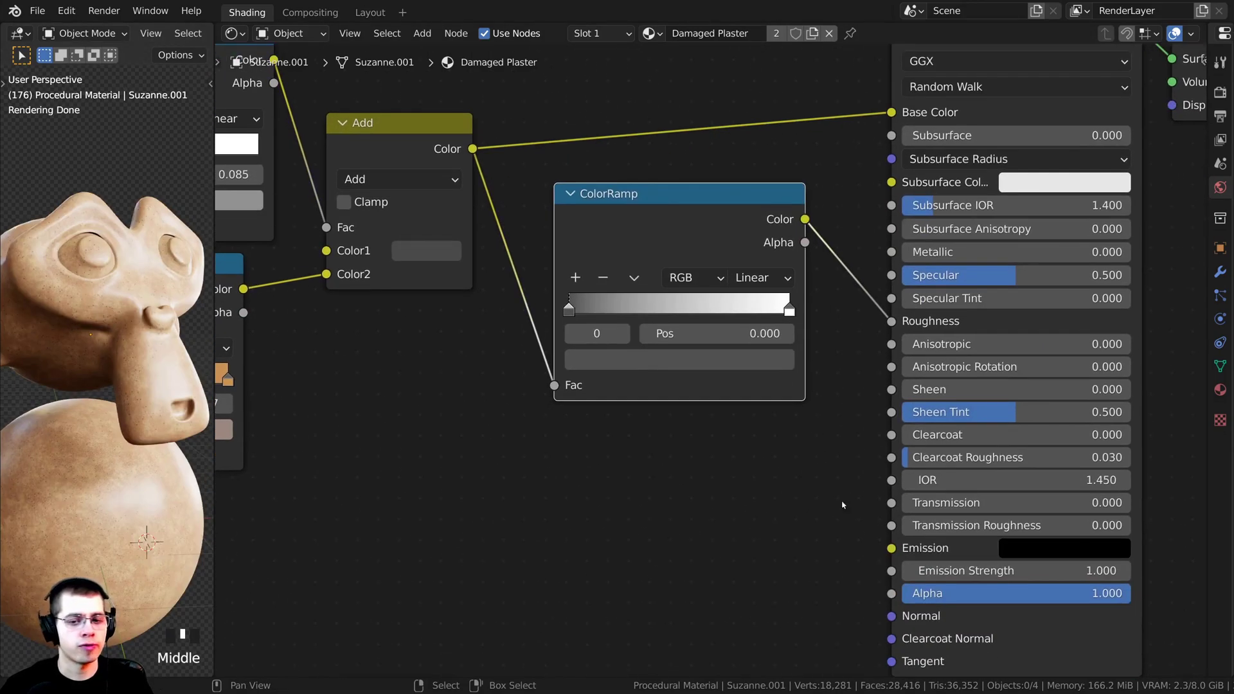
{"action": "left_click_drag", "start_coordinate": [891, 616], "coordinate": [797, 579]}
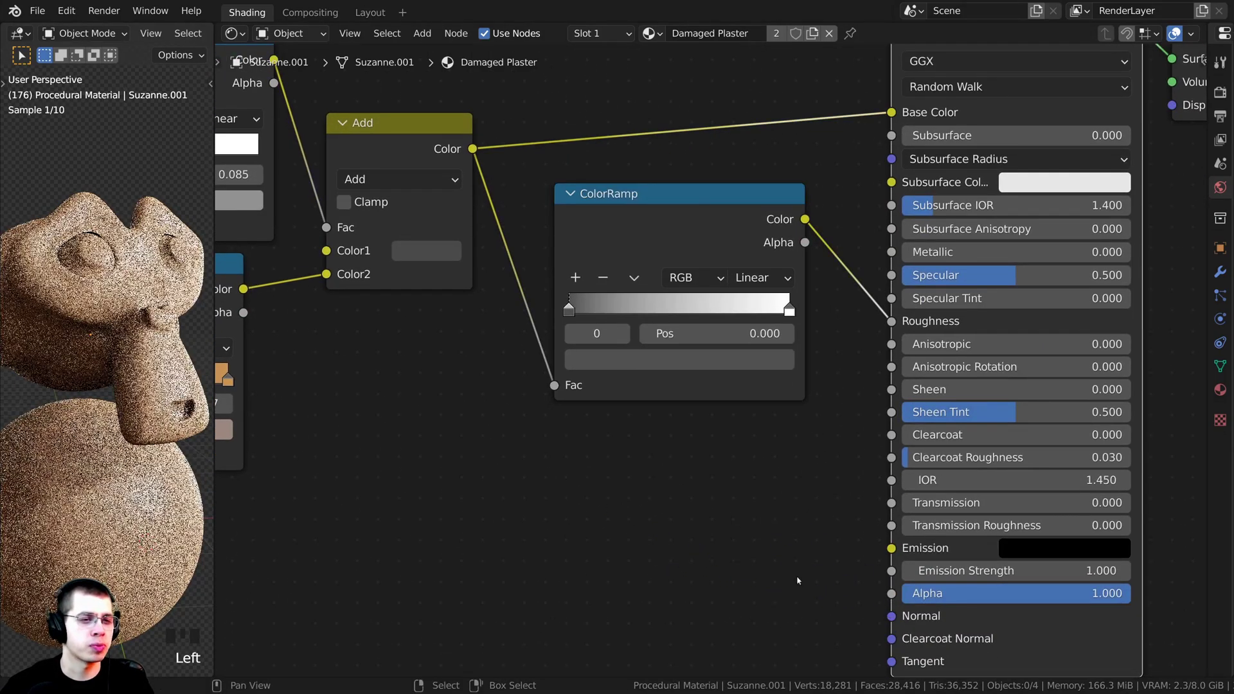
{"action": "scroll", "coordinate": [797, 578], "scroll_direction": "down", "scroll_amount": 2}
{"action": "middle_click_drag", "start_coordinate": [797, 578], "coordinate": [946, 444]}
{"action": "middle_click_drag", "start_coordinate": [782, 425], "coordinate": [774, 427]}
{"action": "scroll", "coordinate": [737, 442], "scroll_direction": "up", "scroll_amount": 1}
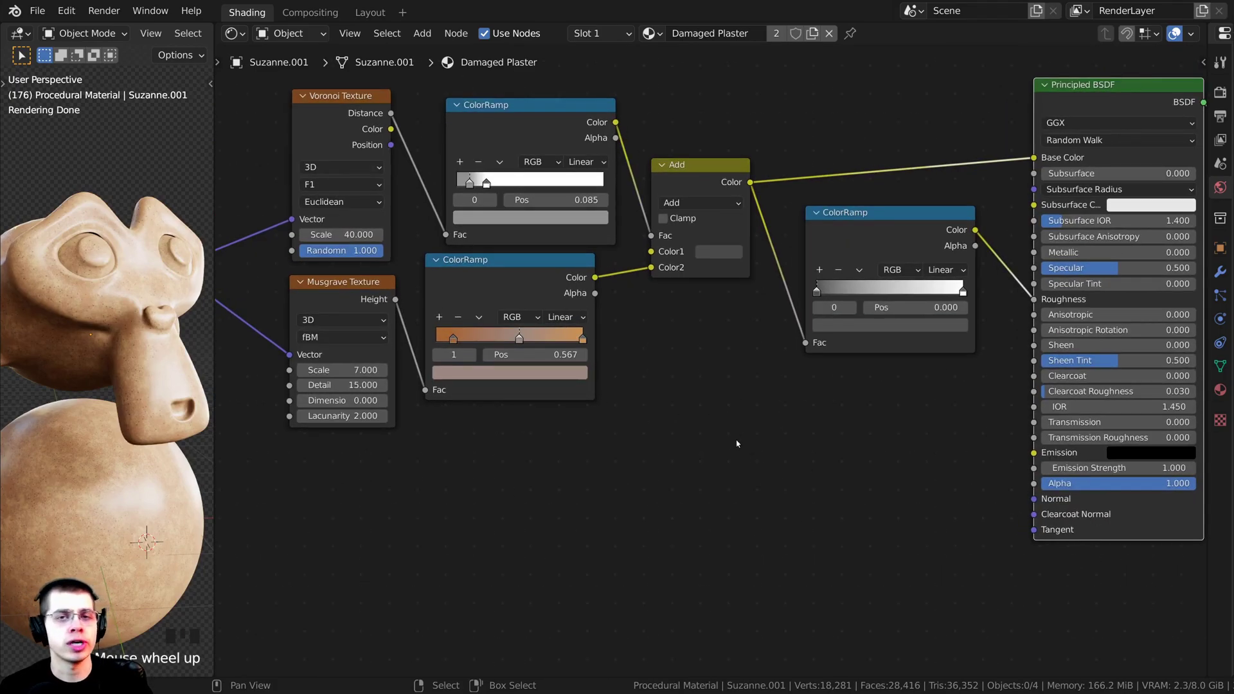
{"action": "middle_click_drag", "start_coordinate": [545, 430], "coordinate": [658, 407]}
{"action": "scroll", "coordinate": [662, 402], "scroll_direction": "down", "scroll_amount": 2}
{"action": "scroll", "coordinate": [807, 341], "scroll_direction": "up", "scroll_amount": 1}
{"action": "middle_click_drag", "start_coordinate": [809, 340], "coordinate": [664, 372]}
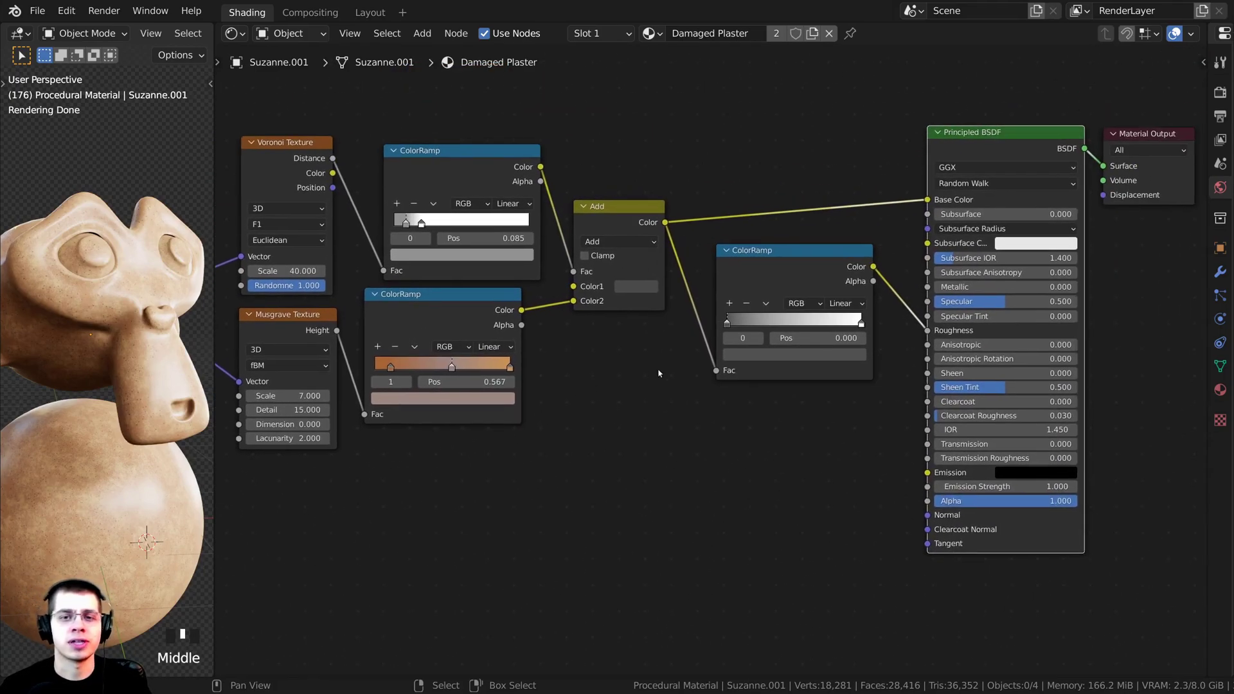
{"action": "middle_click_drag", "start_coordinate": [672, 239], "coordinate": [632, 232]}
{"action": "left_click_drag", "start_coordinate": [627, 224], "coordinate": [621, 132]}
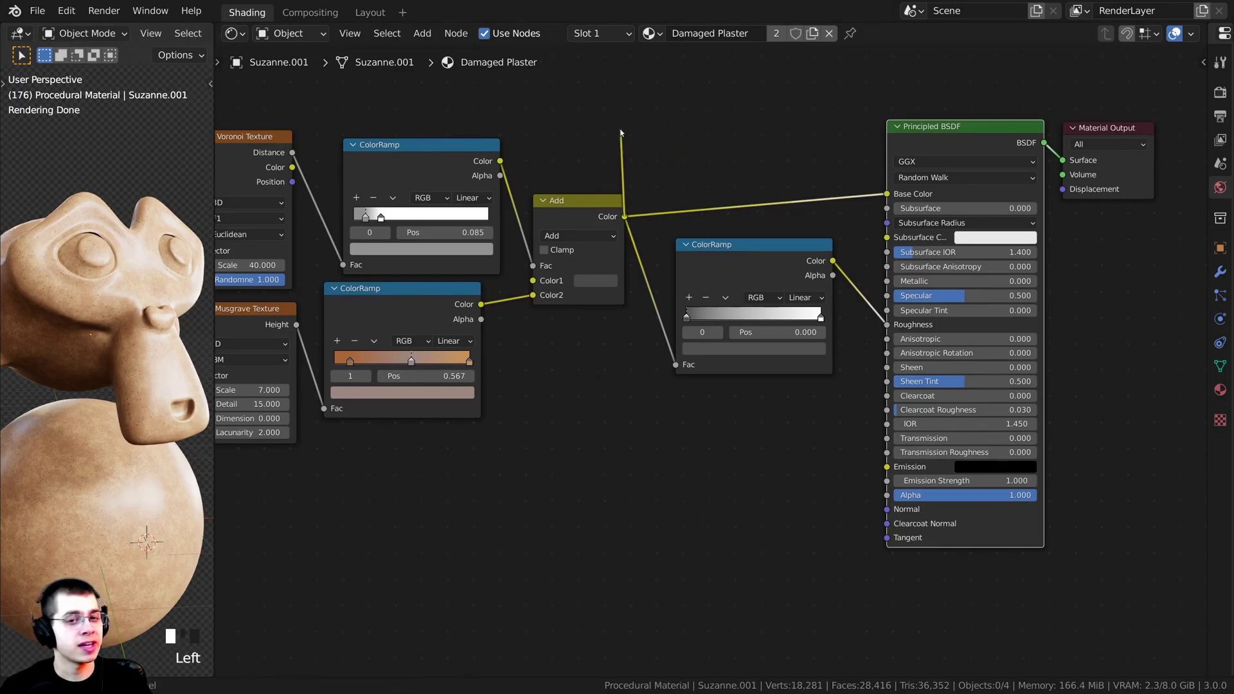
{"action": "left_click_drag", "start_coordinate": [604, 255], "coordinate": [887, 510]}
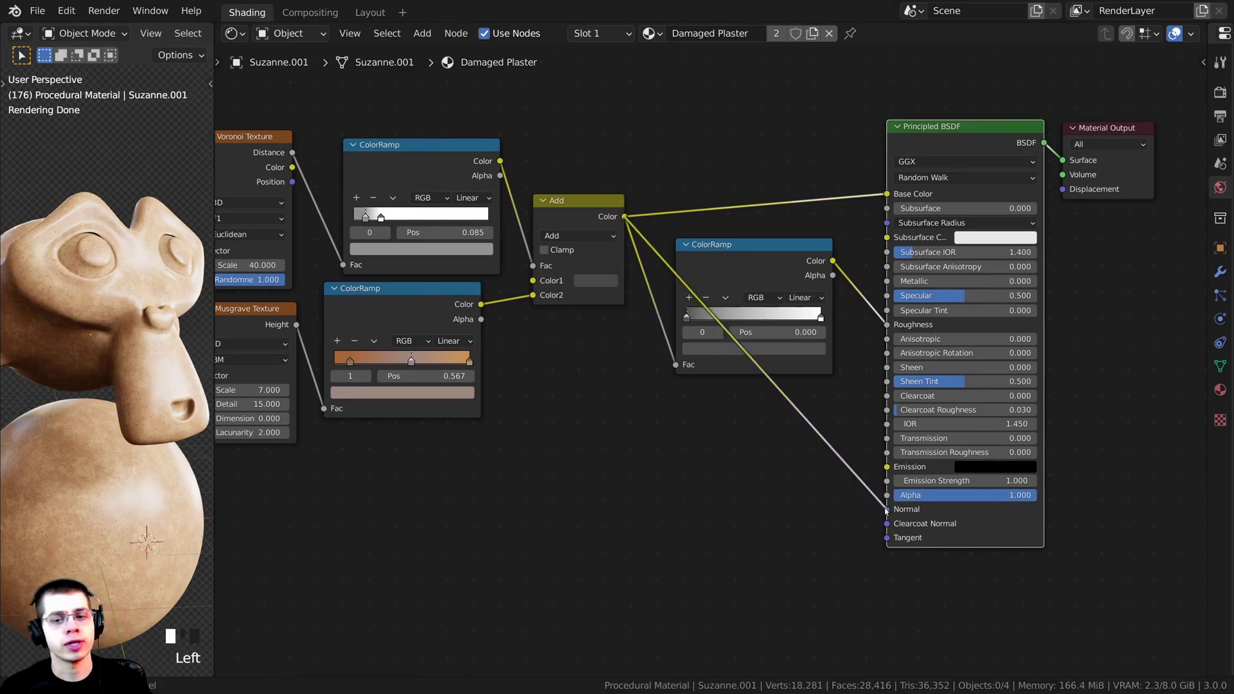
Step: Insert a Bump node on the link between the Add node and the Principled BSDF's Normal, feeding the Add color into its Height
{"action": "middle_click_drag", "start_coordinate": [115, 312], "coordinate": [103, 364], "text": "shift"}
{"action": "scroll", "coordinate": [127, 369], "scroll_direction": "up", "scroll_amount": 5}
{"action": "scroll", "coordinate": [103, 363], "scroll_direction": "up", "scroll_amount": 2}
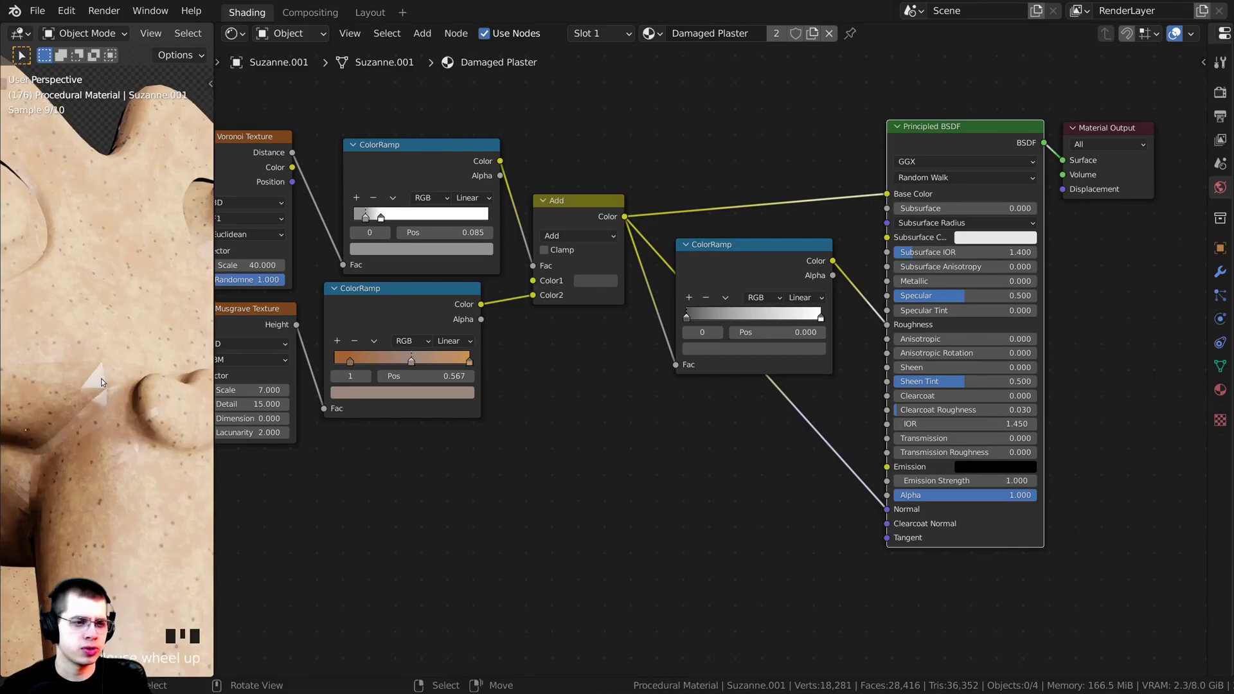
{"action": "middle_click_drag", "start_coordinate": [94, 428], "coordinate": [110, 302], "text": "shift"}
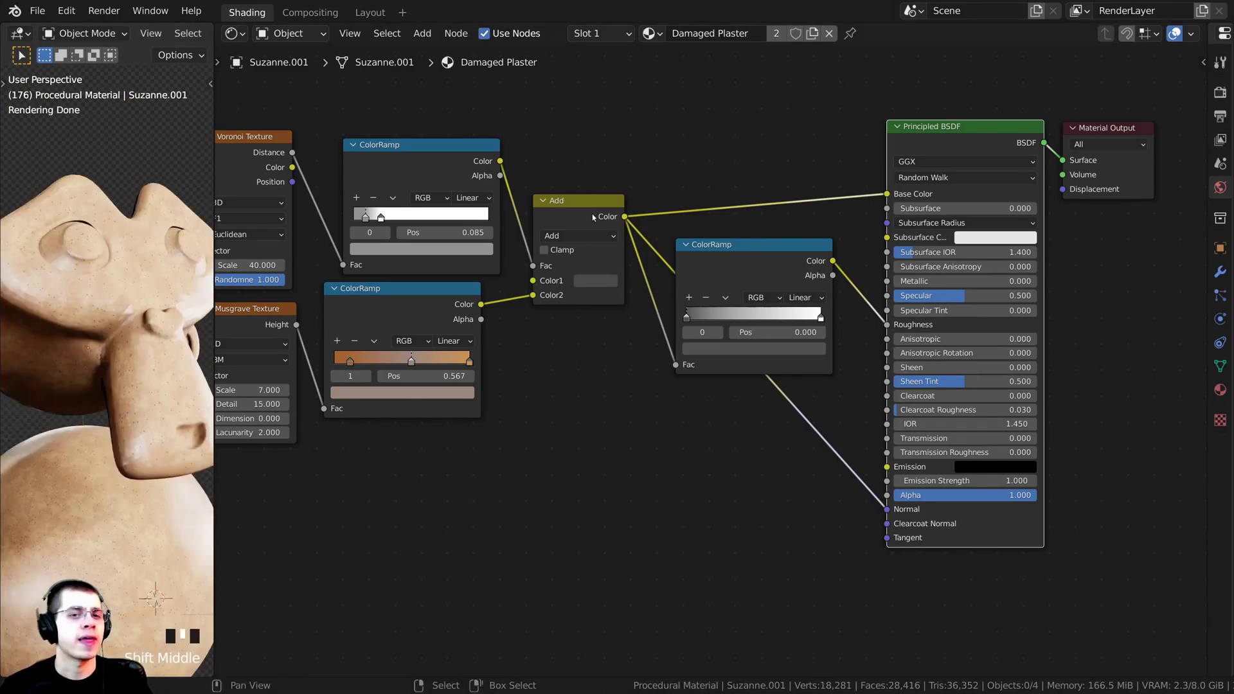
{"action": "left_click_drag", "start_coordinate": [627, 219], "coordinate": [769, 122]}
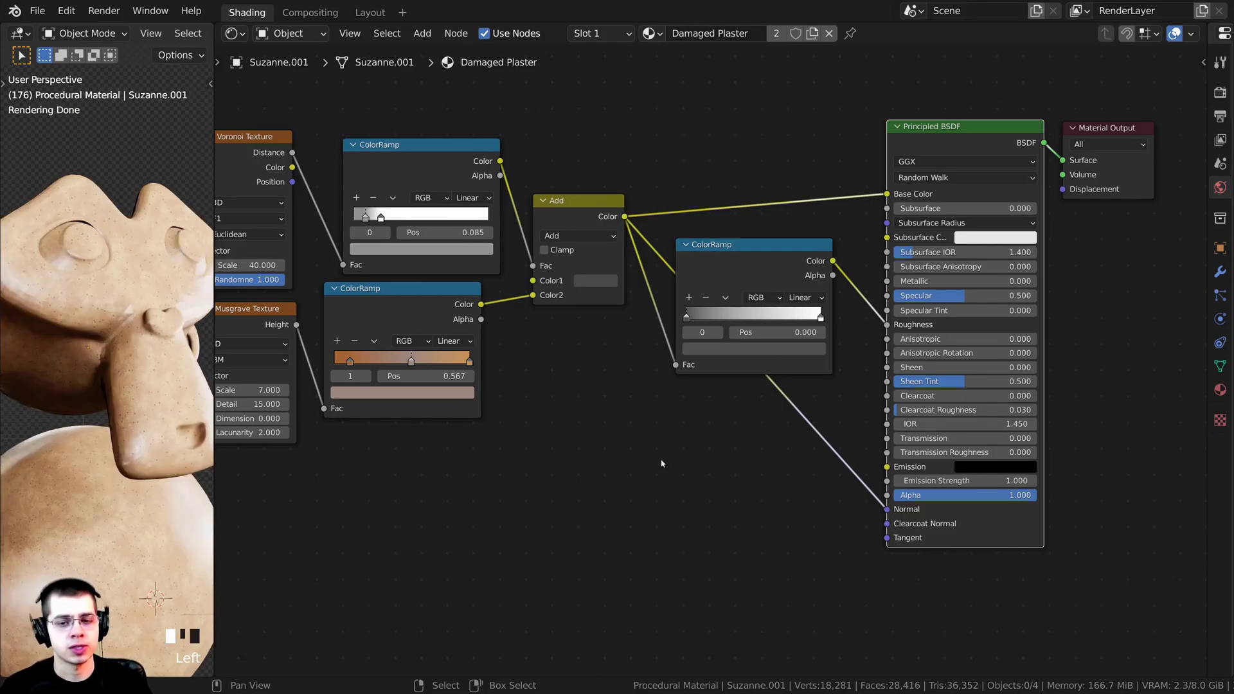
{"action": "middle_click_drag", "start_coordinate": [698, 469], "coordinate": [686, 461]}
{"action": "key", "text": "shift+a"}
{"action": "type", "text": "bump"}
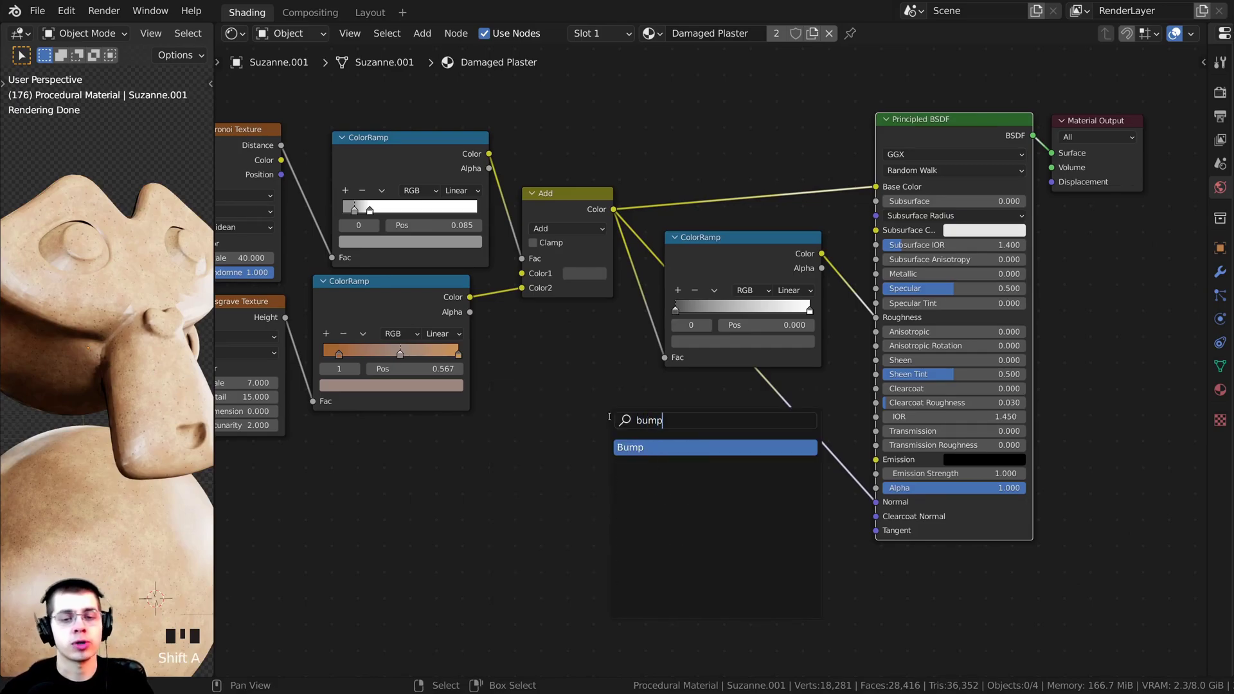
{"action": "left_click", "coordinate": [639, 450]}
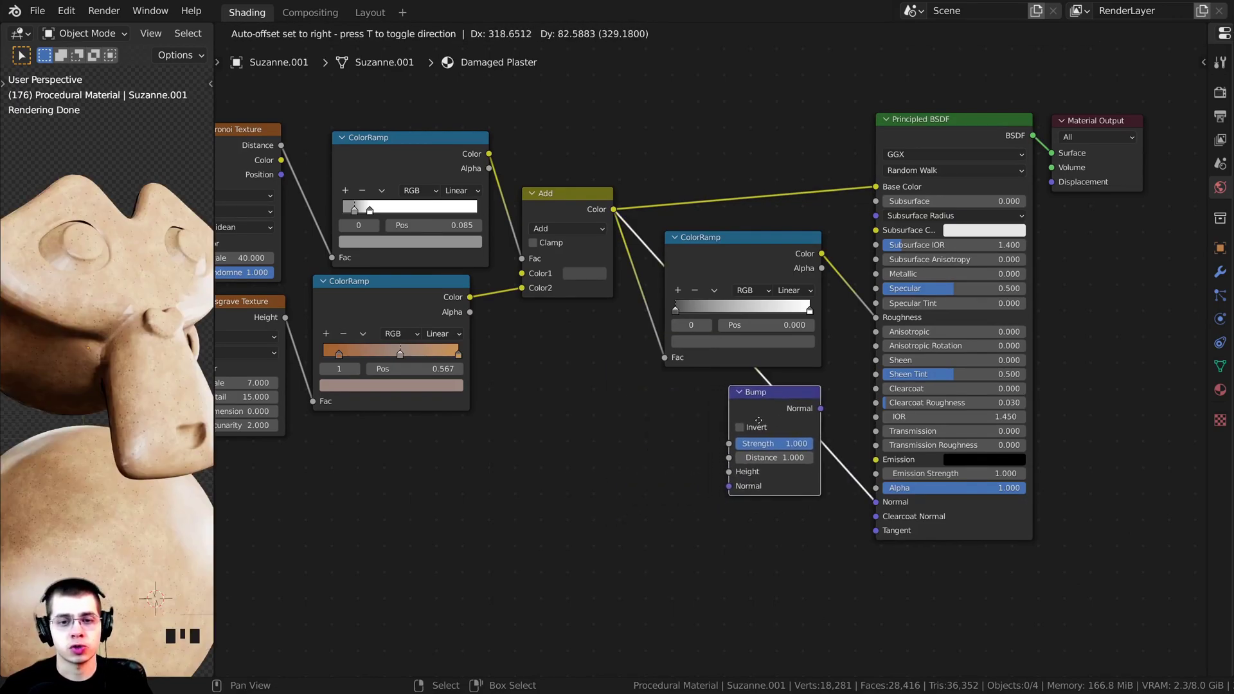
{"action": "left_click", "coordinate": [683, 464]}
{"action": "left_click_drag", "start_coordinate": [587, 241], "coordinate": [565, 249]}
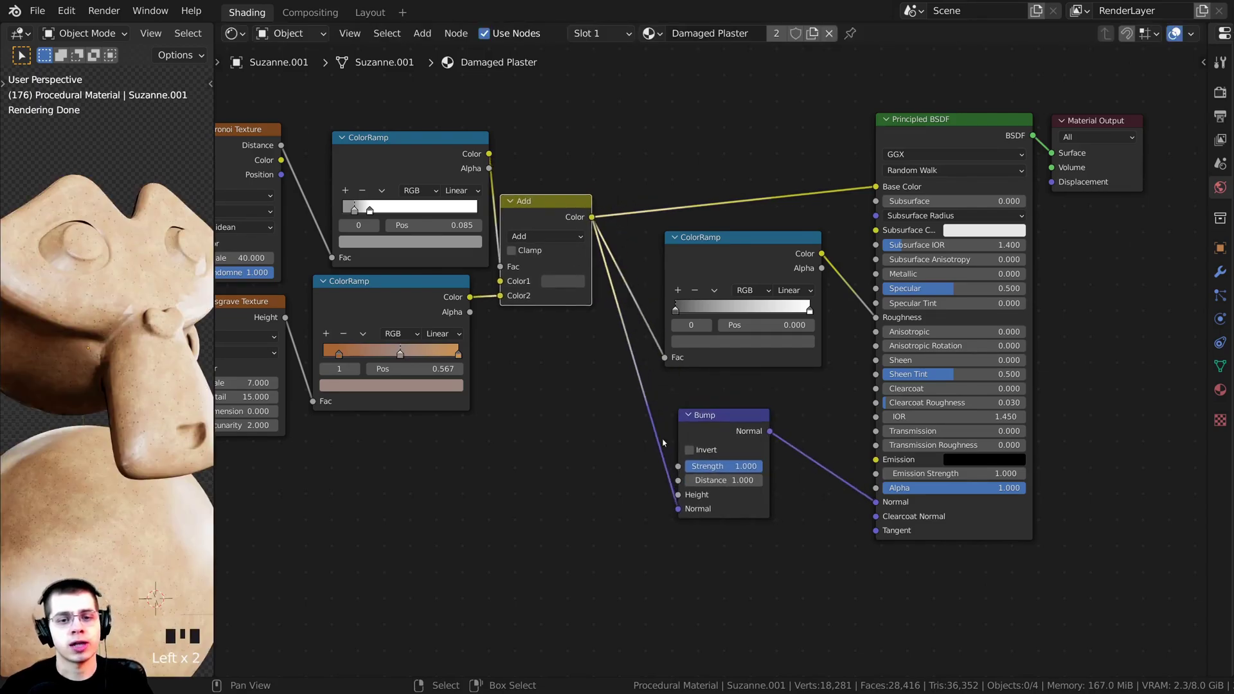
{"action": "left_click_drag", "start_coordinate": [679, 511], "coordinate": [679, 495]}
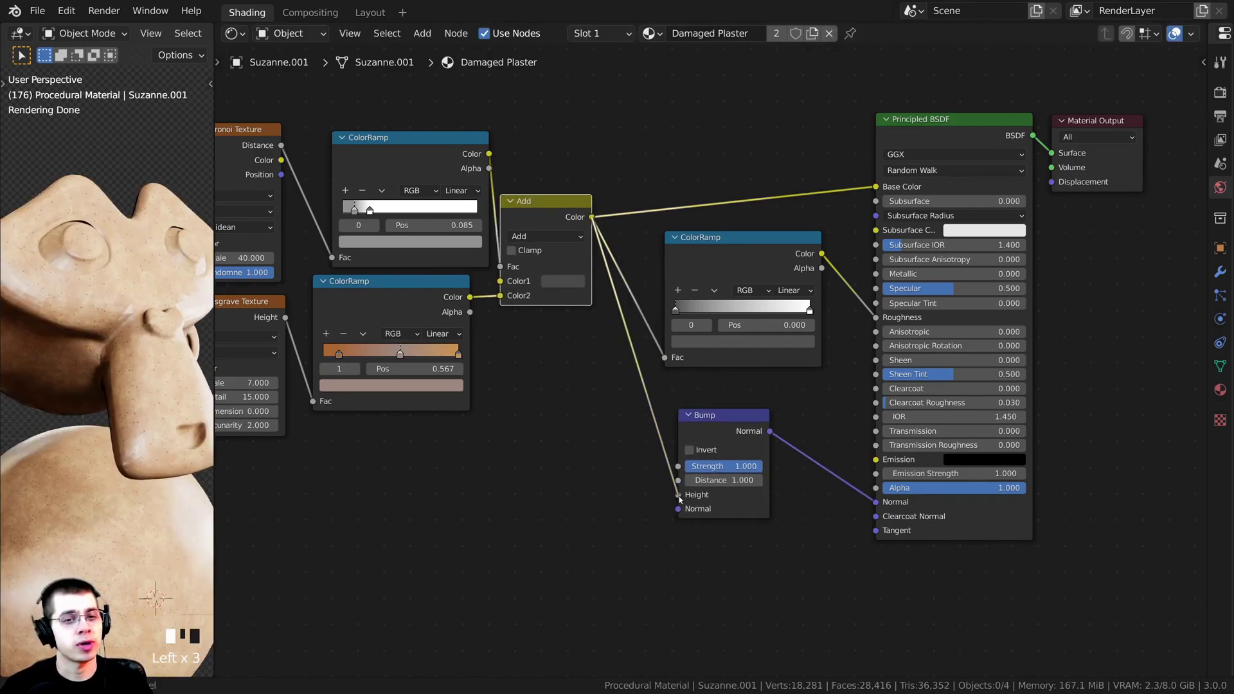
Step: Examine the bump effect on Suzanne's surface up close in the rendered preview
{"action": "scroll", "coordinate": [652, 412], "scroll_direction": "up", "scroll_amount": 3}
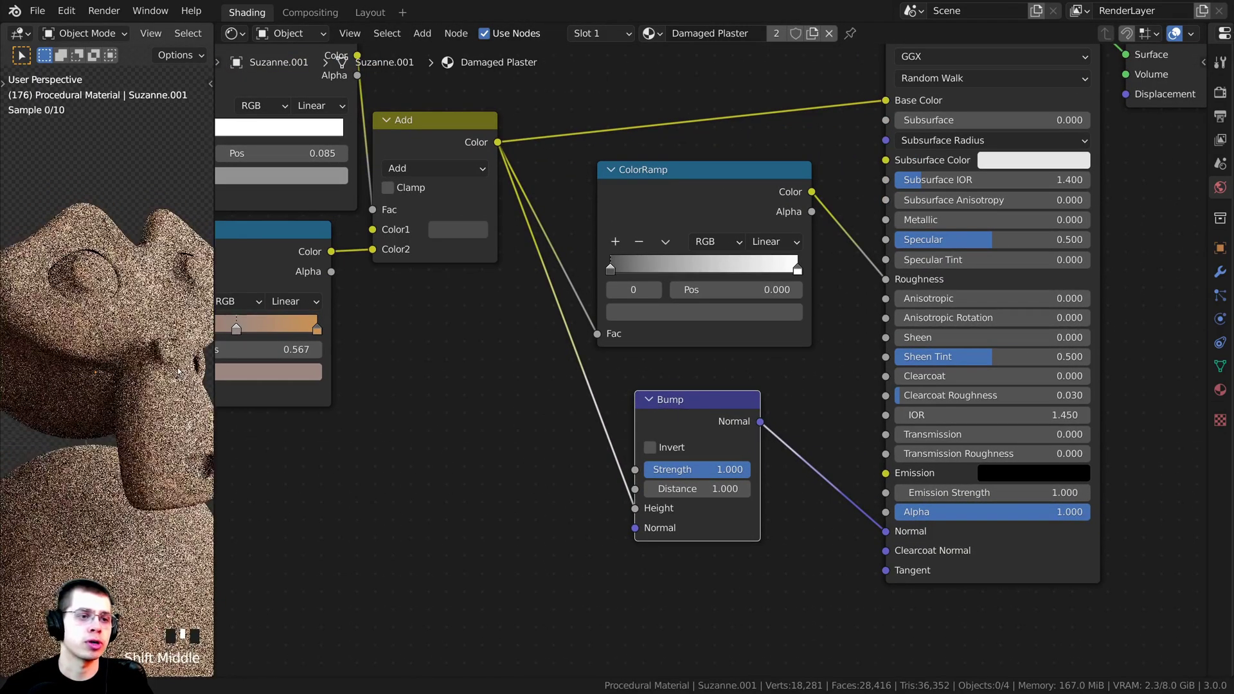
{"action": "scroll", "coordinate": [116, 334], "scroll_direction": "up", "scroll_amount": 5}
{"action": "scroll", "coordinate": [117, 353], "scroll_direction": "up", "scroll_amount": 2}
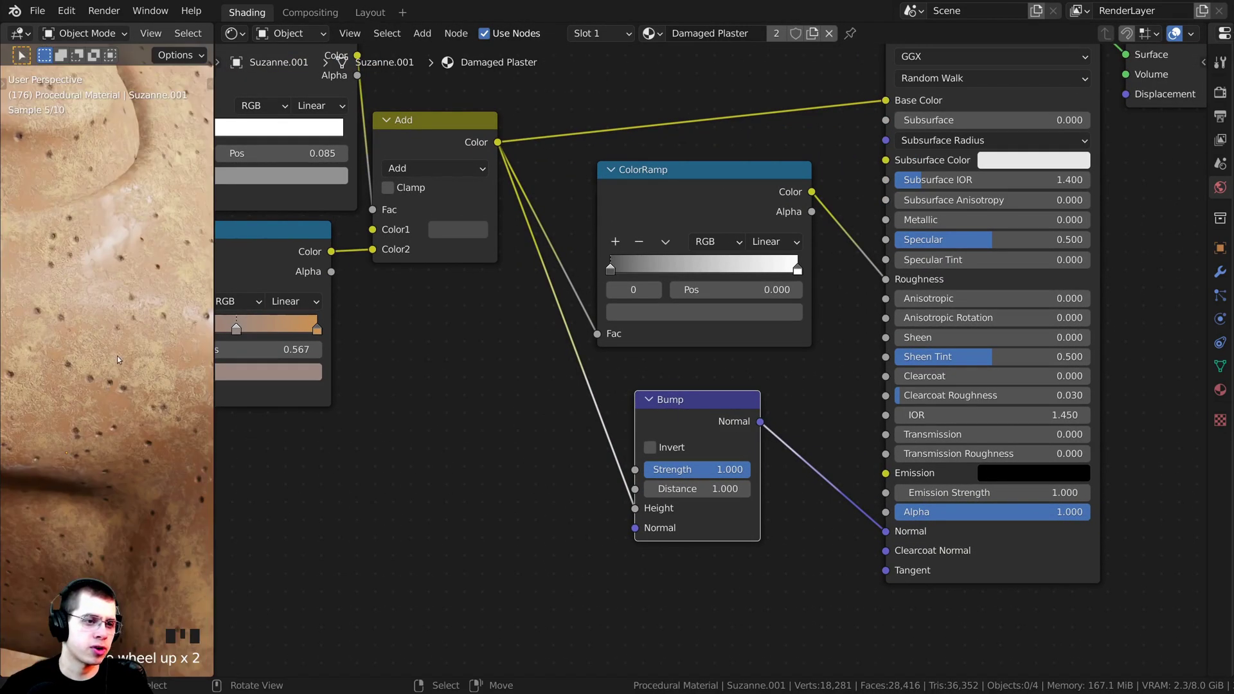
{"action": "middle_click_drag", "start_coordinate": [553, 468], "coordinate": [517, 437]}
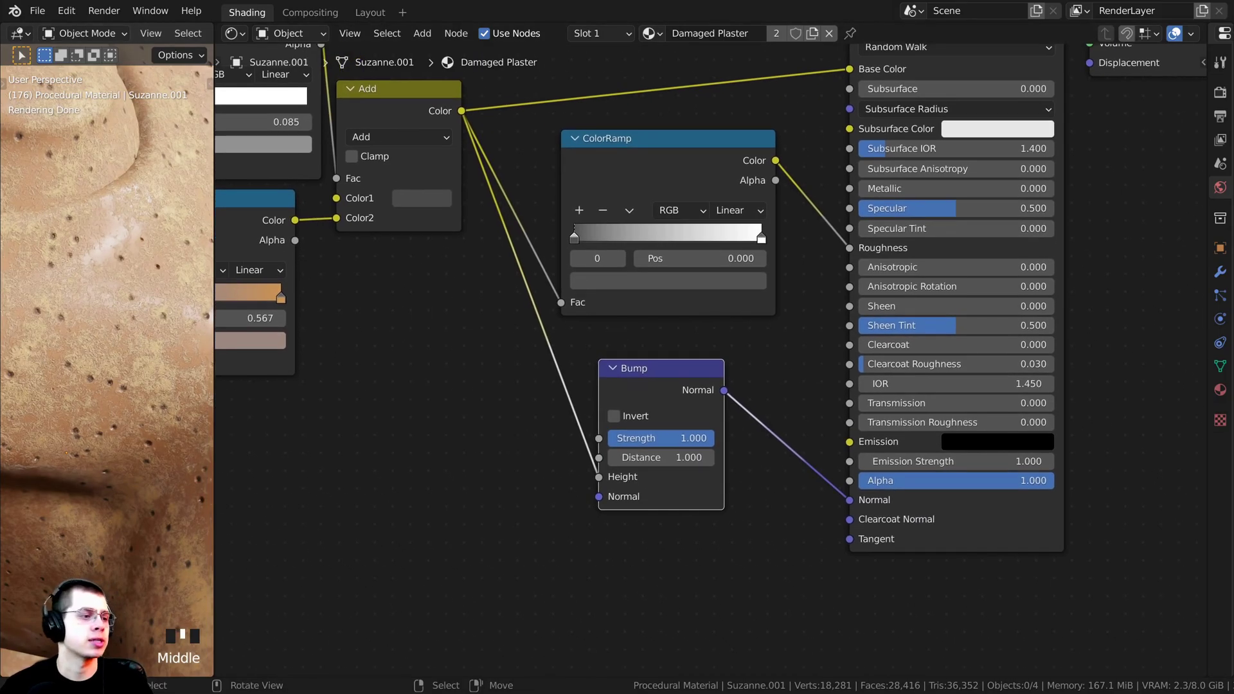
{"action": "scroll", "coordinate": [1002, 257], "scroll_direction": "down", "scroll_amount": 5}
{"action": "scroll", "coordinate": [129, 385], "scroll_direction": "down", "scroll_amount": 5}
{"action": "middle_click_drag", "start_coordinate": [97, 412], "coordinate": [28, 577], "text": "shift"}
Step: Add a Noise Texture node directly below the Musgrave Texture
{"action": "middle_click_drag", "start_coordinate": [615, 450], "coordinate": [733, 414]}
{"action": "scroll", "coordinate": [607, 443], "scroll_direction": "up", "scroll_amount": 1}
{"action": "key", "text": "shift+a"}
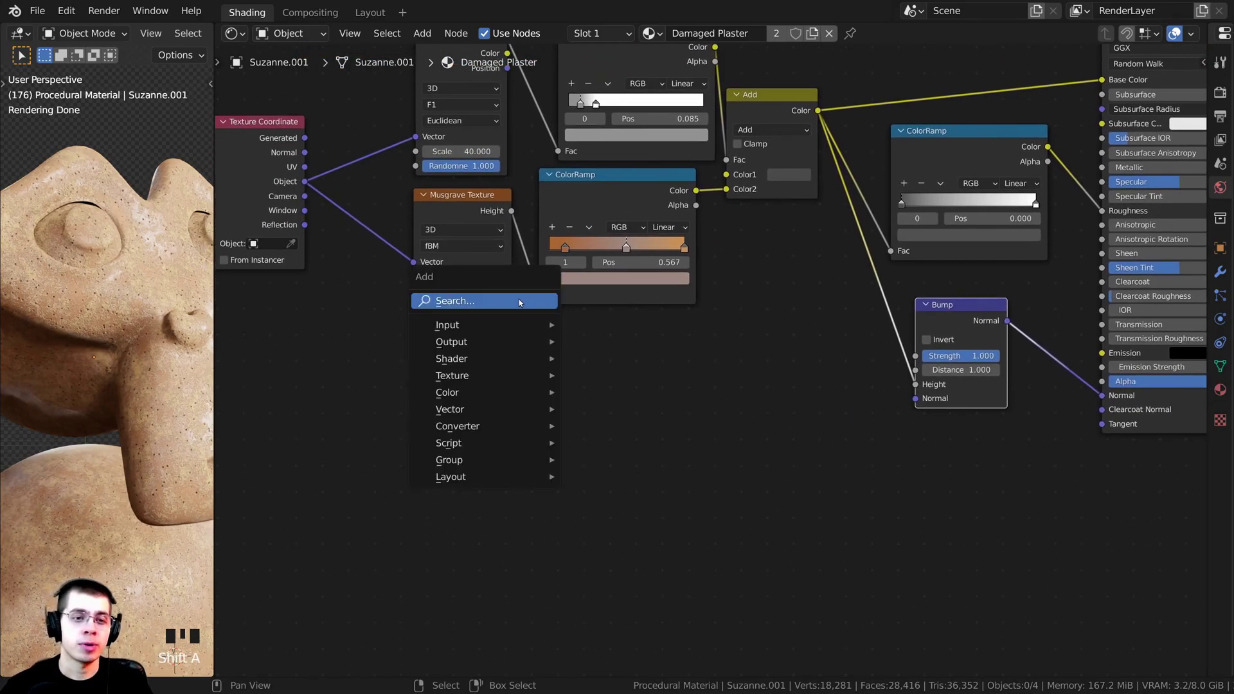
{"action": "left_click", "coordinate": [462, 301]}
{"action": "type", "text": "no"}
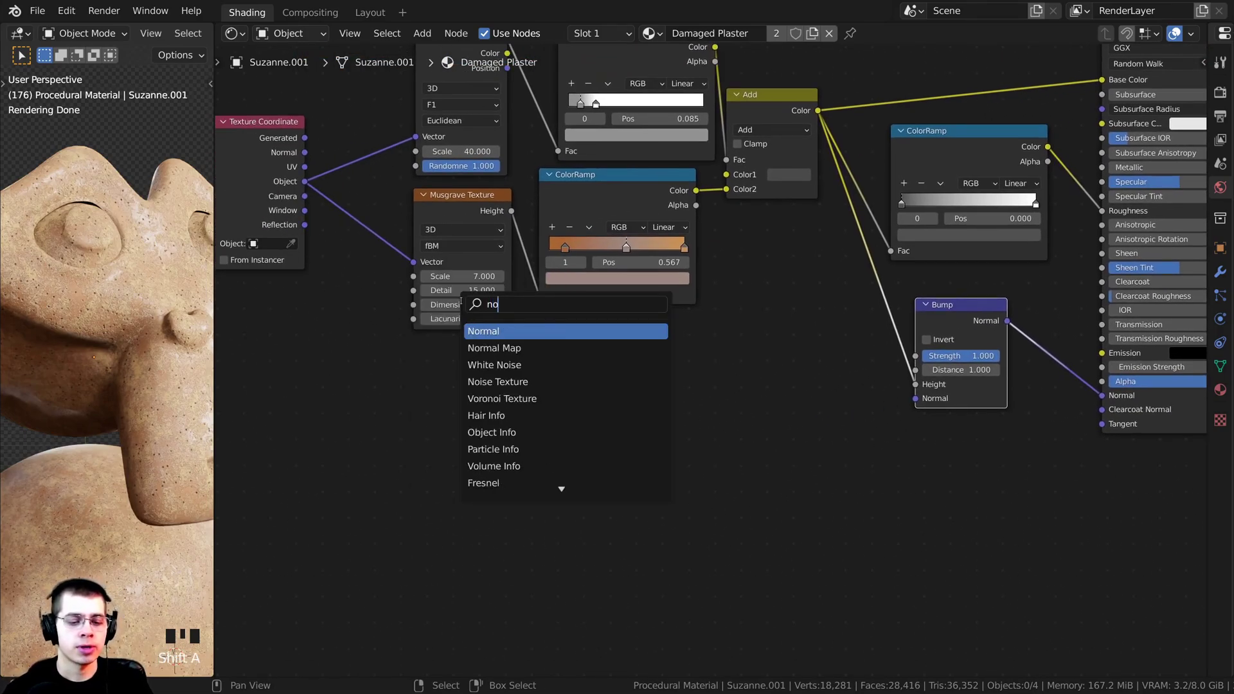
{"action": "type", "text": "i"}
{"action": "key", "text": "Down"}
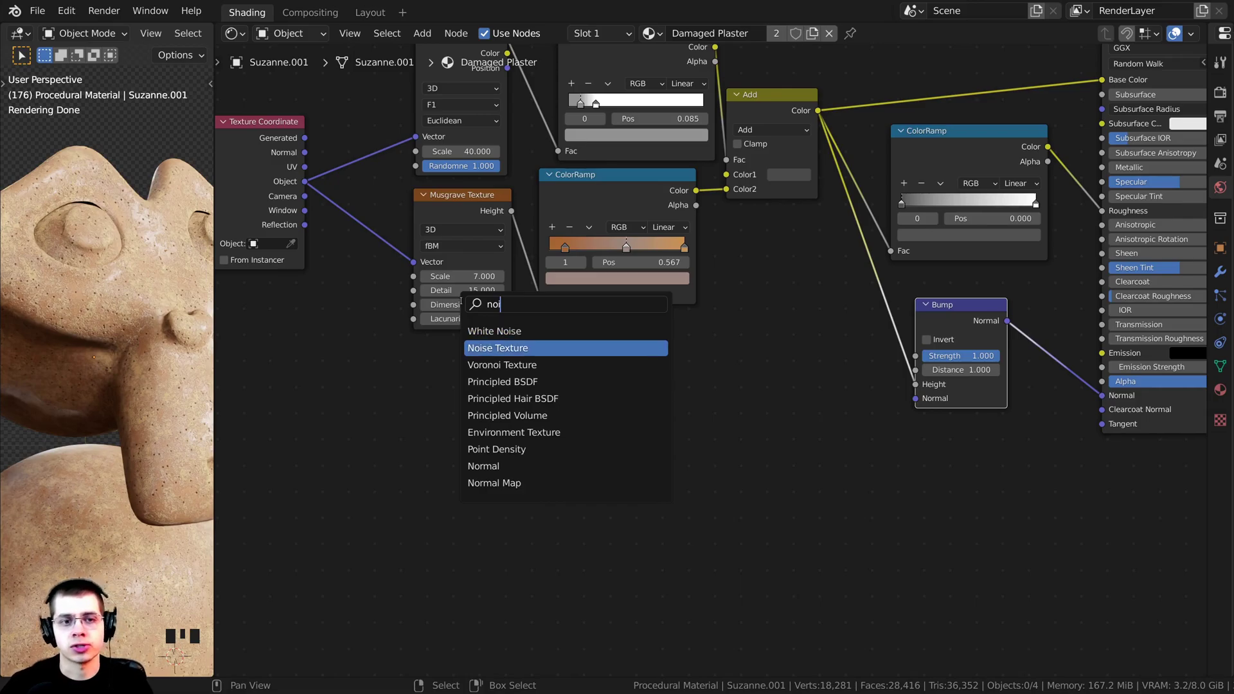
{"action": "key", "text": "Return"}
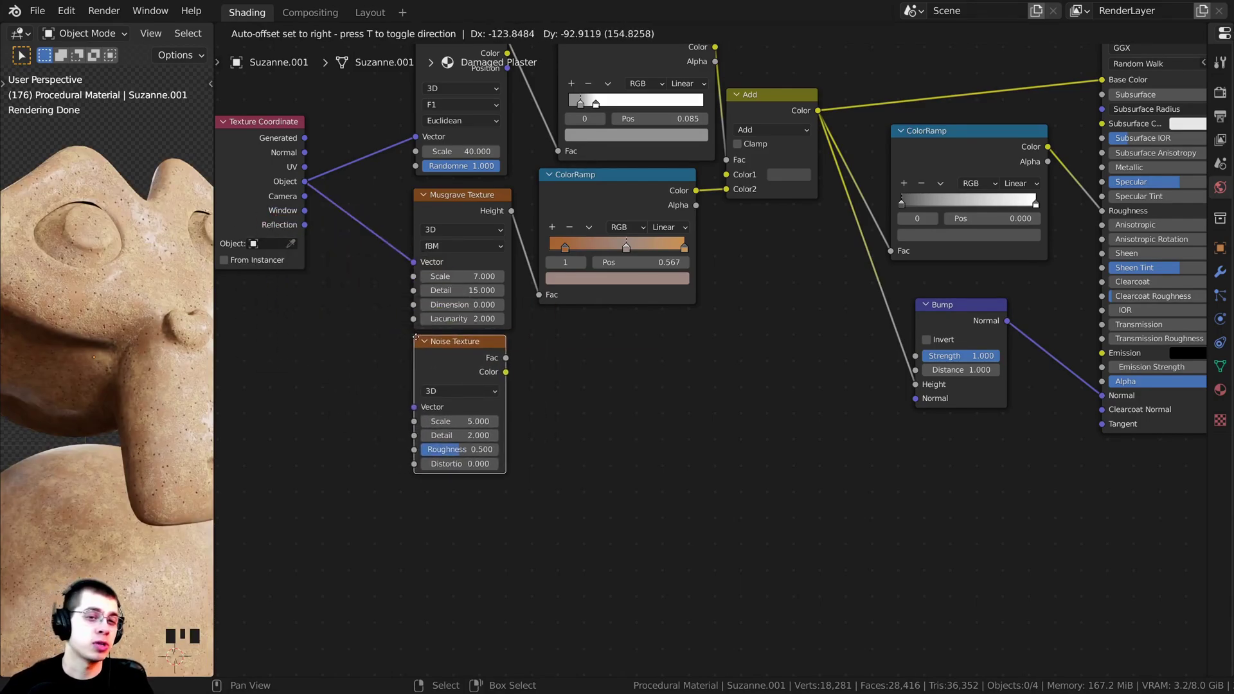
{"action": "left_click", "coordinate": [421, 342]}
Step: Preview the Noise Texture's Fac output on the objects and connect the Object coordinates to its Vector input
{"action": "middle_click_drag", "start_coordinate": [578, 386], "coordinate": [613, 386]}
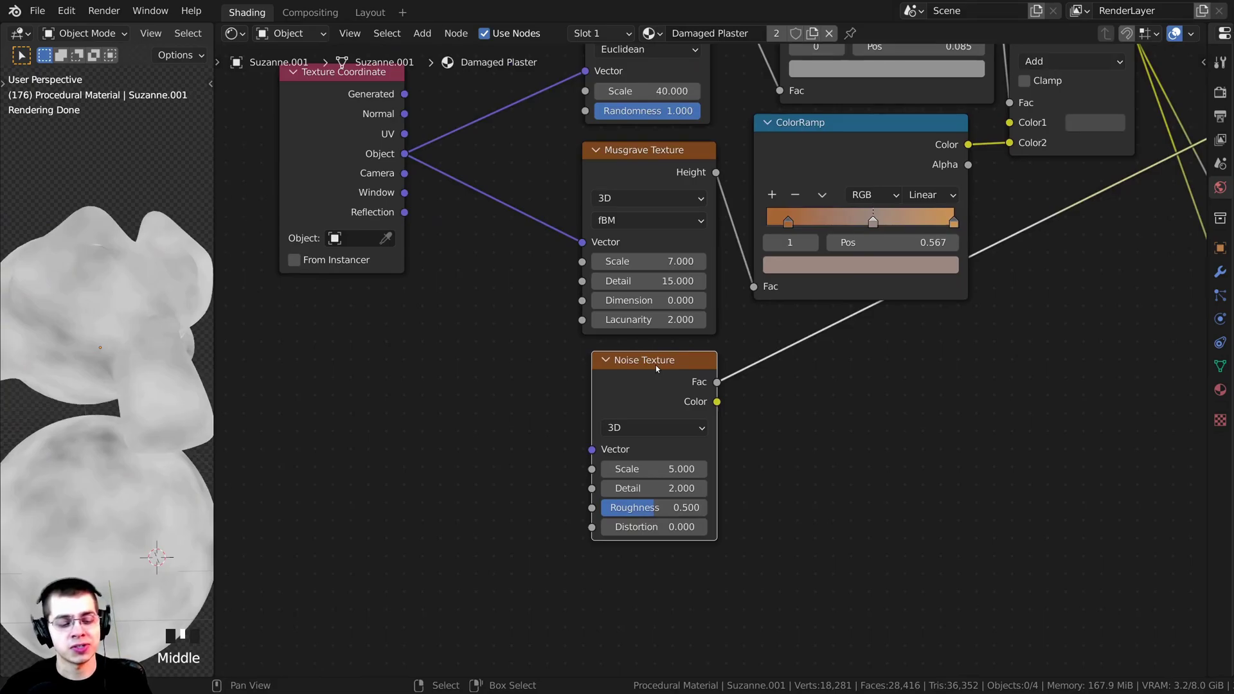
{"action": "left_click", "coordinate": [661, 364], "text": "ctrl+shift"}
{"action": "left_click", "coordinate": [662, 365], "text": "ctrl+shift"}
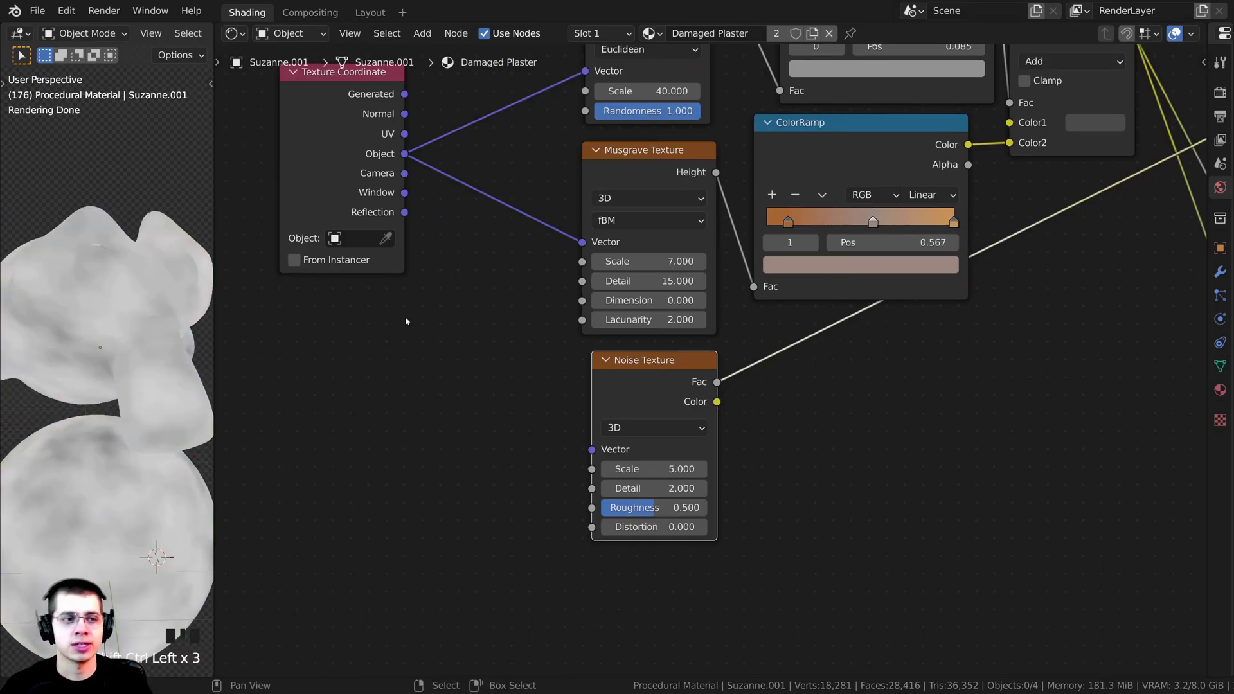
{"action": "left_click_drag", "start_coordinate": [405, 153], "coordinate": [592, 450]}
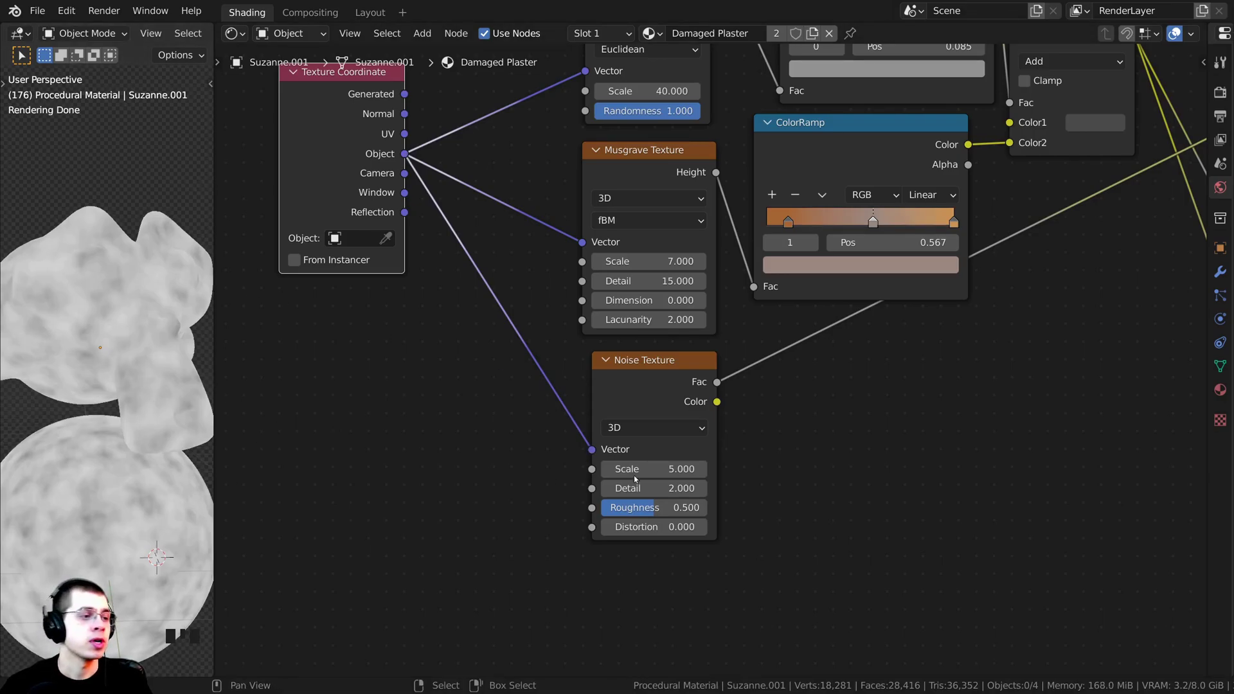
Step: Set the Noise Texture's Scale to 7 and Detail to 15
{"action": "left_click", "coordinate": [669, 469]}
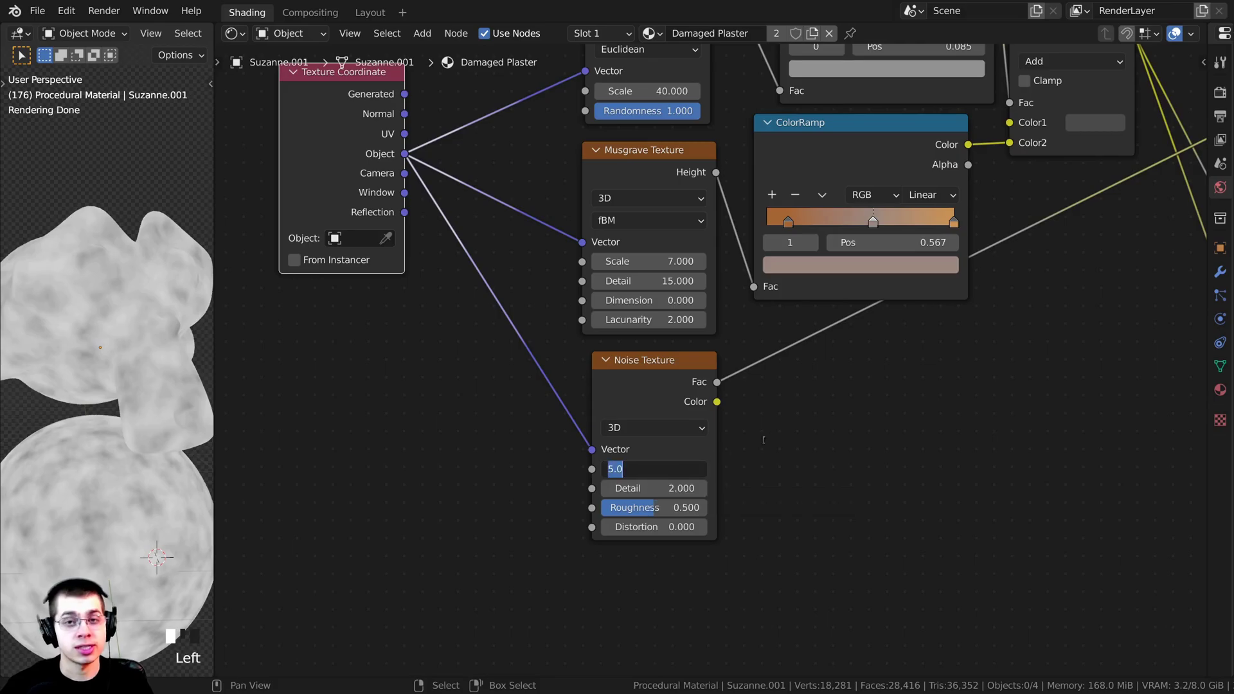
{"action": "type", "text": "7"}
{"action": "key", "text": "Return"}
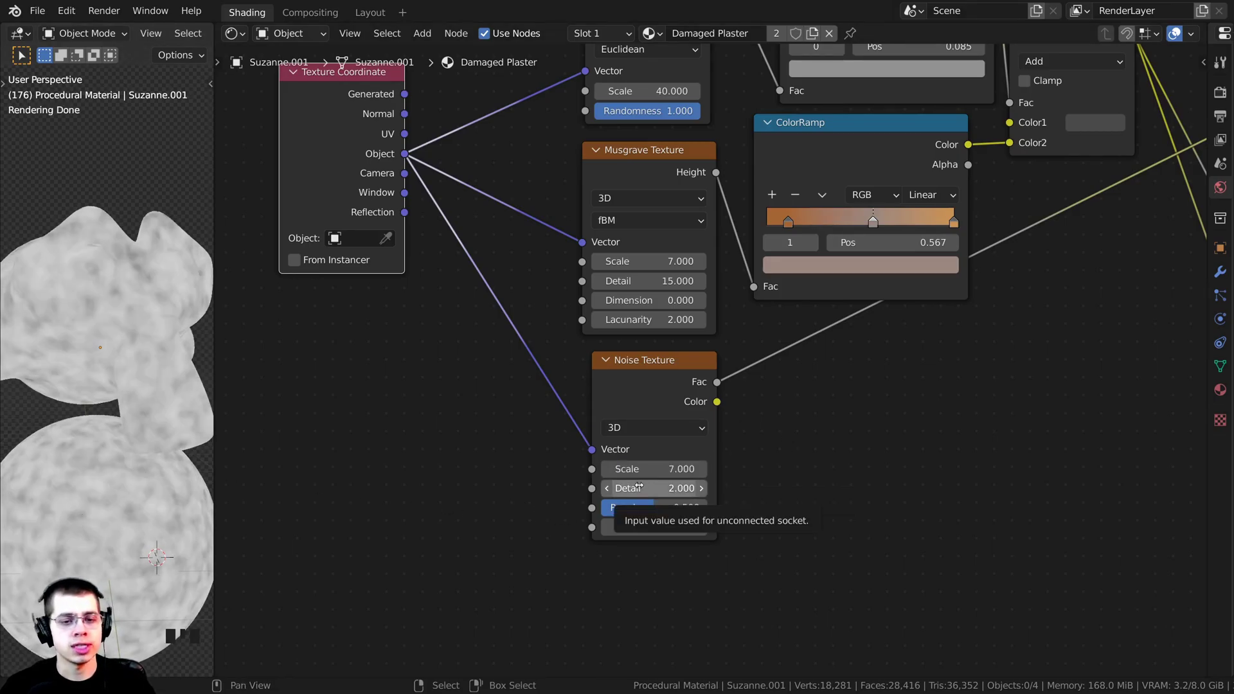
{"action": "scroll", "coordinate": [637, 486], "scroll_direction": "up", "scroll_amount": 4}
{"action": "middle_click_drag", "start_coordinate": [597, 534], "coordinate": [606, 494]}
{"action": "left_click_drag", "start_coordinate": [608, 495], "coordinate": [715, 495]}
Step: Duplicate the Bump node and insert the copy on the link between the first Bump and the Principled BSDF's Normal
{"action": "scroll", "coordinate": [517, 403], "scroll_direction": "down", "scroll_amount": 4}
{"action": "middle_click_drag", "start_coordinate": [517, 402], "coordinate": [424, 458]}
{"action": "middle_click_drag", "start_coordinate": [441, 518], "coordinate": [440, 502]}
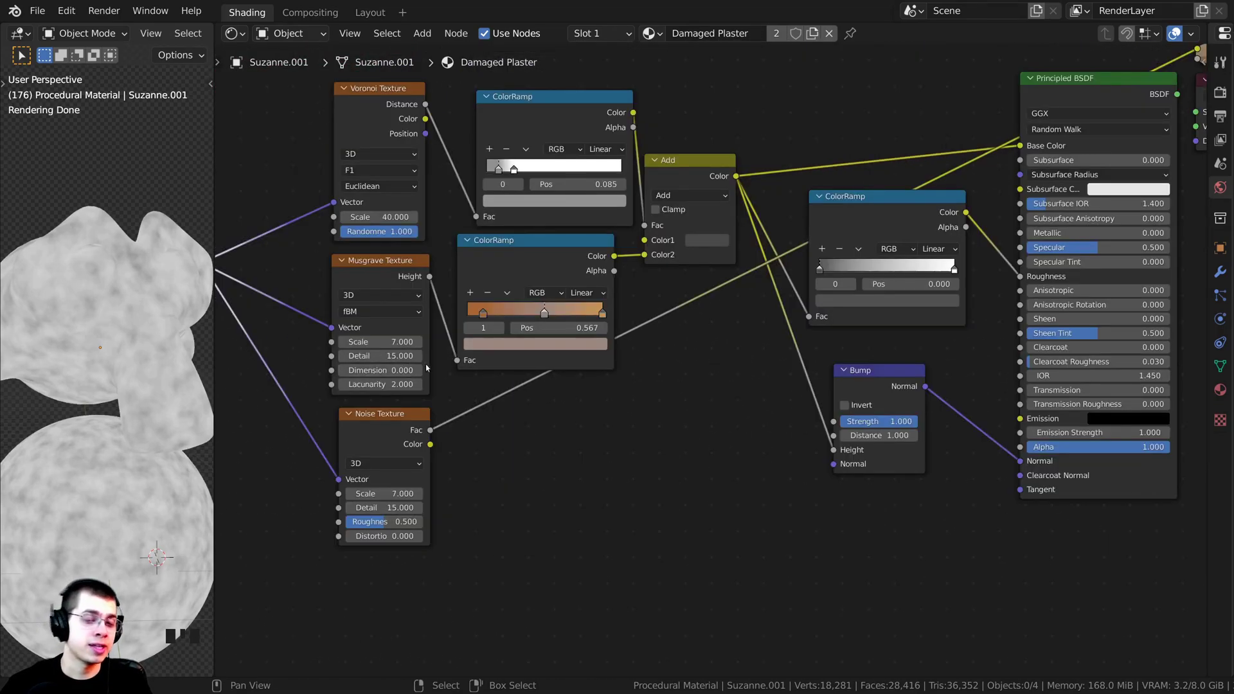
{"action": "middle_click_drag", "start_coordinate": [653, 333], "coordinate": [652, 333]}
{"action": "left_click_drag", "start_coordinate": [874, 390], "coordinate": [827, 371]}
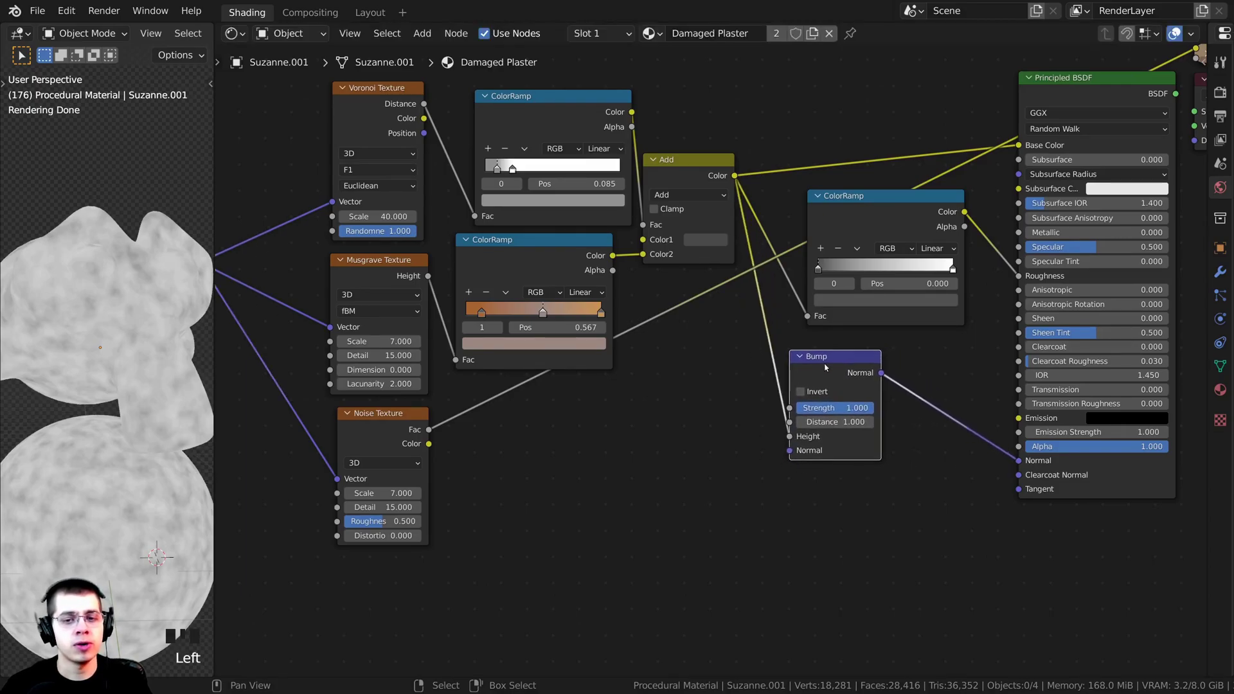
{"action": "key", "text": "shift+d"}
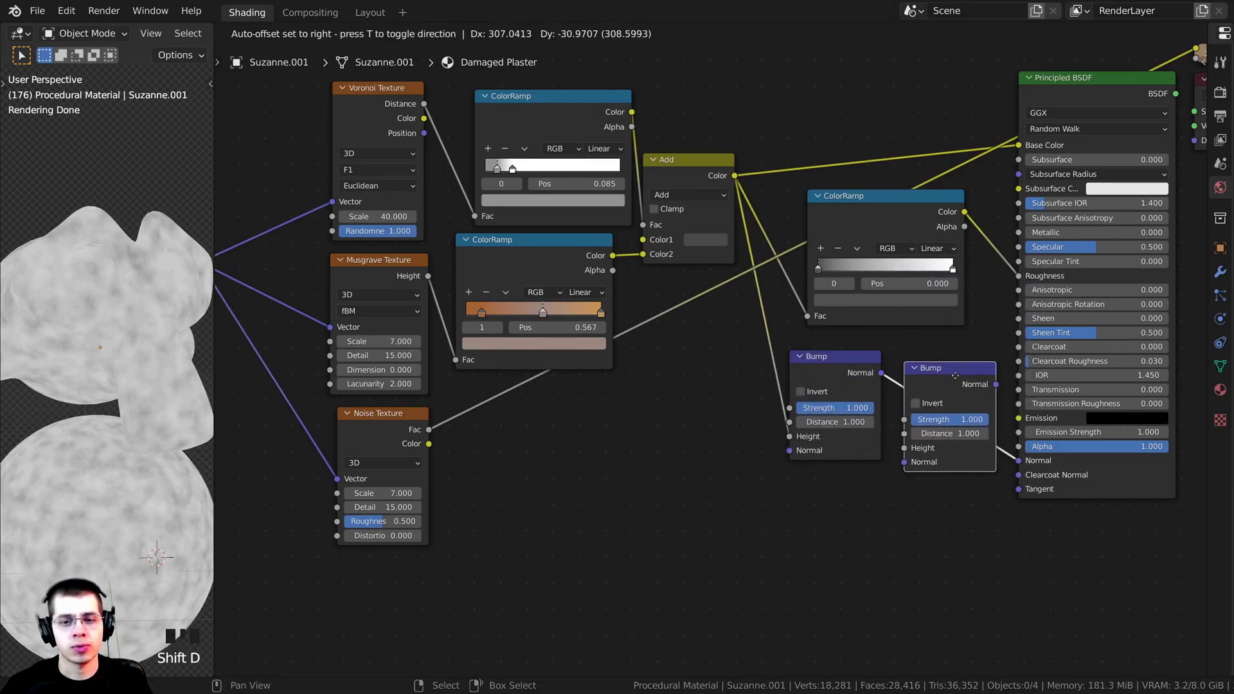
{"action": "left_click", "coordinate": [915, 384]}
Step: Align the second Bump node level with the first one
{"action": "middle_click_drag", "start_coordinate": [915, 385], "coordinate": [852, 394]}
{"action": "scroll", "coordinate": [853, 393], "scroll_direction": "up", "scroll_amount": 6}
{"action": "middle_click_drag", "start_coordinate": [606, 440], "coordinate": [558, 404]}
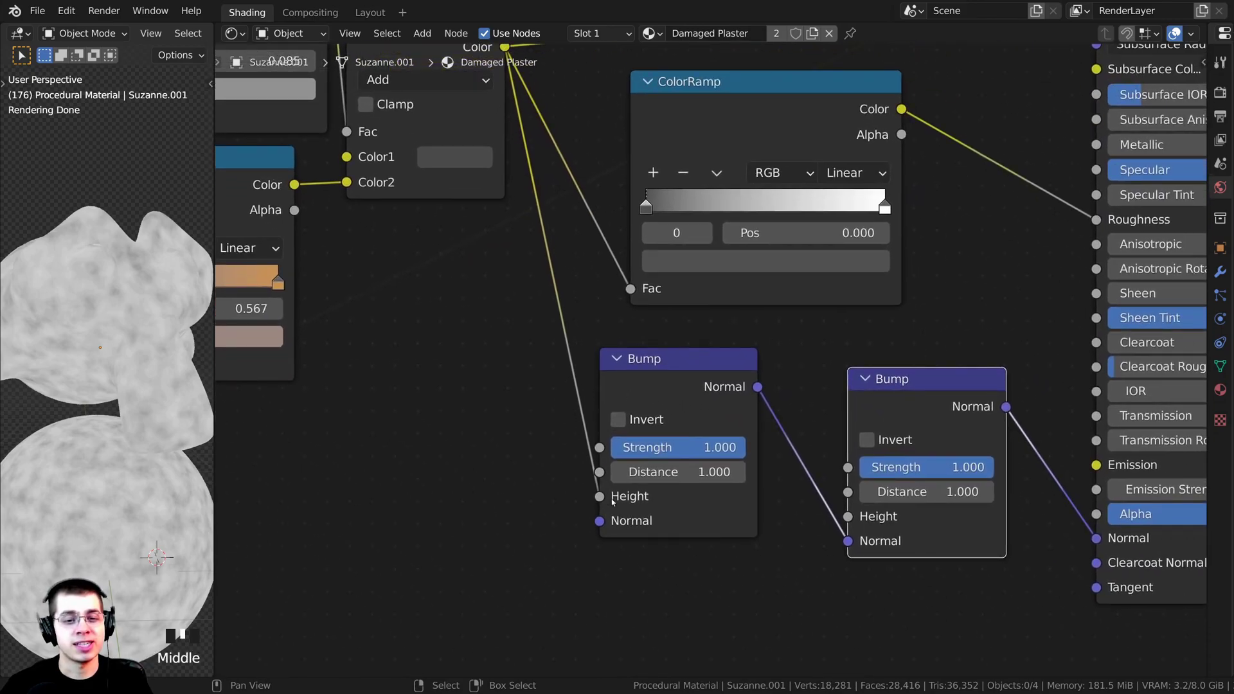
{"action": "middle_click_drag", "start_coordinate": [799, 435], "coordinate": [786, 421]}
{"action": "left_click", "coordinate": [710, 371]}
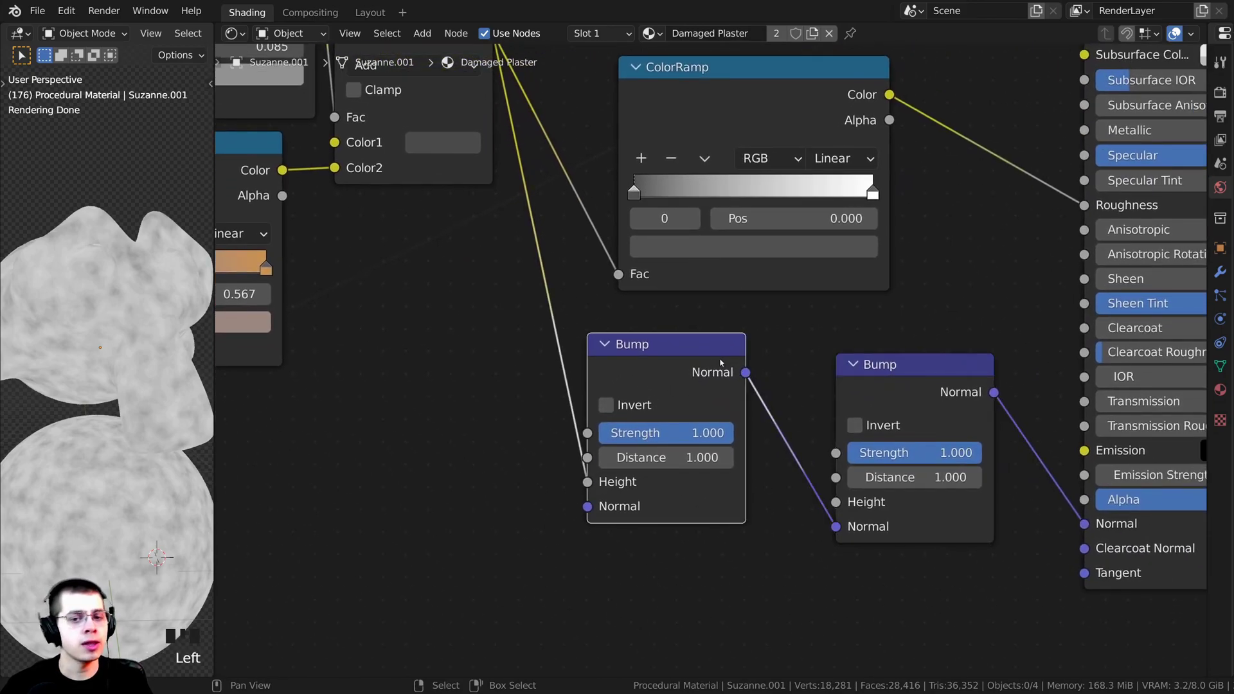
{"action": "left_click_drag", "start_coordinate": [845, 391], "coordinate": [827, 369]}
Step: Connect the Noise Texture's Fac output to the second Bump's Height and preview the Principled BSDF shader
{"action": "scroll", "coordinate": [804, 471], "scroll_direction": "up", "scroll_amount": 1}
{"action": "middle_click_drag", "start_coordinate": [804, 471], "coordinate": [876, 366]}
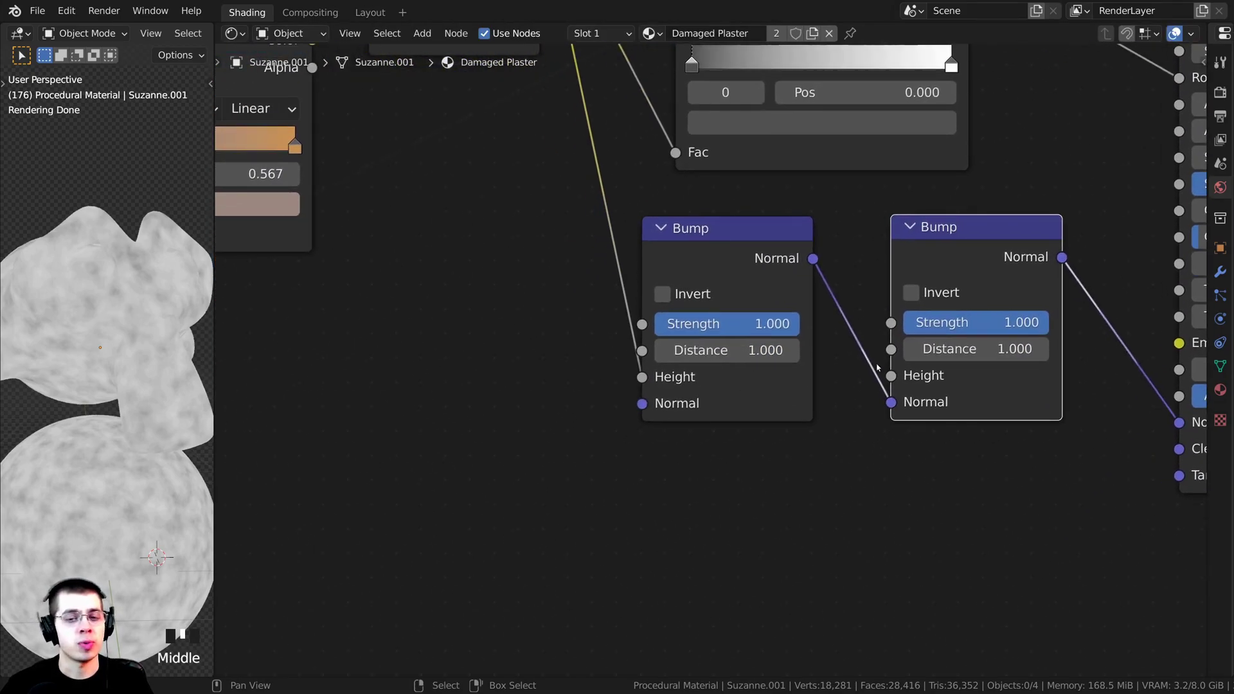
{"action": "left_click_drag", "start_coordinate": [890, 377], "coordinate": [794, 460]}
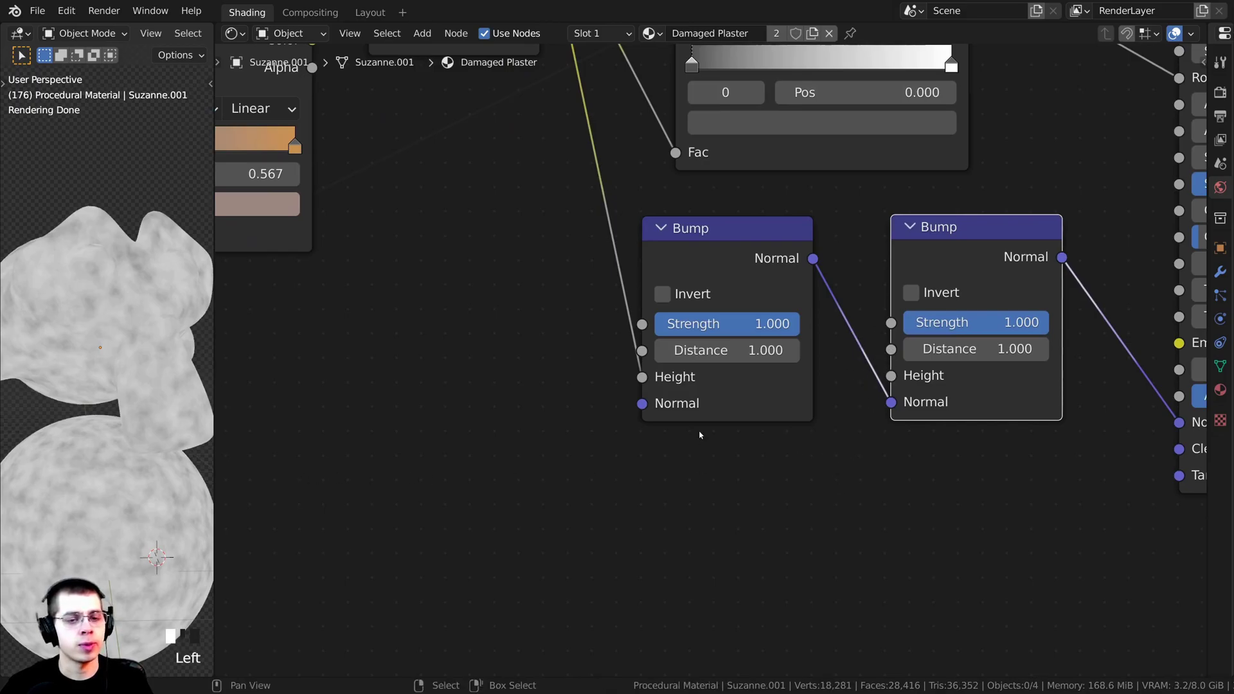
{"action": "scroll", "coordinate": [540, 413], "scroll_direction": "down", "scroll_amount": 5}
{"action": "middle_click_drag", "start_coordinate": [367, 385], "coordinate": [644, 345]}
{"action": "scroll", "coordinate": [644, 346], "scroll_direction": "down", "scroll_amount": 1}
{"action": "middle_click_drag", "start_coordinate": [540, 361], "coordinate": [362, 355]}
{"action": "left_click_drag", "start_coordinate": [320, 323], "coordinate": [916, 335]}
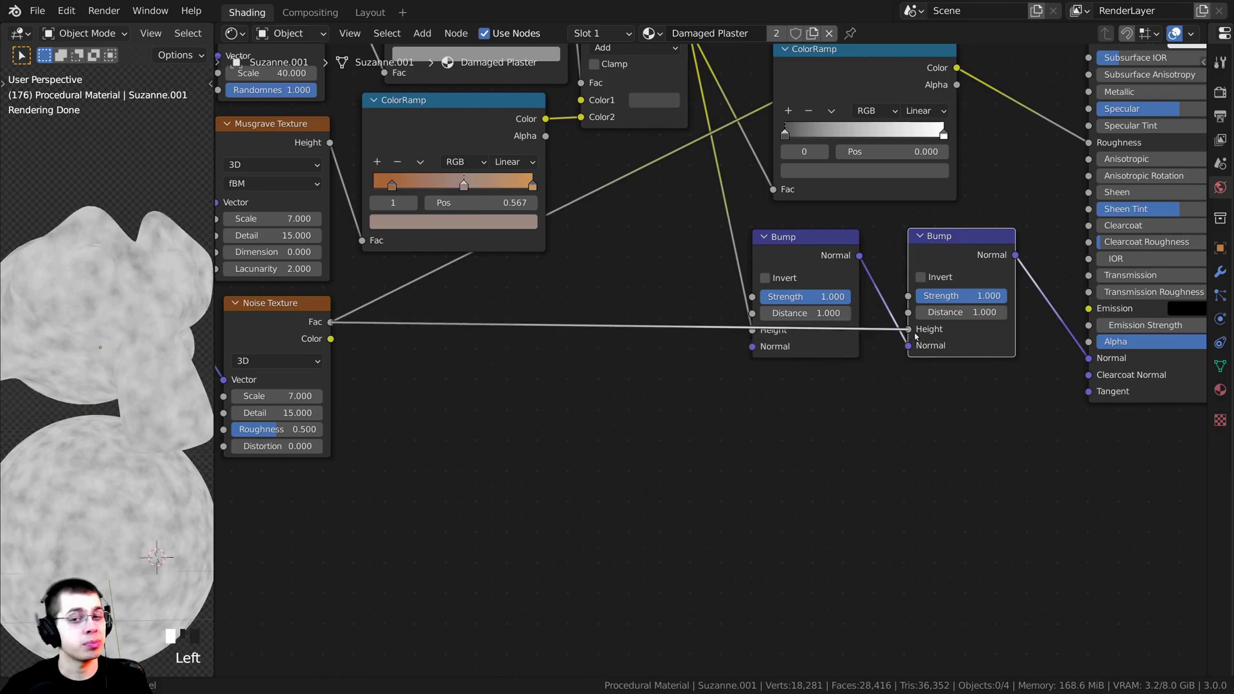
{"action": "middle_click_drag", "start_coordinate": [916, 335], "coordinate": [704, 534]}
{"action": "left_click", "coordinate": [928, 158], "text": "ctrl+shift"}
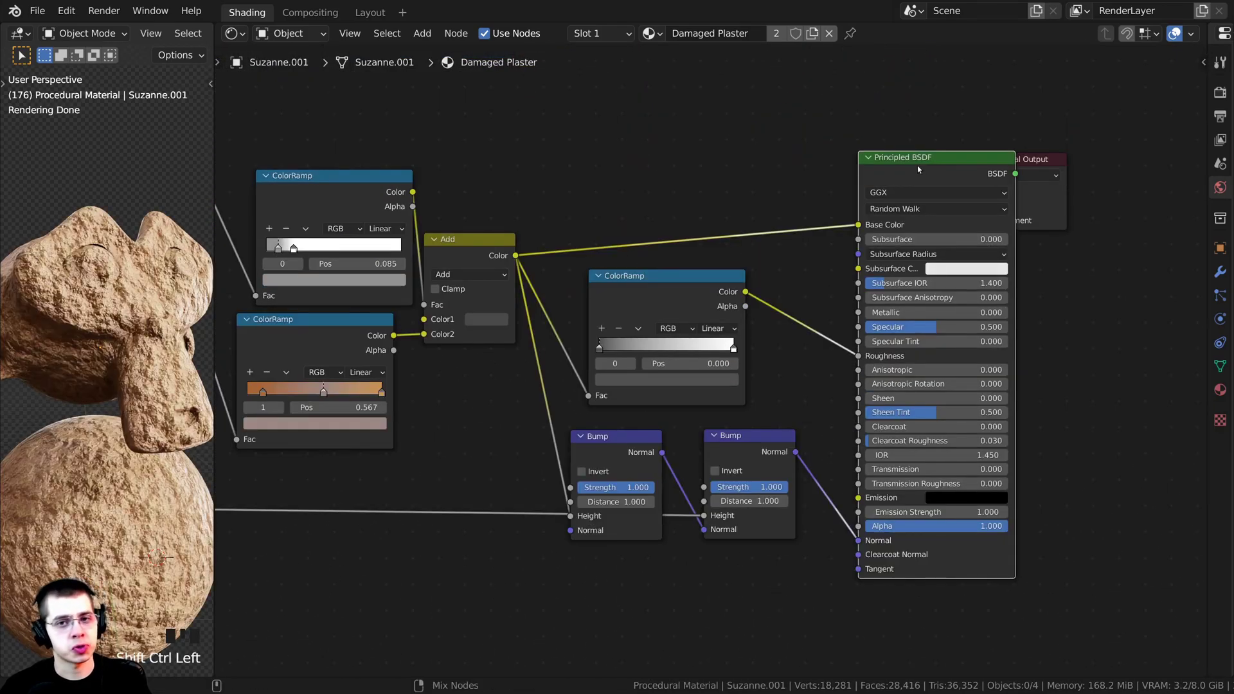
Step: Move the Material Output node out from behind the Principled BSDF
{"action": "left_click_drag", "start_coordinate": [1060, 154], "coordinate": [1116, 158]}
{"action": "left_click", "coordinate": [1054, 128]}
{"action": "scroll", "coordinate": [294, 546], "scroll_direction": "up", "scroll_amount": 1}
Step: Set the second Bump node's Strength to 0.2 and inspect the plaster surface on the models
{"action": "middle_click_drag", "start_coordinate": [294, 546], "coordinate": [263, 483]}
{"action": "scroll", "coordinate": [264, 482], "scroll_direction": "up", "scroll_amount": 4}
{"action": "scroll", "coordinate": [263, 482], "scroll_direction": "up", "scroll_amount": 2}
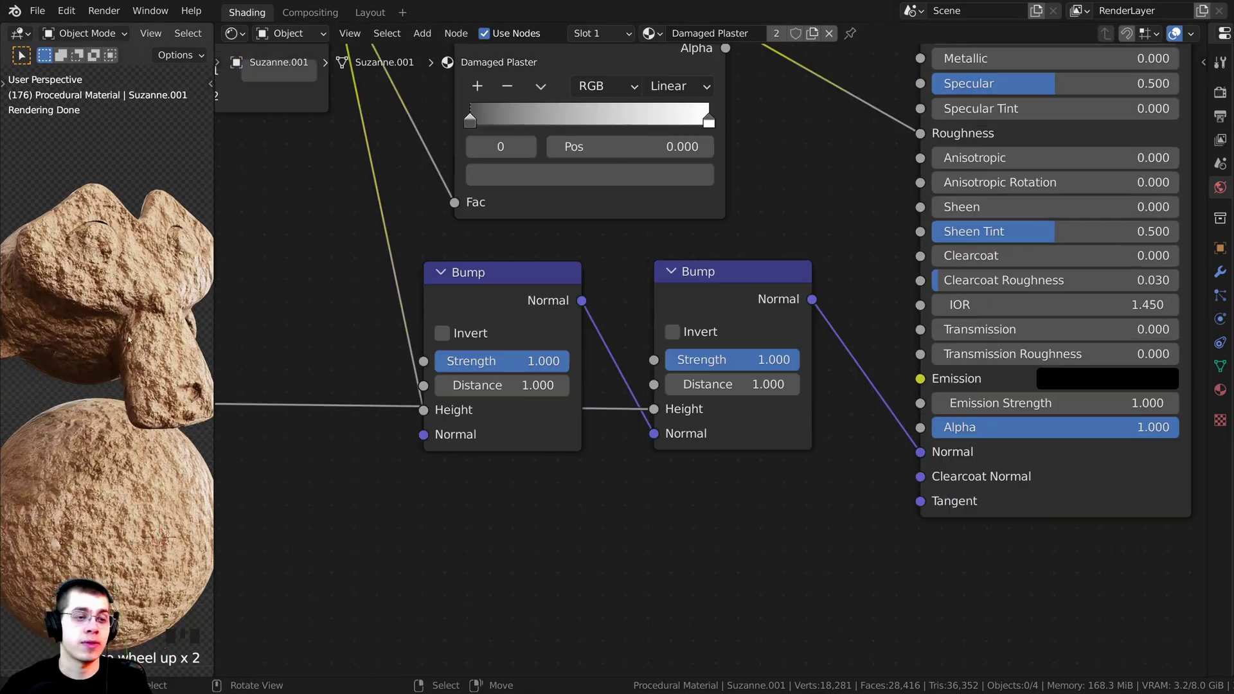
{"action": "scroll", "coordinate": [675, 360], "scroll_direction": "up", "scroll_amount": 3}
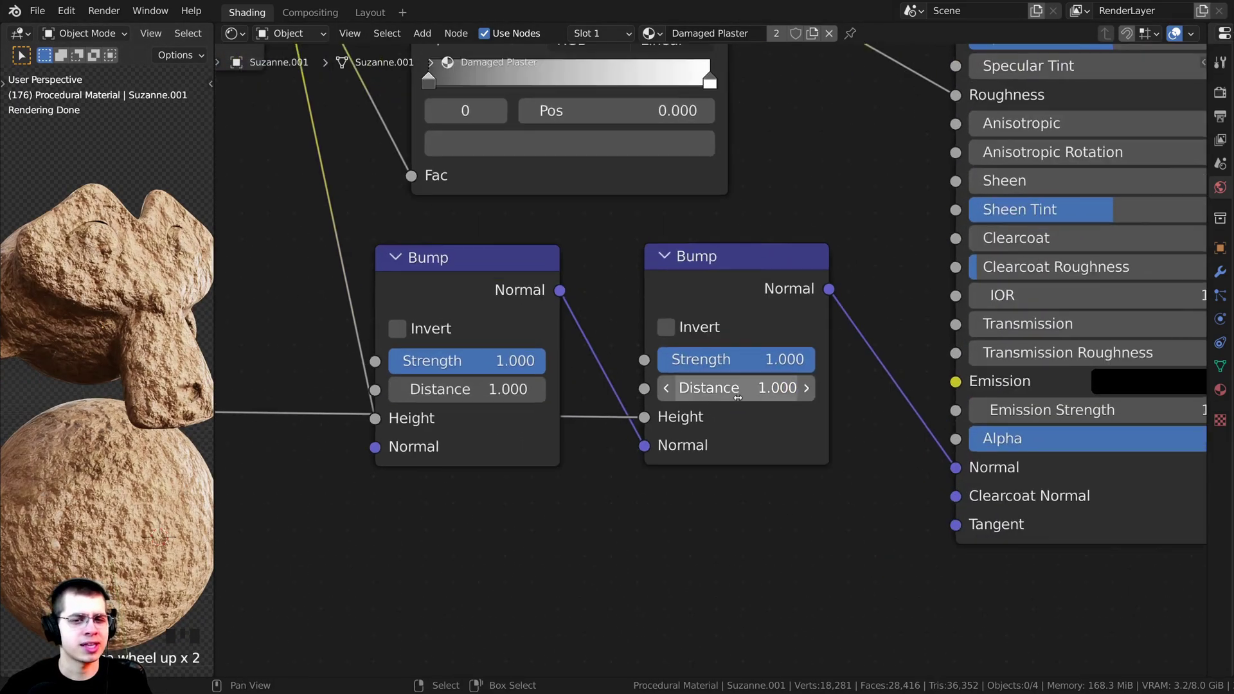
{"action": "left_click_drag", "start_coordinate": [724, 274], "coordinate": [737, 290]}
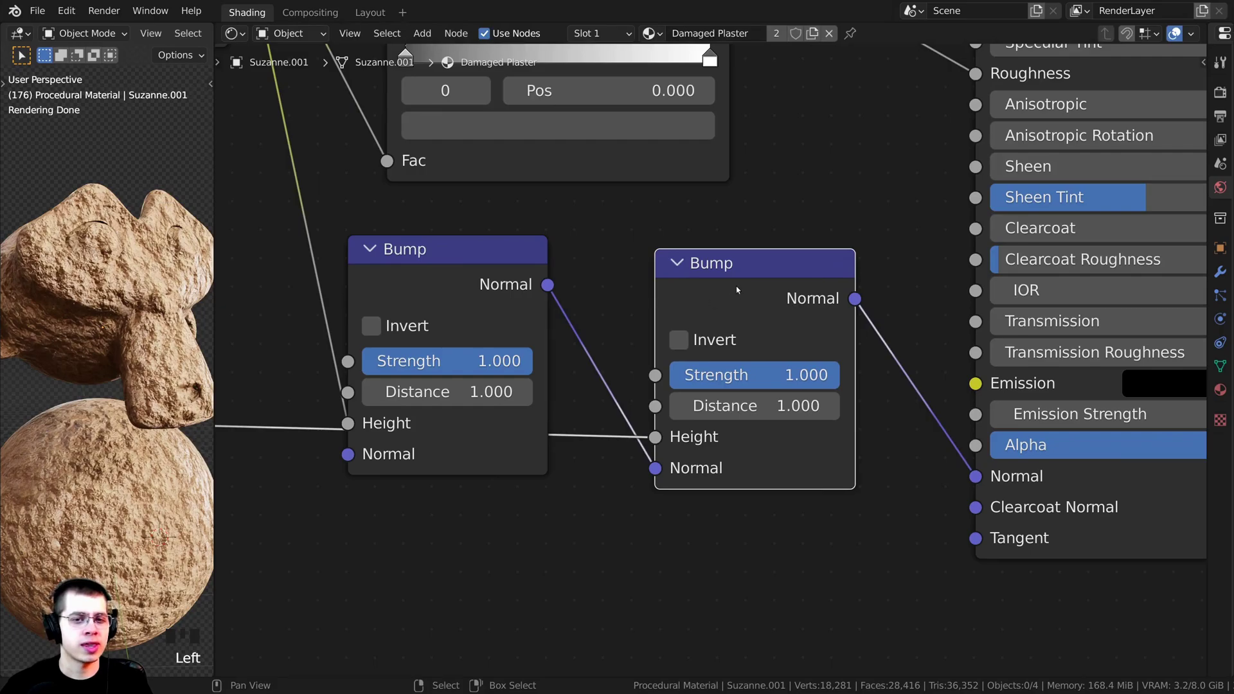
{"action": "double_click", "coordinate": [752, 375]}
{"action": "type", "text": ".2"}
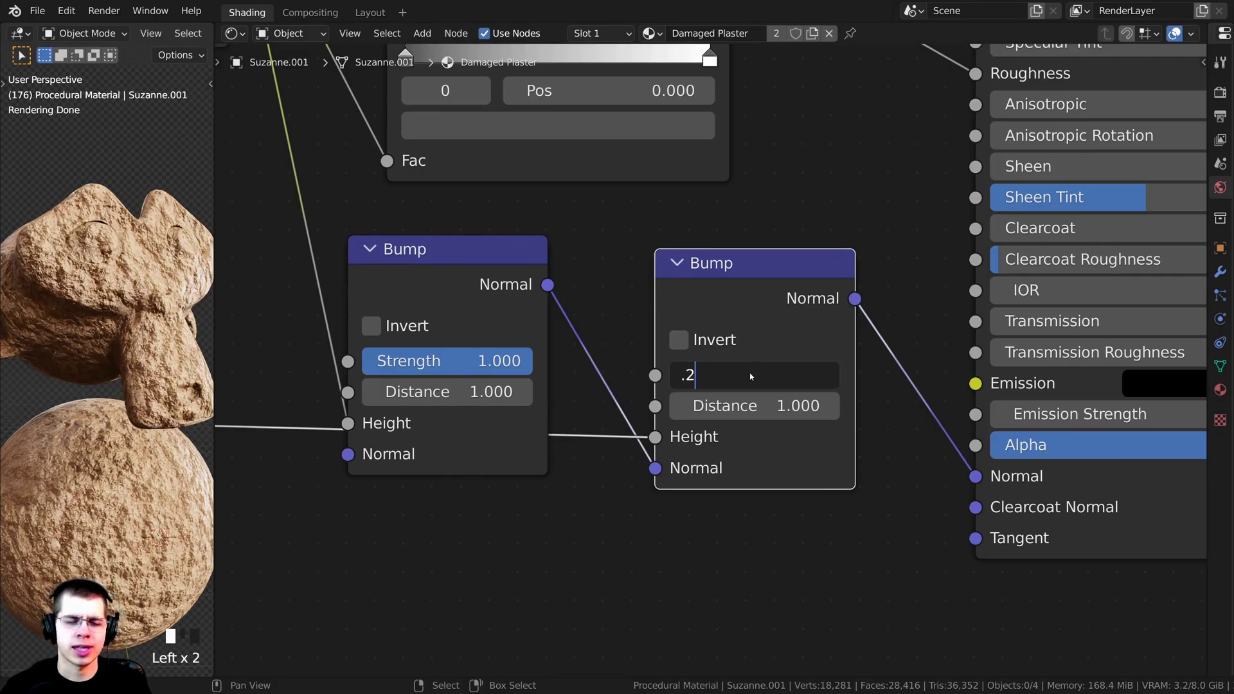
{"action": "key", "text": "Return"}
{"action": "scroll", "coordinate": [130, 285], "scroll_direction": "up", "scroll_amount": 3}
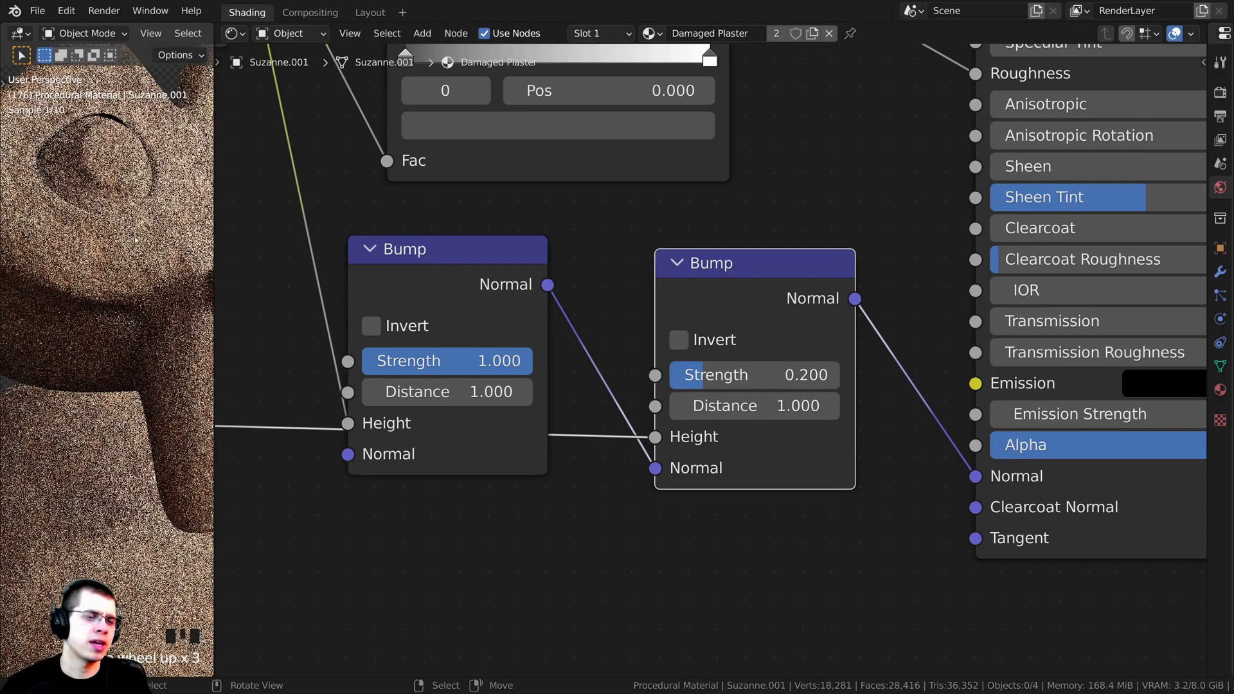
{"action": "scroll", "coordinate": [158, 361], "scroll_direction": "down", "scroll_amount": 3}
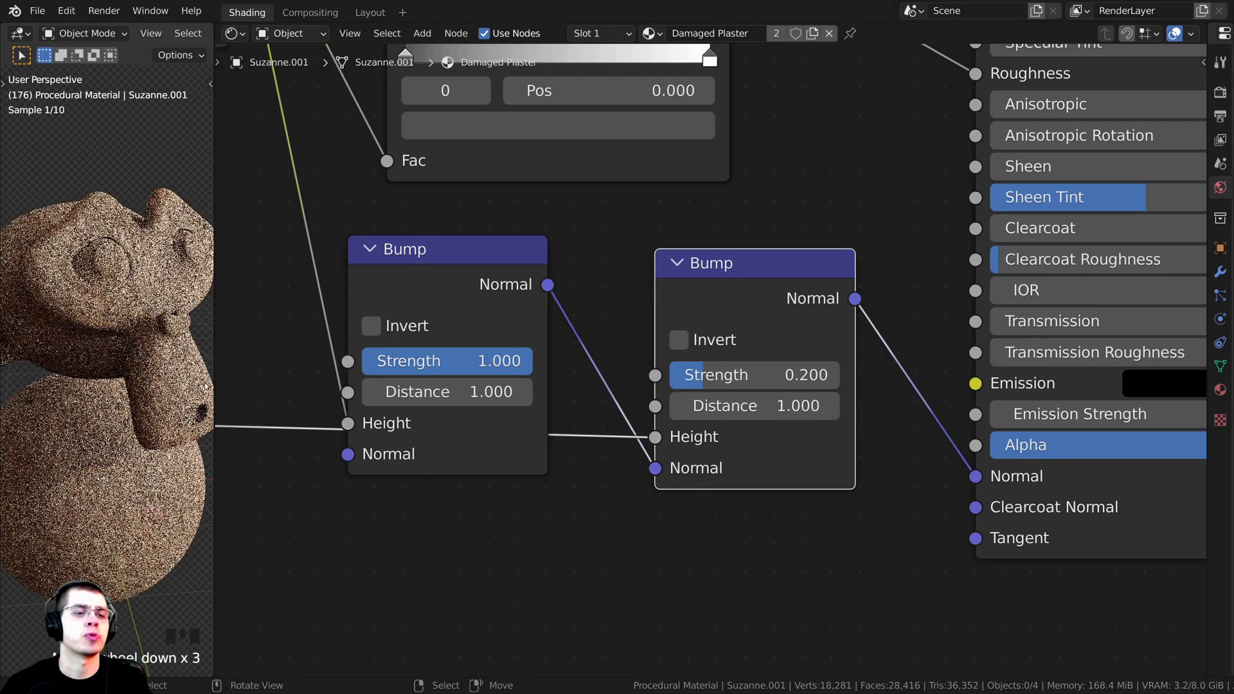
Step: Add a ColorRamp node in the empty space beside the Noise Texture, below the other nodes
{"action": "scroll", "coordinate": [371, 435], "scroll_direction": "down", "scroll_amount": 4}
{"action": "left_click_drag", "start_coordinate": [371, 436], "coordinate": [364, 421]}
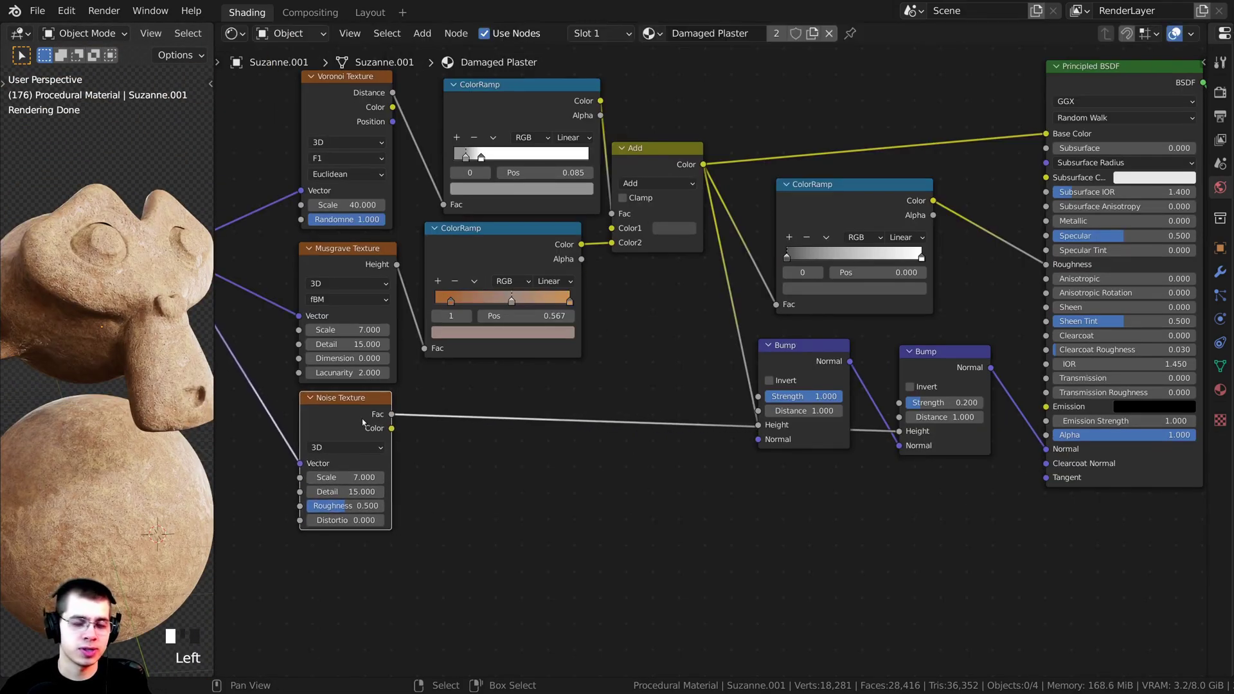
{"action": "middle_click_drag", "start_coordinate": [428, 411], "coordinate": [388, 404]}
{"action": "scroll", "coordinate": [414, 415], "scroll_direction": "up", "scroll_amount": 1}
{"action": "key", "text": "shift+a"}
{"action": "left_click", "coordinate": [512, 318]}
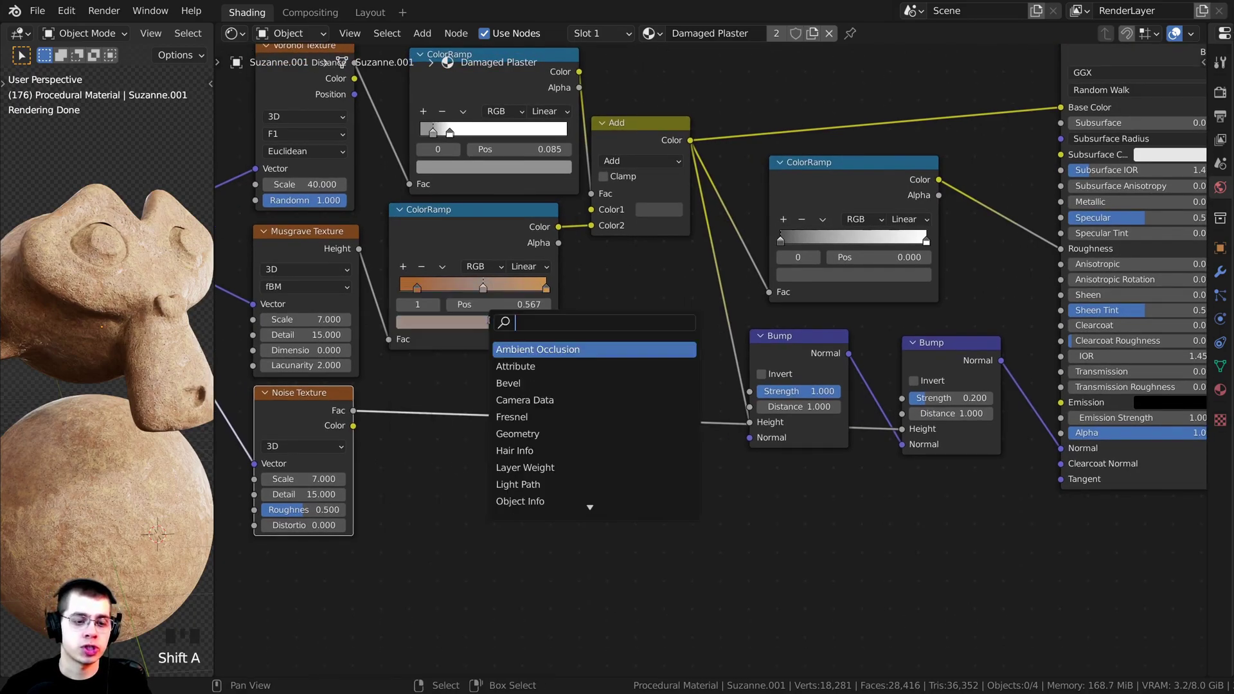
{"action": "type", "text": "co"}
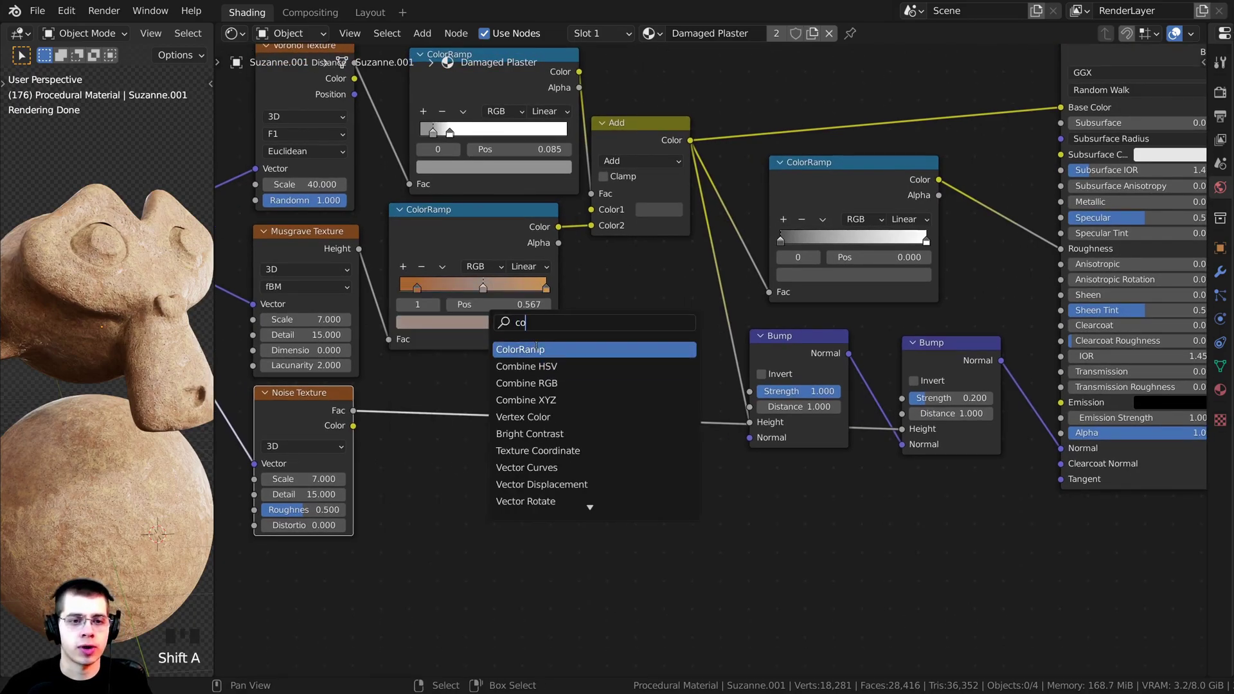
{"action": "left_click", "coordinate": [536, 349]}
{"action": "left_click", "coordinate": [534, 485]}
Step: Preview the new ColorRamp and connect the Noise Texture's Fac output to its Fac input
{"action": "middle_click_drag", "start_coordinate": [533, 484], "coordinate": [619, 406]}
{"action": "left_click", "coordinate": [568, 441], "text": "ctrl+shift"}
{"action": "scroll", "coordinate": [481, 434], "scroll_direction": "up", "scroll_amount": 2}
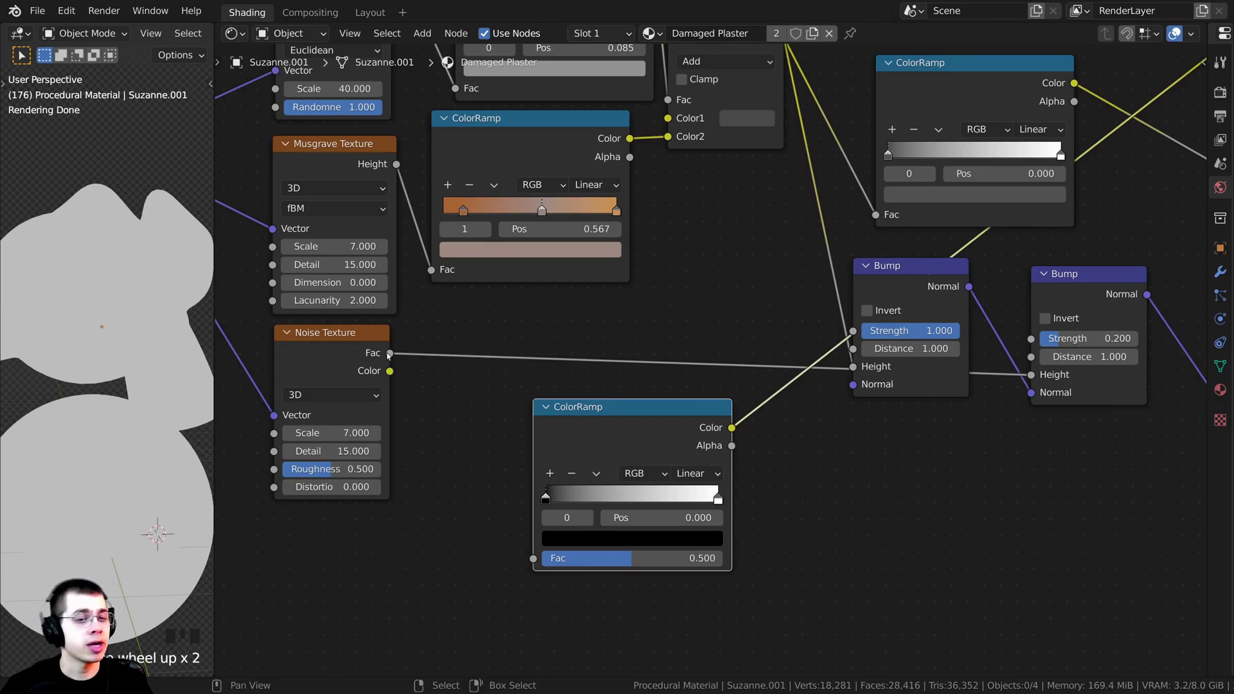
{"action": "left_click_drag", "start_coordinate": [389, 371], "coordinate": [533, 558]}
{"action": "left_click_drag", "start_coordinate": [581, 435], "coordinate": [555, 436]}
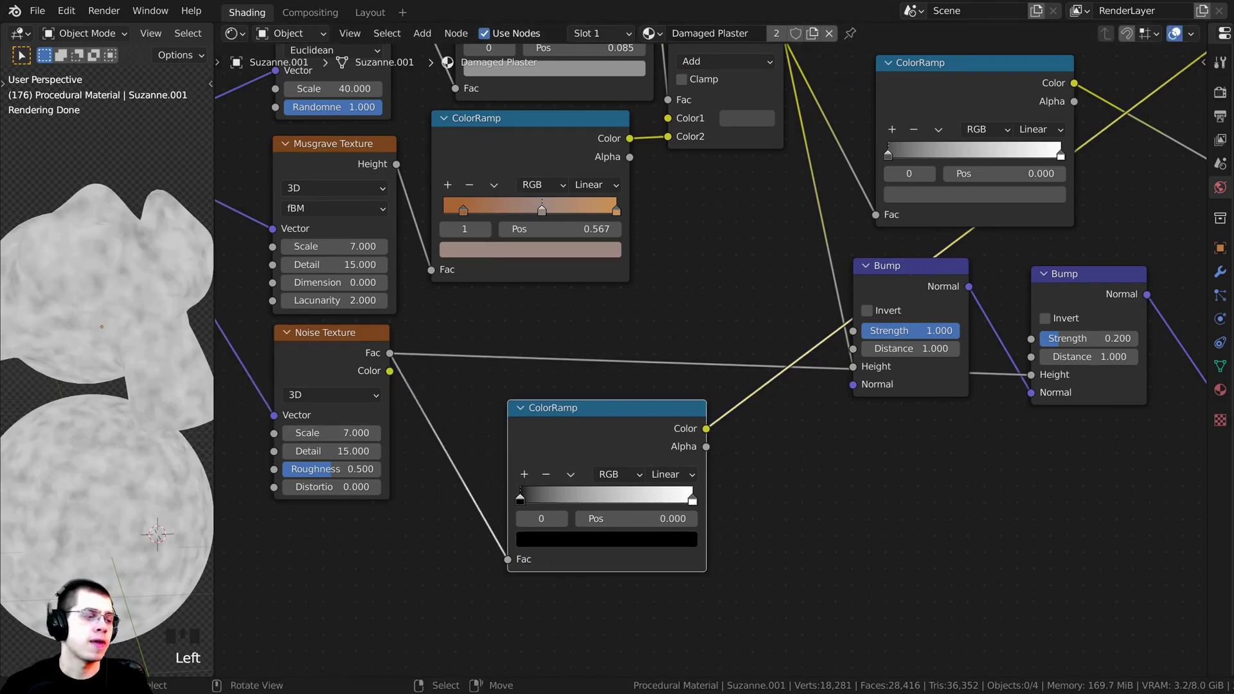
Step: Set the noise ColorRamp's black stop to 0.352 and its white stop to 0.407 to get sharp dark patches
{"action": "middle_click_drag", "start_coordinate": [520, 498], "coordinate": [523, 450]}
{"action": "left_click_drag", "start_coordinate": [523, 450], "coordinate": [563, 452]}
{"action": "scroll", "coordinate": [686, 532], "scroll_direction": "up", "scroll_amount": 5}
{"action": "left_click_drag", "start_coordinate": [500, 460], "coordinate": [531, 460]}
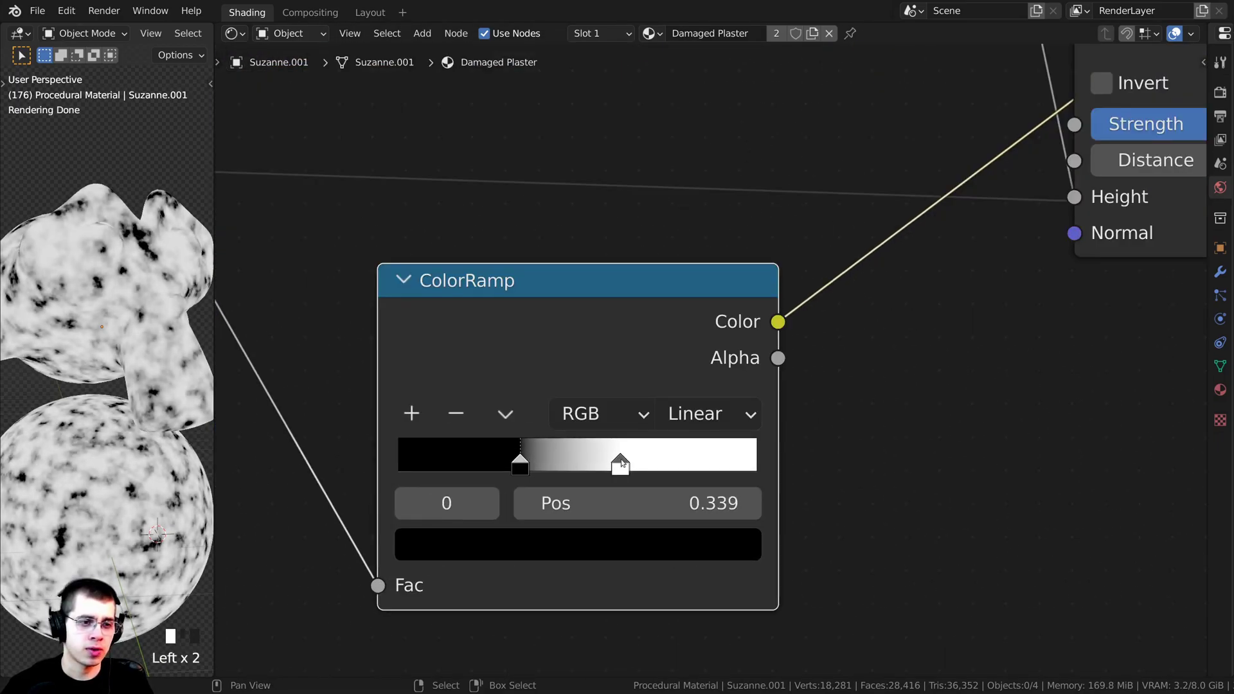
{"action": "left_click_drag", "start_coordinate": [621, 463], "coordinate": [522, 464]}
{"action": "scroll", "coordinate": [113, 450], "scroll_direction": "down", "scroll_amount": 4}
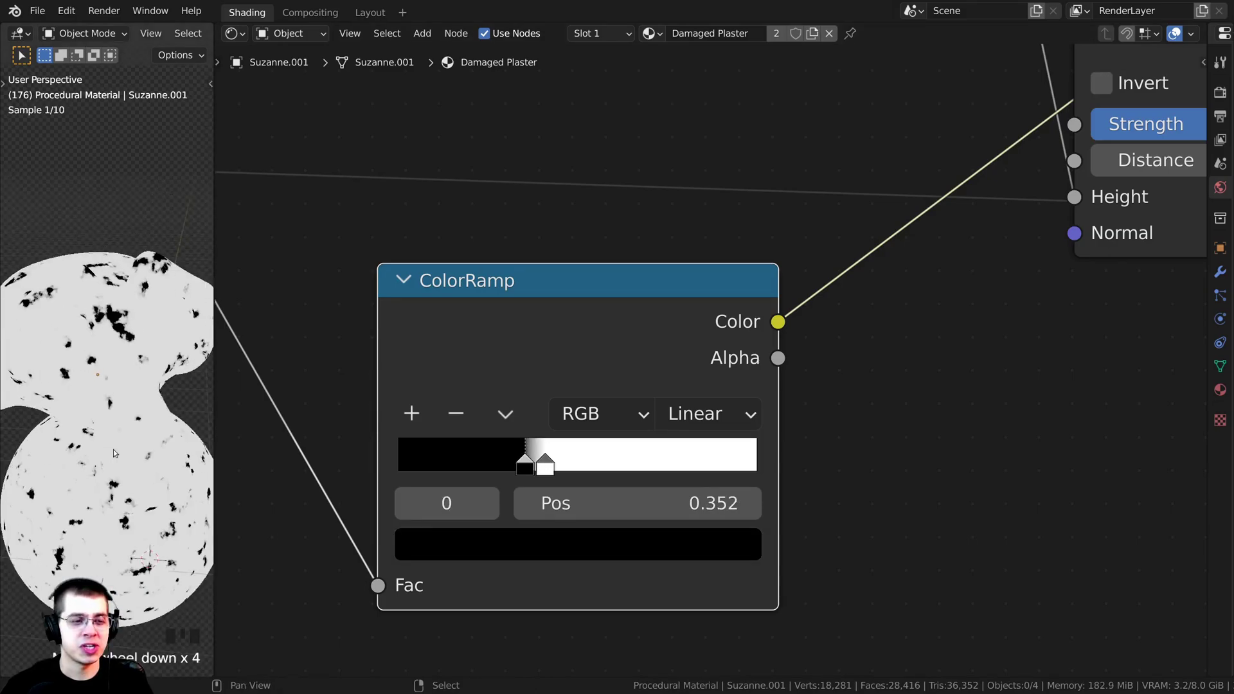
{"action": "middle_click_drag", "start_coordinate": [113, 453], "coordinate": [122, 392]}
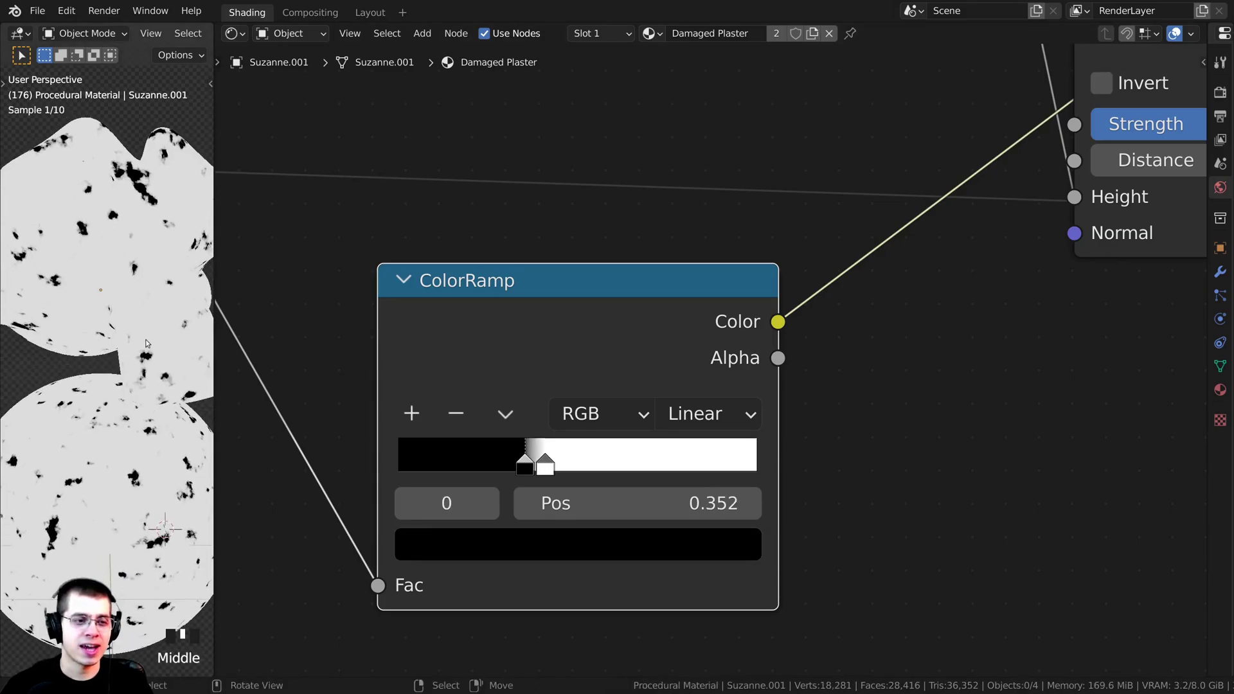
{"action": "left_click", "coordinate": [545, 464]}
{"action": "middle_click_drag", "start_coordinate": [109, 286], "coordinate": [91, 353]}
{"action": "scroll", "coordinate": [90, 318], "scroll_direction": "down", "scroll_amount": 2}
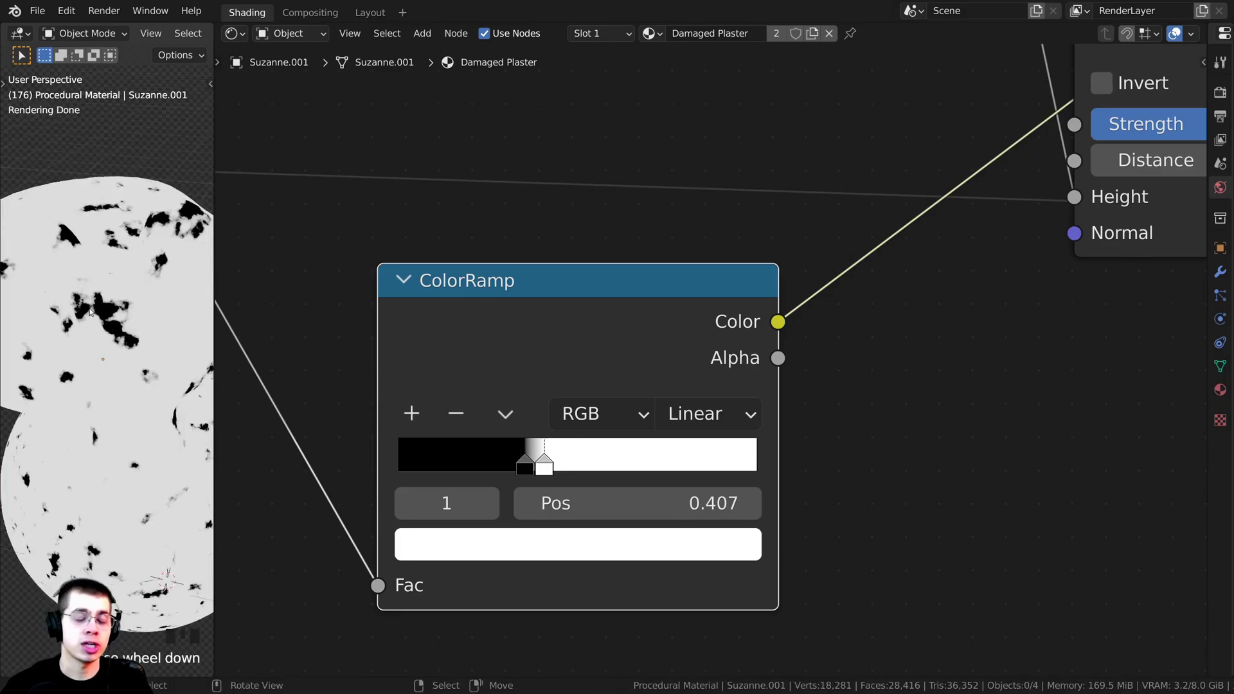
{"action": "middle_click_drag", "start_coordinate": [116, 294], "coordinate": [127, 330]}
{"action": "middle_click_drag", "start_coordinate": [126, 369], "coordinate": [138, 472]}
{"action": "scroll", "coordinate": [127, 437], "scroll_direction": "down", "scroll_amount": 1}
Step: Move the noise ColorRamp node closer to the Noise Texture
{"action": "scroll", "coordinate": [533, 469], "scroll_direction": "down", "scroll_amount": 9}
{"action": "middle_click_drag", "start_coordinate": [656, 358], "coordinate": [502, 504]}
{"action": "left_click_drag", "start_coordinate": [502, 504], "coordinate": [473, 495]}
Step: Add a MixRGB node above the roughness ColorRamp
{"action": "scroll", "coordinate": [683, 251], "scroll_direction": "down", "scroll_amount": 4}
{"action": "middle_click_drag", "start_coordinate": [633, 279], "coordinate": [615, 315]}
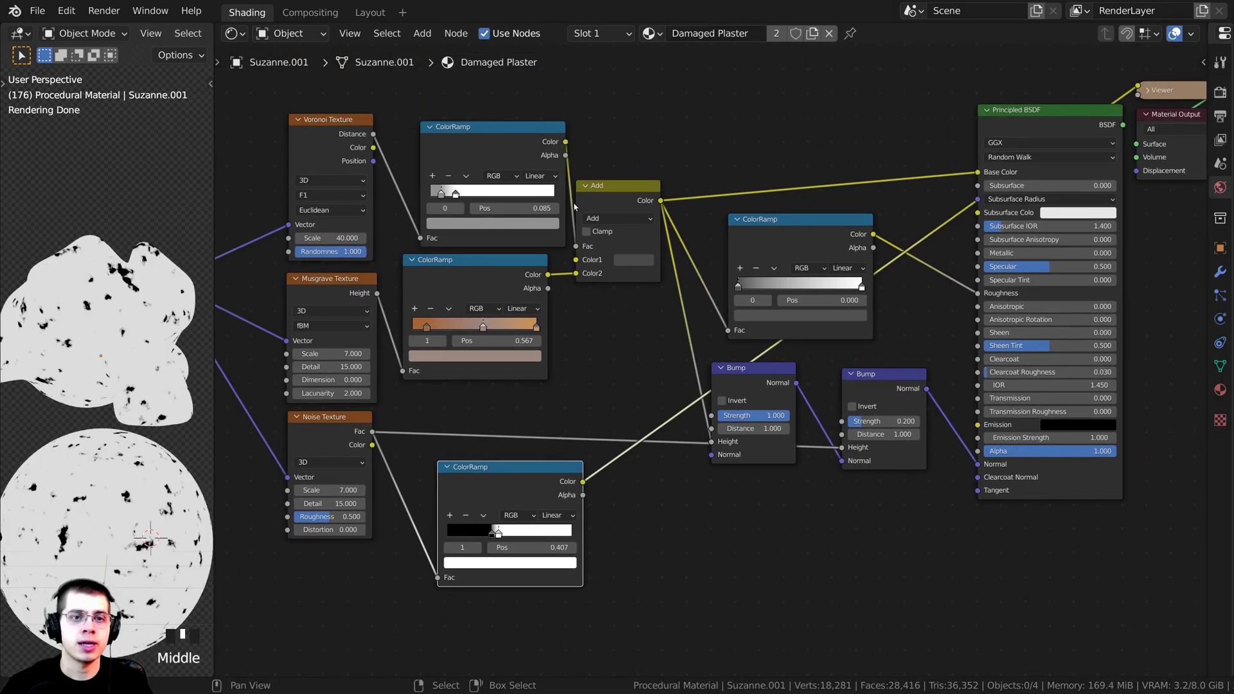
{"action": "middle_click_drag", "start_coordinate": [926, 195], "coordinate": [918, 212]}
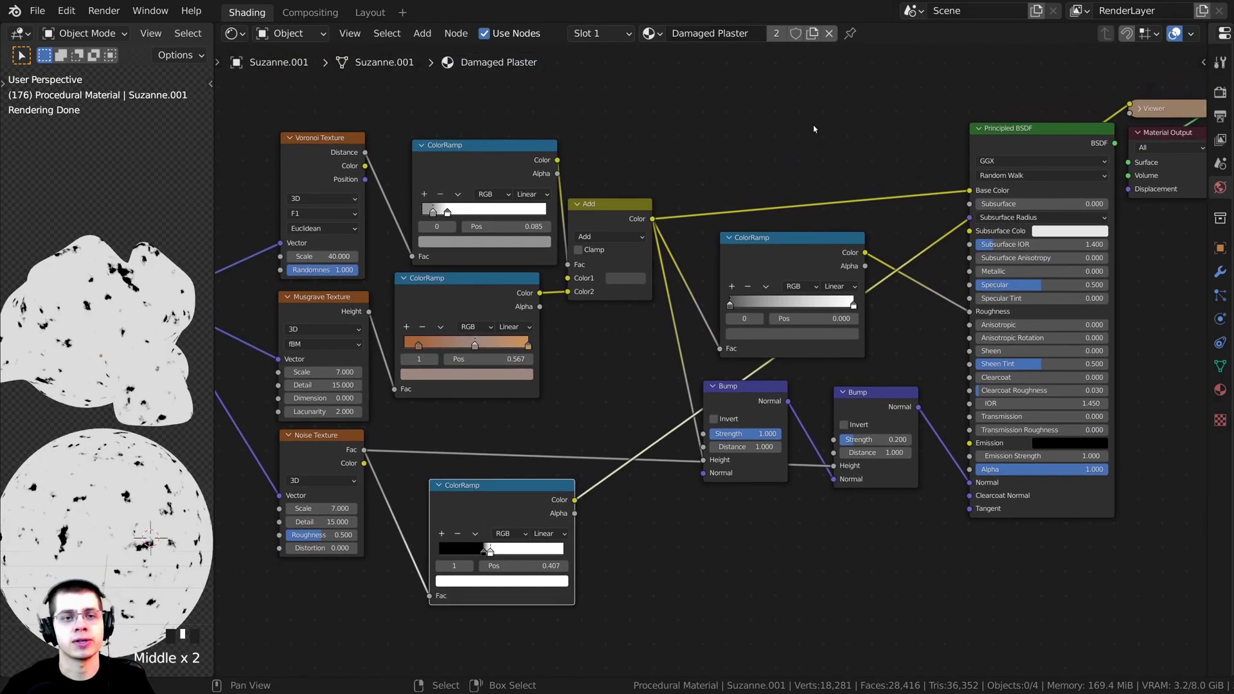
{"action": "key", "text": "shift+a"}
{"action": "type", "text": "mix"}
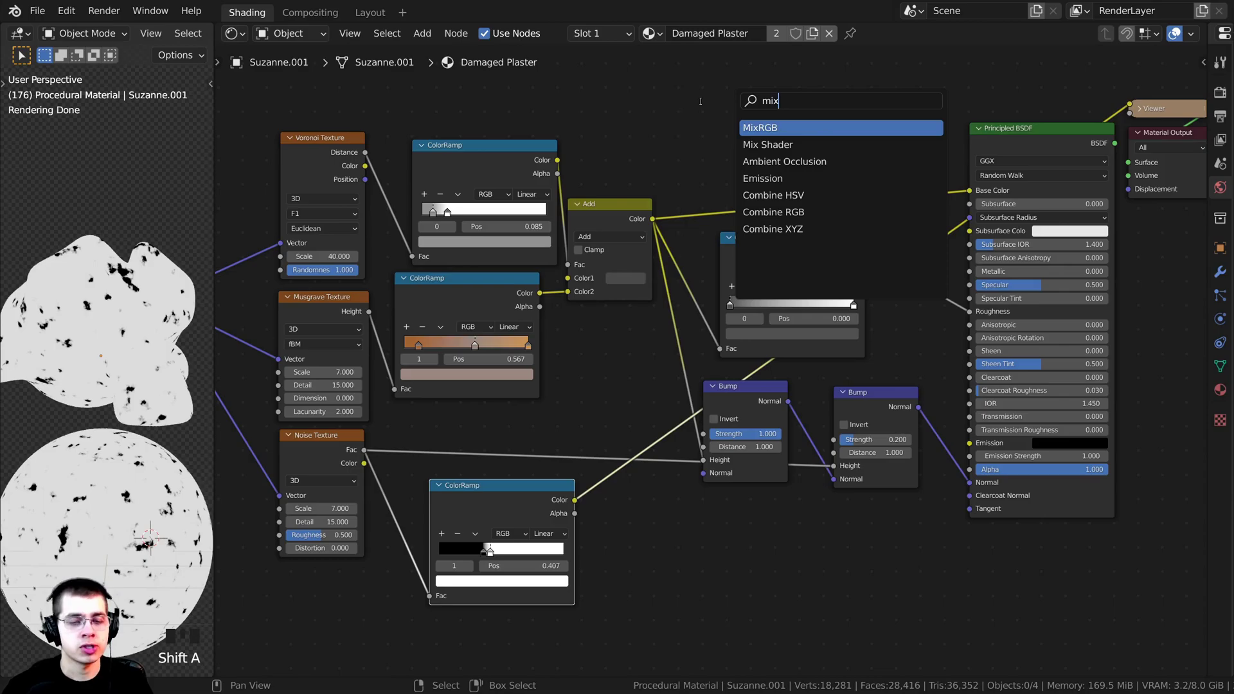
{"action": "left_click", "coordinate": [754, 126]}
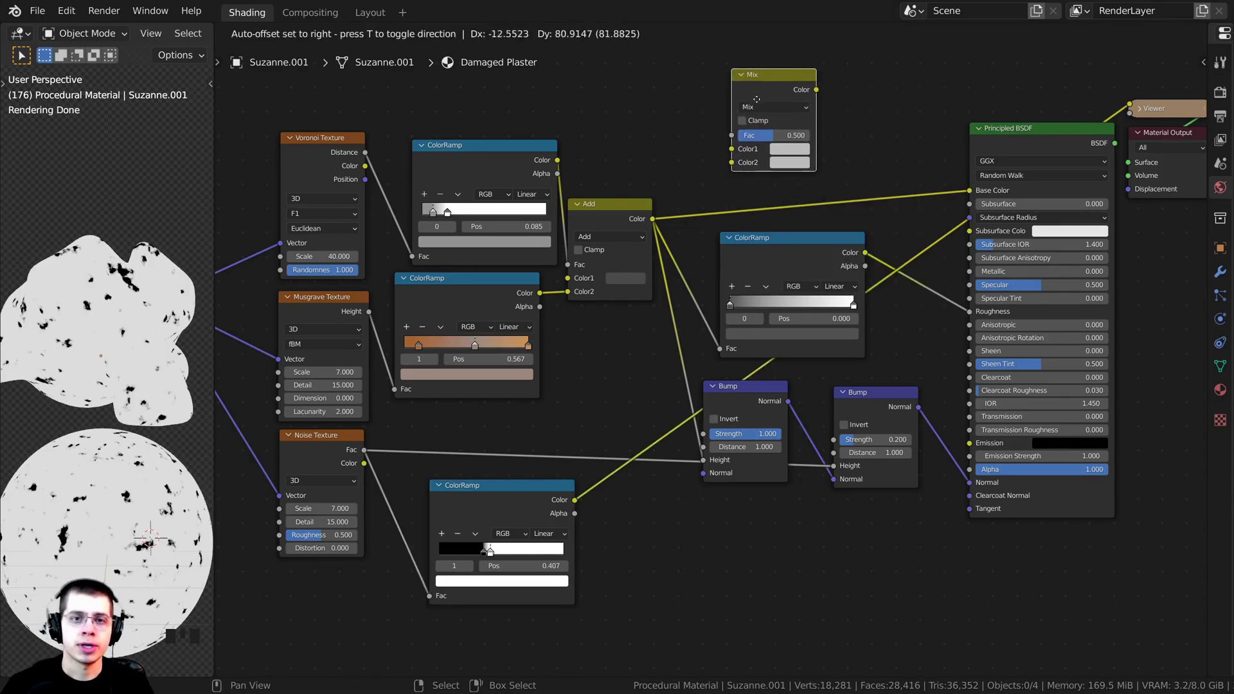
{"action": "left_click", "coordinate": [756, 95]}
Step: Insert the Mix node on the link between the Add node and the Principled BSDF's Base Color
{"action": "left_click", "coordinate": [477, 508]}
{"action": "left_click", "coordinate": [616, 220]}
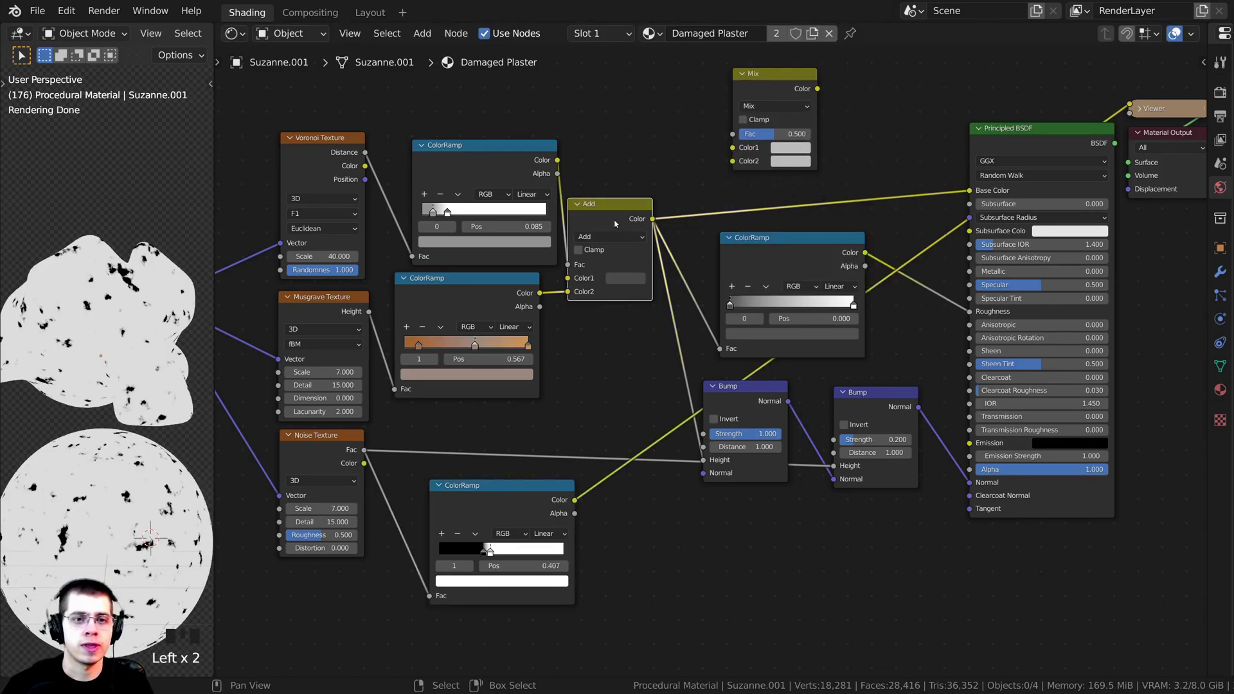
{"action": "left_click", "coordinate": [504, 496]}
{"action": "scroll", "coordinate": [856, 236], "scroll_direction": "up", "scroll_amount": 1}
{"action": "left_click_drag", "start_coordinate": [725, 112], "coordinate": [854, 193]}
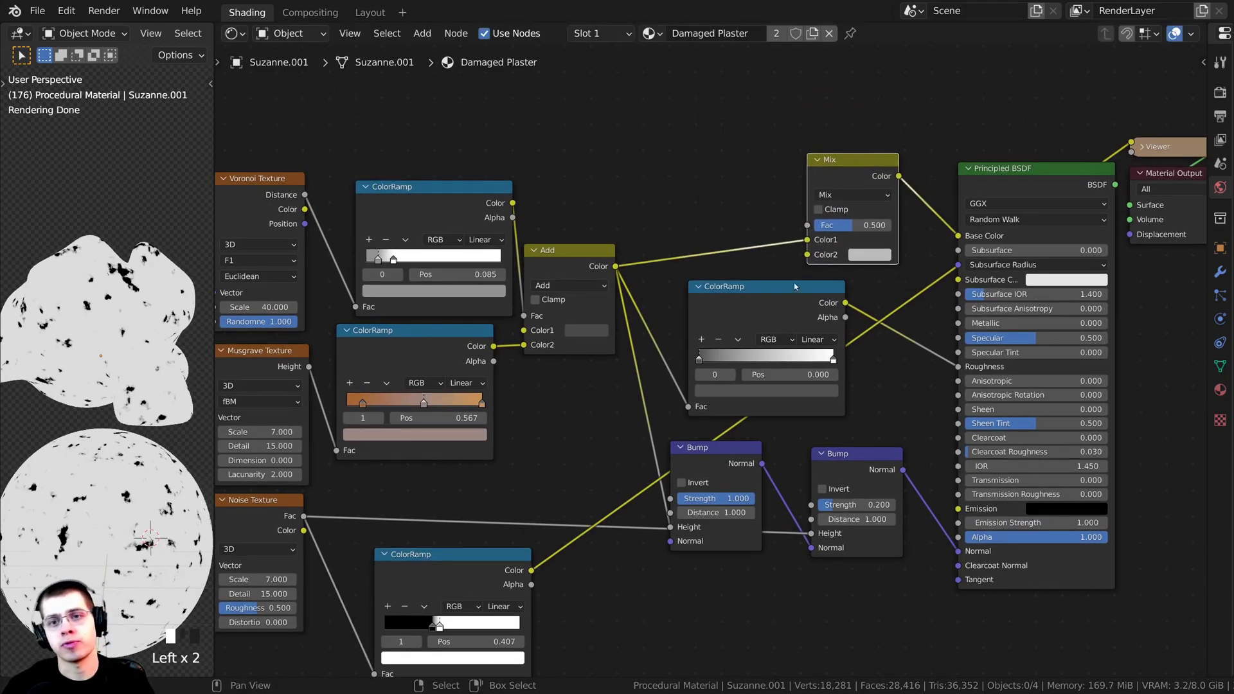
{"action": "left_click_drag", "start_coordinate": [846, 138], "coordinate": [854, 145]}
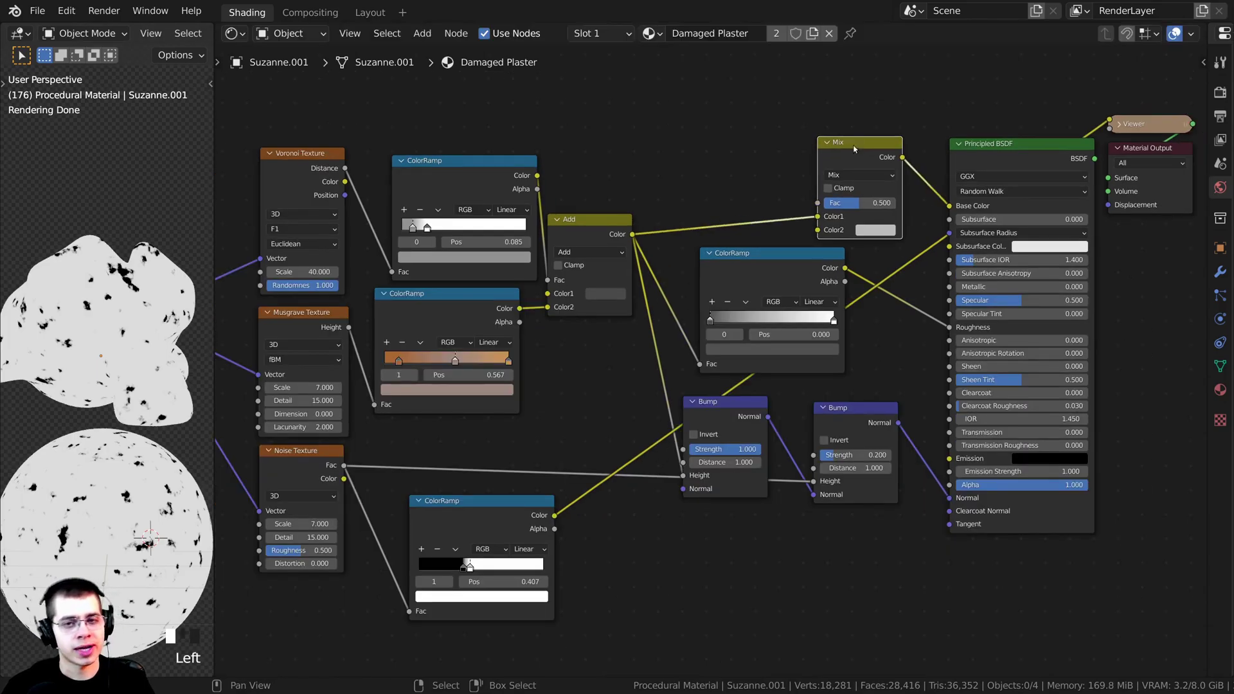
Step: Preview the Mix node and connect the noise ColorRamp's Color output to its Fac input
{"action": "left_click", "coordinate": [853, 149], "text": "ctrl+shift"}
{"action": "middle_click_drag", "start_coordinate": [561, 521], "coordinate": [489, 543]}
{"action": "scroll", "coordinate": [497, 554], "scroll_direction": "up", "scroll_amount": 1}
{"action": "left_click_drag", "start_coordinate": [430, 534], "coordinate": [416, 530]}
{"action": "left_click_drag", "start_coordinate": [500, 525], "coordinate": [798, 190]}
Step: Move the Add node's link from the Mix node's Color1 input to its Color2 input
{"action": "middle_click_drag", "start_coordinate": [640, 331], "coordinate": [565, 455]}
{"action": "scroll", "coordinate": [595, 377], "scroll_direction": "up", "scroll_amount": 4}
{"action": "left_click", "coordinate": [424, 311]}
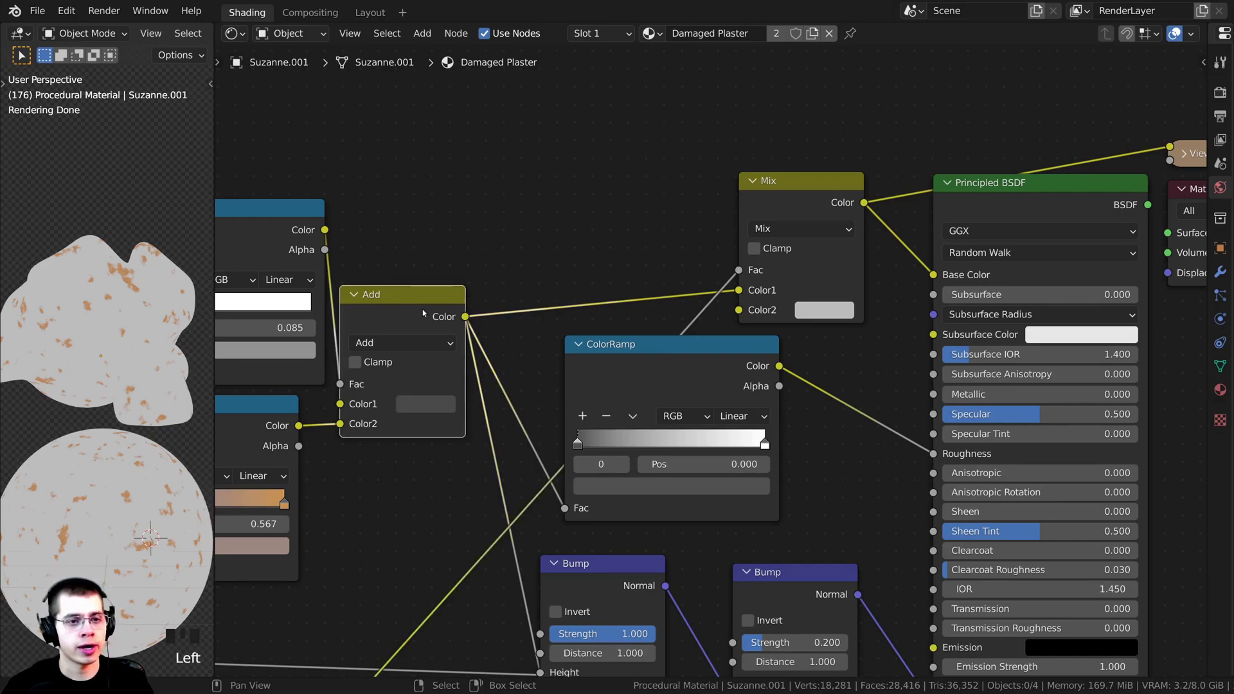
{"action": "left_click_drag", "start_coordinate": [738, 290], "coordinate": [739, 310]}
Step: Set the Mix node's Color1 to the dull brown hex 716057 and check the patches on the models
{"action": "mouse_move", "coordinate": [108, 441]}
{"action": "middle_mouse_down"}
{"action": "mouse_move", "coordinate": [106, 518]}
{"action": "mouse_move", "coordinate": [91, 438]}
{"action": "middle_mouse_up"}
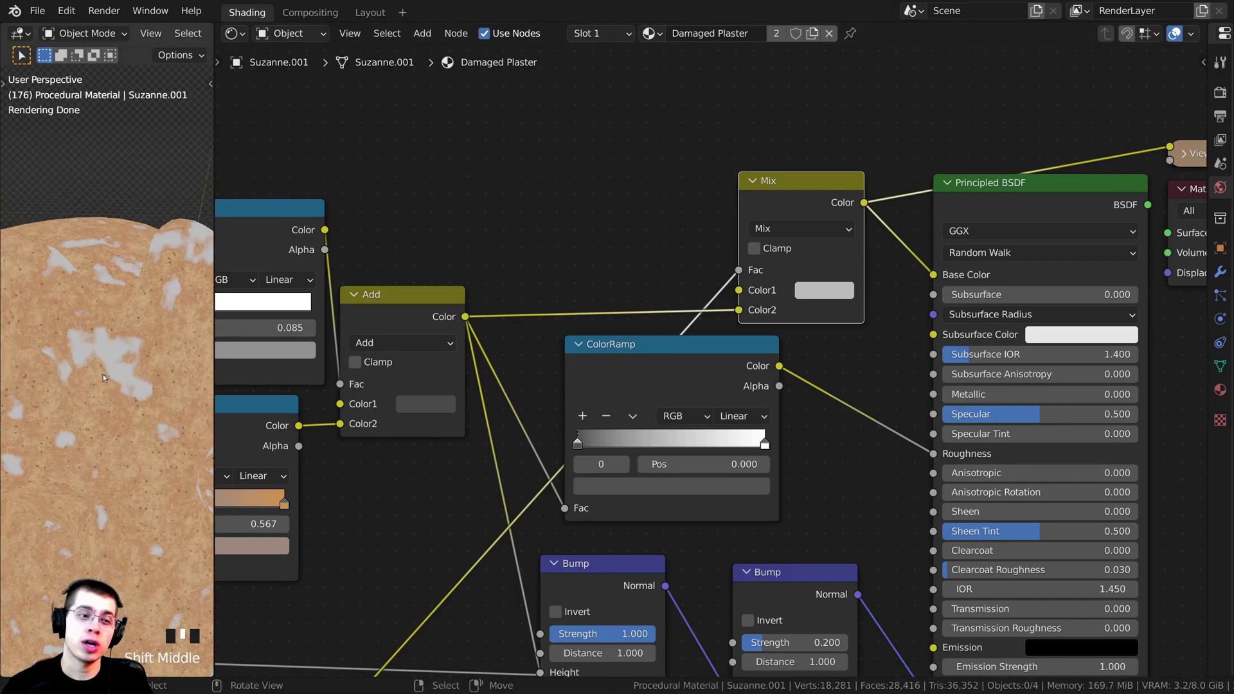
{"action": "scroll", "coordinate": [134, 337], "scroll_direction": "up", "scroll_amount": 2}
{"action": "scroll", "coordinate": [134, 337], "scroll_direction": "up", "scroll_amount": 1}
{"action": "middle_click_drag", "start_coordinate": [831, 293], "coordinate": [802, 301]}
{"action": "scroll", "coordinate": [1049, 122], "scroll_direction": "up", "scroll_amount": 1}
{"action": "left_click", "coordinate": [728, 344]}
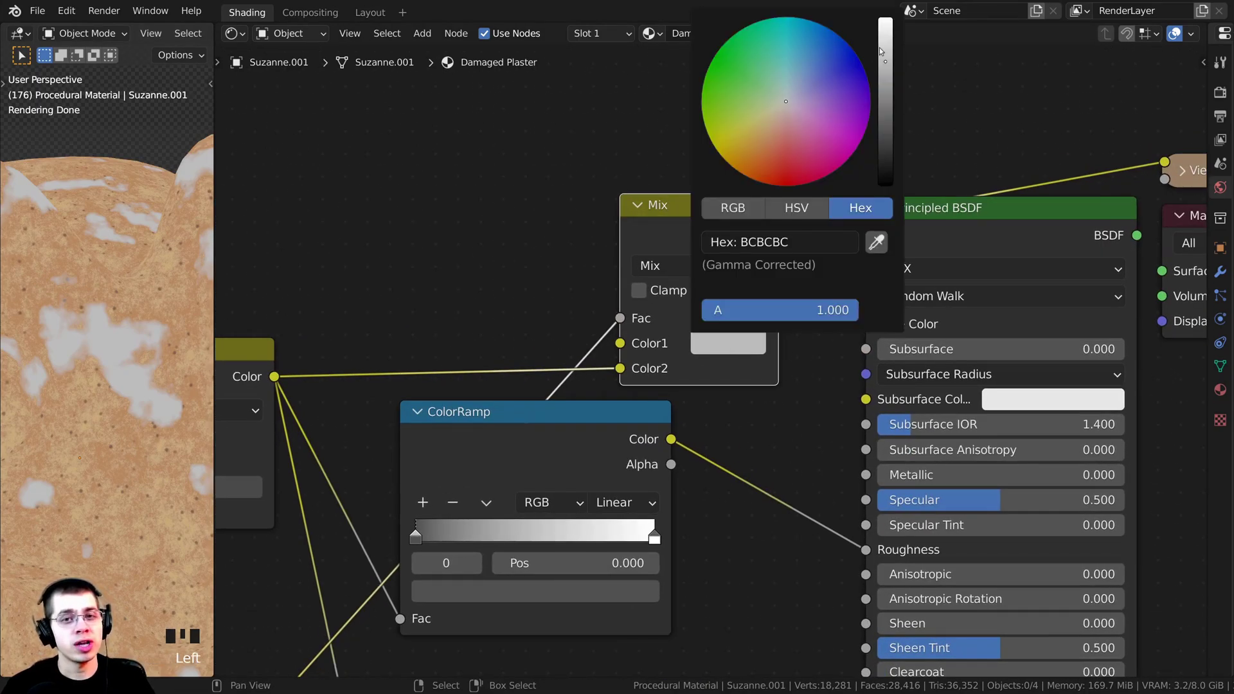
{"action": "left_click_drag", "start_coordinate": [885, 79], "coordinate": [884, 95]}
{"action": "left_click_drag", "start_coordinate": [776, 114], "coordinate": [769, 132]}
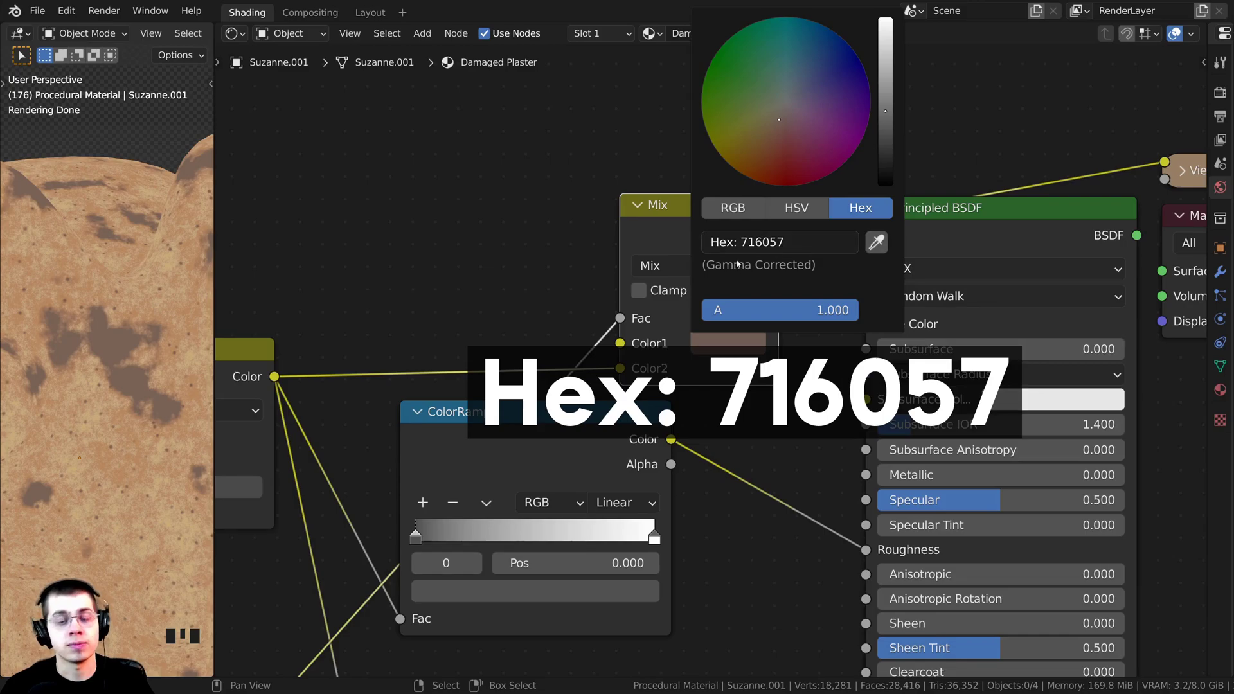
{"action": "scroll", "coordinate": [159, 406], "scroll_direction": "up", "scroll_amount": 2}
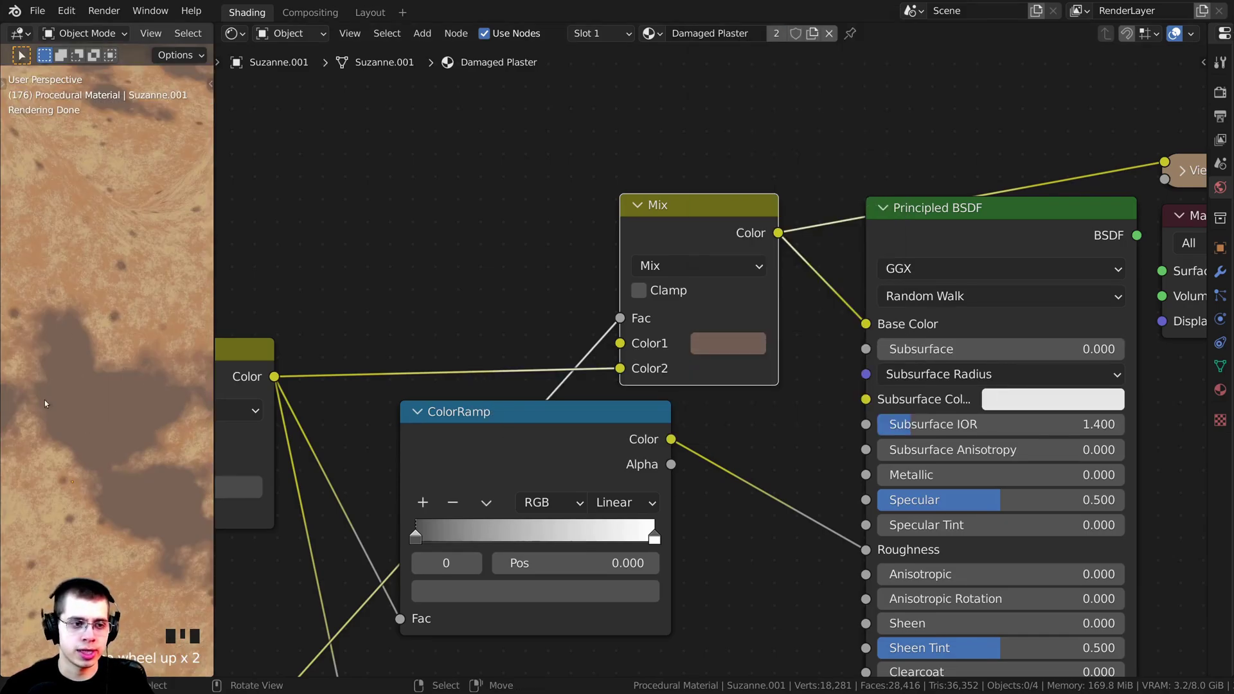
{"action": "scroll", "coordinate": [110, 382], "scroll_direction": "down", "scroll_amount": 5}
{"action": "scroll", "coordinate": [735, 332], "scroll_direction": "down", "scroll_amount": 4}
Step: Preview the Principled BSDF shader and move the Material Output node slightly farther from it
{"action": "middle_click_drag", "start_coordinate": [894, 260], "coordinate": [804, 244]}
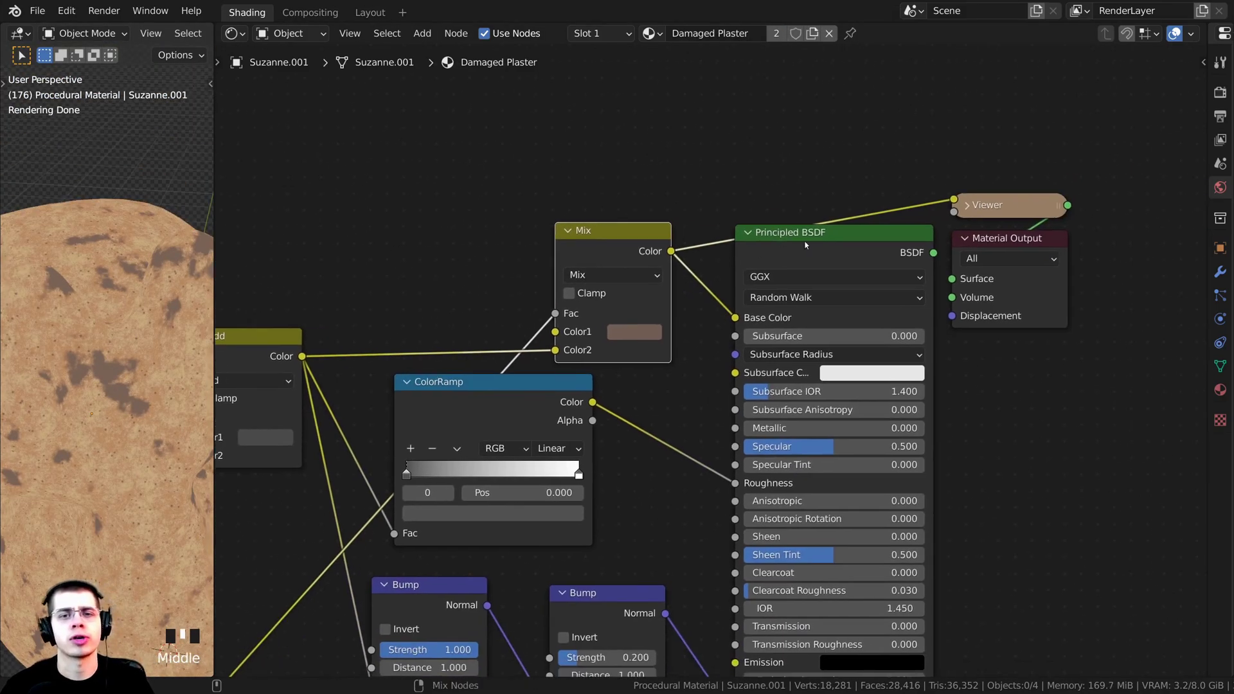
{"action": "left_click", "coordinate": [820, 248], "text": "ctrl+shift"}
{"action": "left_click_drag", "start_coordinate": [995, 237], "coordinate": [1026, 237]}
{"action": "scroll", "coordinate": [171, 496], "scroll_direction": "down", "scroll_amount": 4}
{"action": "middle_click_drag", "start_coordinate": [171, 497], "coordinate": [136, 401]}
{"action": "scroll", "coordinate": [137, 400], "scroll_direction": "up", "scroll_amount": 4}
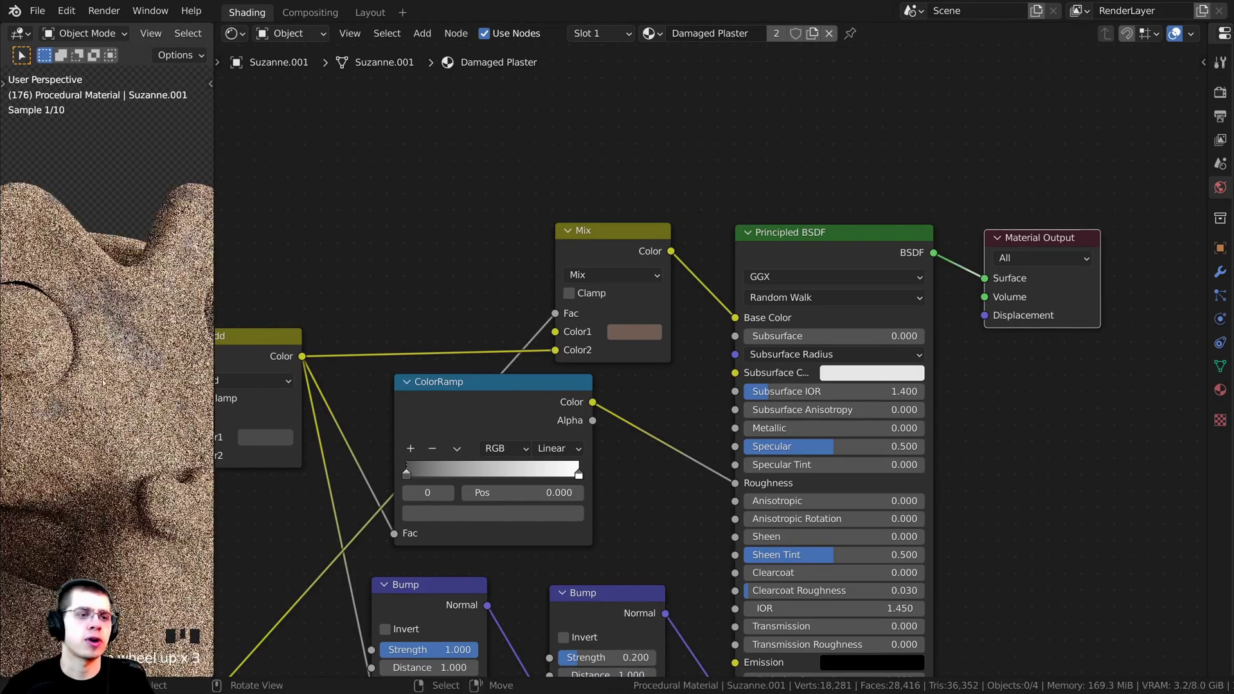
{"action": "scroll", "coordinate": [609, 403], "scroll_direction": "down", "scroll_amount": 5}
{"action": "scroll", "coordinate": [636, 258], "scroll_direction": "up", "scroll_amount": 2}
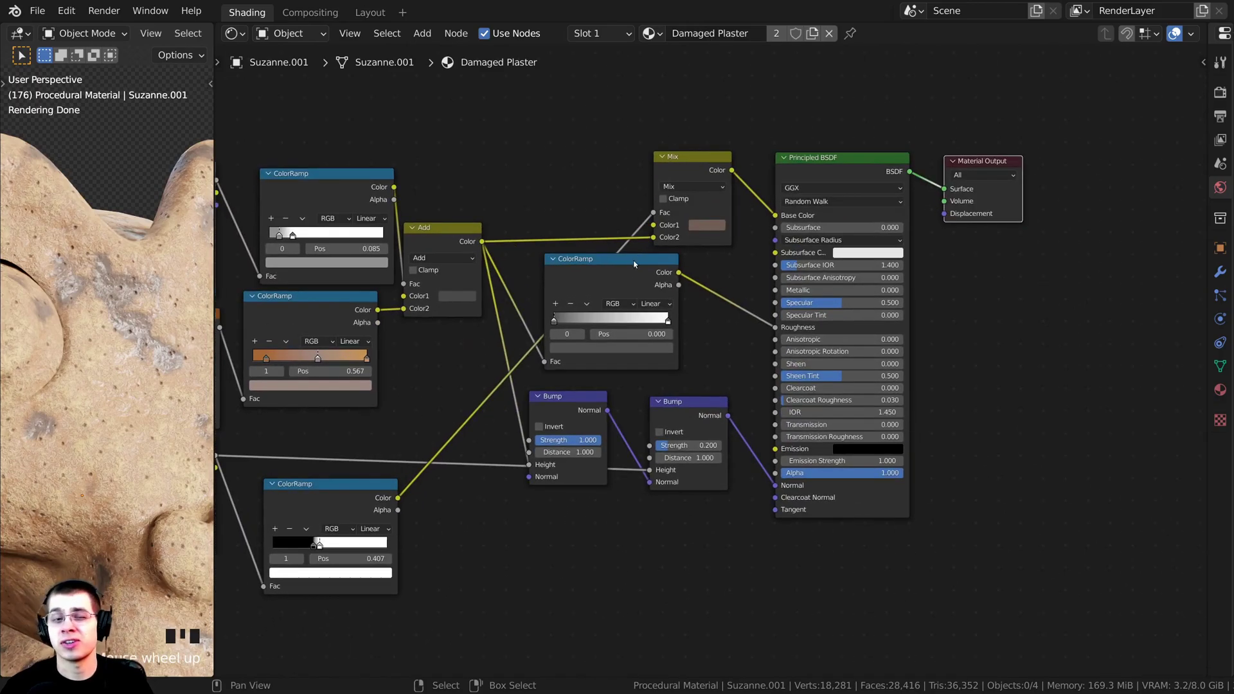
{"action": "key", "text": "a"}
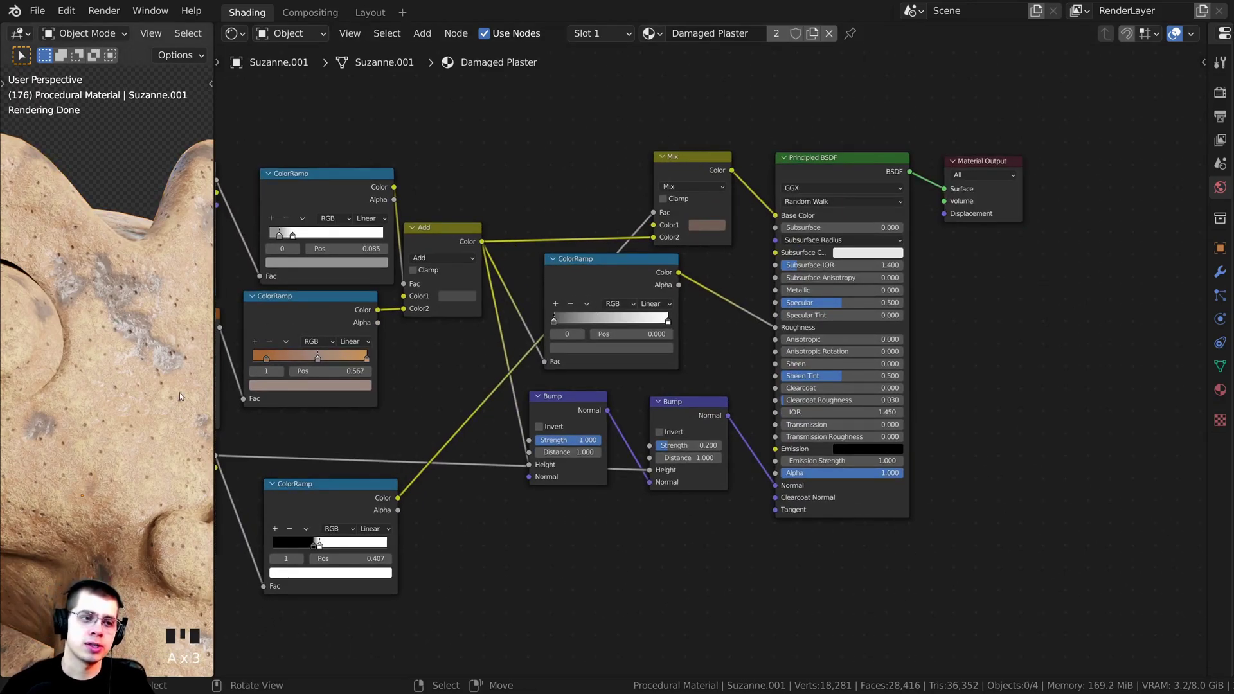
Step: Duplicate the second Bump node and insert the copy between it and the Principled BSDF's Normal input
{"action": "middle_click_drag", "start_coordinate": [622, 455], "coordinate": [628, 427]}
{"action": "scroll", "coordinate": [628, 427], "scroll_direction": "up", "scroll_amount": 1}
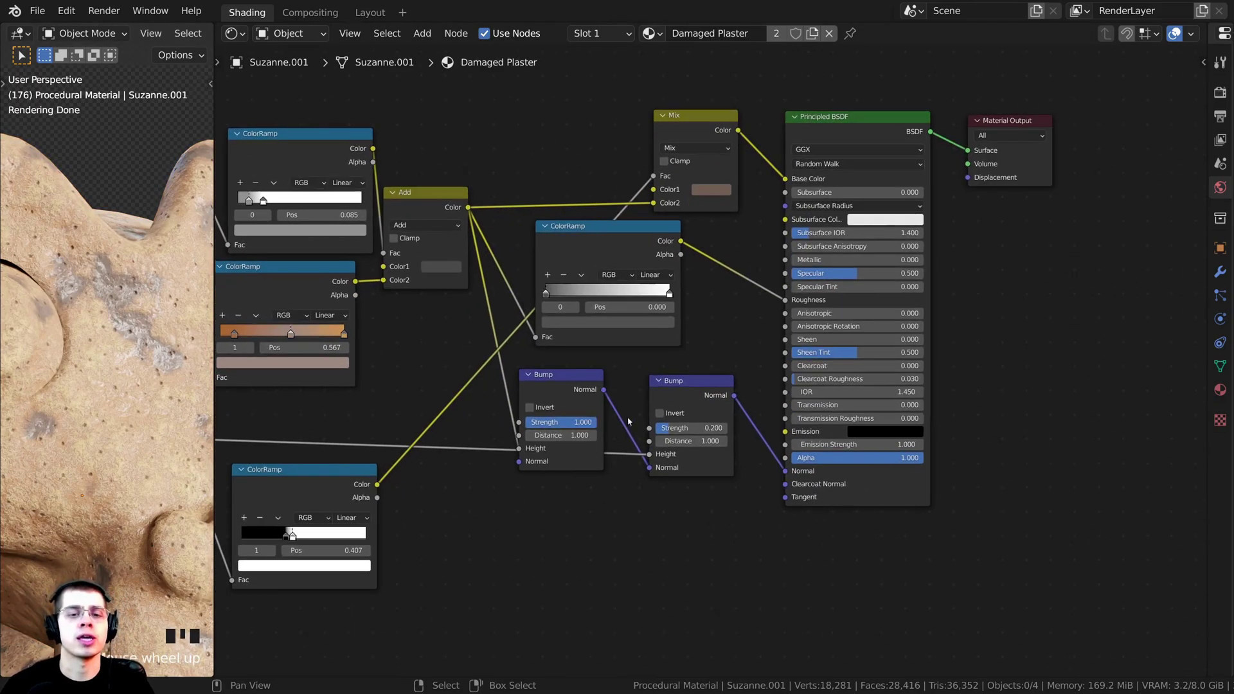
{"action": "middle_click_drag", "start_coordinate": [314, 515], "coordinate": [375, 482]}
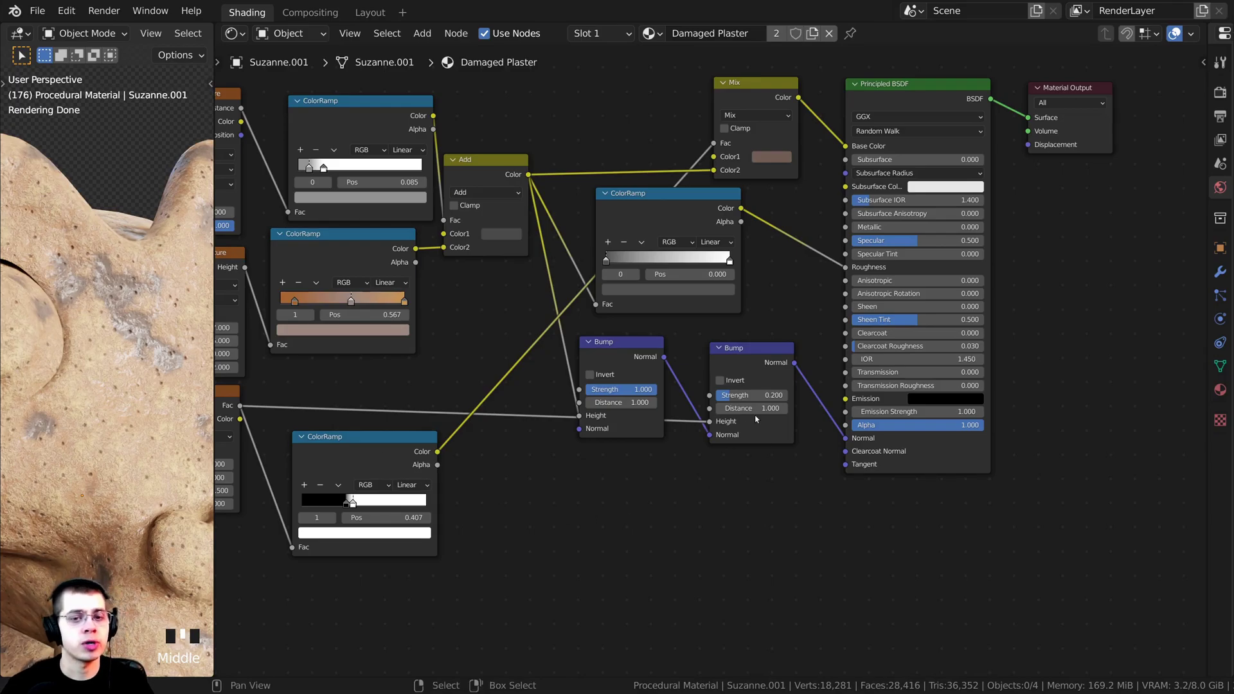
{"action": "left_click_drag", "start_coordinate": [735, 368], "coordinate": [728, 367]}
{"action": "middle_click_drag", "start_coordinate": [747, 371], "coordinate": [743, 370]}
{"action": "left_click", "coordinate": [812, 379]}
{"action": "scroll", "coordinate": [747, 370], "scroll_direction": "up", "scroll_amount": 1}
{"action": "right_click", "coordinate": [746, 372]}
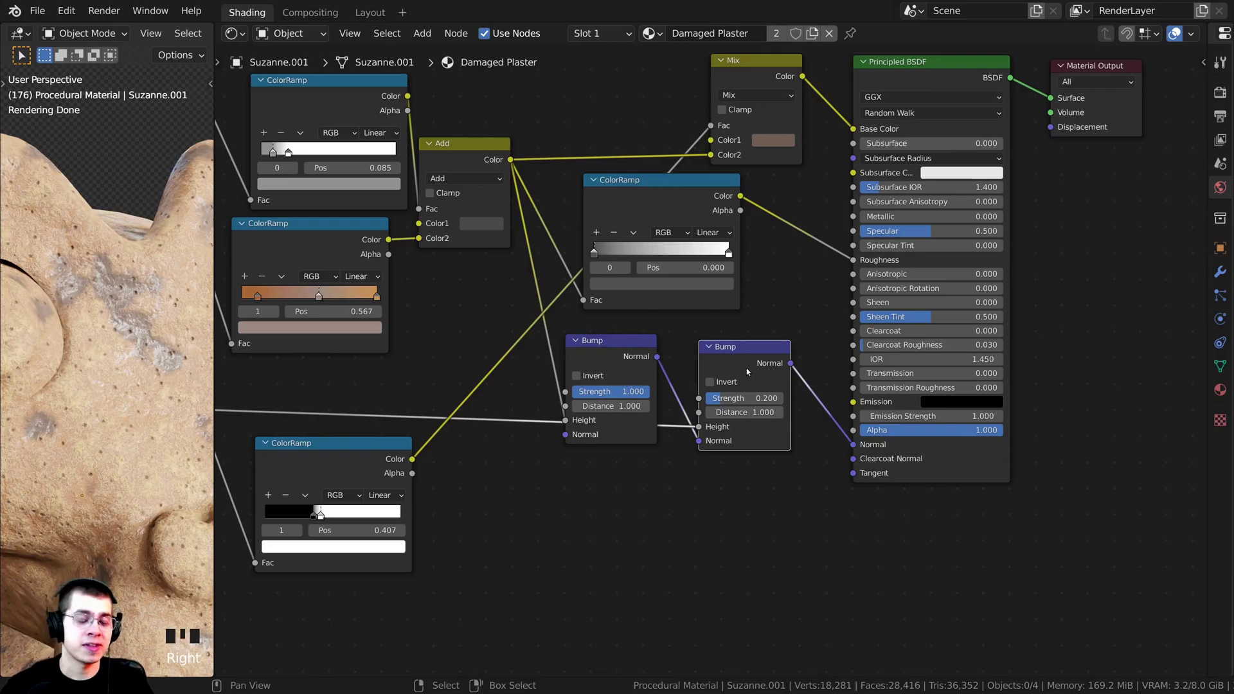
{"action": "key", "text": "shift+d"}
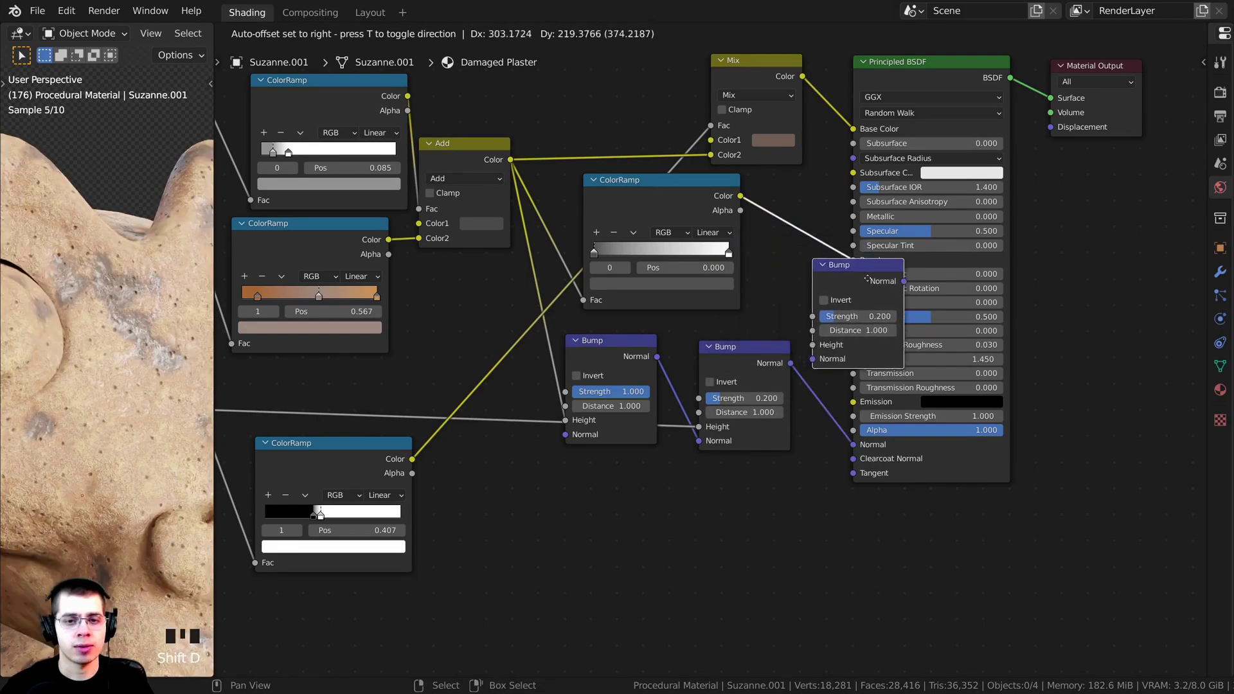
{"action": "left_click", "coordinate": [884, 353]}
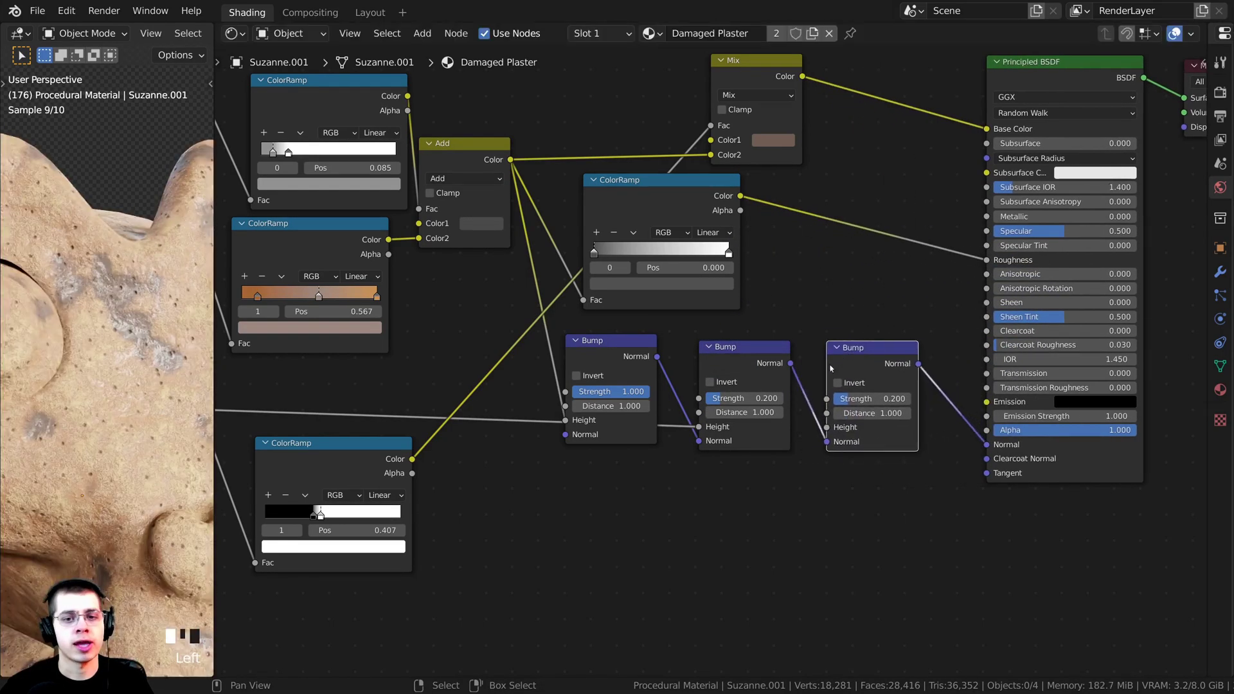
Step: Connect the noise ColorRamp's Color output to the third Bump node's Height input and preview the Principled BSDF
{"action": "scroll", "coordinate": [778, 364], "scroll_direction": "up", "scroll_amount": 2}
{"action": "left_click_drag", "start_coordinate": [820, 365], "coordinate": [838, 312]}
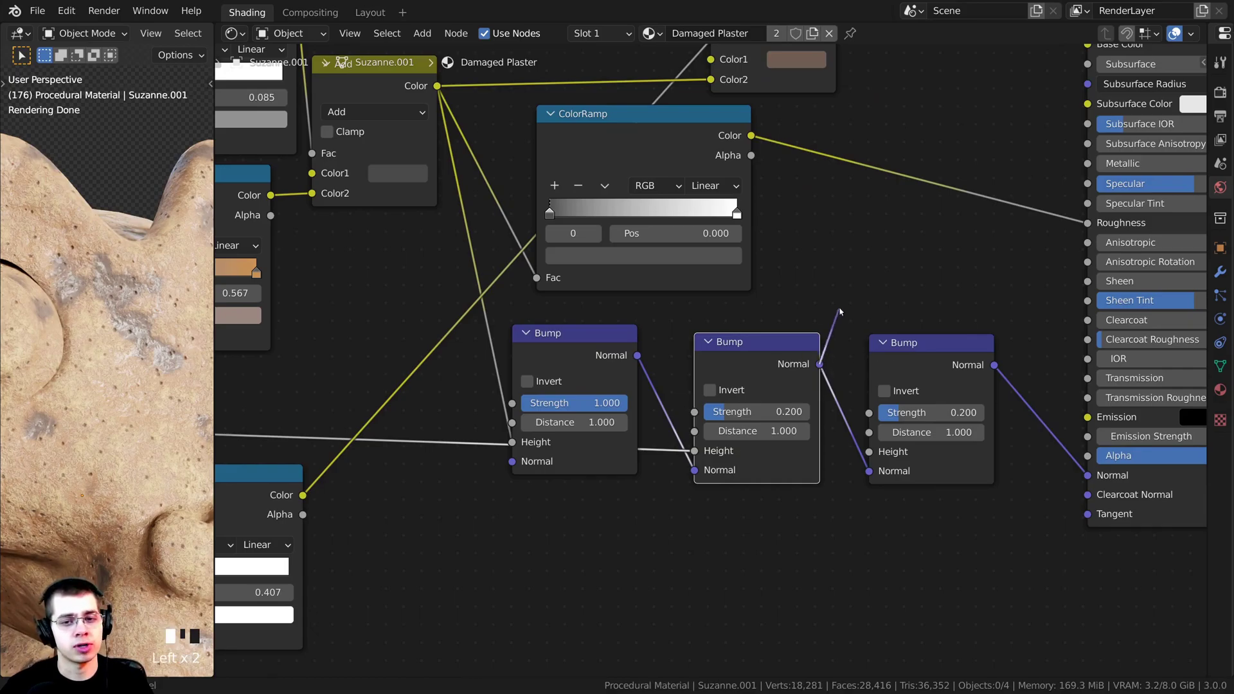
{"action": "left_click_drag", "start_coordinate": [864, 476], "coordinate": [723, 518]}
{"action": "scroll", "coordinate": [813, 481], "scroll_direction": "down", "scroll_amount": 2}
{"action": "scroll", "coordinate": [814, 481], "scroll_direction": "up", "scroll_amount": 2}
{"action": "scroll", "coordinate": [436, 396], "scroll_direction": "down", "scroll_amount": 4}
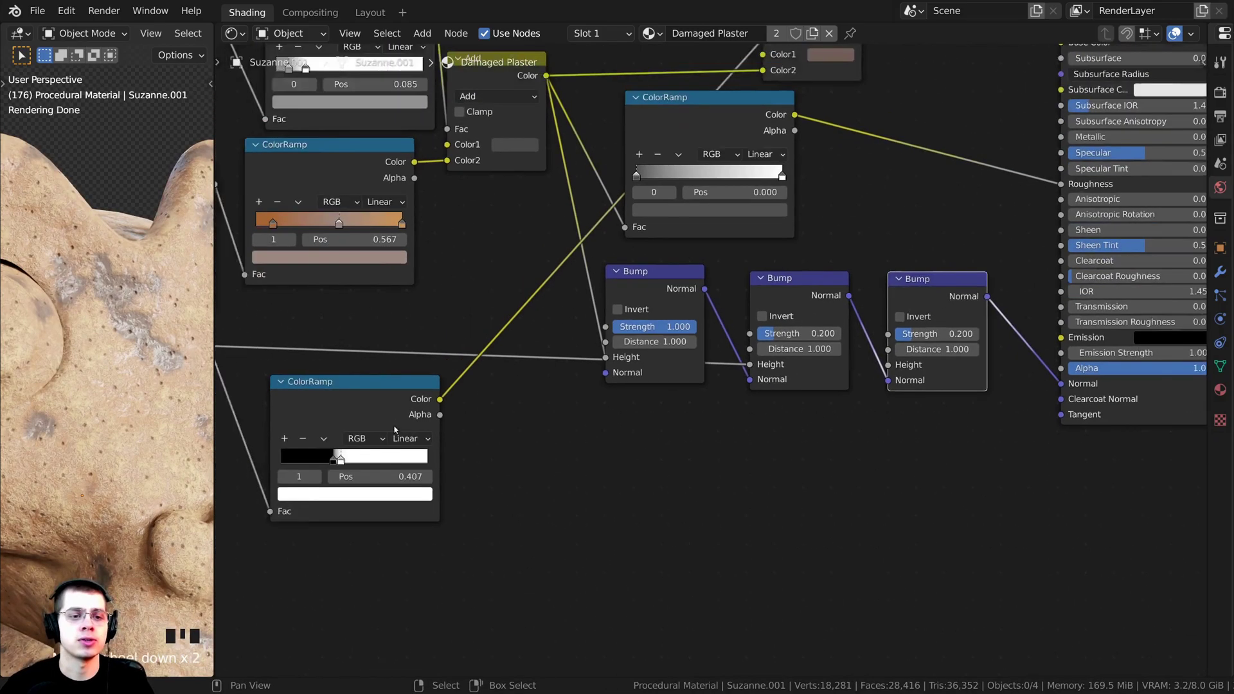
{"action": "left_click", "coordinate": [436, 396]}
{"action": "left_click_drag", "start_coordinate": [479, 393], "coordinate": [870, 365]}
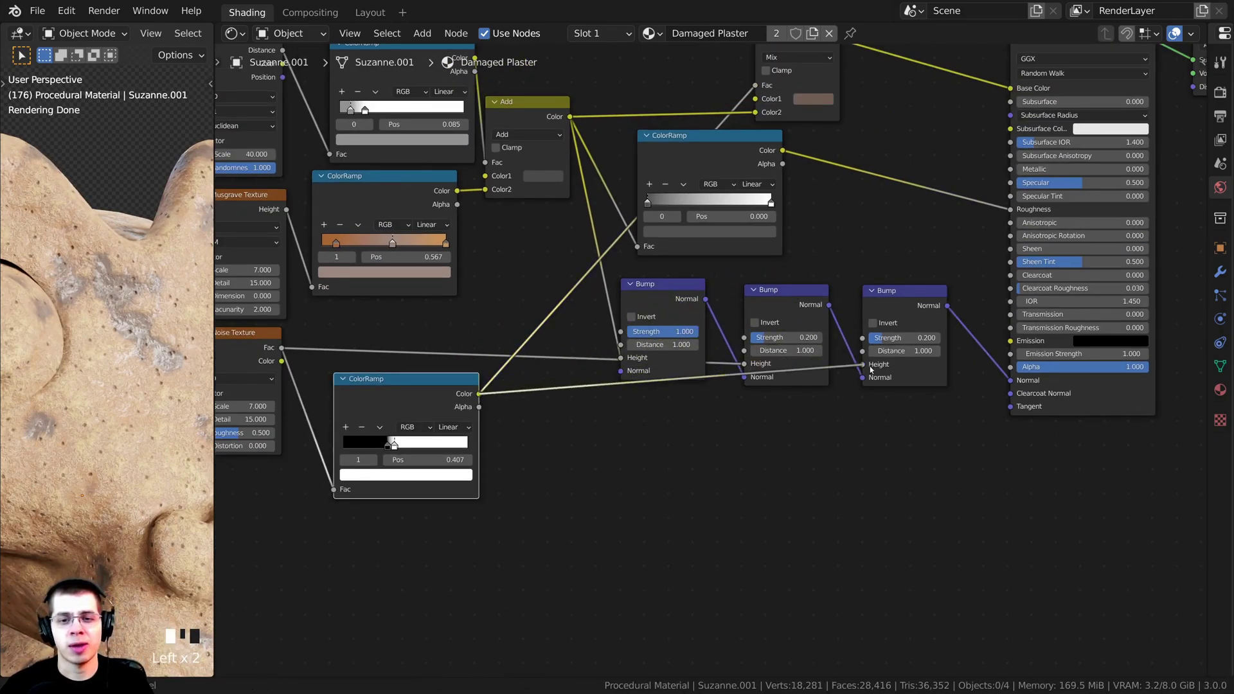
{"action": "key", "text": "Home"}
{"action": "left_click", "coordinate": [849, 263], "text": "ctrl+shift"}
{"action": "left_click", "coordinate": [850, 261], "text": "ctrl+shift"}
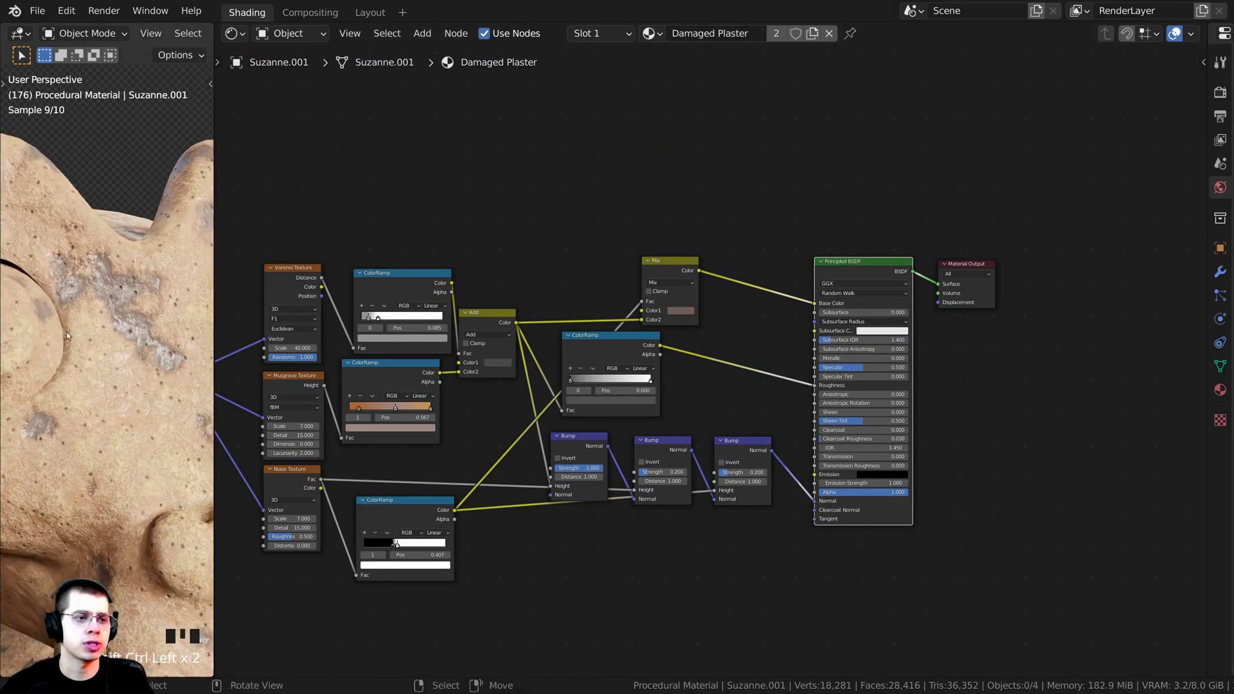
Step: Set the third Bump node's Strength to 0.35
{"action": "middle_click_drag", "start_coordinate": [750, 435], "coordinate": [716, 383]}
{"action": "scroll", "coordinate": [737, 384], "scroll_direction": "up", "scroll_amount": 3}
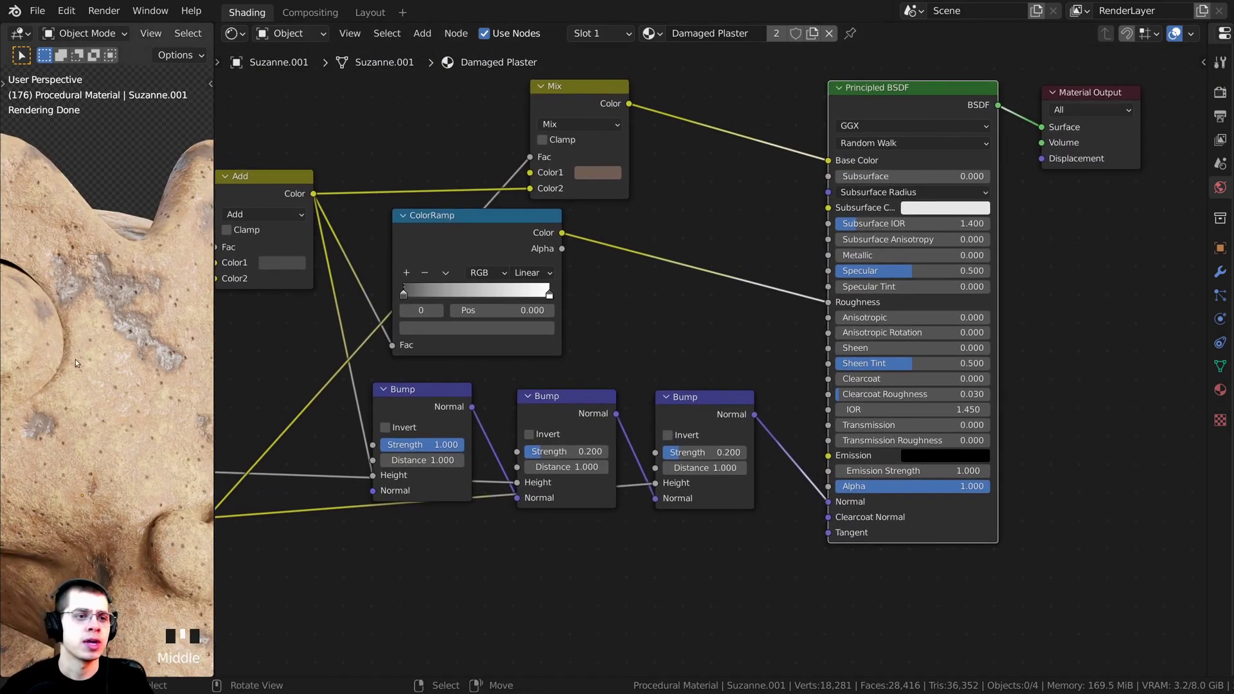
{"action": "middle_click_drag", "start_coordinate": [696, 510], "coordinate": [690, 482]}
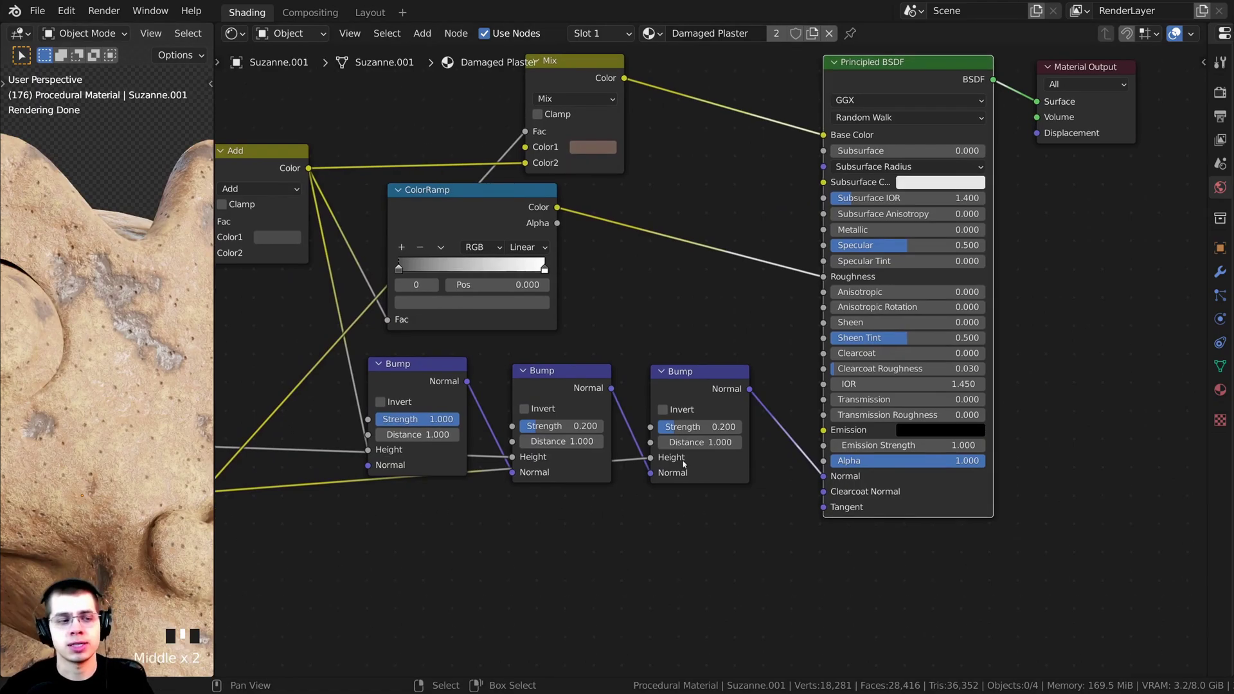
{"action": "scroll", "coordinate": [691, 464], "scroll_direction": "up", "scroll_amount": 4}
{"action": "left_click_drag", "start_coordinate": [679, 452], "coordinate": [720, 452]}
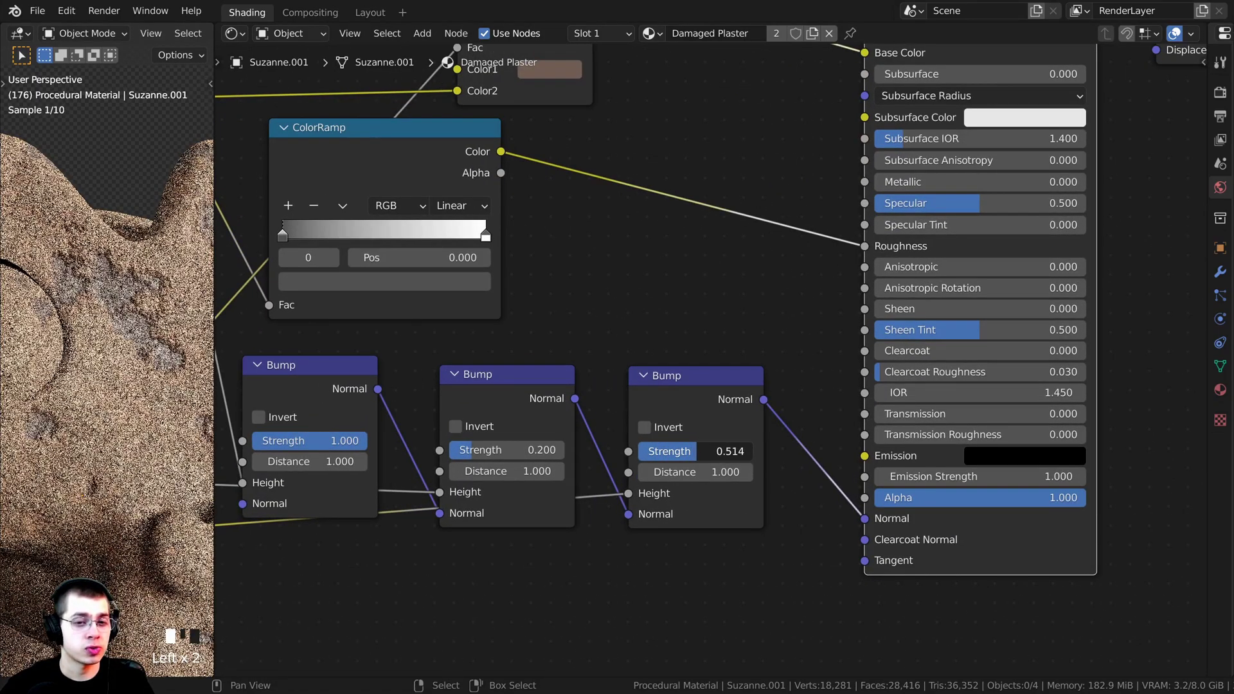
{"action": "scroll", "coordinate": [121, 291], "scroll_direction": "up", "scroll_amount": 2}
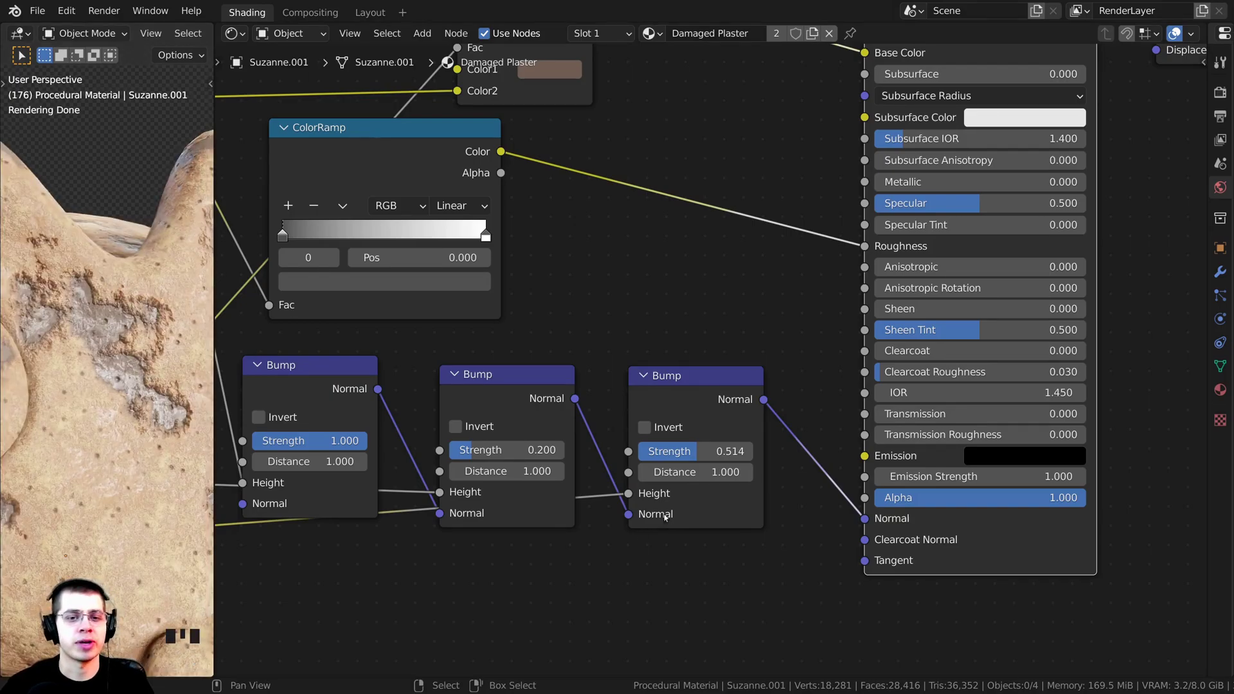
{"action": "scroll", "coordinate": [672, 451], "scroll_direction": "up", "scroll_amount": 3}
{"action": "left_click", "coordinate": [690, 451]}
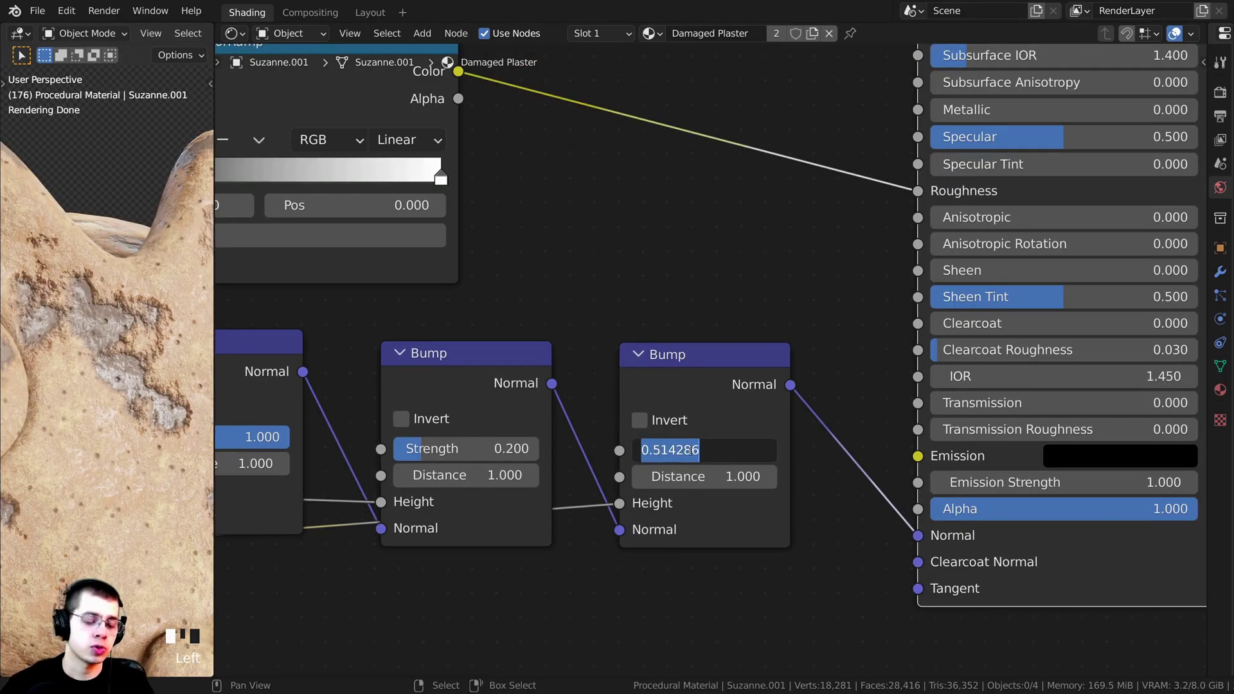
{"action": "type", "text": "."}
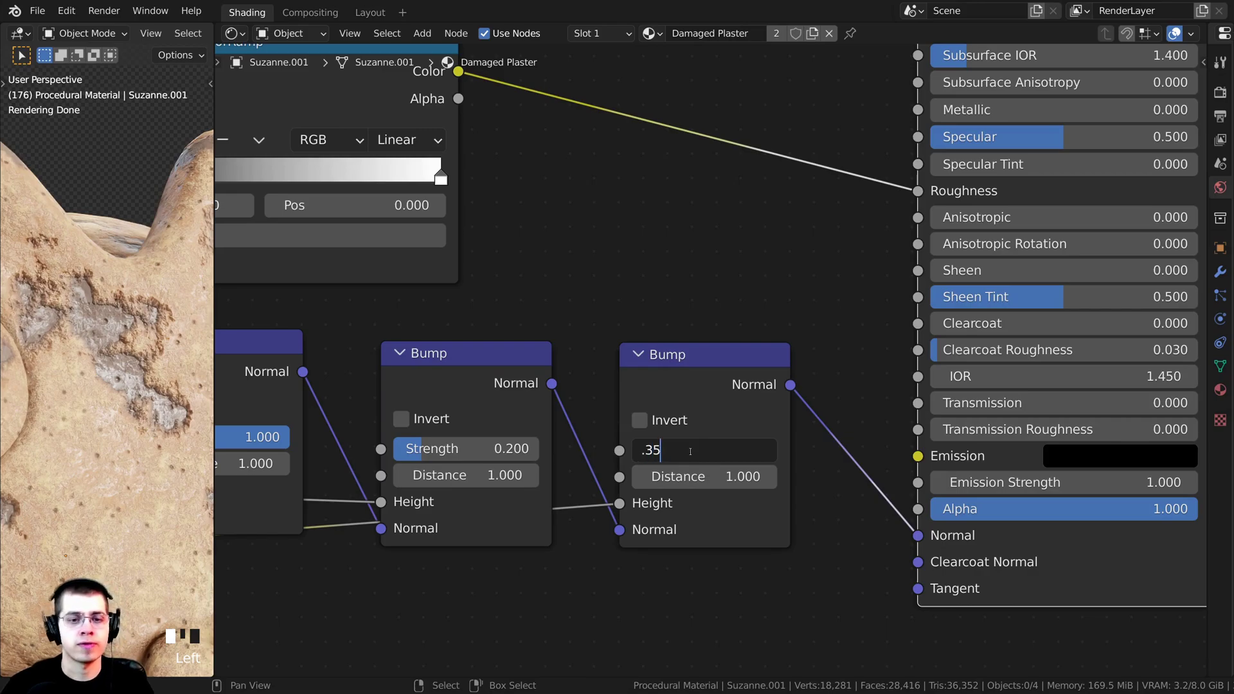
{"action": "type", "text": "35"}
{"action": "key", "text": "Return"}
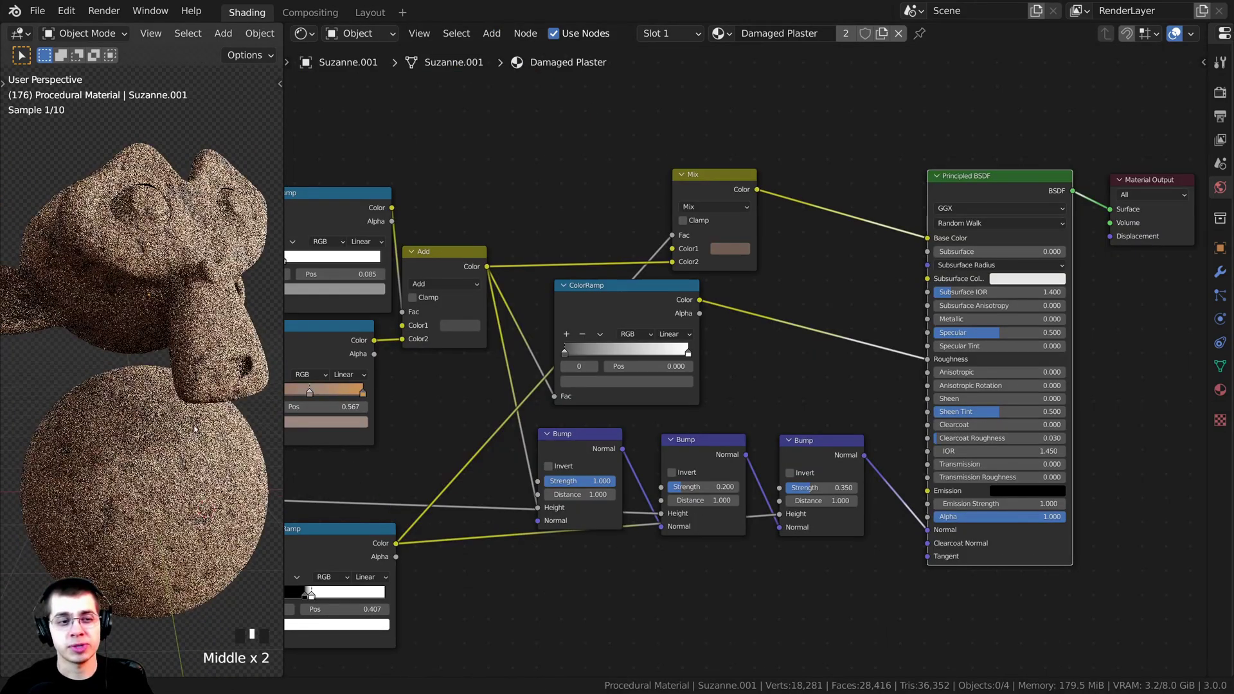
Step: Add a second Noise Texture node and place it below the existing Noise Texture
{"action": "scroll", "coordinate": [721, 450], "scroll_direction": "down", "scroll_amount": 1}
{"action": "middle_click_drag", "start_coordinate": [734, 414], "coordinate": [834, 358]}
{"action": "middle_click_drag", "start_coordinate": [534, 433], "coordinate": [599, 407]}
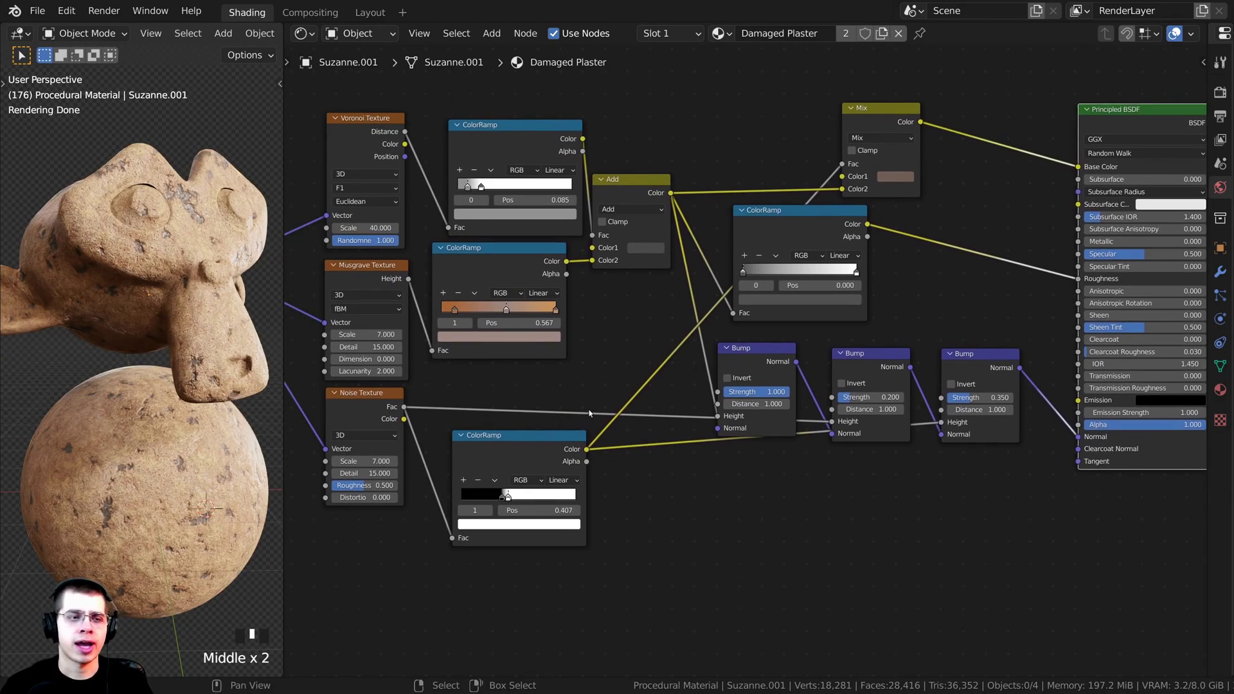
{"action": "left_click", "coordinate": [488, 456]}
{"action": "middle_click_drag", "start_coordinate": [535, 456], "coordinate": [578, 415]}
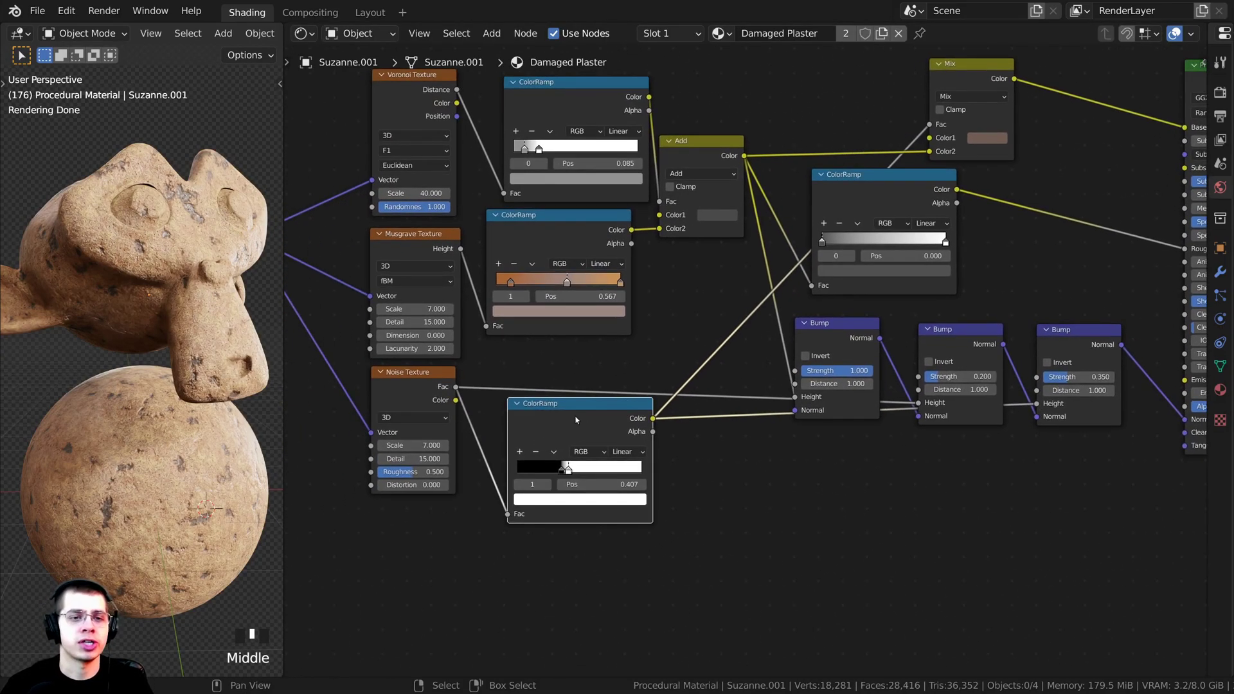
{"action": "scroll", "coordinate": [659, 236], "scroll_direction": "up", "scroll_amount": 3}
{"action": "key", "text": "shift+a"}
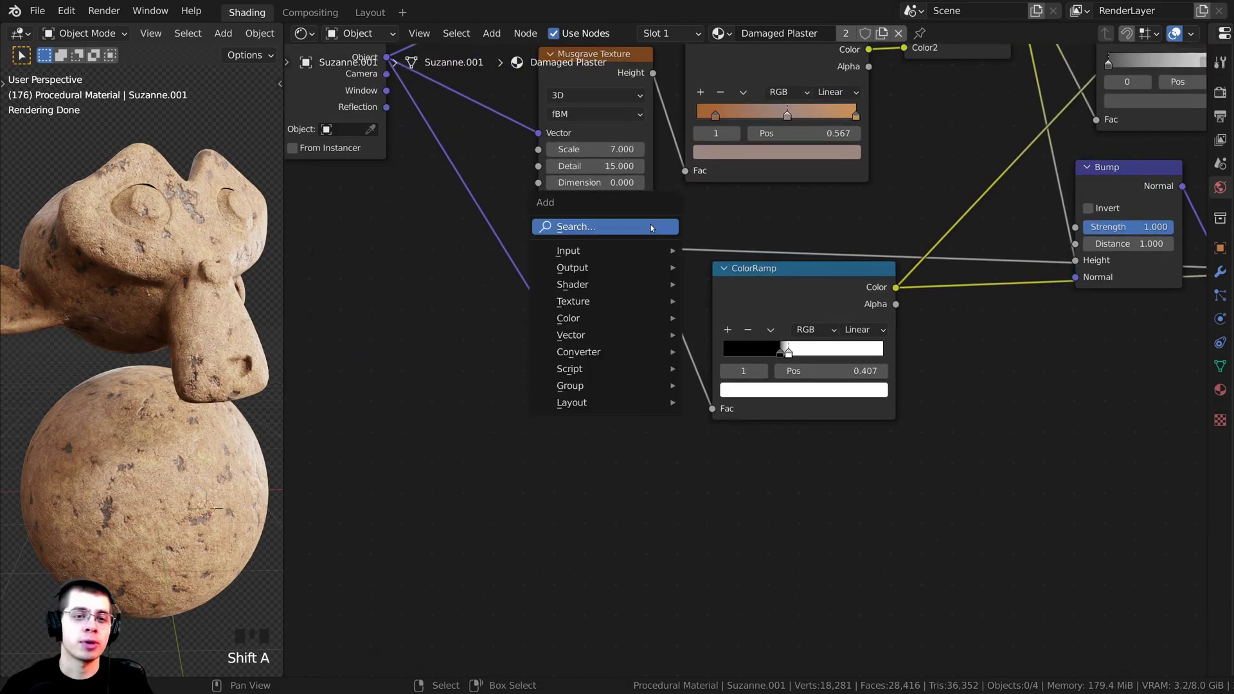
{"action": "left_click", "coordinate": [600, 227]}
{"action": "type", "text": "noi"}
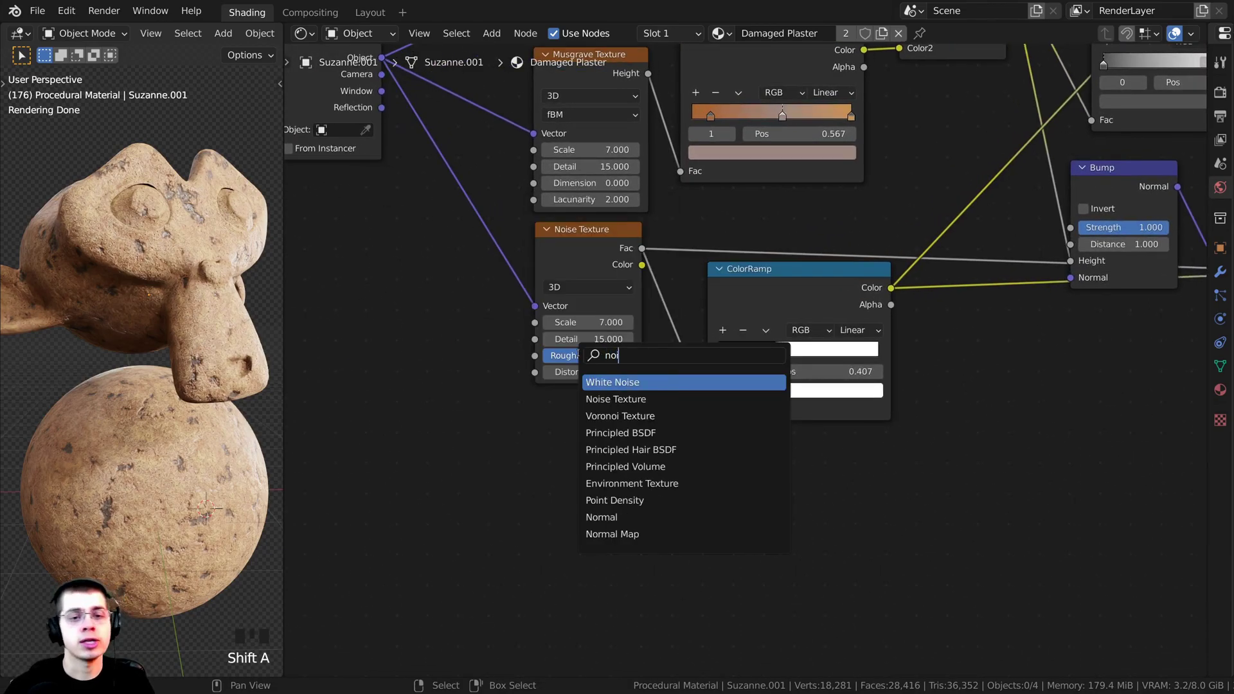
{"action": "key", "text": "Down"}
{"action": "key", "text": "Return"}
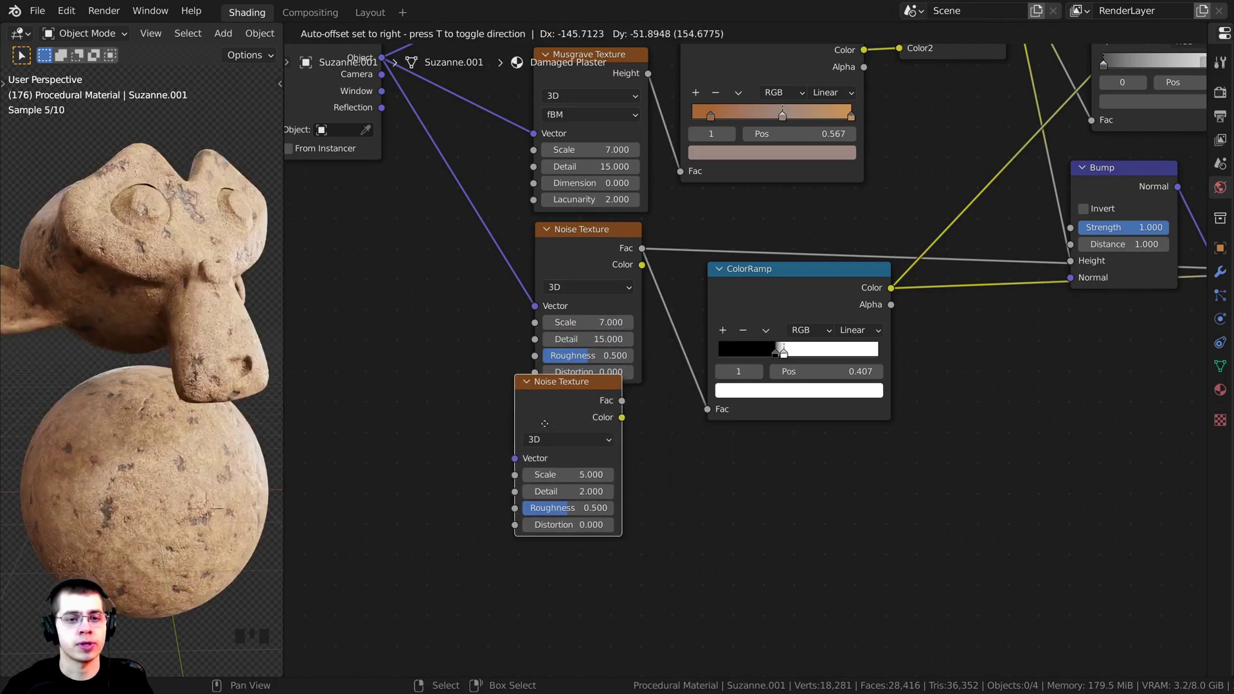
{"action": "left_click", "coordinate": [552, 472]}
Step: Add a Voronoi Texture node beside the new Noise Texture, below the noise ColorRamp
{"action": "middle_click_drag", "start_coordinate": [621, 362], "coordinate": [561, 332]}
{"action": "key", "text": "shift+a"}
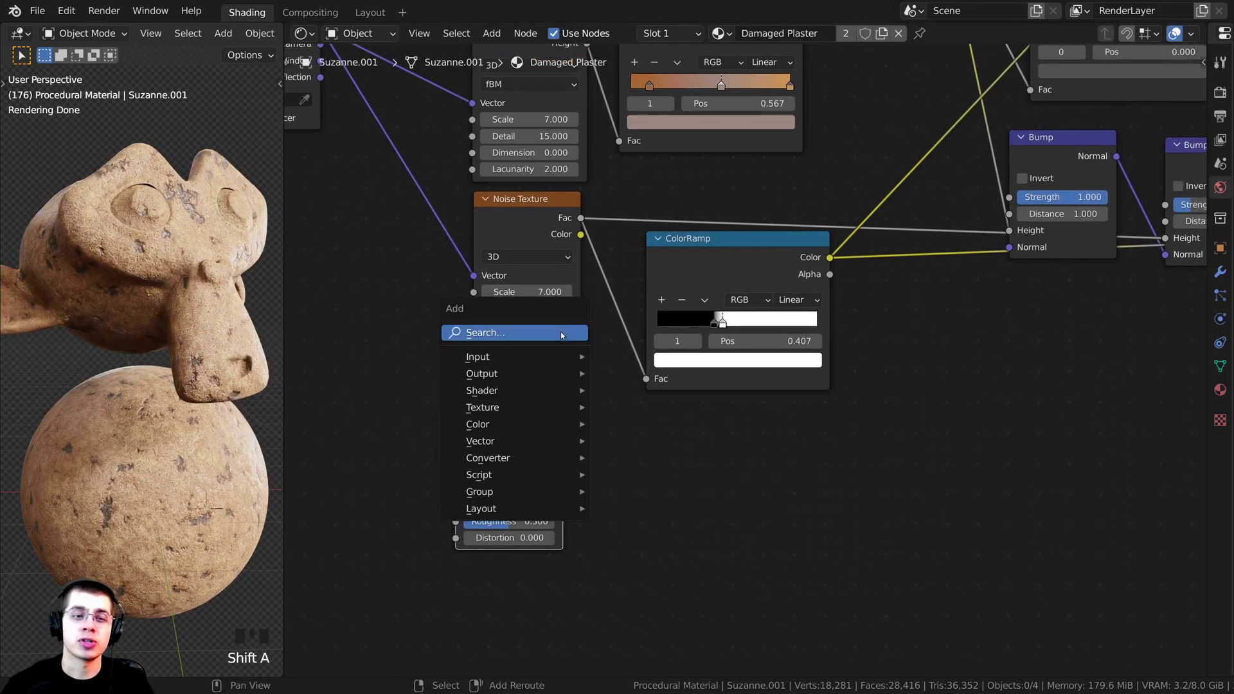
{"action": "left_click", "coordinate": [561, 332]}
{"action": "type", "text": "vor"}
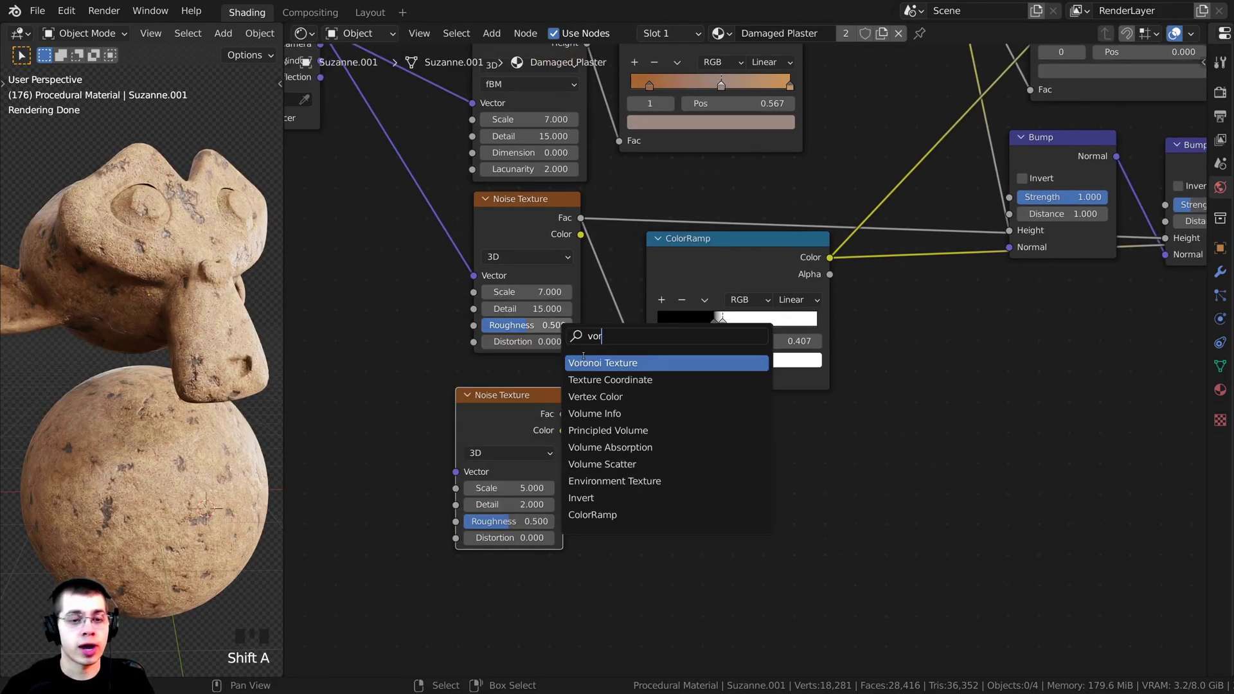
{"action": "left_click", "coordinate": [584, 359]}
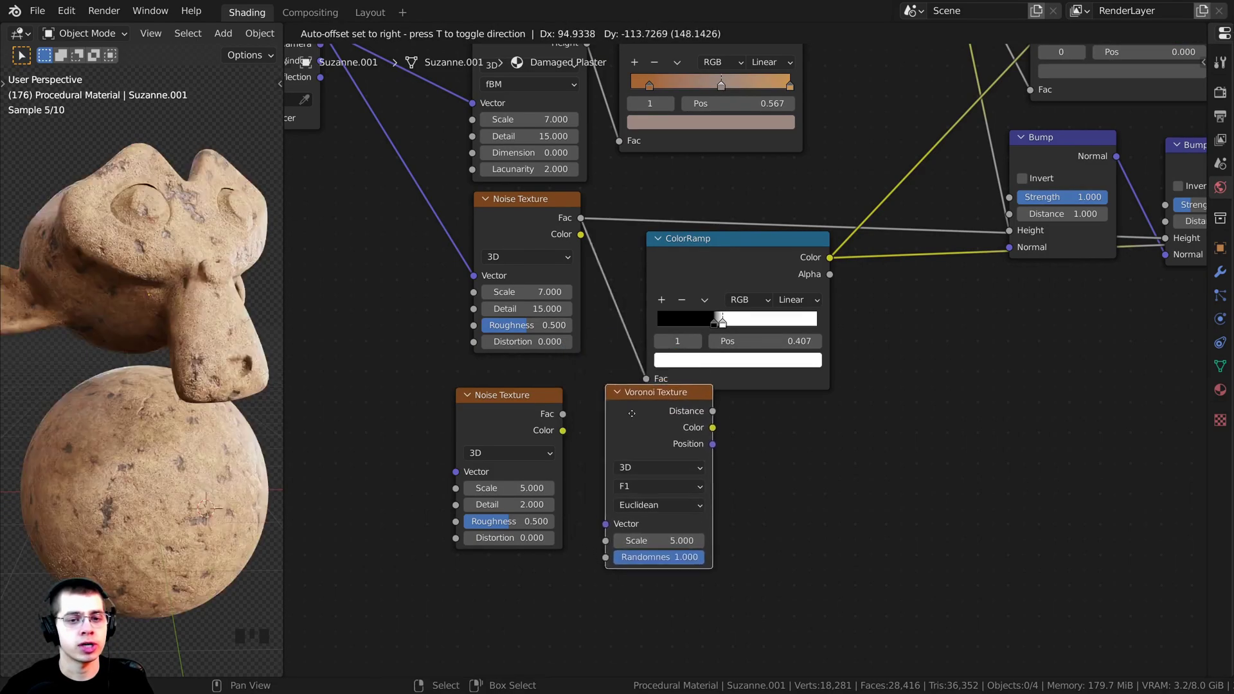
{"action": "scroll", "coordinate": [640, 413], "scroll_direction": "down", "scroll_amount": 4}
{"action": "scroll", "coordinate": [663, 414], "scroll_direction": "up", "scroll_amount": 3}
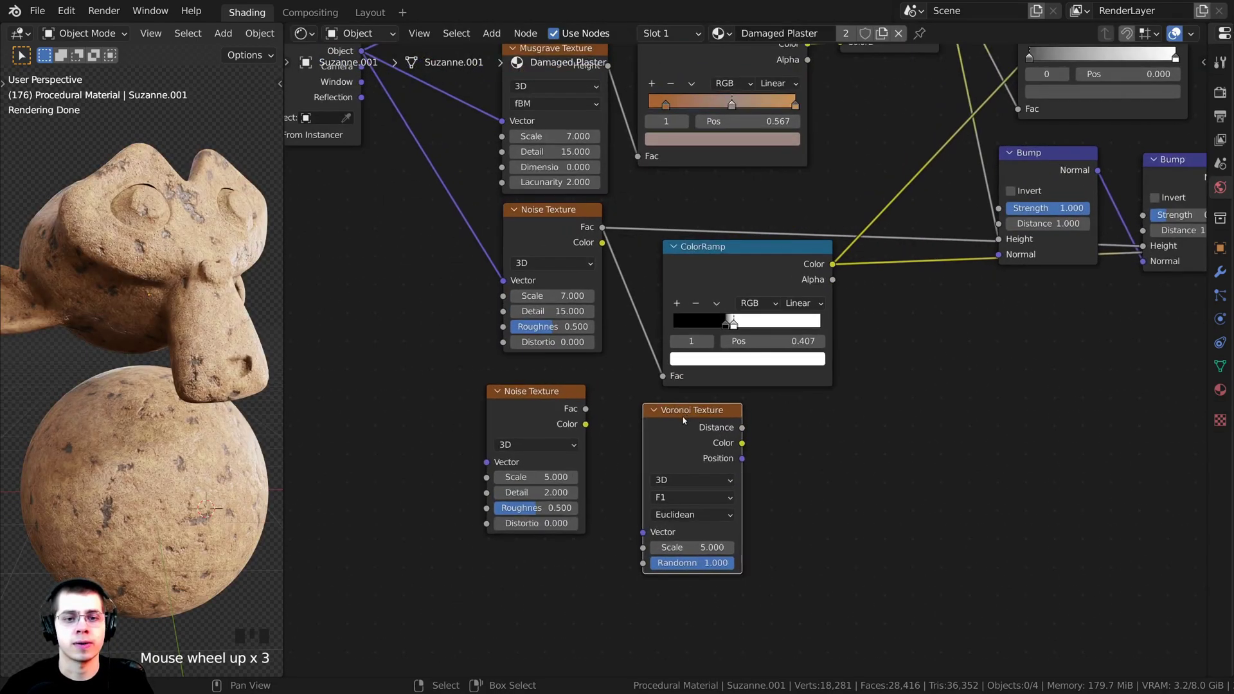
Step: Preview the new Voronoi Texture and connect the Texture Coordinate's Object output to its Vector input, moving the new Noise Texture aside
{"action": "left_click", "coordinate": [693, 421], "text": "ctrl+shift"}
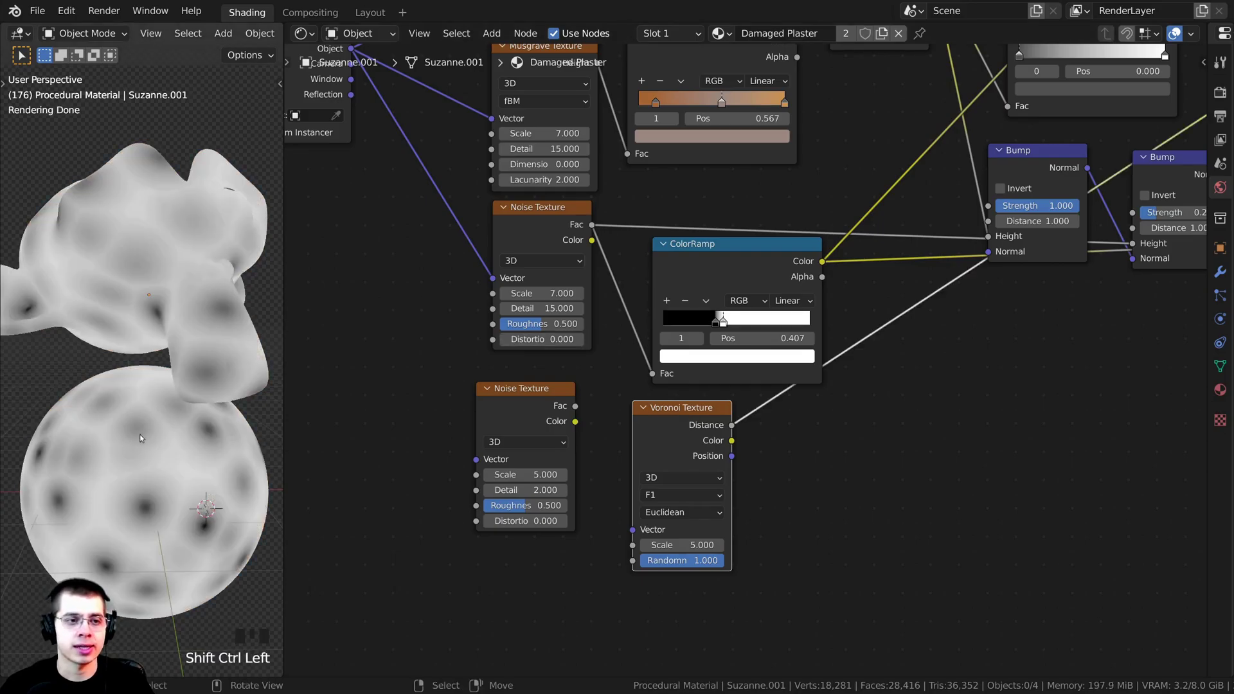
{"action": "scroll", "coordinate": [693, 421], "scroll_direction": "down", "scroll_amount": 2}
{"action": "middle_click_drag", "start_coordinate": [416, 109], "coordinate": [419, 129]}
{"action": "left_click_drag", "start_coordinate": [410, 113], "coordinate": [651, 526]}
{"action": "left_click_drag", "start_coordinate": [571, 426], "coordinate": [548, 472]}
{"action": "scroll", "coordinate": [576, 428], "scroll_direction": "up", "scroll_amount": 1}
{"action": "middle_click_drag", "start_coordinate": [576, 428], "coordinate": [560, 395]}
{"action": "scroll", "coordinate": [560, 394], "scroll_direction": "up", "scroll_amount": 5}
{"action": "left_click_drag", "start_coordinate": [625, 427], "coordinate": [619, 424]}
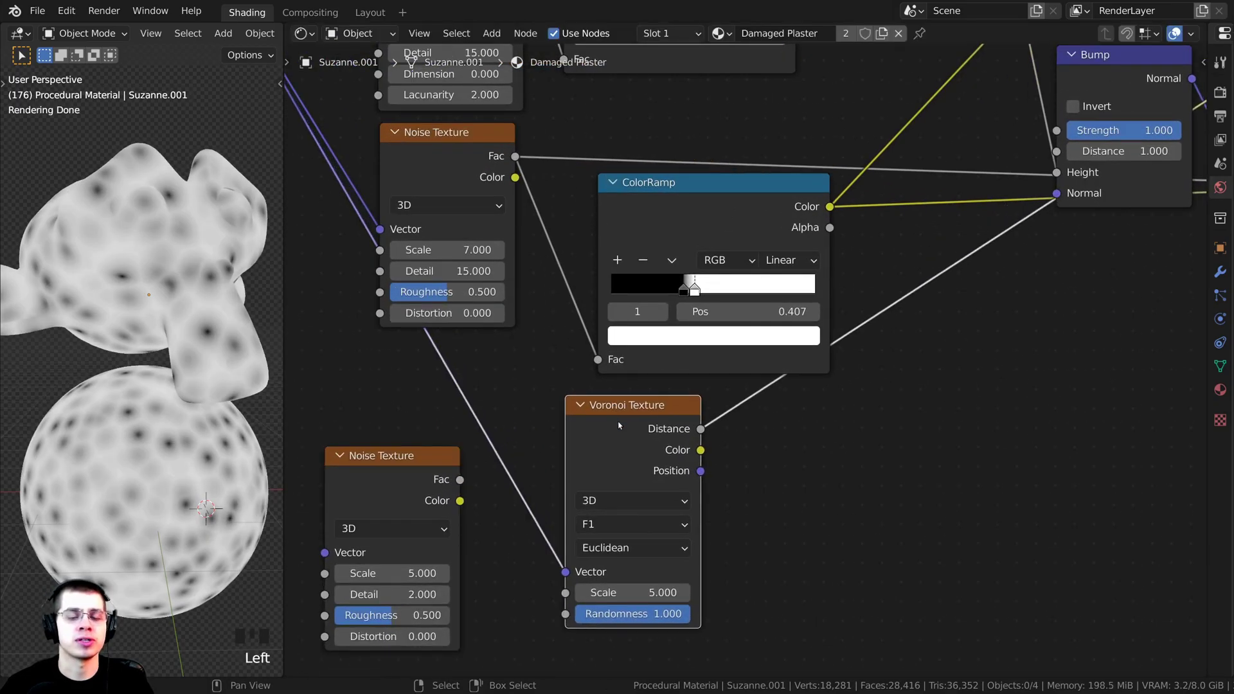
{"action": "middle_click_drag", "start_coordinate": [620, 424], "coordinate": [618, 331]}
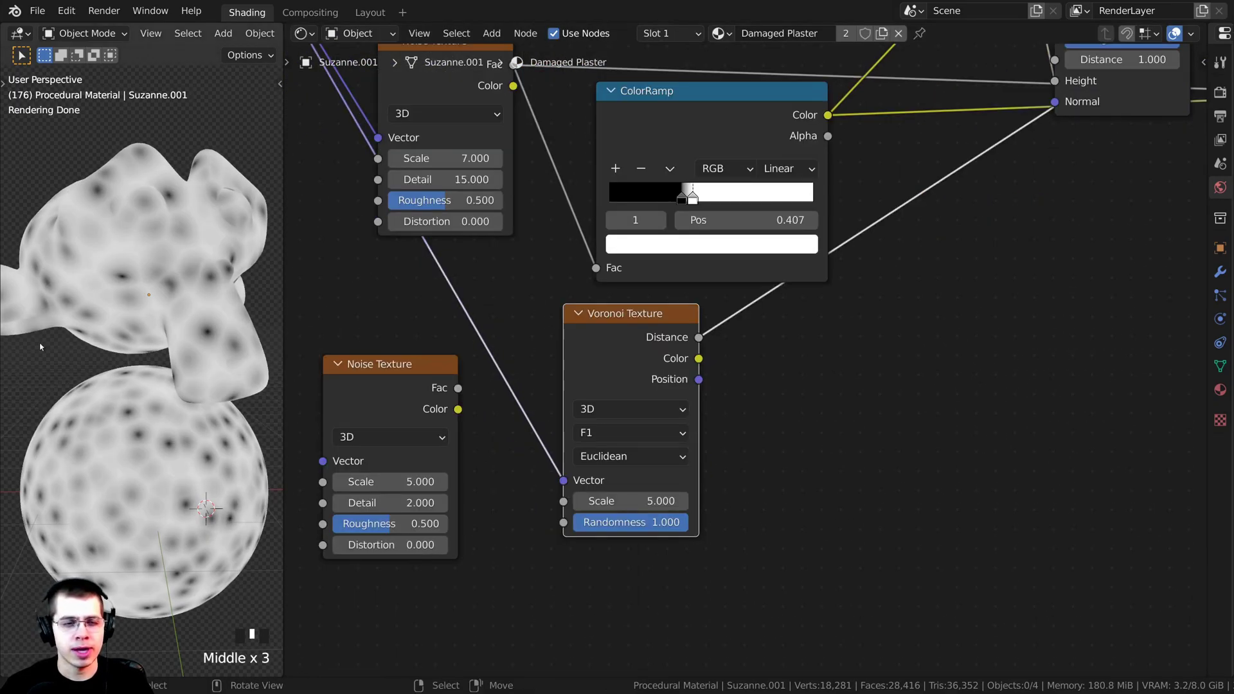
Step: Set the new Voronoi Texture's feature output to Distance to Edge and inspect the cell pattern on the models
{"action": "left_click", "coordinate": [594, 433]}
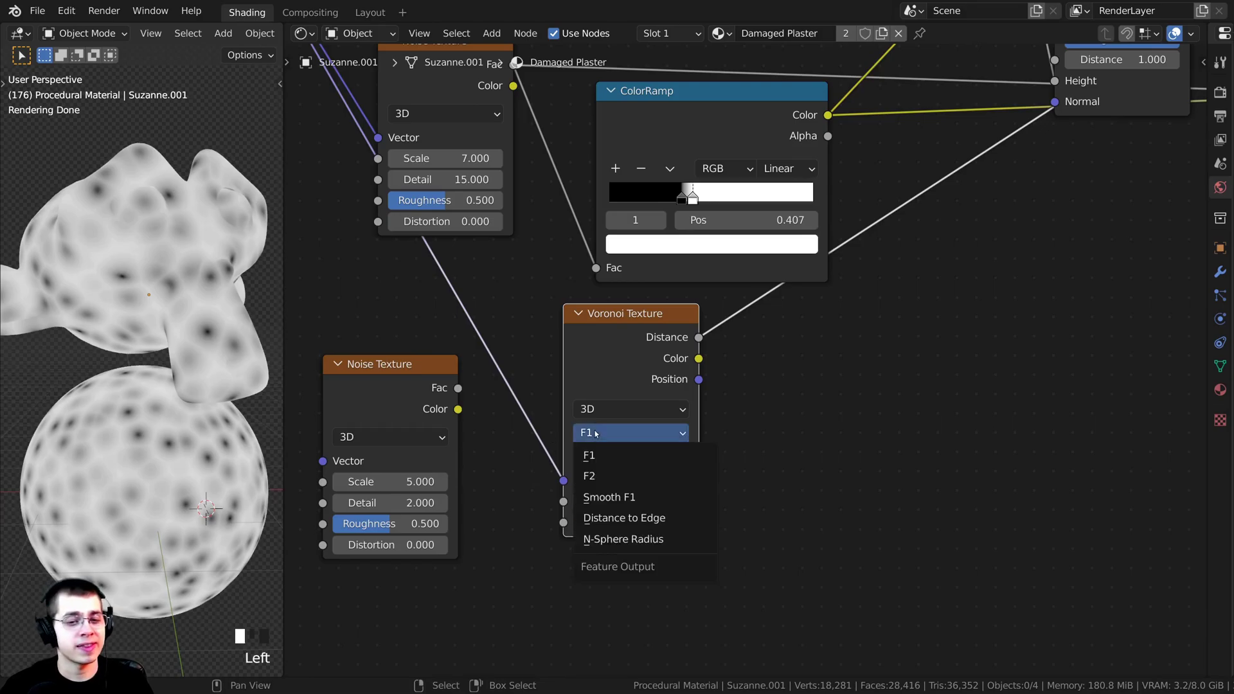
{"action": "left_click", "coordinate": [613, 525]}
{"action": "scroll", "coordinate": [199, 387], "scroll_direction": "up", "scroll_amount": 2}
{"action": "middle_click_drag", "start_coordinate": [198, 387], "coordinate": [186, 396]}
{"action": "middle_click_drag", "start_coordinate": [122, 276], "coordinate": [145, 337], "text": "shift"}
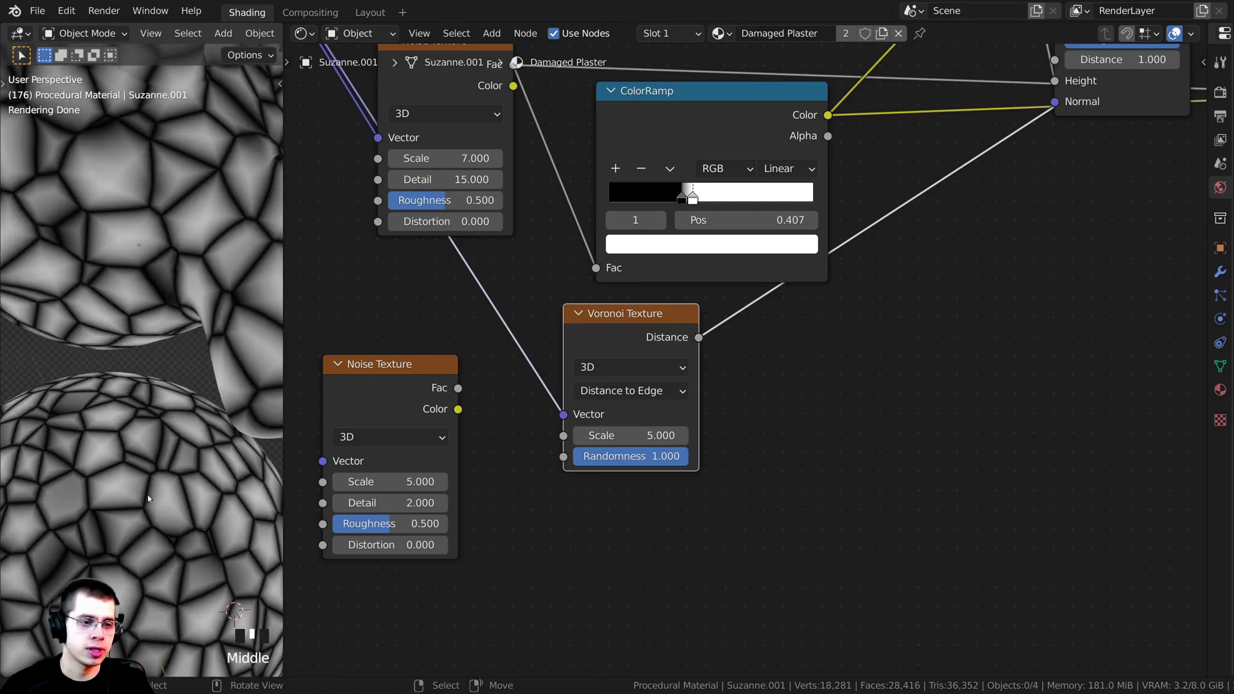
{"action": "scroll", "coordinate": [128, 432], "scroll_direction": "down", "scroll_amount": 1}
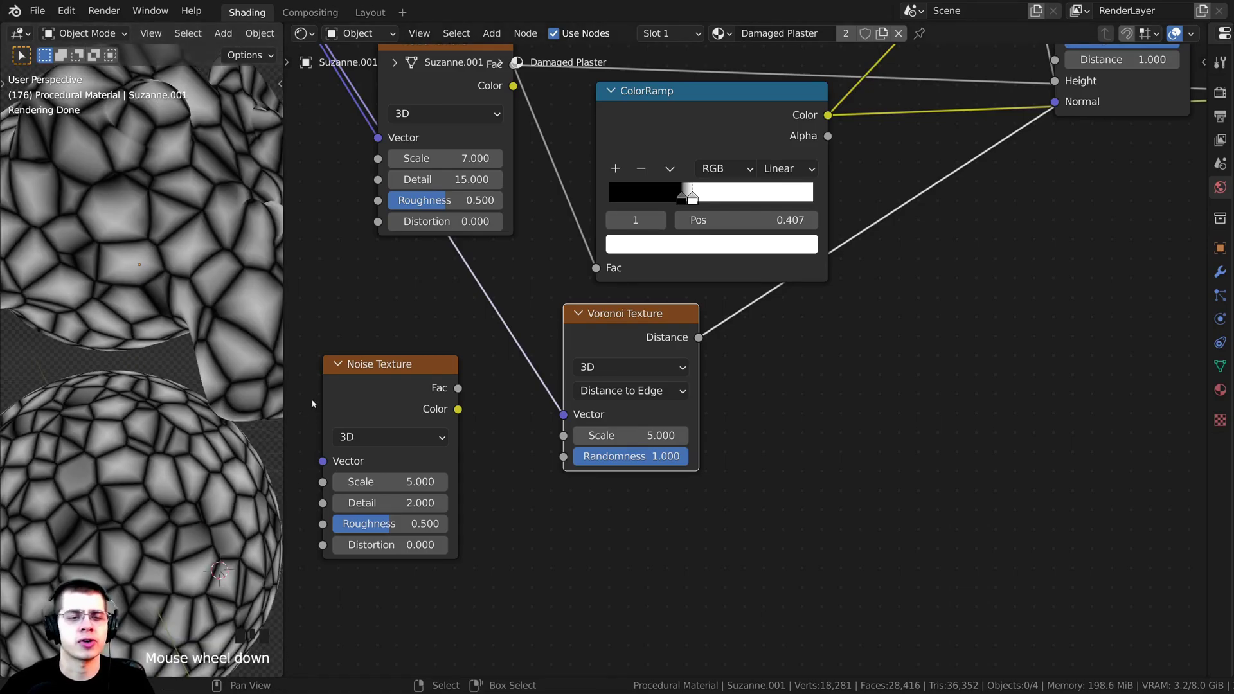
{"action": "scroll", "coordinate": [317, 406], "scroll_direction": "down", "scroll_amount": 1}
{"action": "scroll", "coordinate": [165, 363], "scroll_direction": "down", "scroll_amount": 1}
{"action": "middle_click_drag", "start_coordinate": [166, 364], "coordinate": [161, 430], "text": "shift"}
{"action": "scroll", "coordinate": [186, 388], "scroll_direction": "up", "scroll_amount": 2}
{"action": "scroll", "coordinate": [497, 383], "scroll_direction": "down", "scroll_amount": 2}
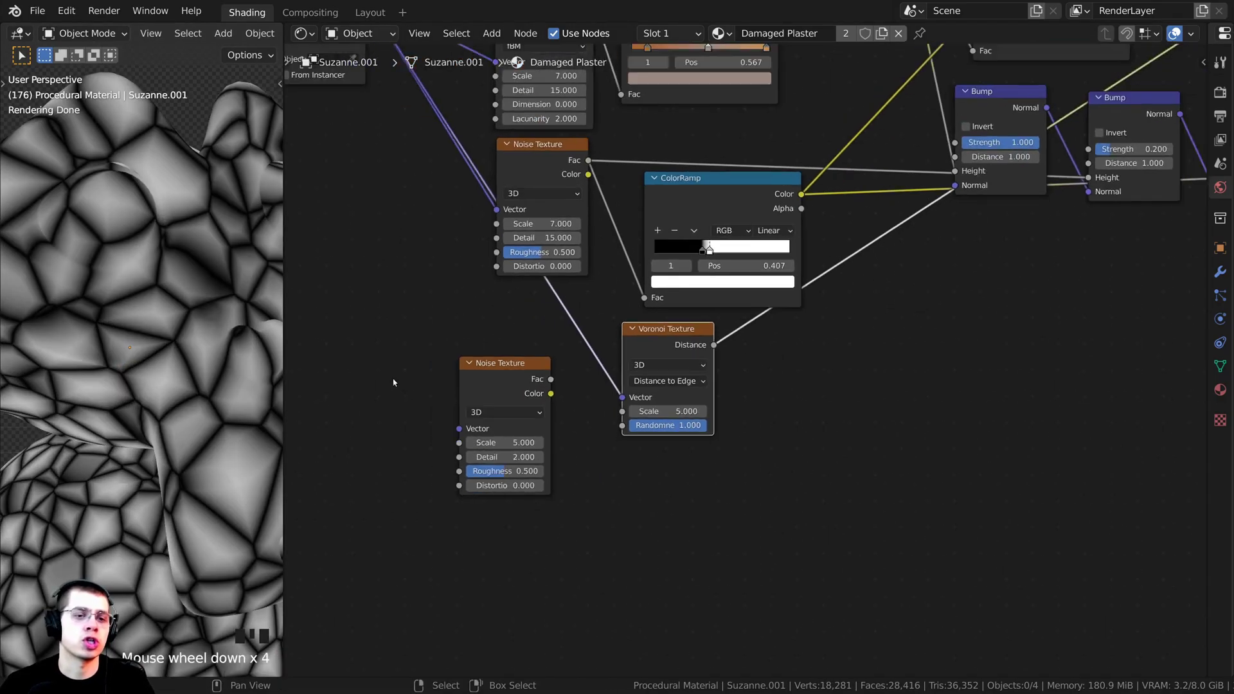
Step: Insert the new Noise Texture between the Object coordinates and the Voronoi Texture, feeding its Color output into the Voronoi's Vector input
{"action": "middle_click_drag", "start_coordinate": [497, 383], "coordinate": [509, 396]}
{"action": "left_click_drag", "start_coordinate": [513, 399], "coordinate": [464, 389]}
{"action": "scroll", "coordinate": [466, 388], "scroll_direction": "down", "scroll_amount": 1}
{"action": "middle_click_drag", "start_coordinate": [467, 392], "coordinate": [472, 398]}
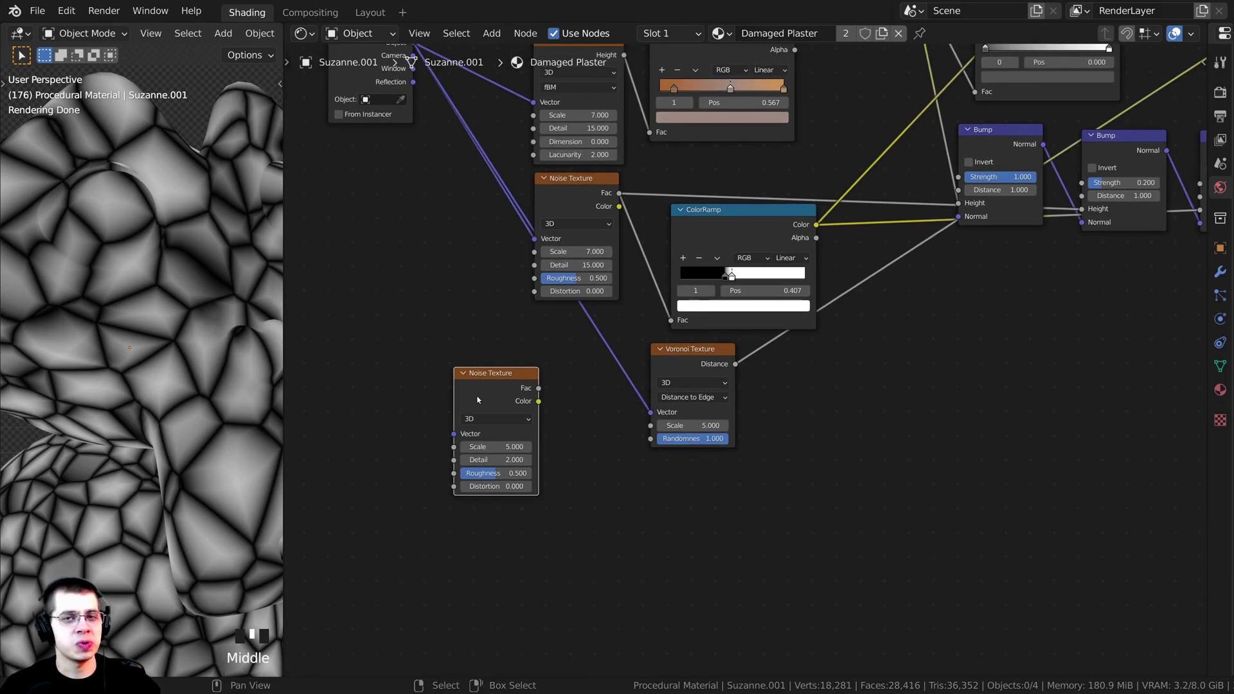
{"action": "scroll", "coordinate": [694, 409], "scroll_direction": "up", "scroll_amount": 3}
{"action": "scroll", "coordinate": [444, 315], "scroll_direction": "down", "scroll_amount": 3}
{"action": "middle_click_drag", "start_coordinate": [470, 402], "coordinate": [478, 409]}
{"action": "left_click_drag", "start_coordinate": [495, 406], "coordinate": [598, 340]}
{"action": "scroll", "coordinate": [433, 412], "scroll_direction": "down", "scroll_amount": 2}
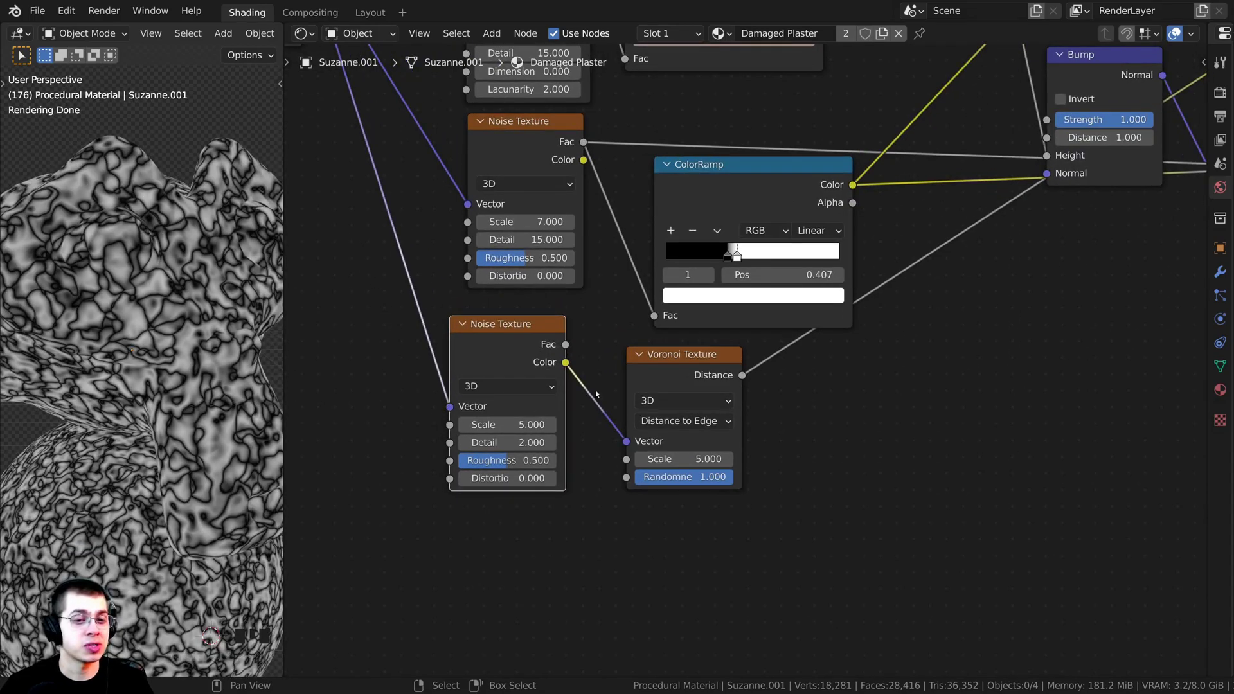
Step: Set the Noise Texture feeding the Distance to Edge Voronoi to a Scale of 1.5 and a Detail of 15
{"action": "left_click_drag", "start_coordinate": [519, 379], "coordinate": [528, 395]}
{"action": "left_click_drag", "start_coordinate": [669, 360], "coordinate": [661, 369]}
{"action": "middle_click_drag", "start_coordinate": [661, 361], "coordinate": [687, 350]}
{"action": "scroll", "coordinate": [638, 354], "scroll_direction": "up", "scroll_amount": 1}
{"action": "left_click", "coordinate": [566, 378]}
{"action": "left_click", "coordinate": [531, 436]}
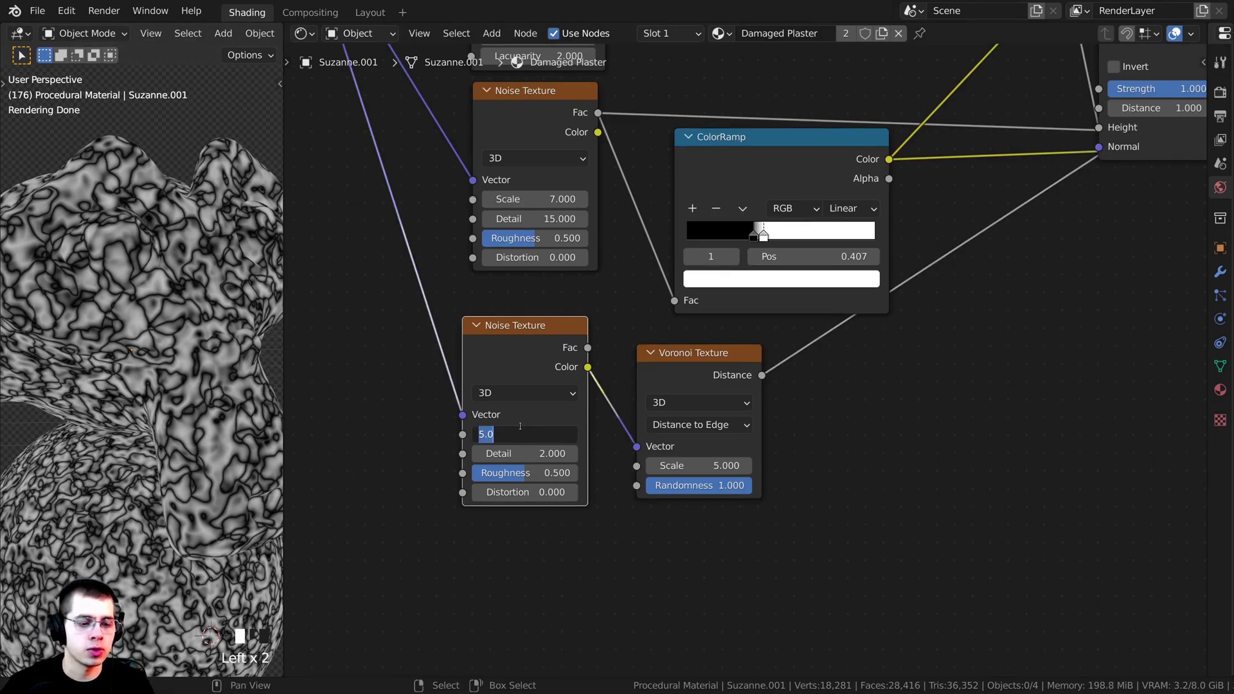
{"action": "key", "text": "Return"}
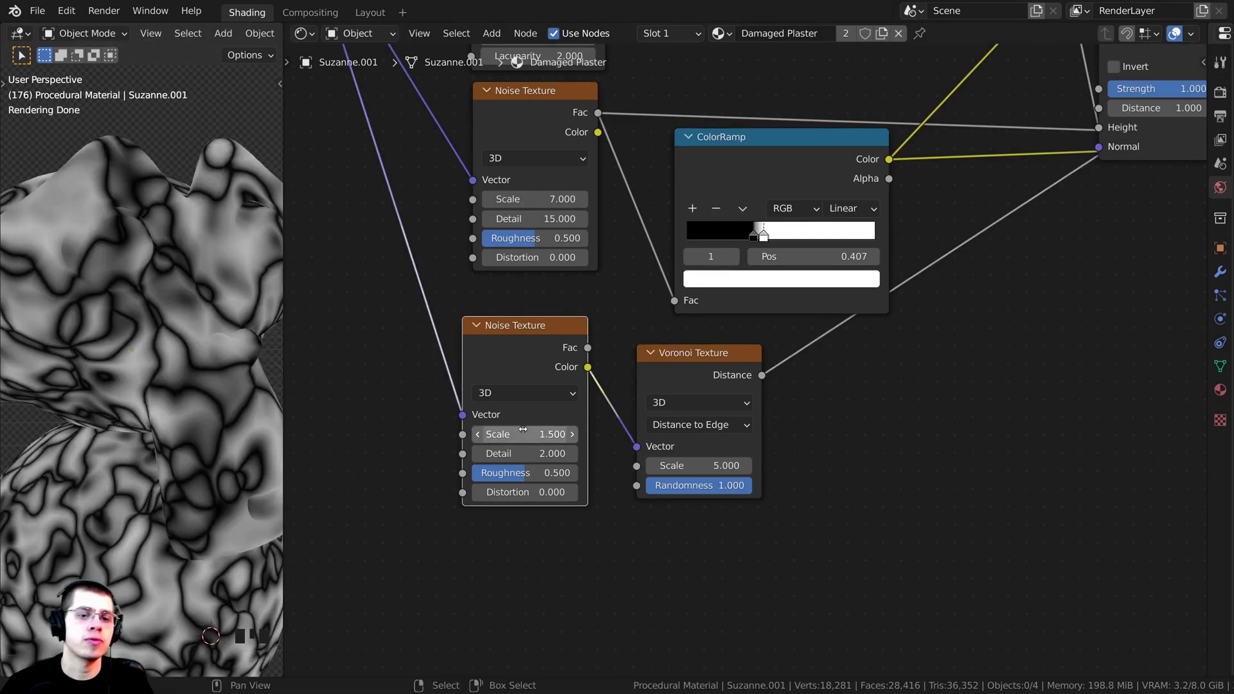
{"action": "left_click_drag", "start_coordinate": [523, 453], "coordinate": [553, 453]}
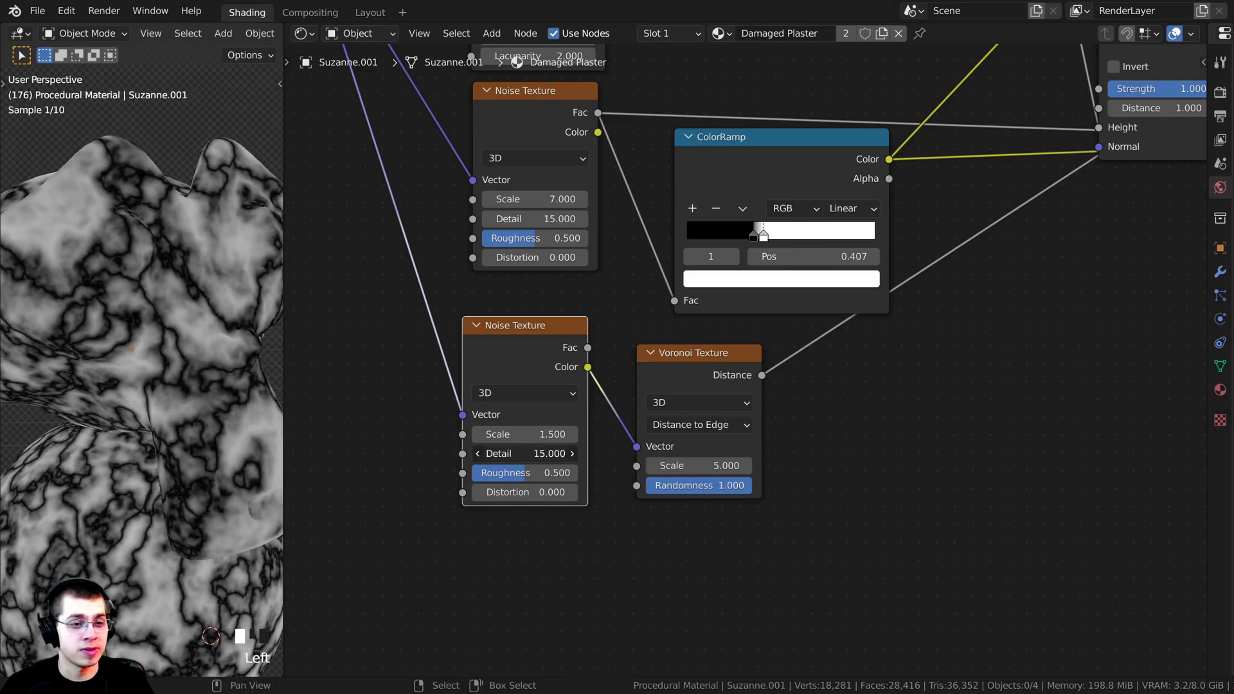
{"action": "middle_click_drag", "start_coordinate": [493, 359], "coordinate": [495, 349]}
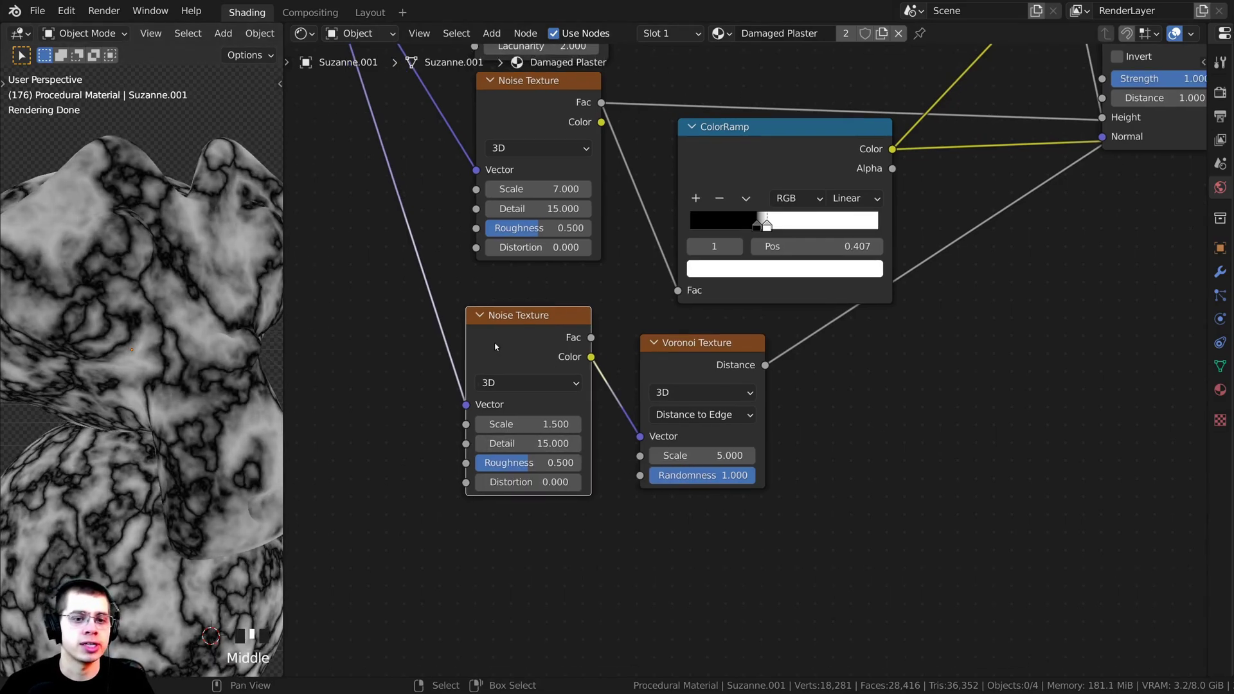
Step: Examine the distorted crack pattern on Suzanne and the sphere from several angles and distances
{"action": "mouse_move", "coordinate": [106, 462]}
{"action": "middle_mouse_down", "text": "shift"}
{"action": "mouse_move", "coordinate": [149, 361]}
{"action": "mouse_move", "coordinate": [209, 341]}
{"action": "mouse_move", "coordinate": [99, 457]}
{"action": "middle_mouse_up", "text": "shift"}
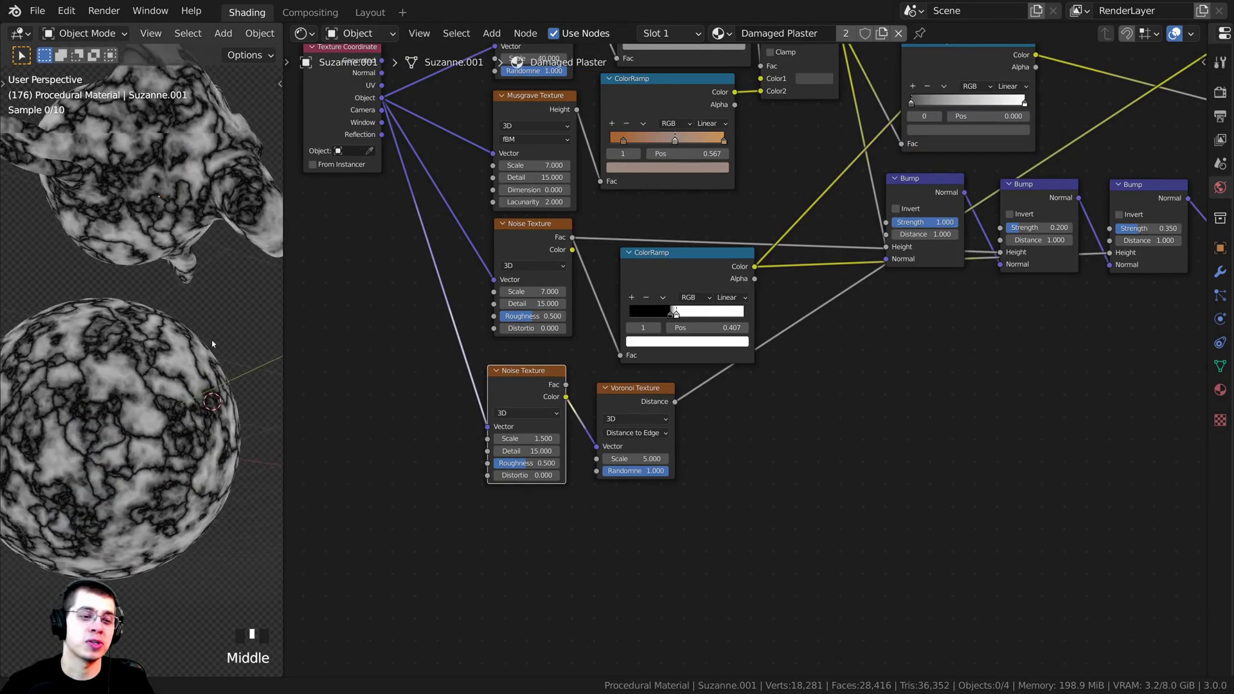
{"action": "scroll", "coordinate": [161, 317], "scroll_direction": "up", "scroll_amount": 2}
{"action": "middle_click_drag", "start_coordinate": [160, 318], "coordinate": [188, 300]}
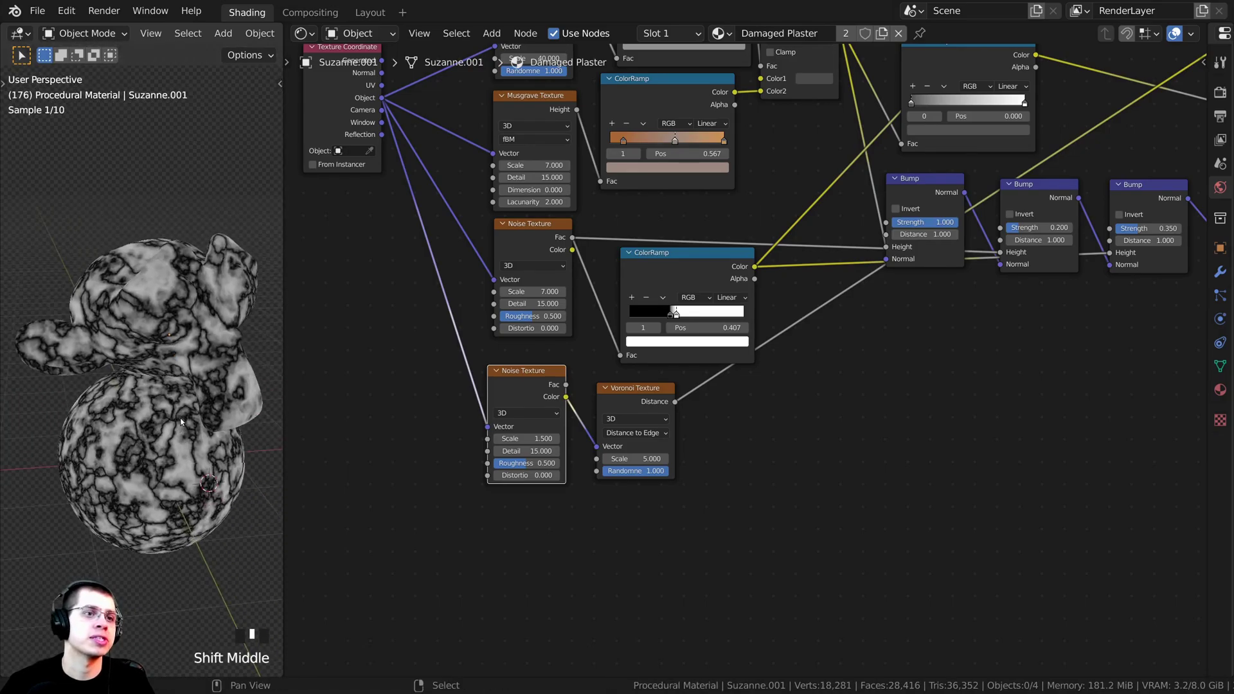
{"action": "scroll", "coordinate": [188, 300], "scroll_direction": "up", "scroll_amount": 5}
{"action": "scroll", "coordinate": [183, 346], "scroll_direction": "down", "scroll_amount": 4}
{"action": "middle_click_drag", "start_coordinate": [183, 345], "coordinate": [110, 361]}
{"action": "scroll", "coordinate": [134, 354], "scroll_direction": "up", "scroll_amount": 3}
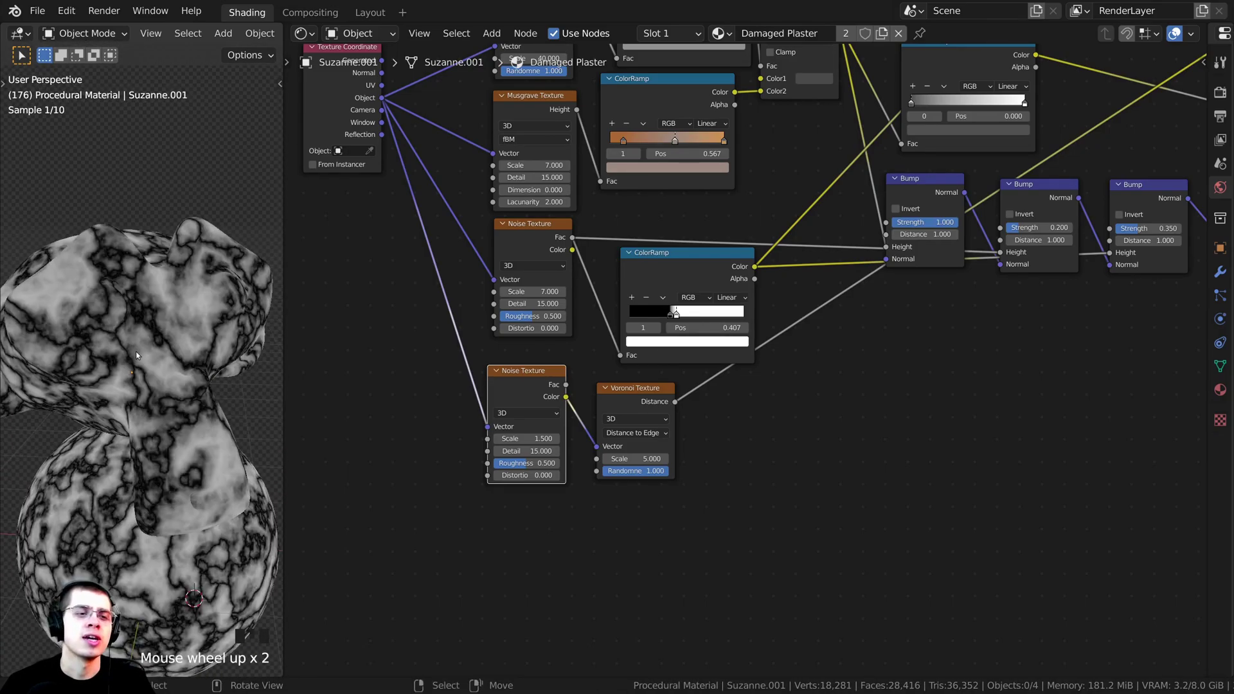
{"action": "scroll", "coordinate": [156, 360], "scroll_direction": "up", "scroll_amount": 2}
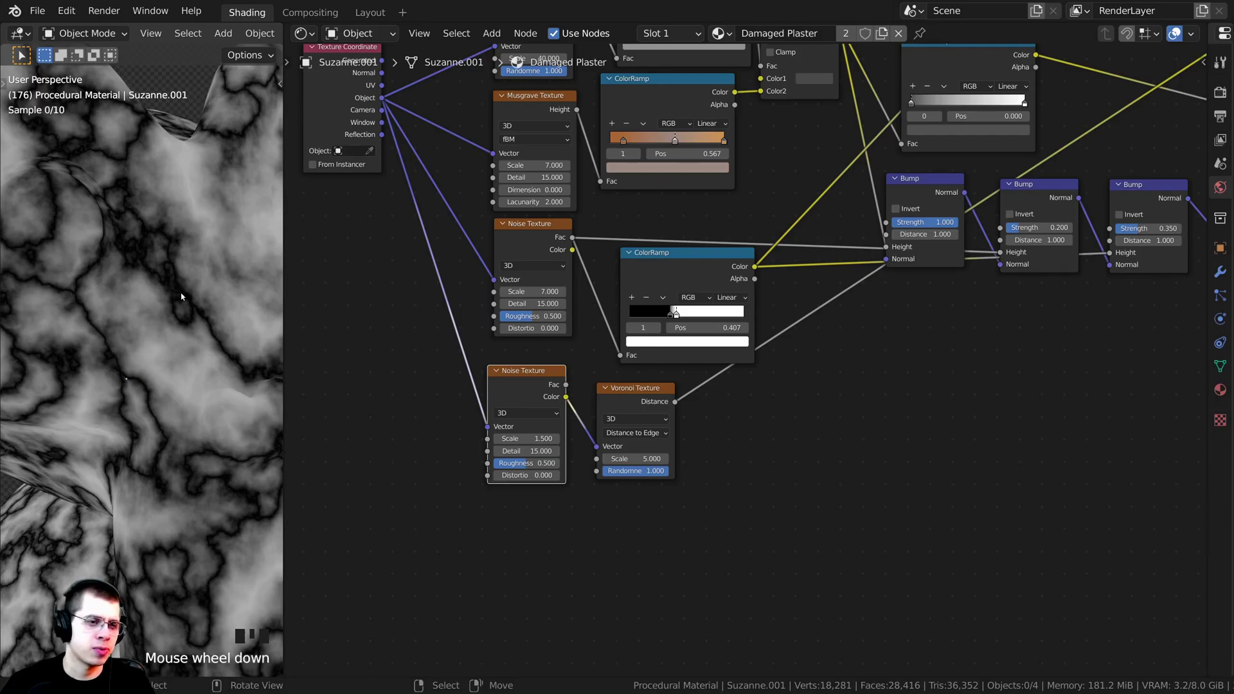
{"action": "scroll", "coordinate": [160, 324], "scroll_direction": "down", "scroll_amount": 4}
Step: Add a ColorRamp on the link leaving the Distance to Edge Voronoi Texture's Distance output
{"action": "middle_click_drag", "start_coordinate": [649, 331], "coordinate": [574, 335]}
{"action": "scroll", "coordinate": [574, 334], "scroll_direction": "up", "scroll_amount": 1}
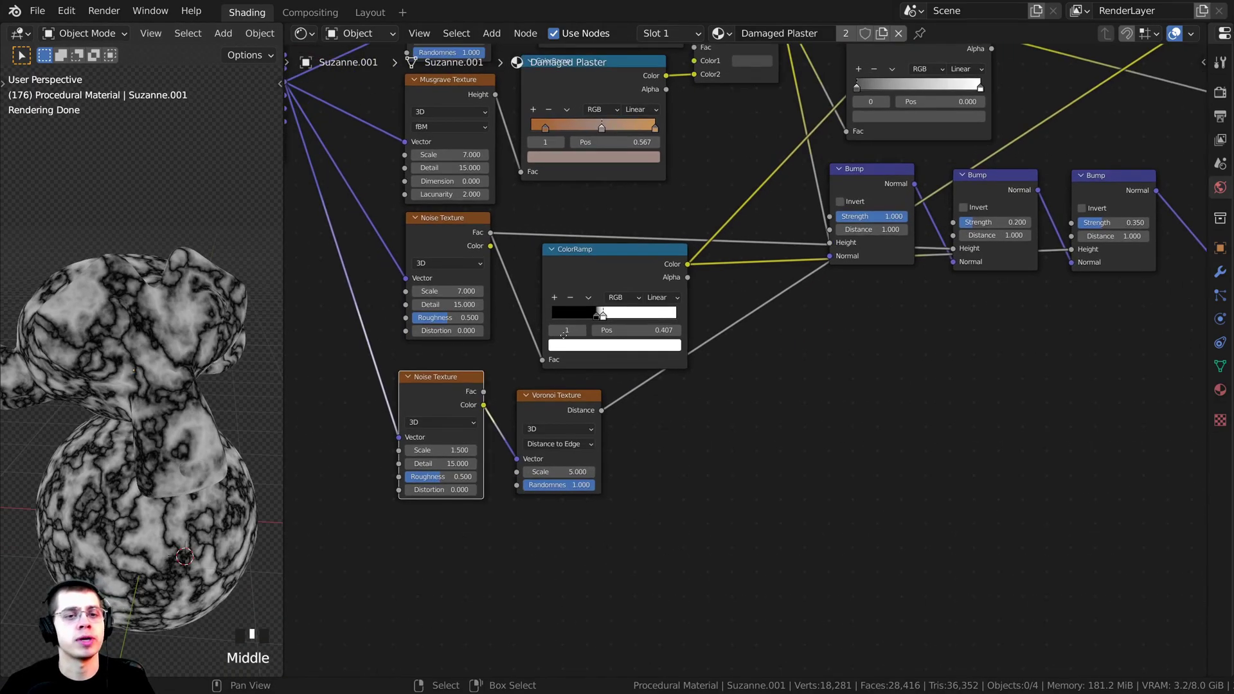
{"action": "middle_click_drag", "start_coordinate": [756, 242], "coordinate": [685, 229]}
{"action": "key", "text": "shift+a"}
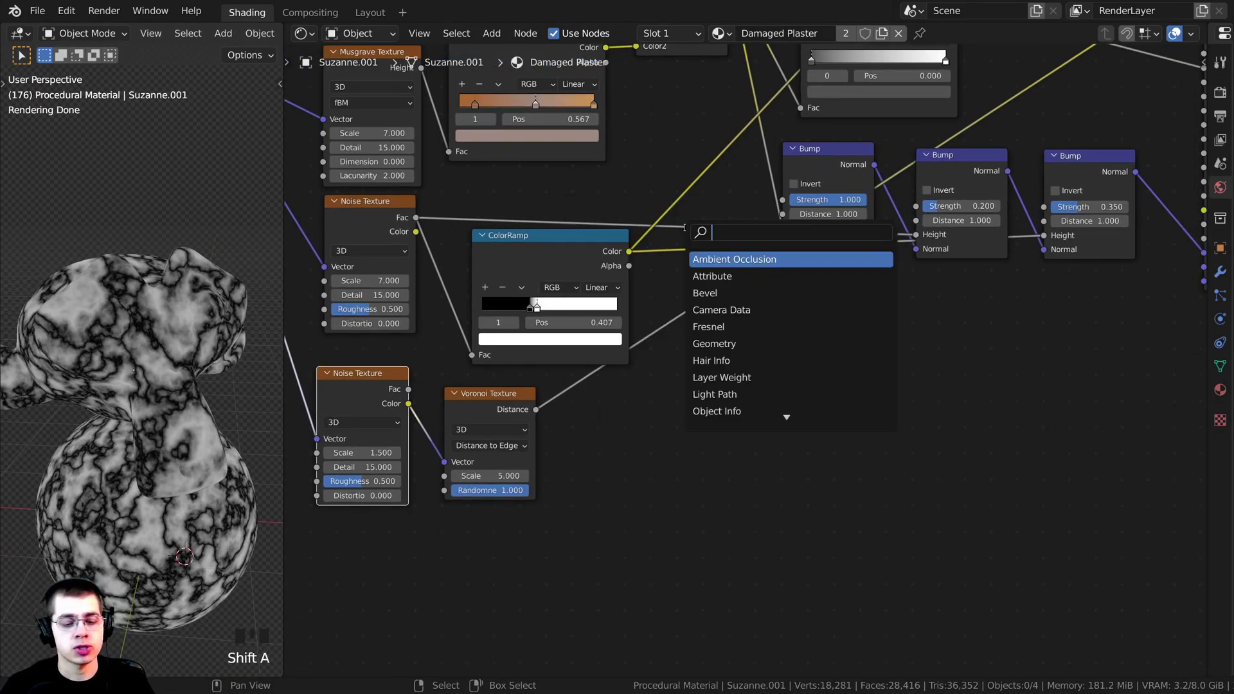
{"action": "type", "text": "col"}
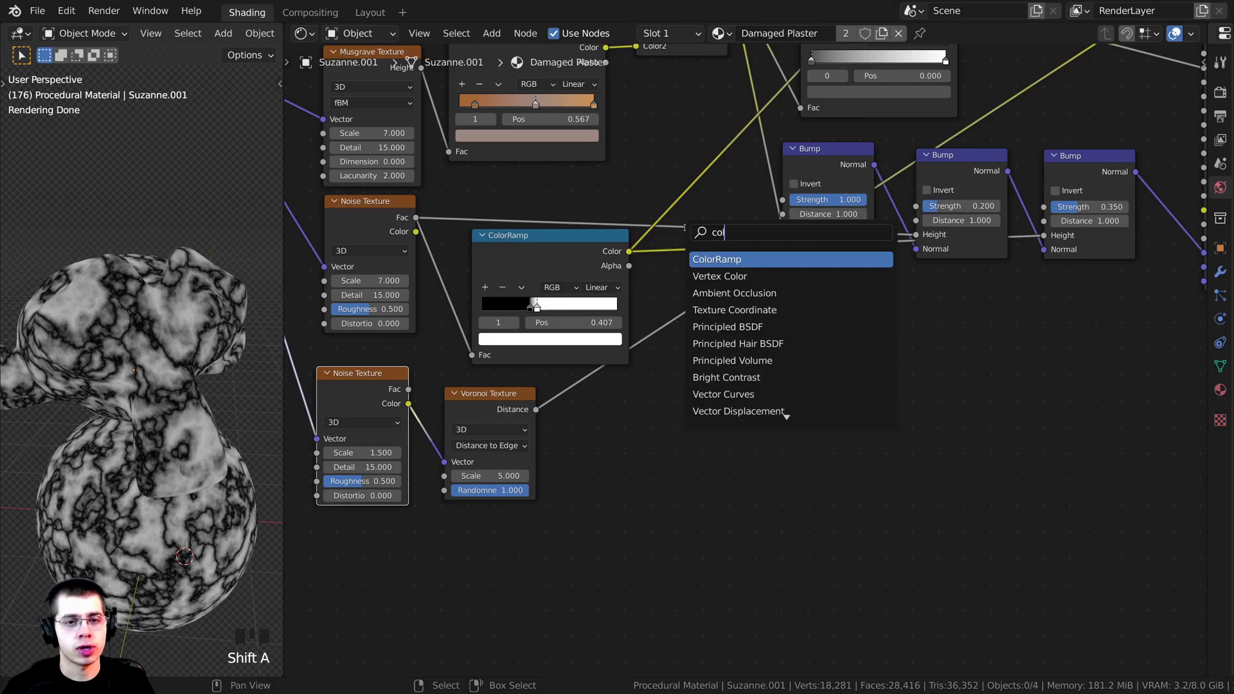
{"action": "left_click", "coordinate": [707, 260]}
{"action": "left_click", "coordinate": [628, 405]}
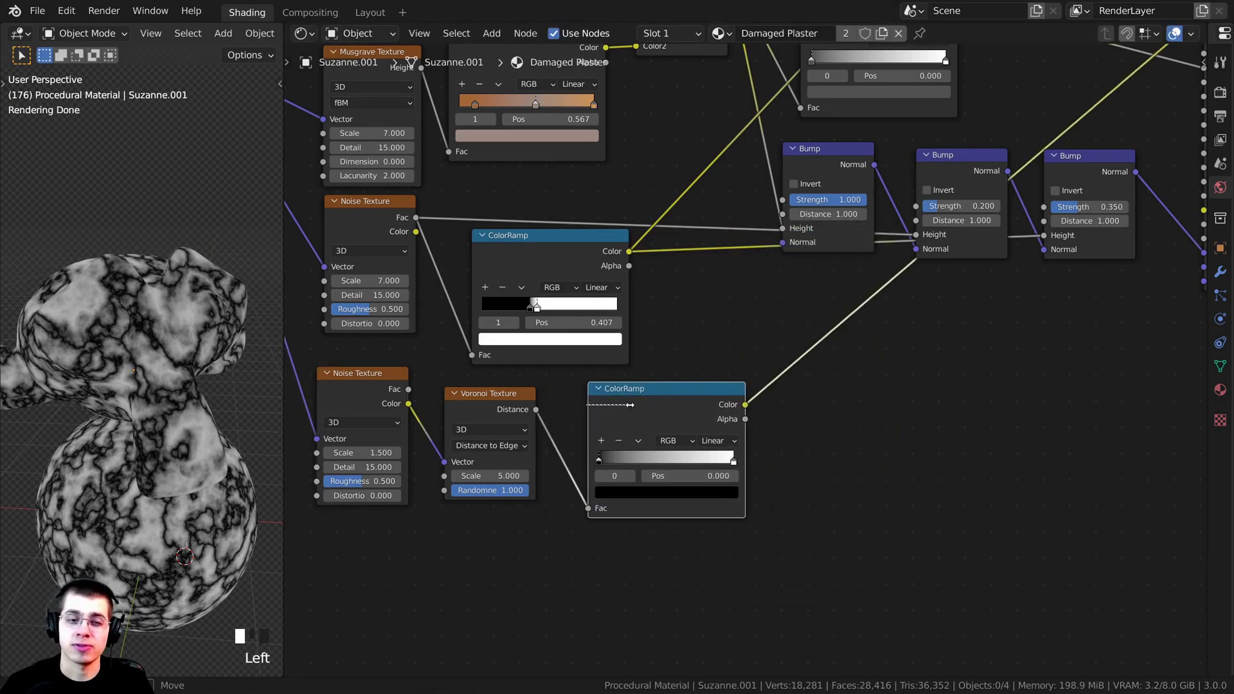
Step: Move the white stop of the new ColorRamp to 0.036 for thin crack lines and inspect them on the models
{"action": "scroll", "coordinate": [637, 401], "scroll_direction": "up", "scroll_amount": 4}
{"action": "left_click", "coordinate": [740, 389]}
{"action": "scroll", "coordinate": [773, 383], "scroll_direction": "up", "scroll_amount": 5}
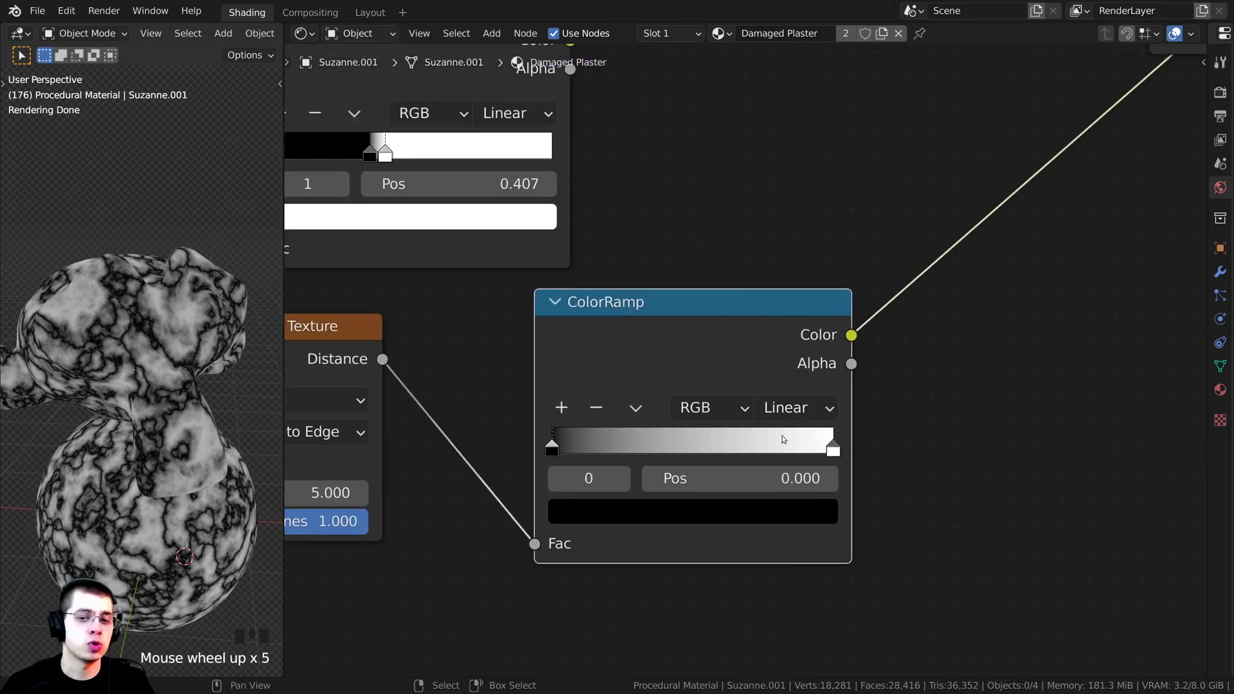
{"action": "scroll", "coordinate": [229, 394], "scroll_direction": "up", "scroll_amount": 2}
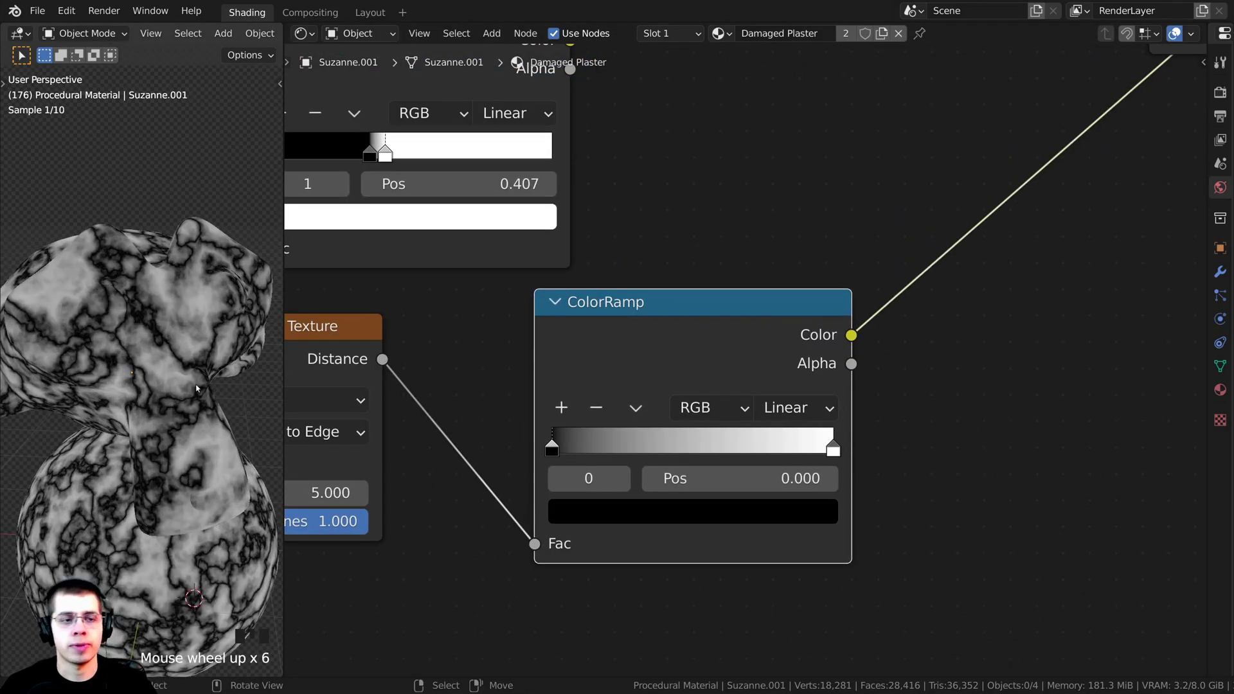
{"action": "middle_click_drag", "start_coordinate": [840, 463], "coordinate": [846, 400]}
{"action": "left_click_drag", "start_coordinate": [840, 388], "coordinate": [590, 387]}
{"action": "scroll", "coordinate": [69, 392], "scroll_direction": "up", "scroll_amount": 2}
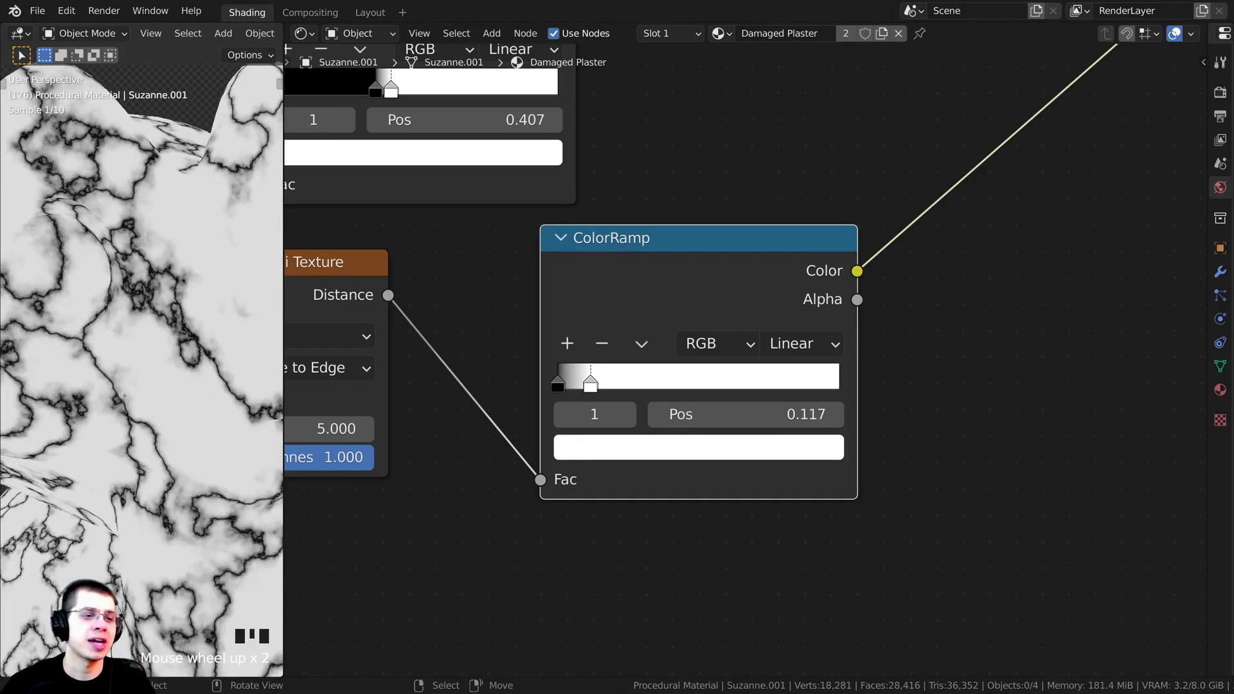
{"action": "middle_click_drag", "start_coordinate": [780, 411], "coordinate": [836, 405]}
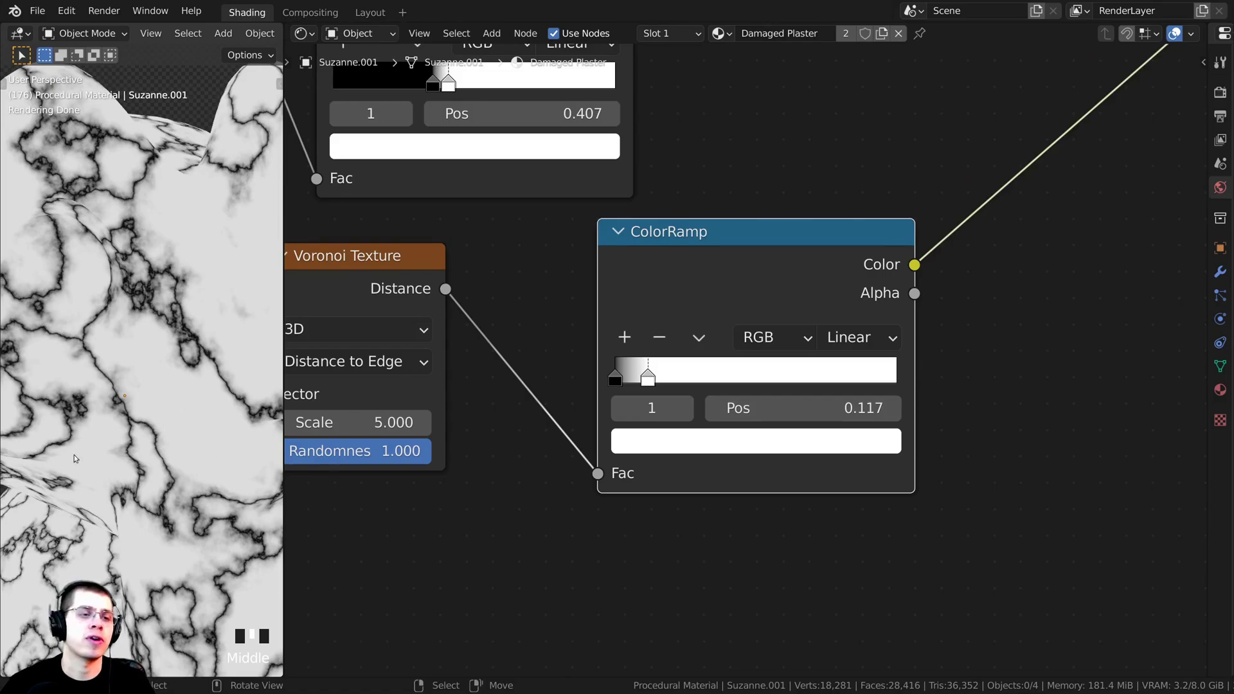
{"action": "left_click_drag", "start_coordinate": [648, 378], "coordinate": [621, 364]}
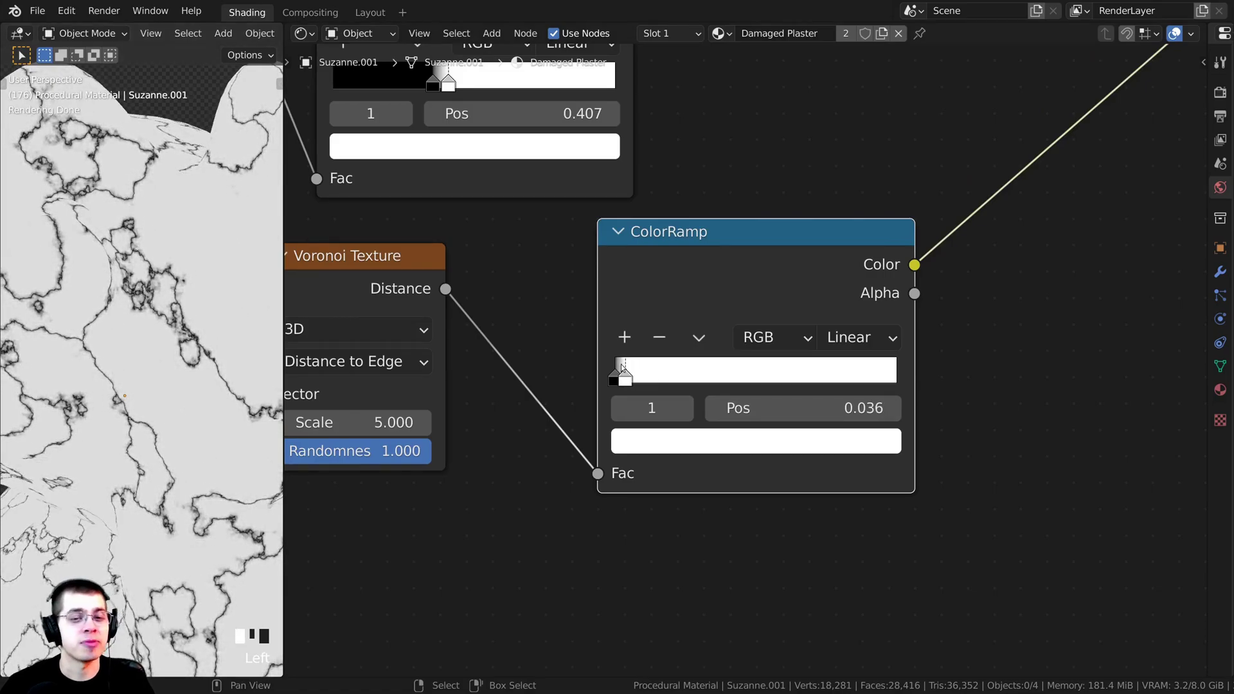
{"action": "scroll", "coordinate": [101, 371], "scroll_direction": "down", "scroll_amount": 4}
{"action": "scroll", "coordinate": [119, 414], "scroll_direction": "up", "scroll_amount": 3}
{"action": "scroll", "coordinate": [135, 433], "scroll_direction": "down", "scroll_amount": 5}
{"action": "middle_click_drag", "start_coordinate": [164, 422], "coordinate": [209, 379]}
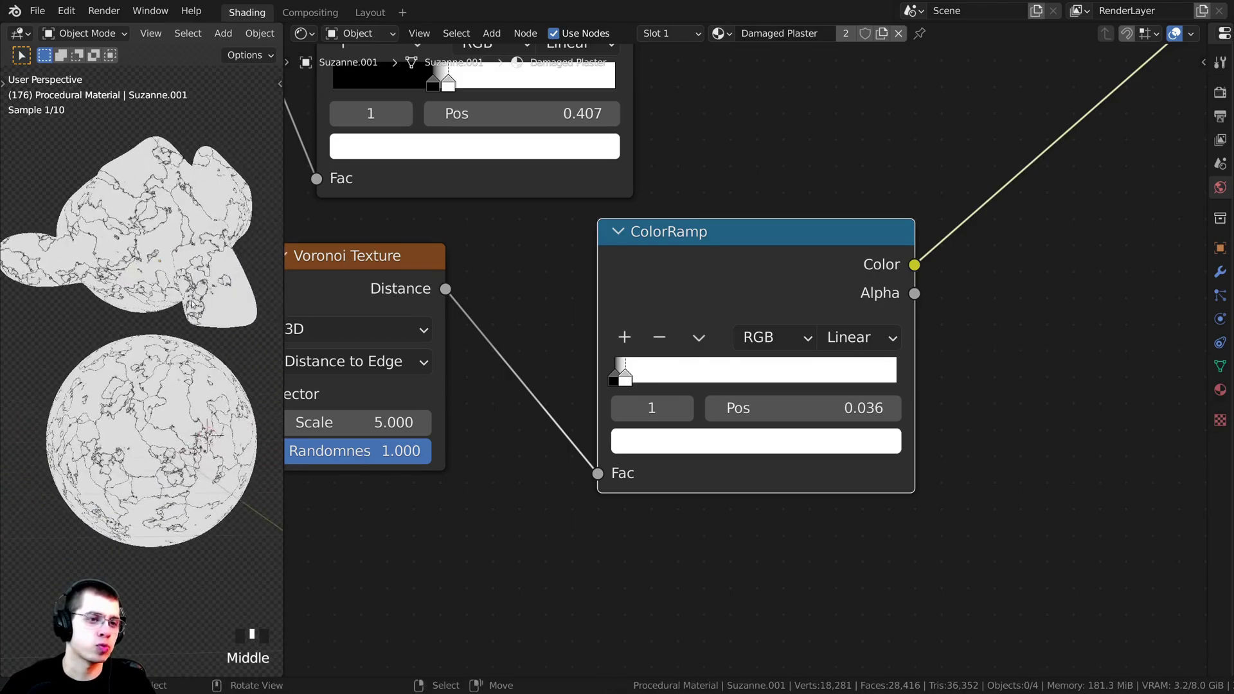
Step: Duplicate the last Bump node and insert the copy between it and the Principled BSDF's Normal input
{"action": "scroll", "coordinate": [862, 297], "scroll_direction": "down", "scroll_amount": 7}
{"action": "scroll", "coordinate": [862, 297], "scroll_direction": "down", "scroll_amount": 5}
{"action": "middle_click_drag", "start_coordinate": [791, 295], "coordinate": [645, 388]}
{"action": "left_click_drag", "start_coordinate": [644, 389], "coordinate": [631, 387]}
{"action": "middle_click_drag", "start_coordinate": [617, 410], "coordinate": [518, 435]}
{"action": "left_click_drag", "start_coordinate": [526, 442], "coordinate": [519, 439]}
{"action": "middle_click_drag", "start_coordinate": [519, 440], "coordinate": [488, 454]}
{"action": "scroll", "coordinate": [772, 248], "scroll_direction": "up", "scroll_amount": 2}
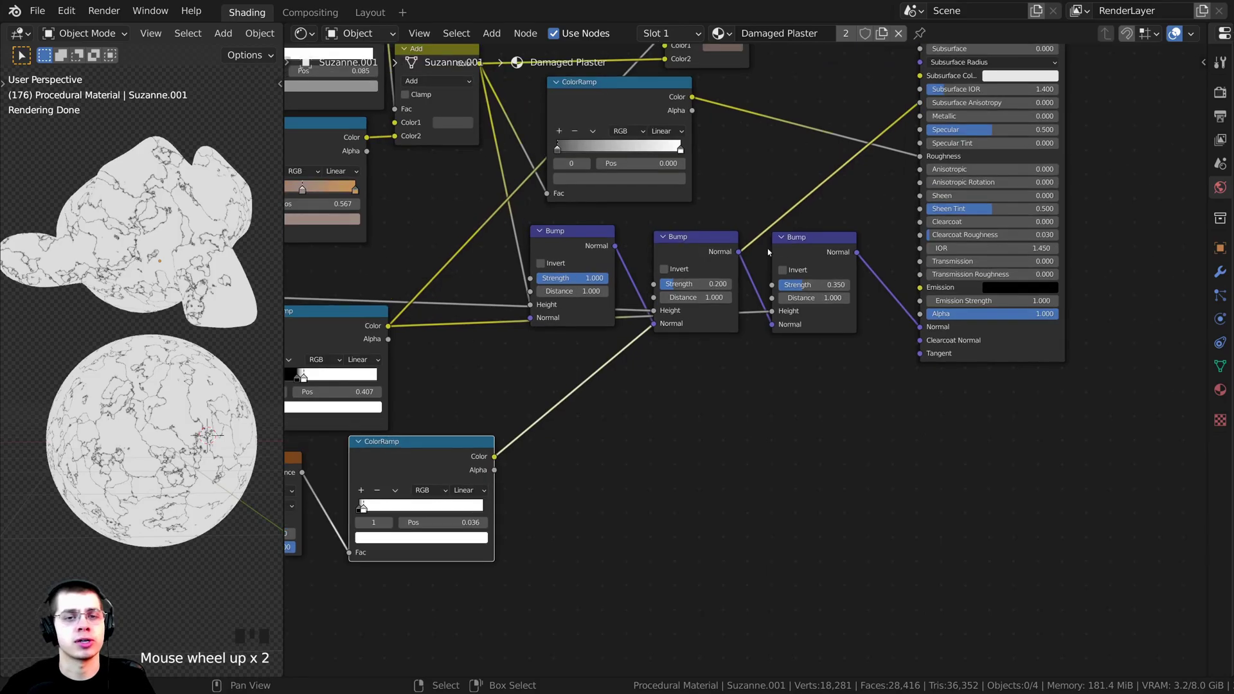
{"action": "middle_click_drag", "start_coordinate": [848, 243], "coordinate": [816, 237]}
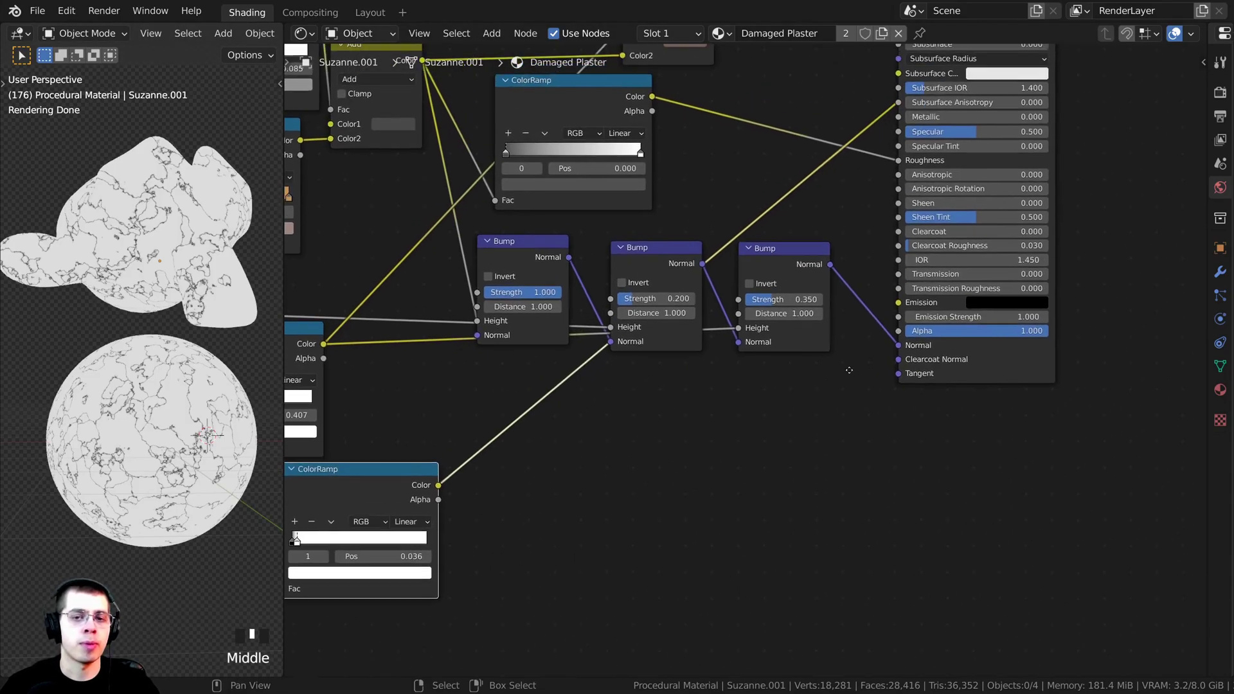
{"action": "scroll", "coordinate": [816, 236], "scroll_direction": "up", "scroll_amount": 1}
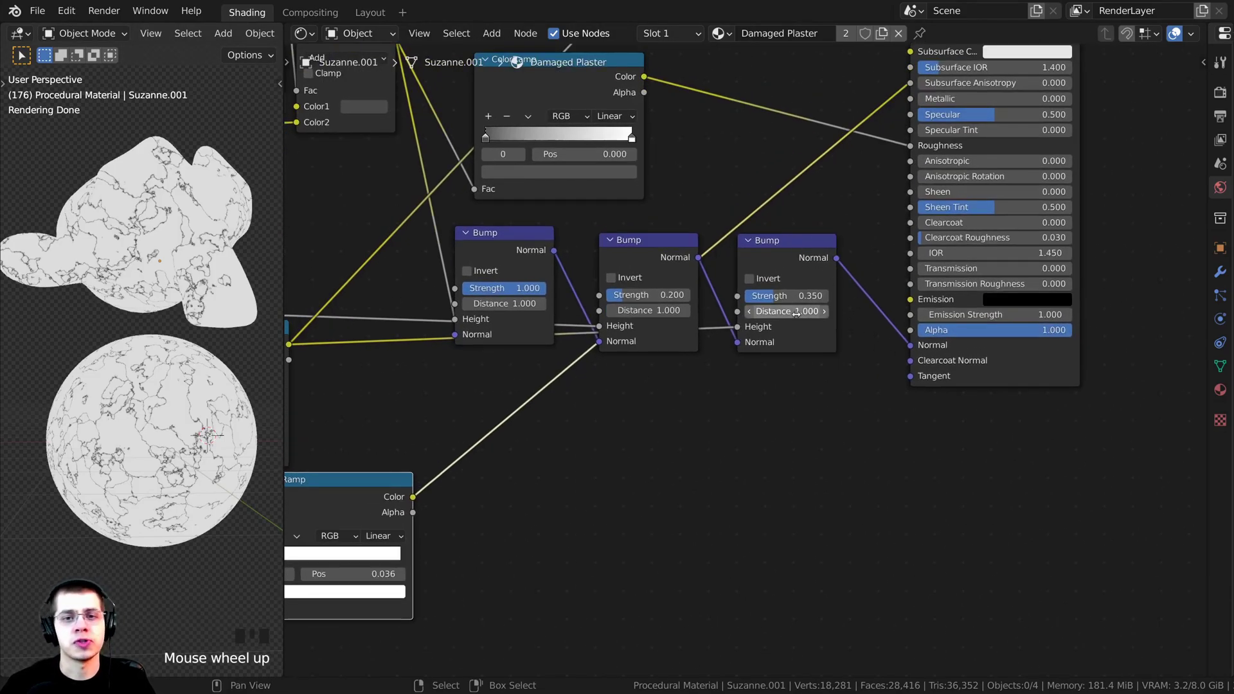
{"action": "scroll", "coordinate": [792, 321], "scroll_direction": "down", "scroll_amount": 1}
{"action": "left_click", "coordinate": [805, 268]}
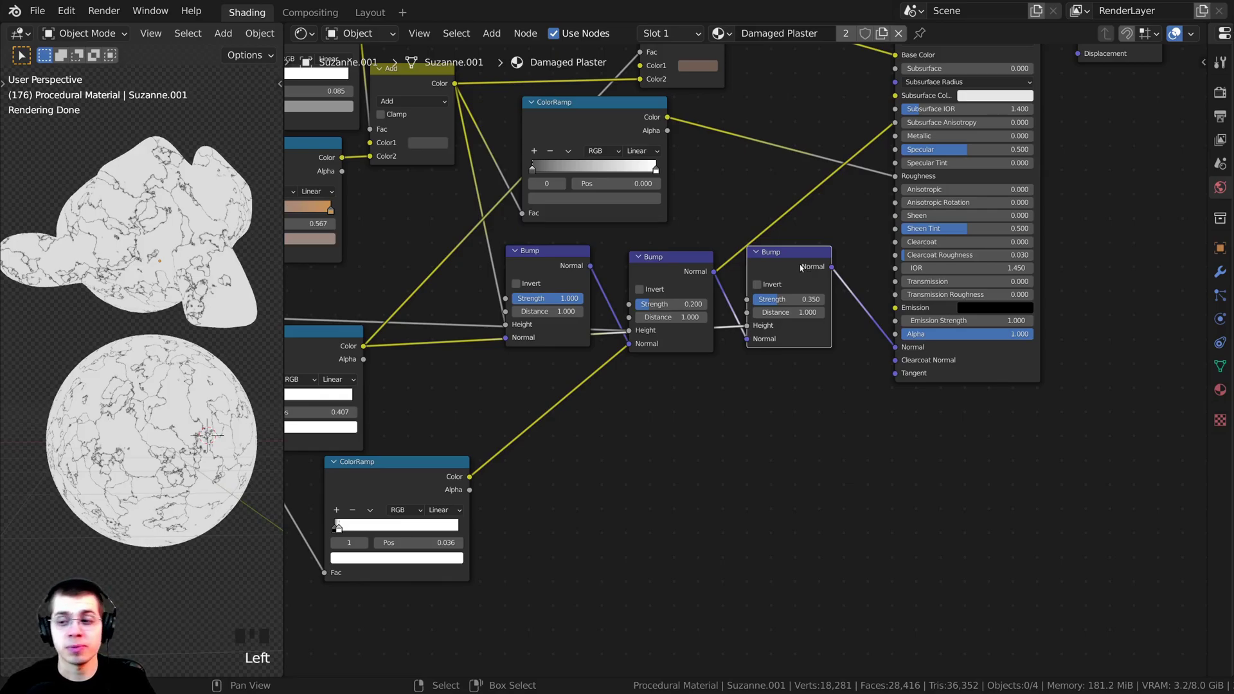
{"action": "key", "text": "shift+d"}
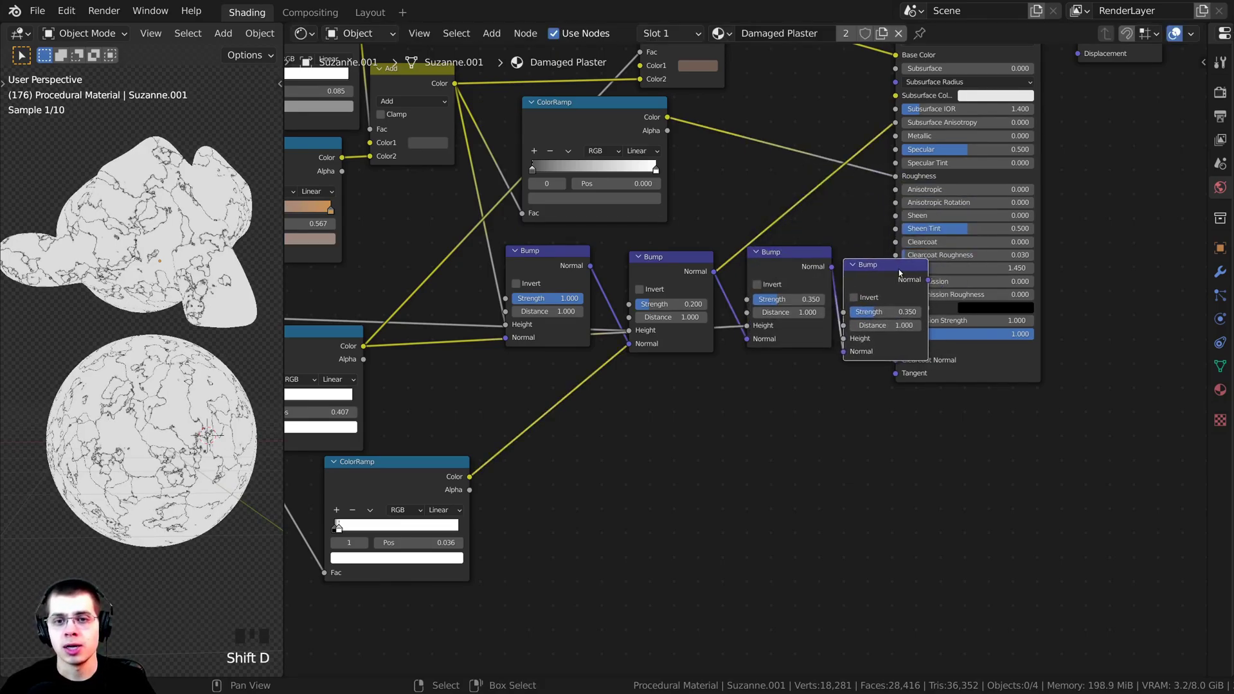
{"action": "left_click", "coordinate": [943, 277]}
{"action": "left_click_drag", "start_coordinate": [919, 275], "coordinate": [897, 270]}
Step: Connect the crack ColorRamp's Color to the new Bump's Height, and view the Principled BSDF through the Material Output again
{"action": "middle_click_drag", "start_coordinate": [473, 486], "coordinate": [416, 478]}
{"action": "left_click_drag", "start_coordinate": [418, 477], "coordinate": [808, 333]}
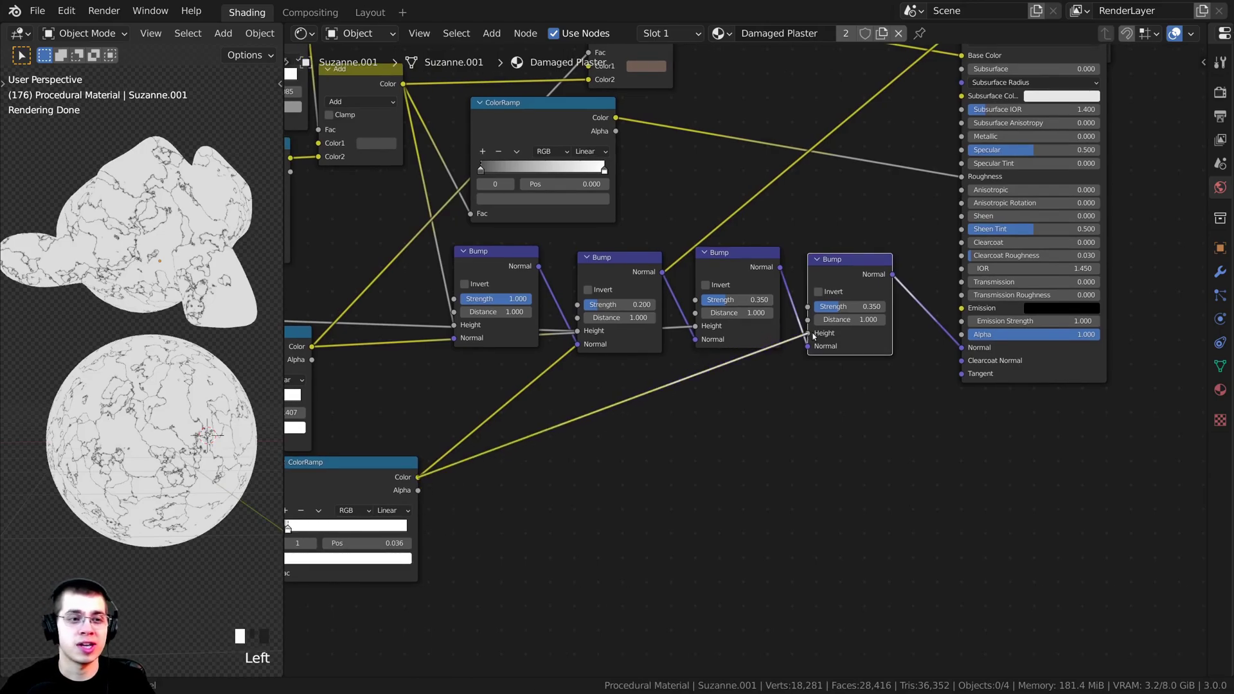
{"action": "scroll", "coordinate": [813, 335], "scroll_direction": "down", "scroll_amount": 2}
{"action": "middle_click_drag", "start_coordinate": [851, 233], "coordinate": [839, 268]}
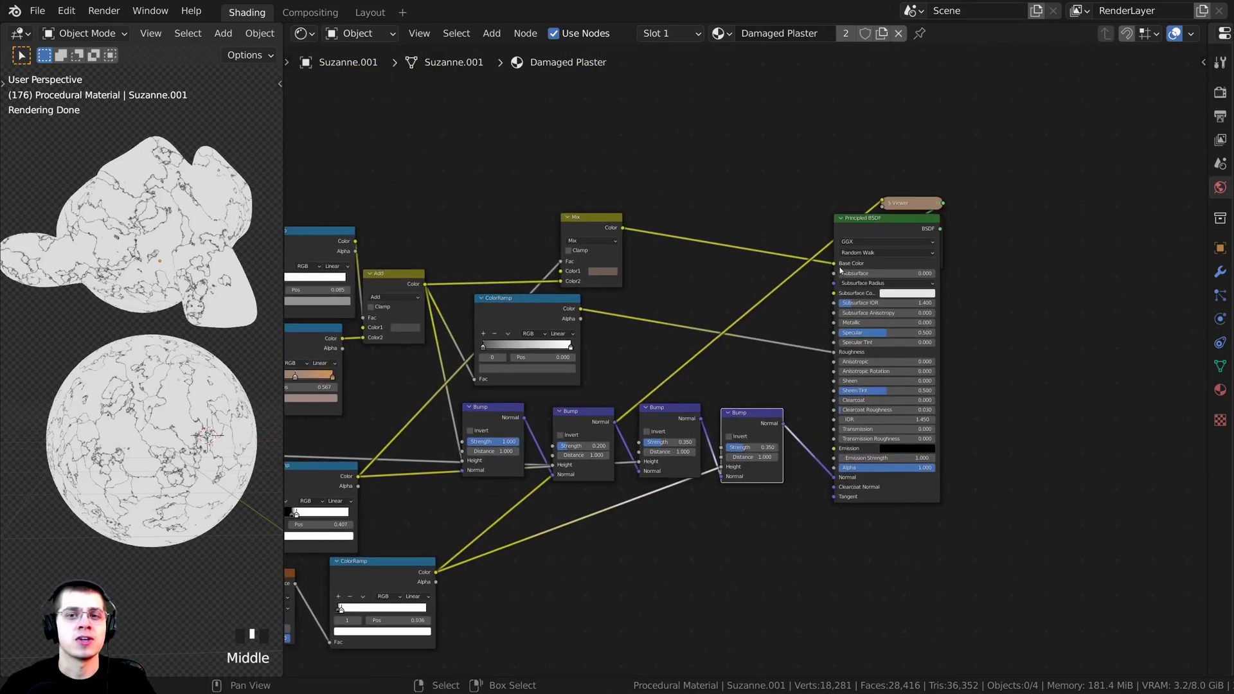
{"action": "left_click", "coordinate": [873, 231], "text": "ctrl+shift"}
{"action": "left_click_drag", "start_coordinate": [918, 218], "coordinate": [988, 223]}
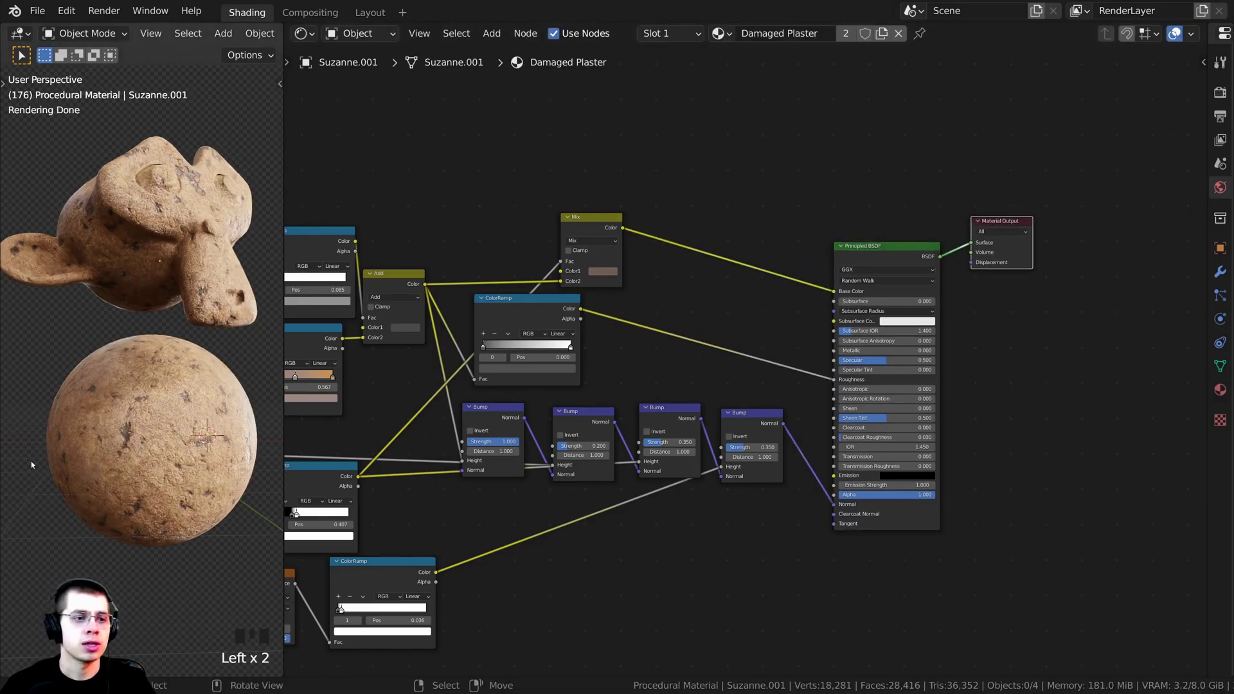
Step: Try a Strength of about 0.779 on the new Bump node and inspect the cracks on the models
{"action": "scroll", "coordinate": [154, 212], "scroll_direction": "up", "scroll_amount": 1, "text": "shift"}
{"action": "scroll", "coordinate": [155, 212], "scroll_direction": "up", "scroll_amount": 4}
{"action": "middle_click_drag", "start_coordinate": [154, 212], "coordinate": [218, 323]}
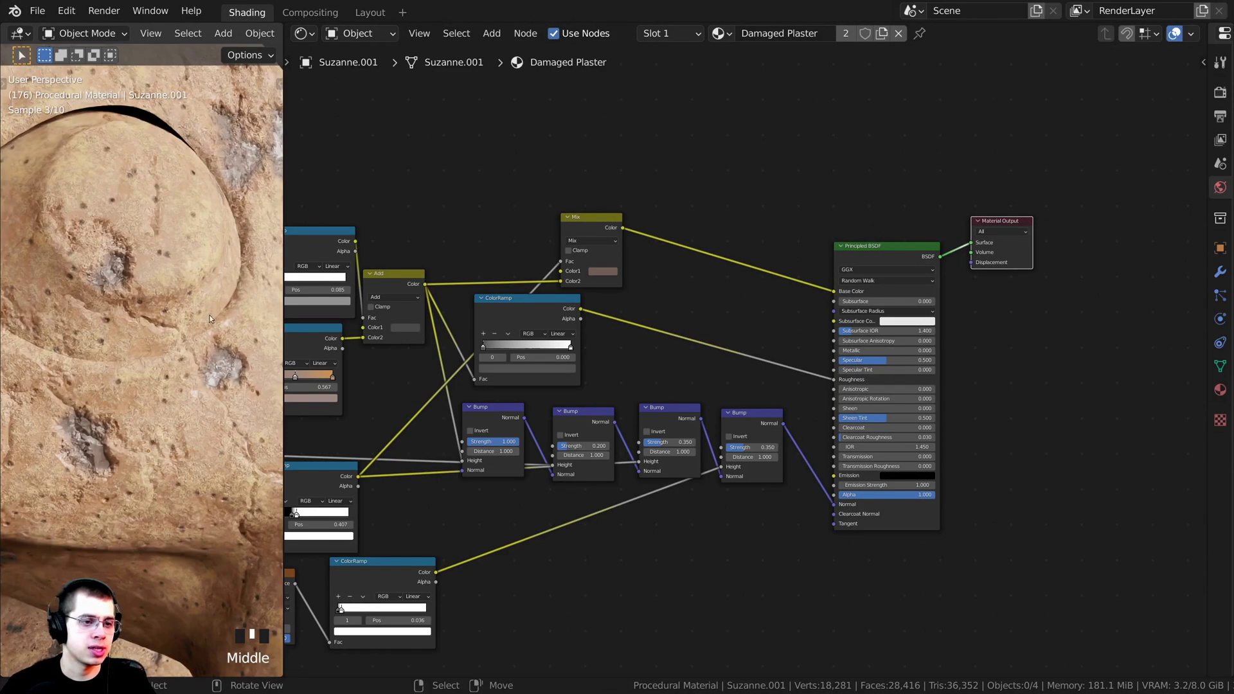
{"action": "middle_click_drag", "start_coordinate": [206, 435], "coordinate": [150, 415], "text": "shift"}
{"action": "scroll", "coordinate": [722, 405], "scroll_direction": "up", "scroll_amount": 5}
{"action": "middle_click_drag", "start_coordinate": [731, 443], "coordinate": [693, 315]}
{"action": "scroll", "coordinate": [144, 365], "scroll_direction": "down", "scroll_amount": 3}
{"action": "scroll", "coordinate": [693, 315], "scroll_direction": "up", "scroll_amount": 4}
{"action": "left_click_drag", "start_coordinate": [686, 332], "coordinate": [731, 330]}
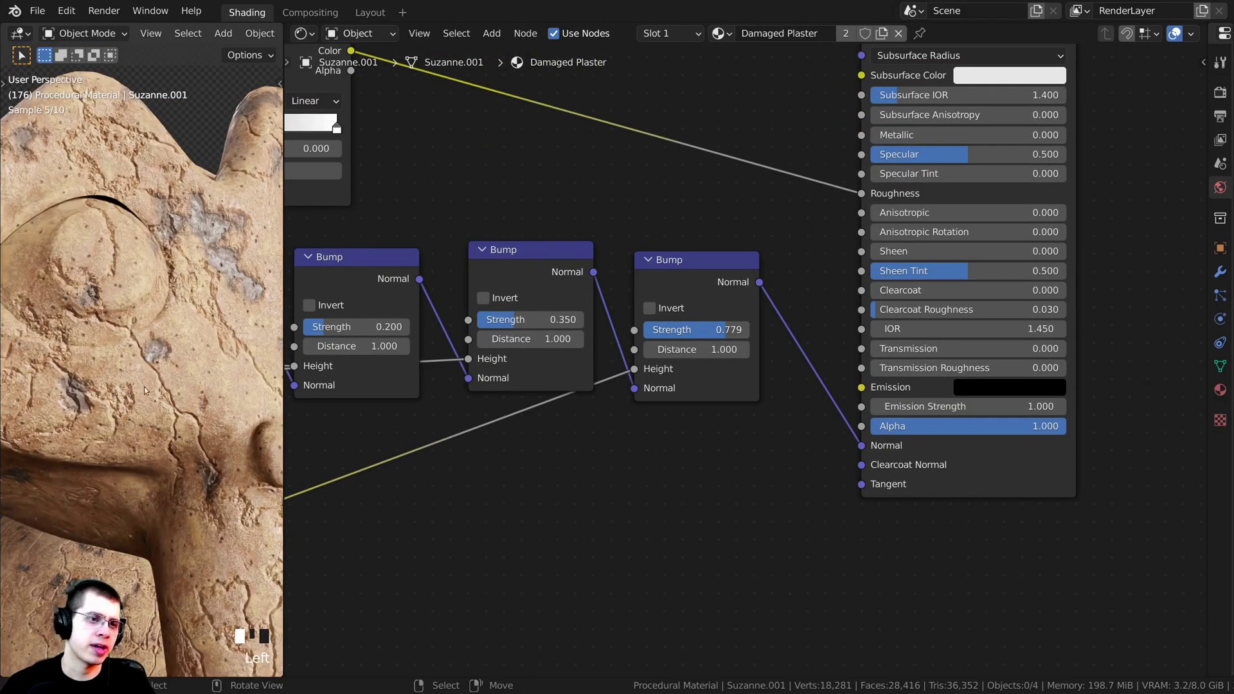
{"action": "scroll", "coordinate": [140, 374], "scroll_direction": "down", "scroll_amount": 4}
{"action": "middle_click_drag", "start_coordinate": [140, 374], "coordinate": [143, 348]}
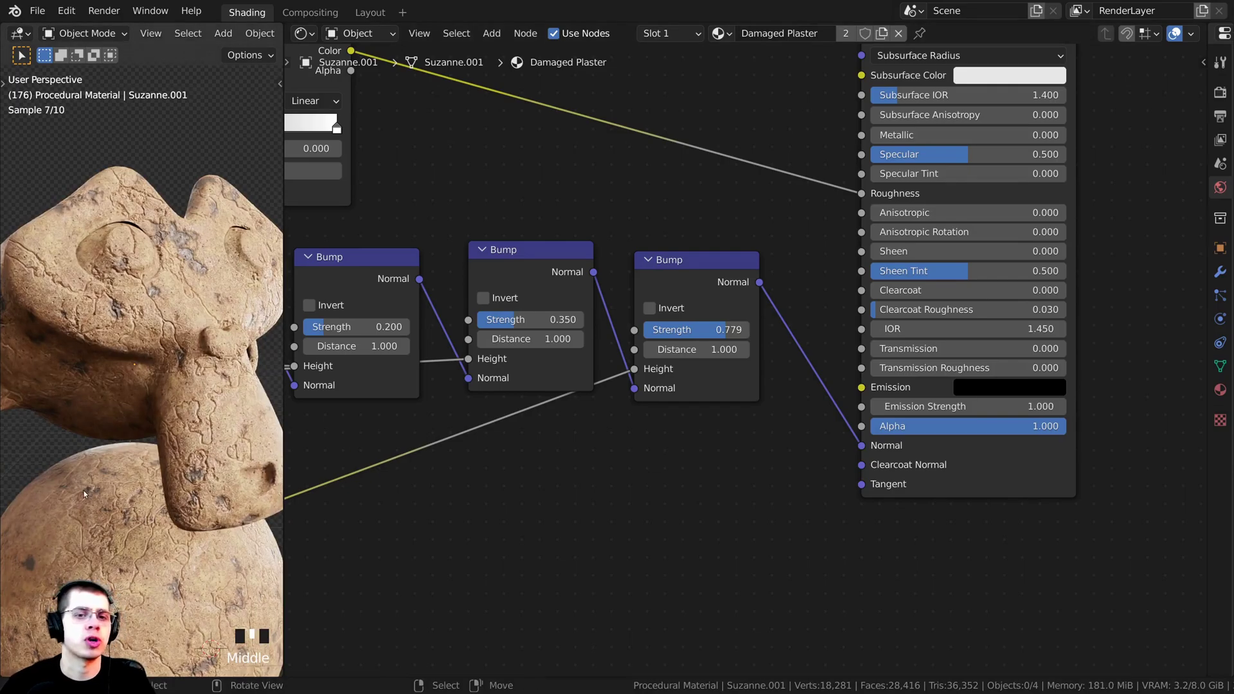
Step: Set the new Bump node's Strength to 0.4 and check the cracks up close
{"action": "left_click", "coordinate": [712, 330]}
{"action": "type", "text": "0.4"}
{"action": "key", "text": "Return"}
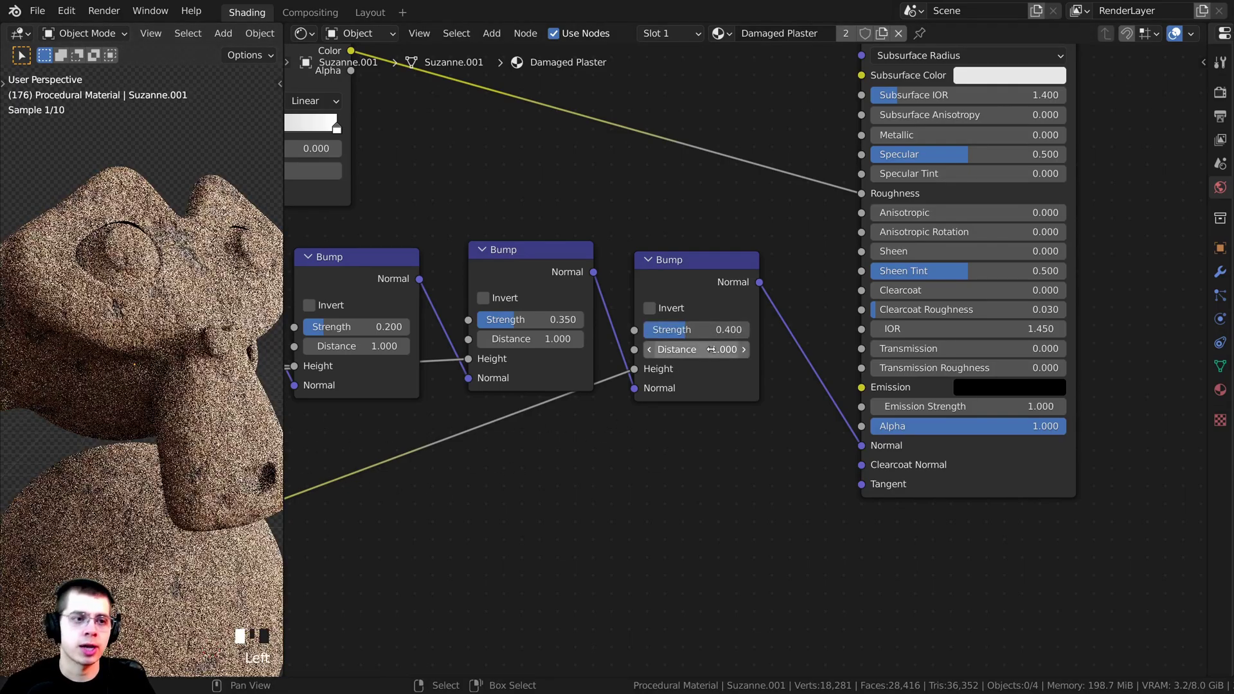
{"action": "scroll", "coordinate": [154, 267], "scroll_direction": "up", "scroll_amount": 4}
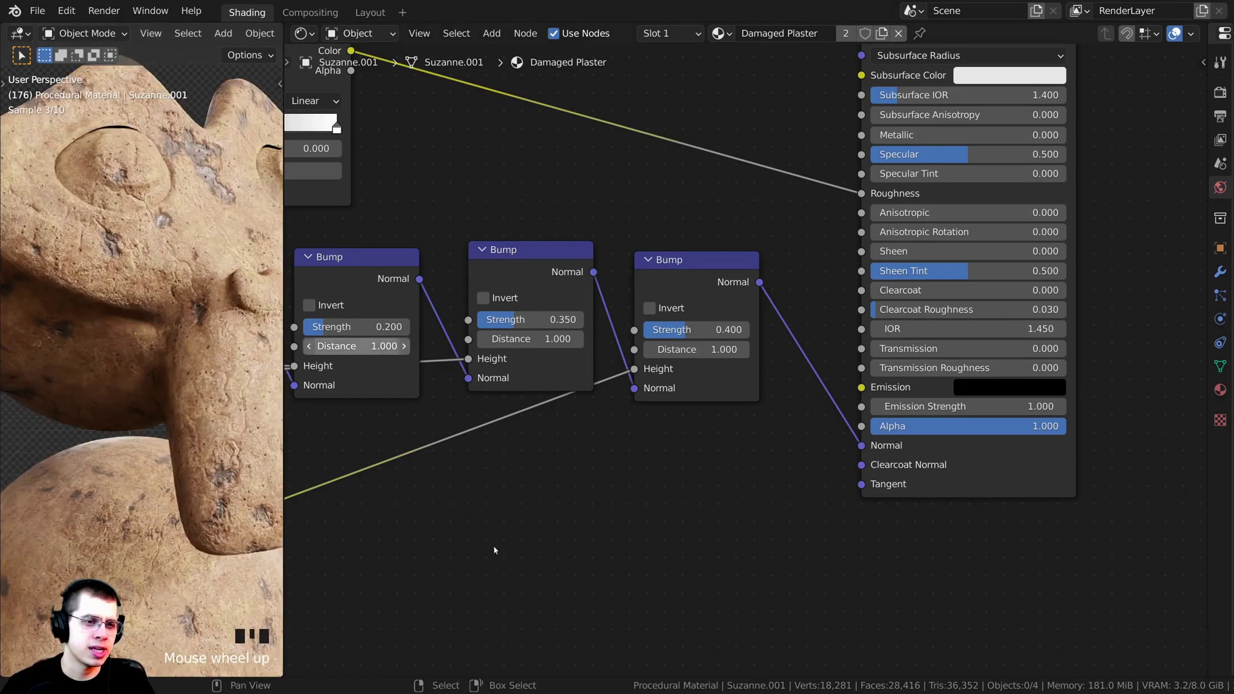
Step: Fine-tune the crack ColorRamp by moving its white stop slightly away from the black stop, checking the result on Suzanne
{"action": "middle_click_drag", "start_coordinate": [518, 569], "coordinate": [642, 510]}
{"action": "scroll", "coordinate": [642, 509], "scroll_direction": "down", "scroll_amount": 3}
{"action": "middle_click_drag", "start_coordinate": [567, 519], "coordinate": [985, 399]}
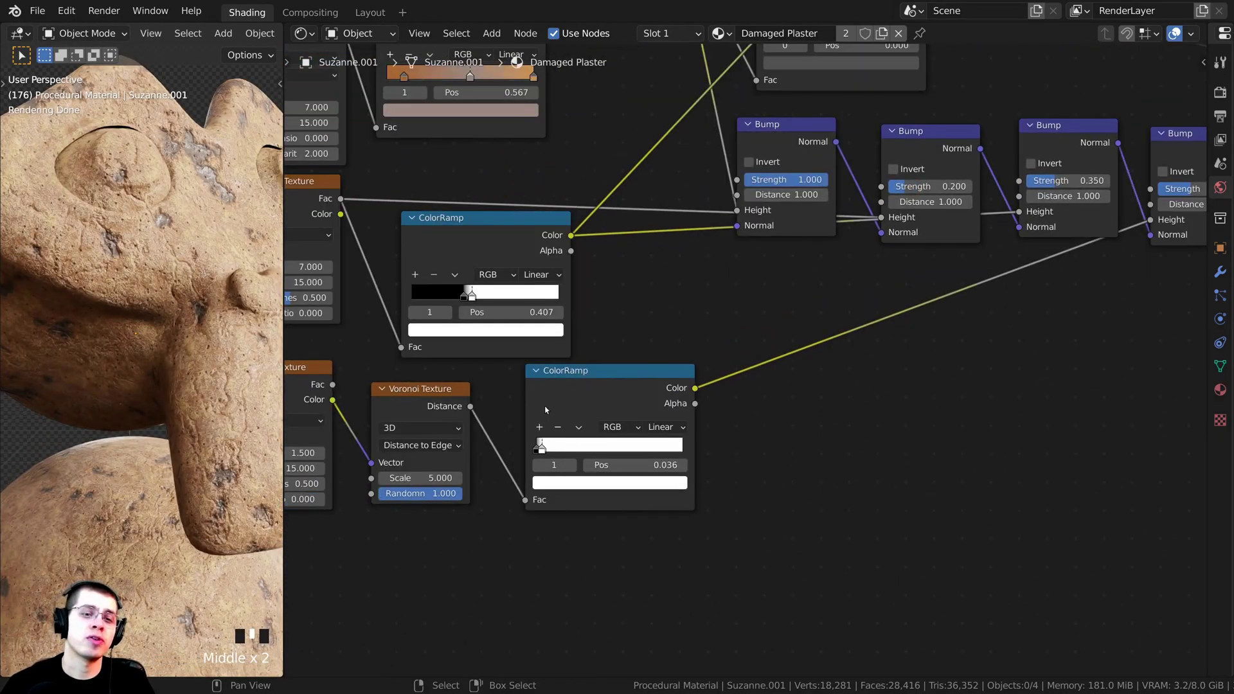
{"action": "scroll", "coordinate": [544, 410], "scroll_direction": "up", "scroll_amount": 4}
{"action": "mouse_move", "coordinate": [448, 519]}
{"action": "left_mouse_down"}
{"action": "mouse_move", "coordinate": [518, 518]}
{"action": "mouse_move", "coordinate": [406, 528]}
{"action": "mouse_move", "coordinate": [498, 522]}
{"action": "mouse_move", "coordinate": [431, 522]}
{"action": "mouse_move", "coordinate": [490, 522]}
{"action": "mouse_move", "coordinate": [462, 523]}
{"action": "left_mouse_up"}
{"action": "middle_click_drag", "start_coordinate": [141, 350], "coordinate": [141, 438], "text": "shift"}
{"action": "left_click_drag", "start_coordinate": [454, 518], "coordinate": [452, 518]}
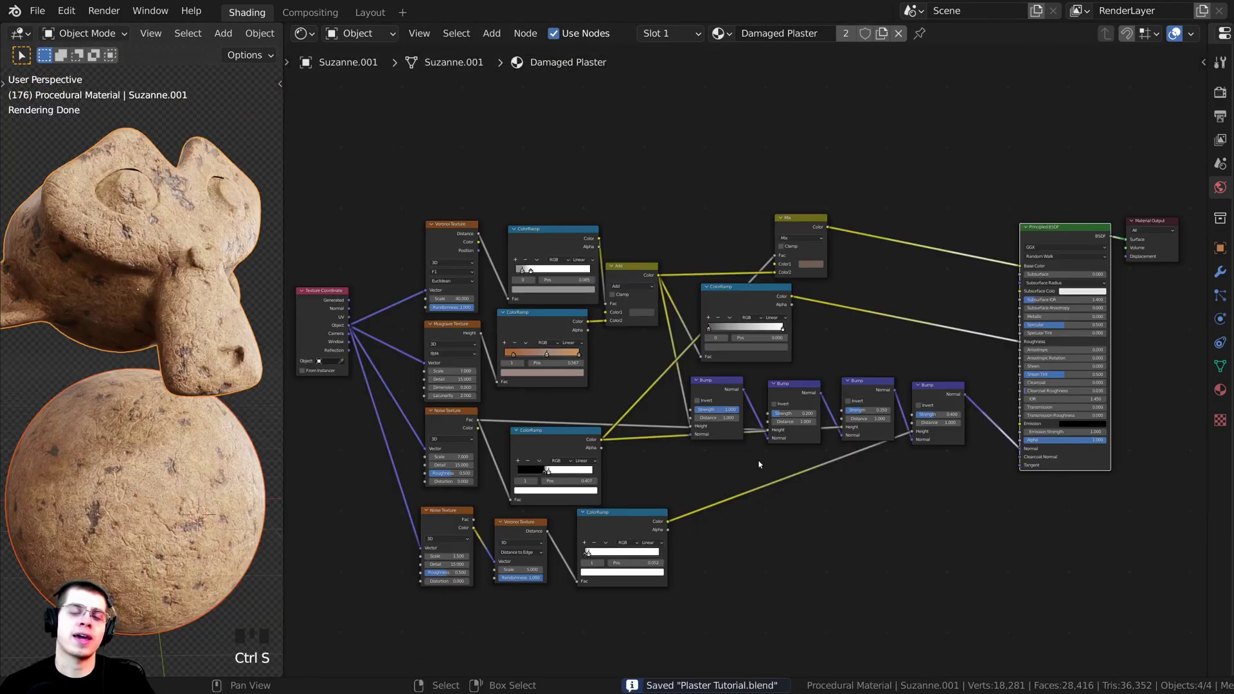
Step: Save the file Plaster Tutorial.blend
{"action": "middle_click_drag", "start_coordinate": [760, 463], "coordinate": [768, 440]}
{"action": "key", "text": "ctrl+s"}
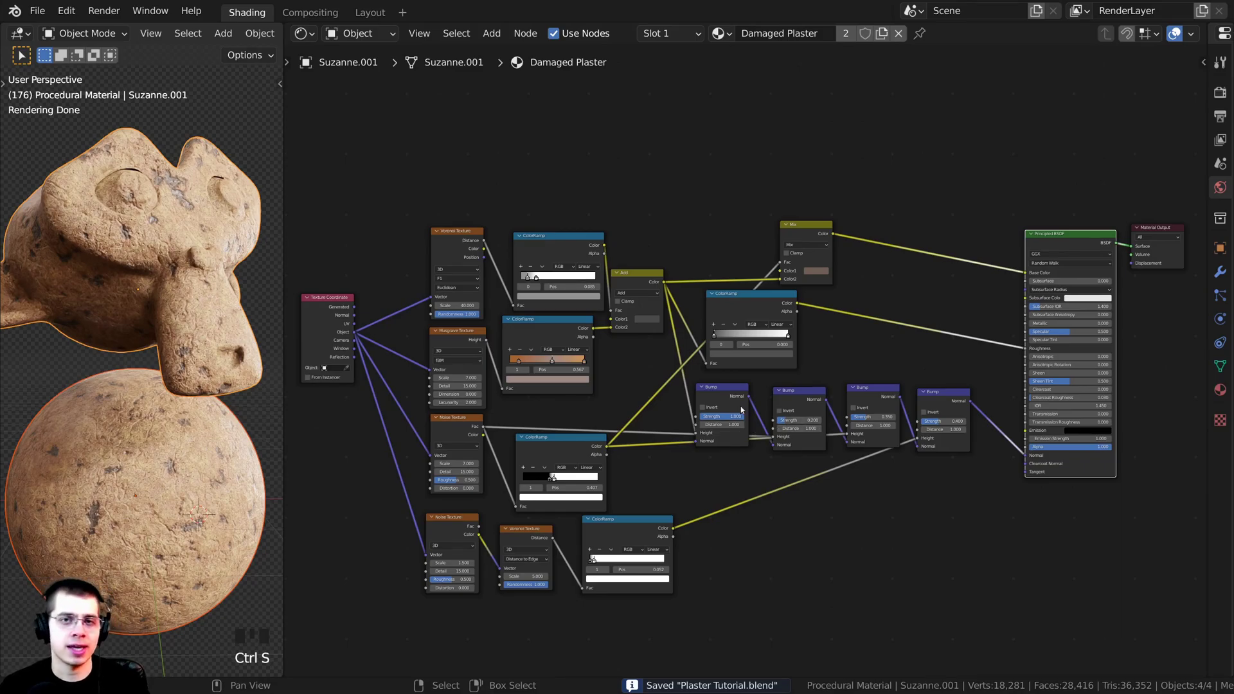